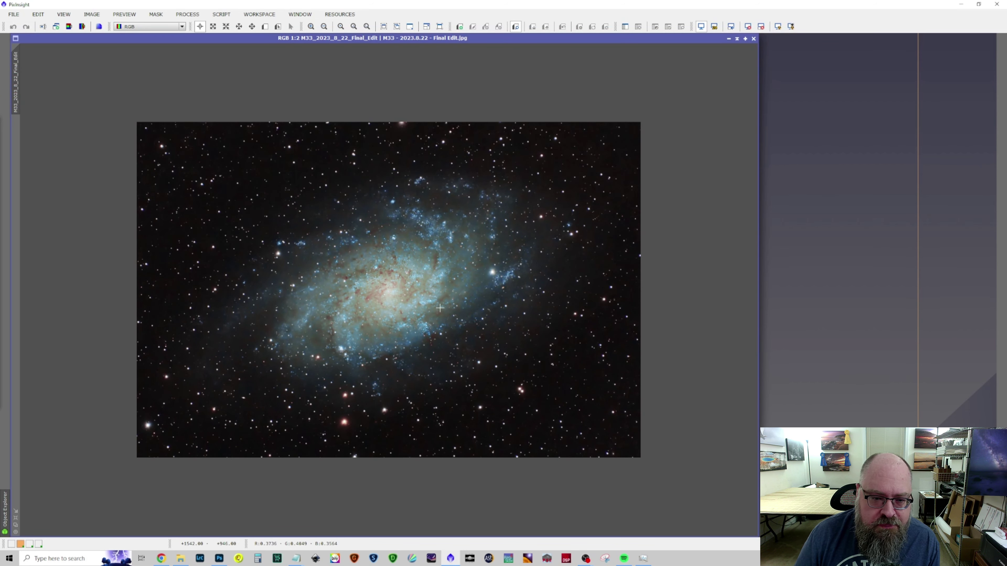
Zoom in and out on the current image to inspect it.
scroll(428, 298, "up", 1)
scroll(427, 298, "down", 1)
scroll(427, 298, "up", 1)
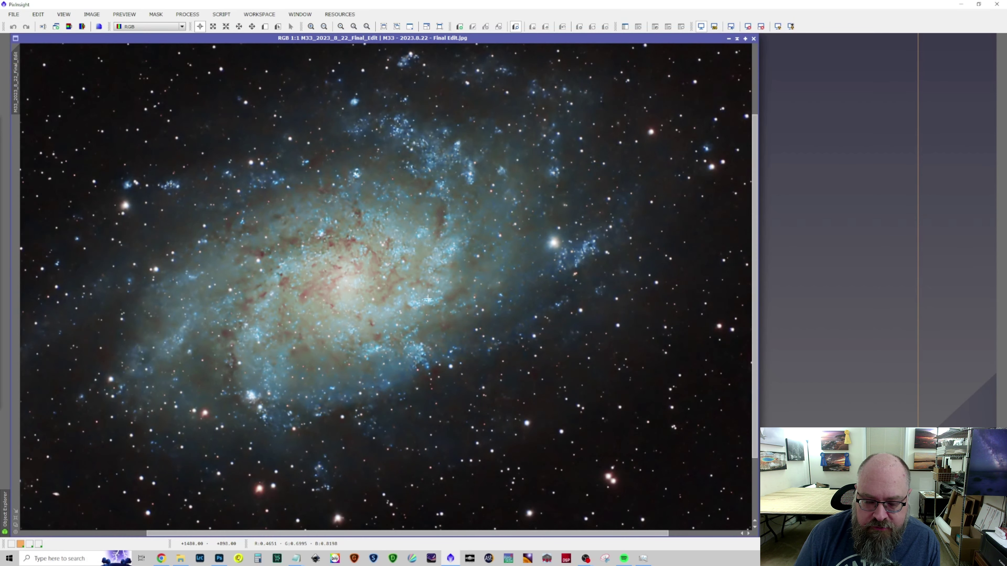
scroll(427, 298, "down", 1)
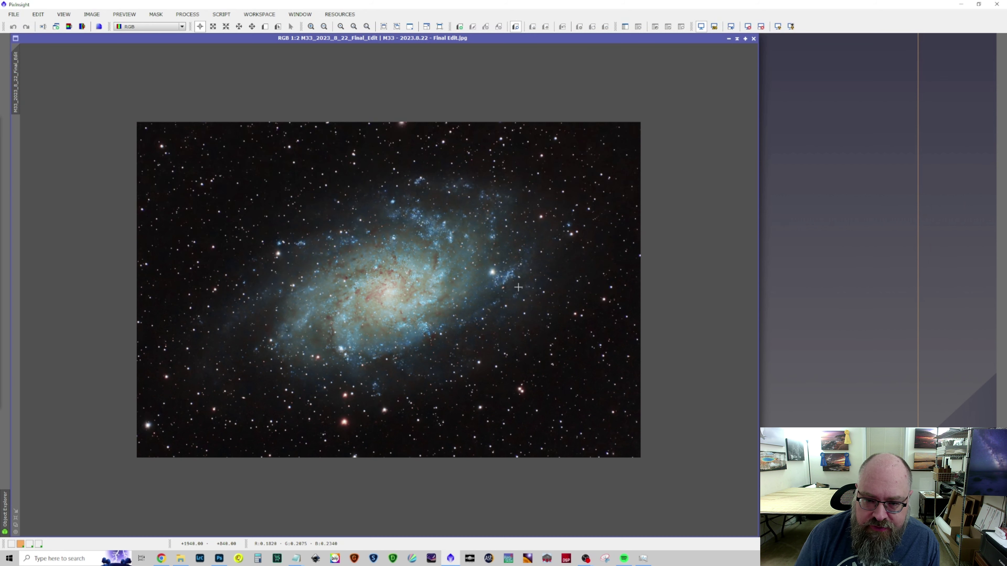
scroll(568, 167, "up", 2)
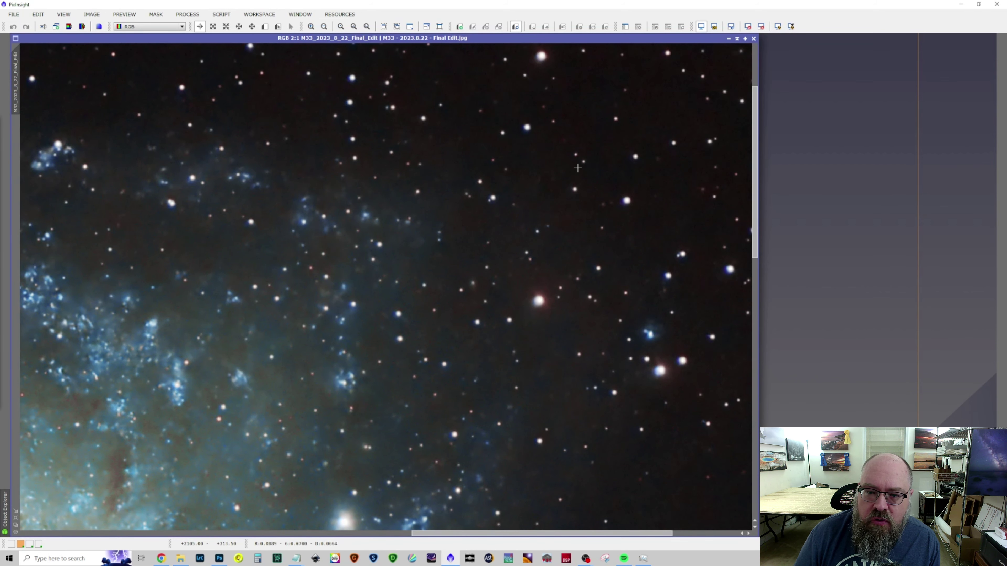
scroll(578, 168, "down", 1)
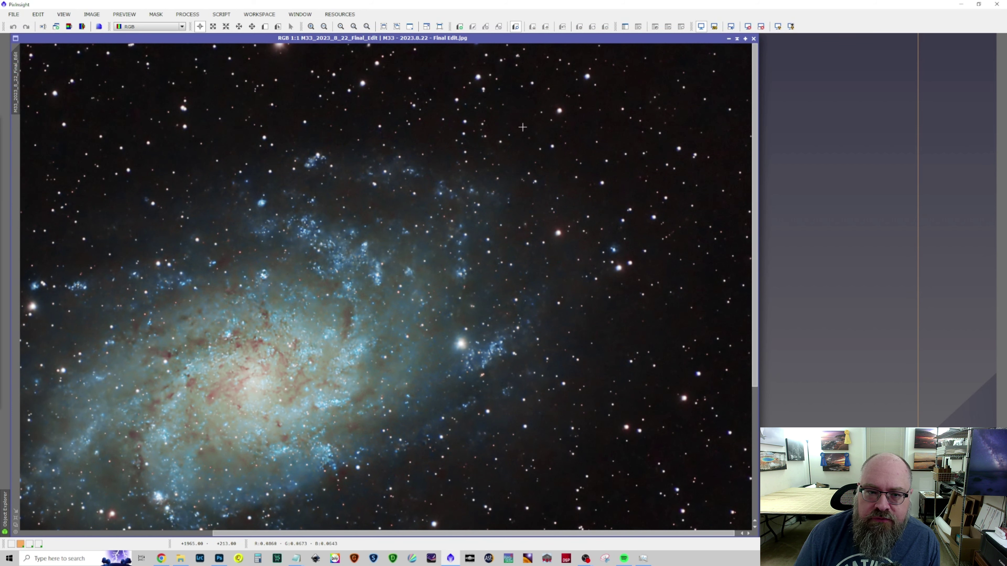
scroll(601, 166, "down", 1)
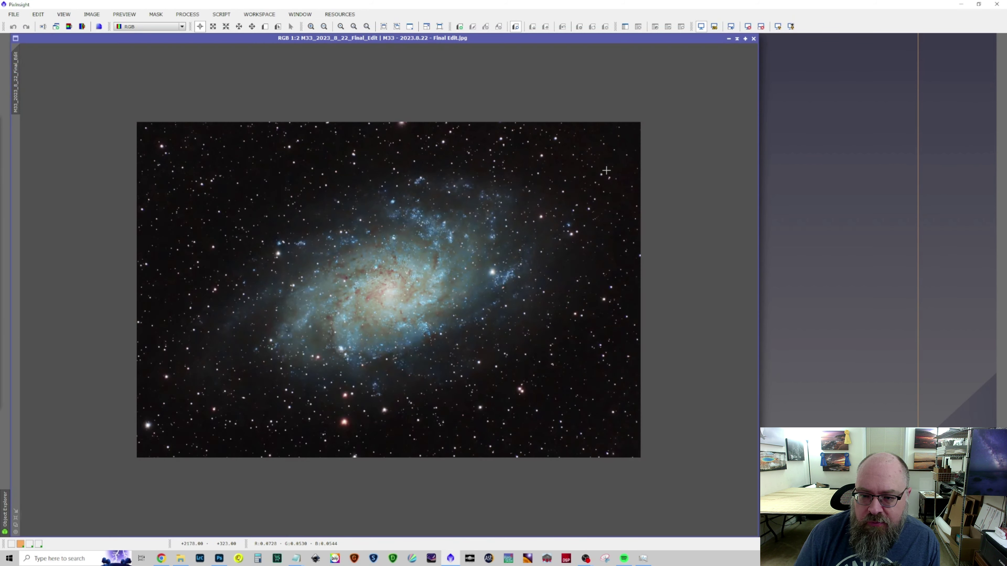
scroll(606, 171, "up", 1)
scroll(607, 231, "down", 1)
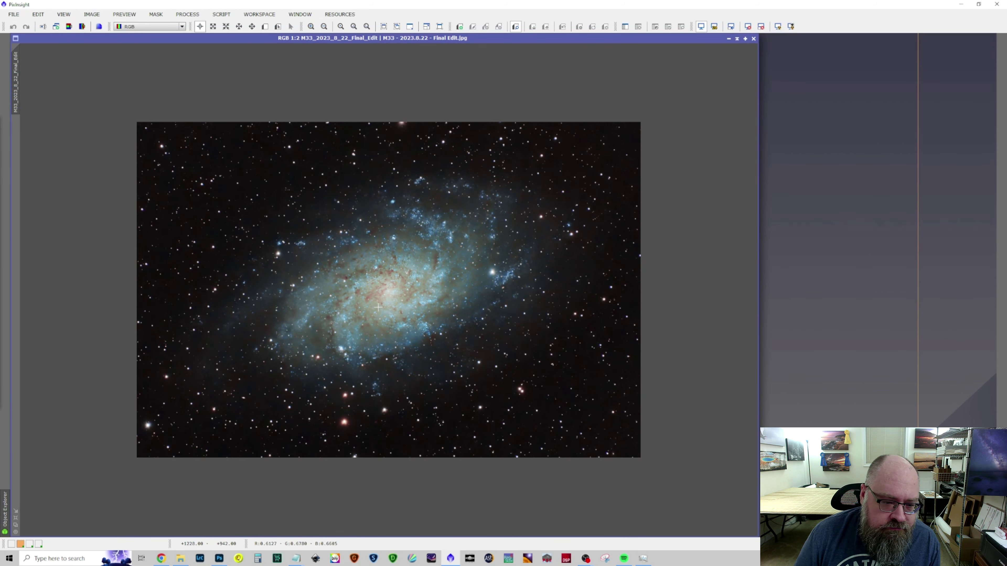
scroll(382, 301, "up", 1)
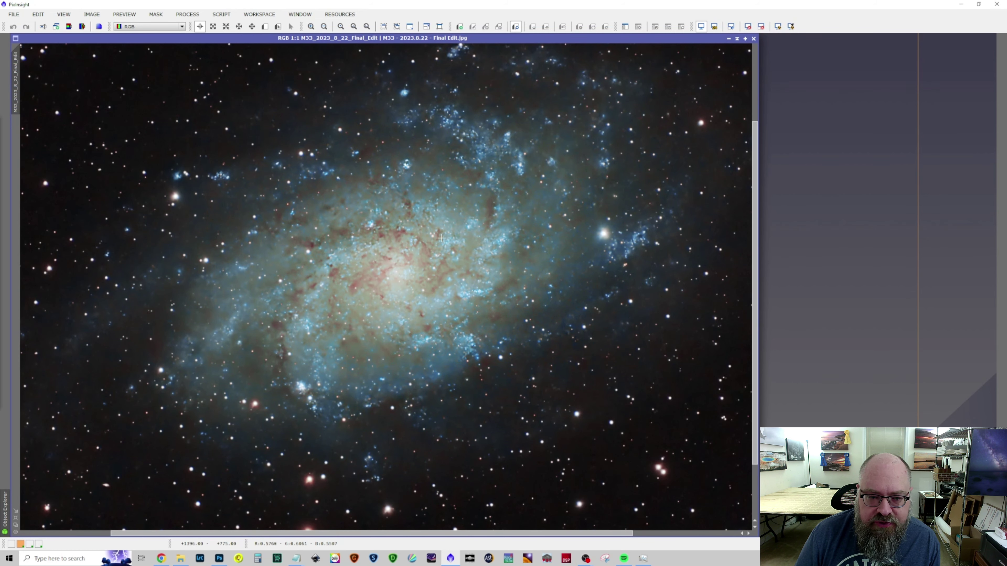
scroll(442, 238, "down", 1)
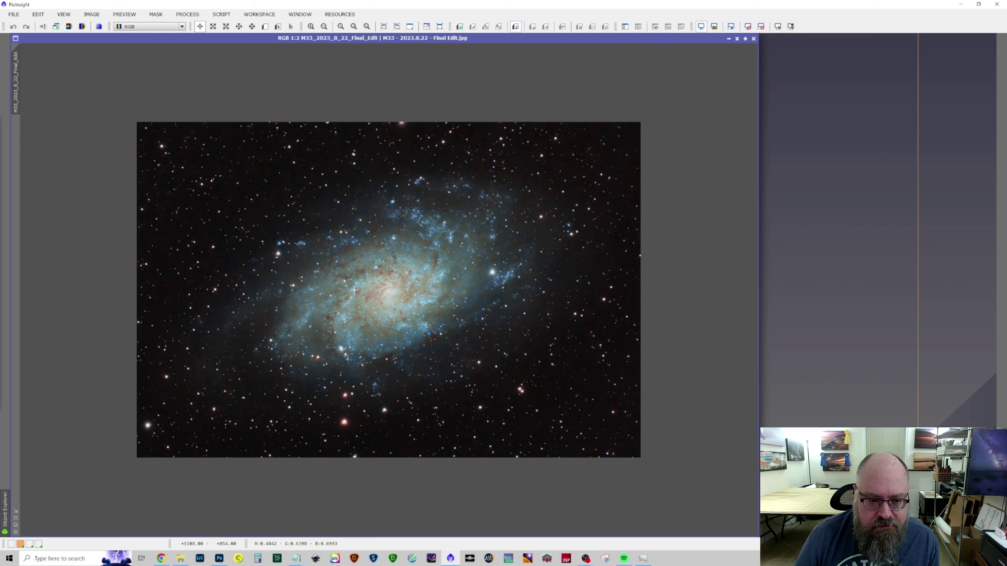
Switch to Workspace 3 and zoom around the M33 Final Edit HaRGB image.
left_click(29, 545)
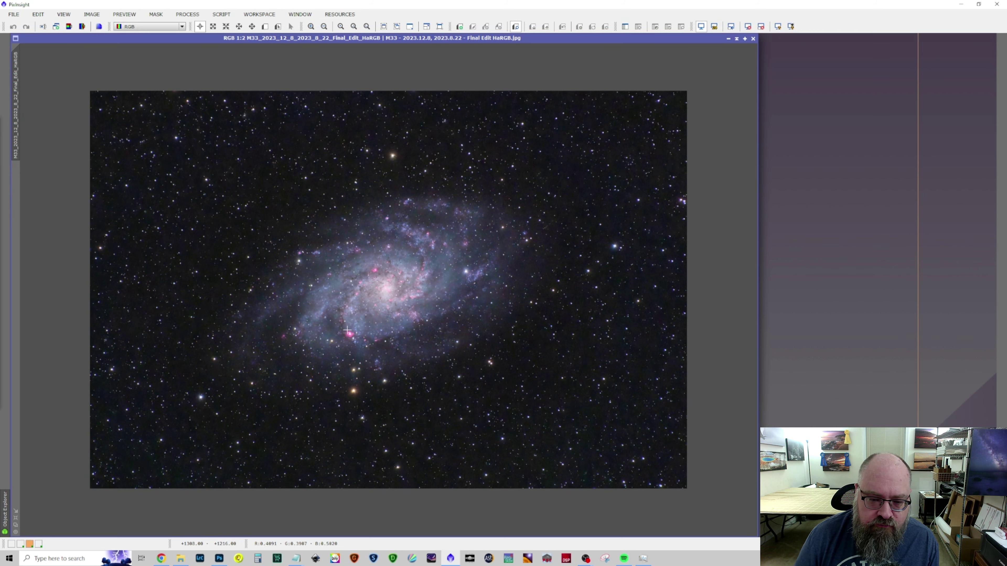
scroll(549, 195, "up", 3)
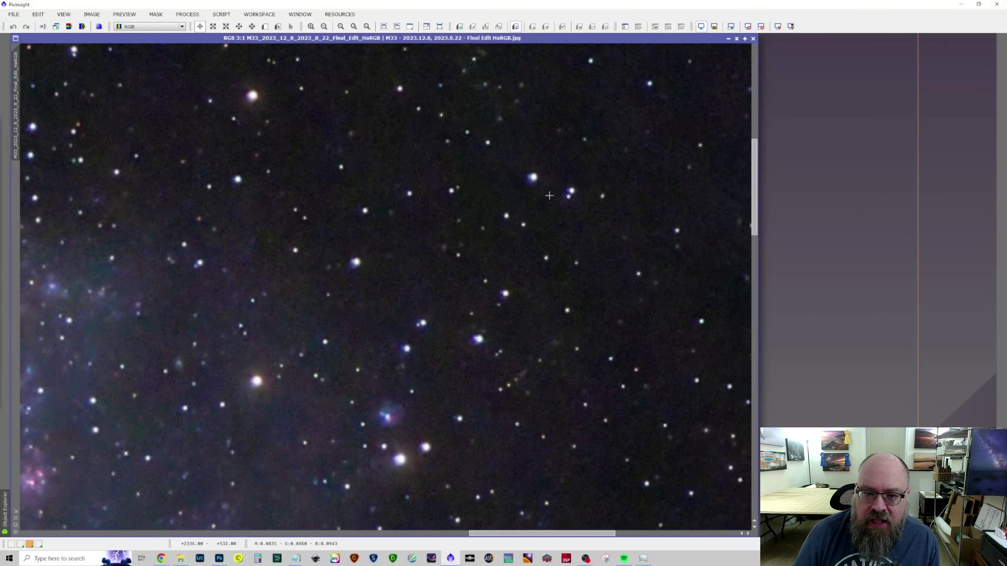
scroll(549, 195, "down", 3)
scroll(530, 197, "up", 2)
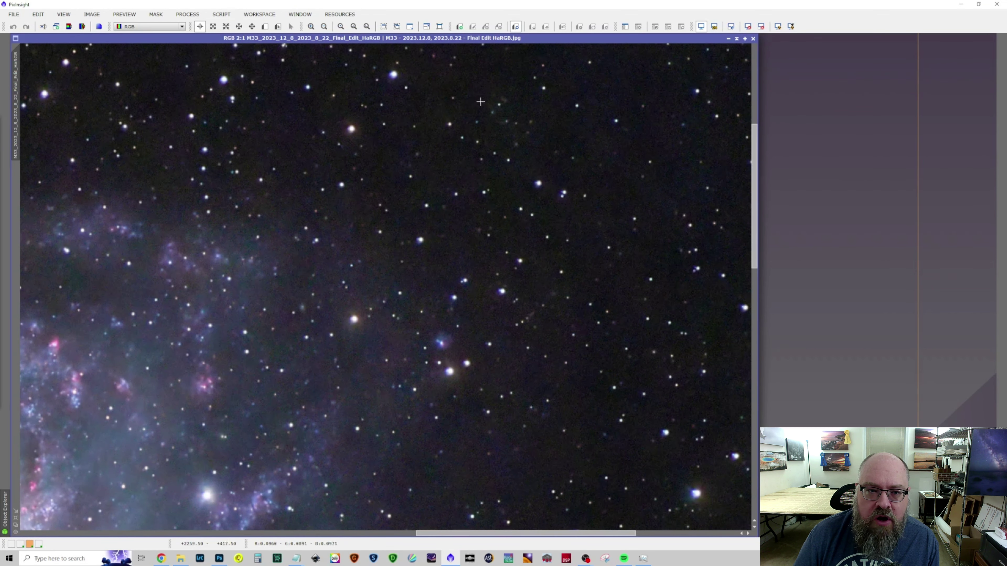
scroll(480, 102, "down", 2)
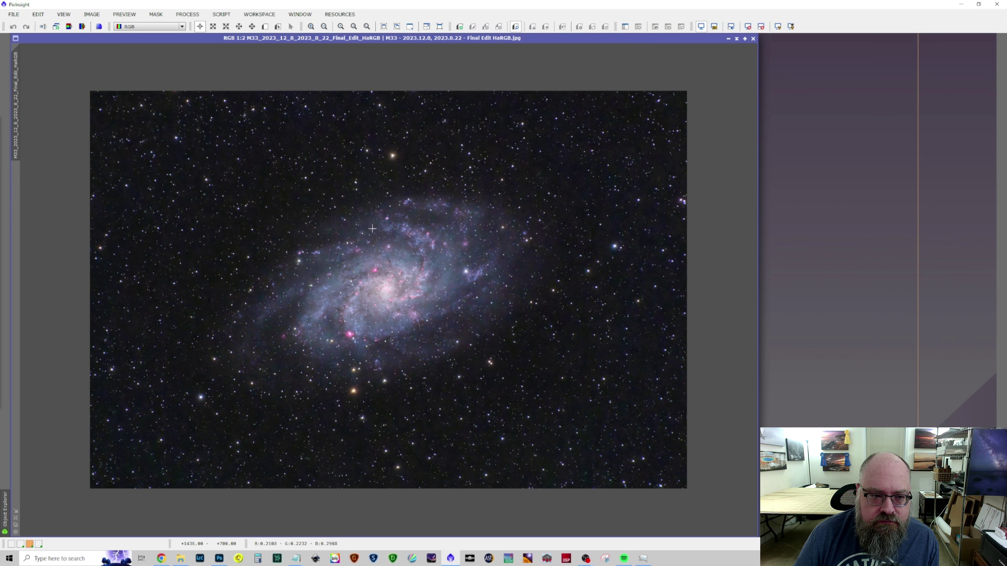
scroll(365, 280, "up", 1)
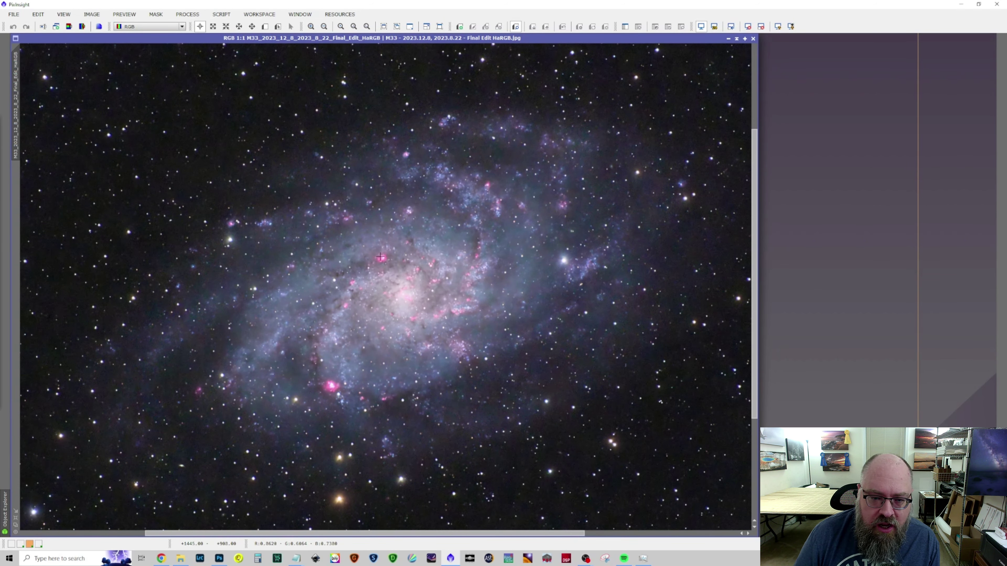
scroll(380, 257, "down", 1)
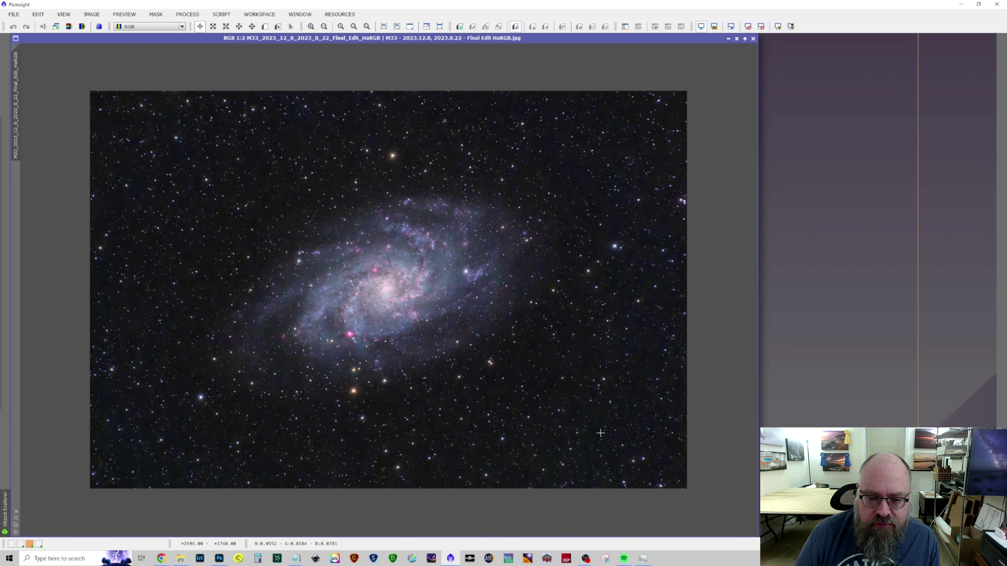
scroll(600, 380, "up", 2)
scroll(600, 380, "up", 1)
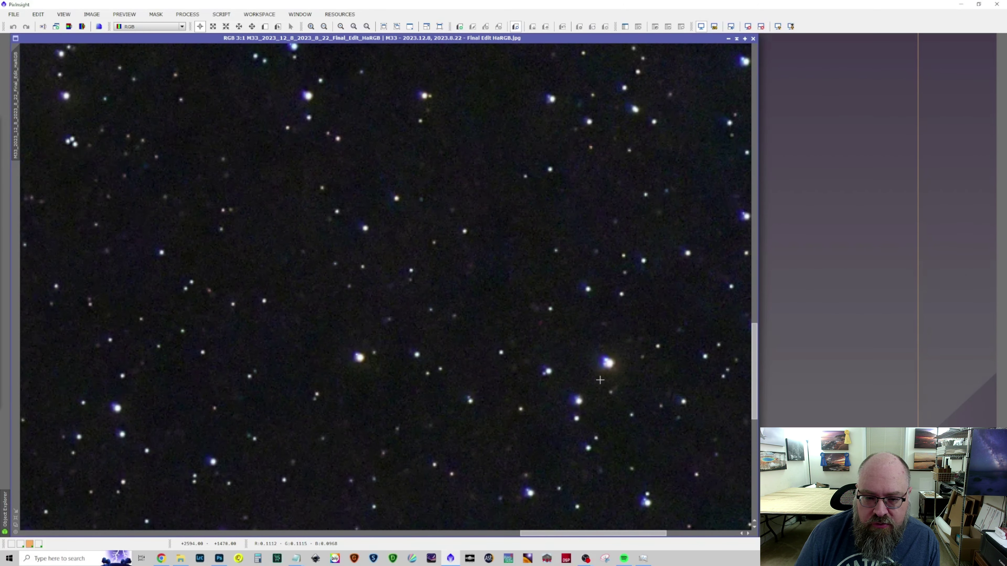
scroll(600, 380, "down", 2)
scroll(600, 380, "down", 1)
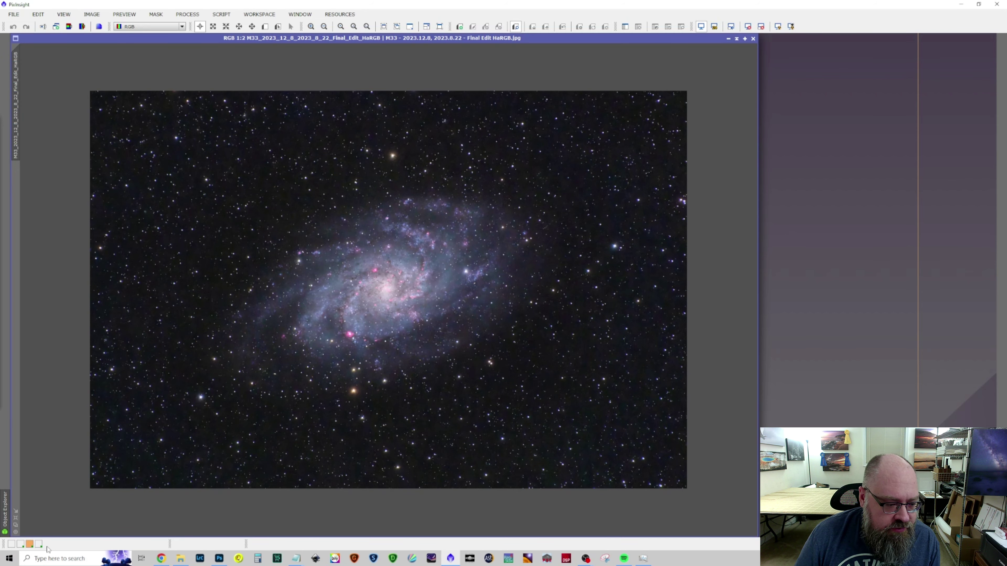
Switch to Workspace 4 and zoom around the masterLight RGB_edited_3 image.
left_click(39, 544)
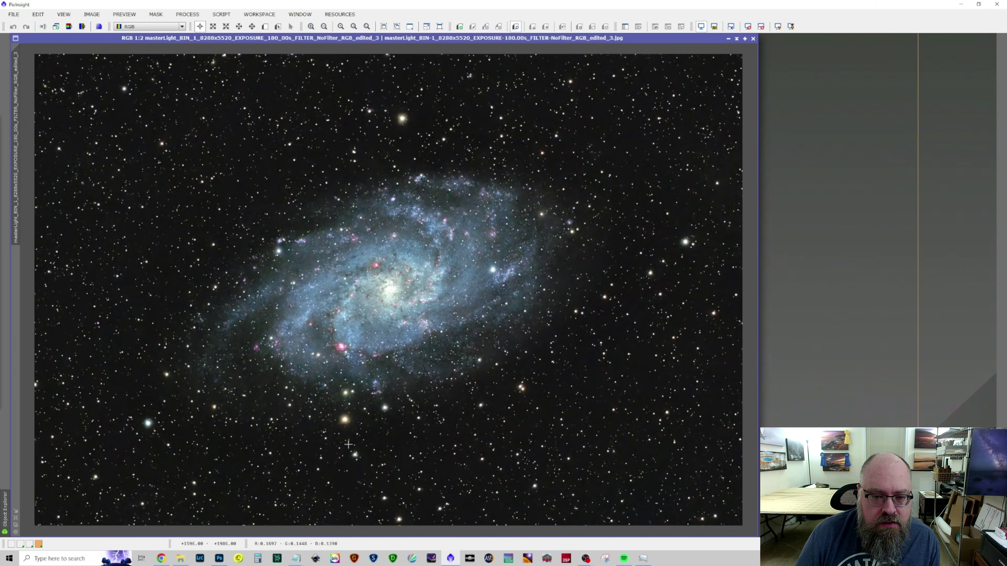
scroll(348, 445, "down", 1)
scroll(348, 445, "up", 1)
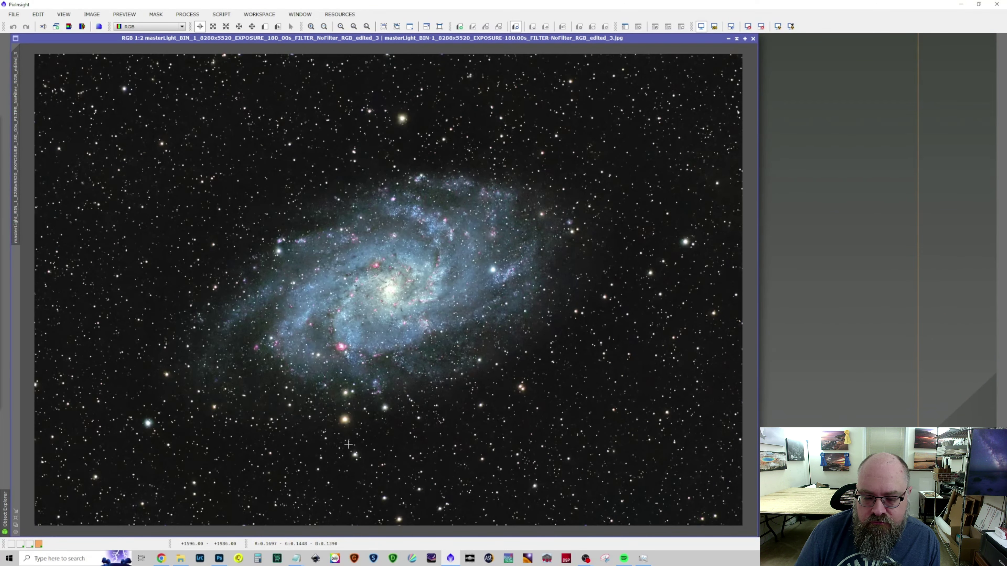
scroll(590, 435, "up", 2)
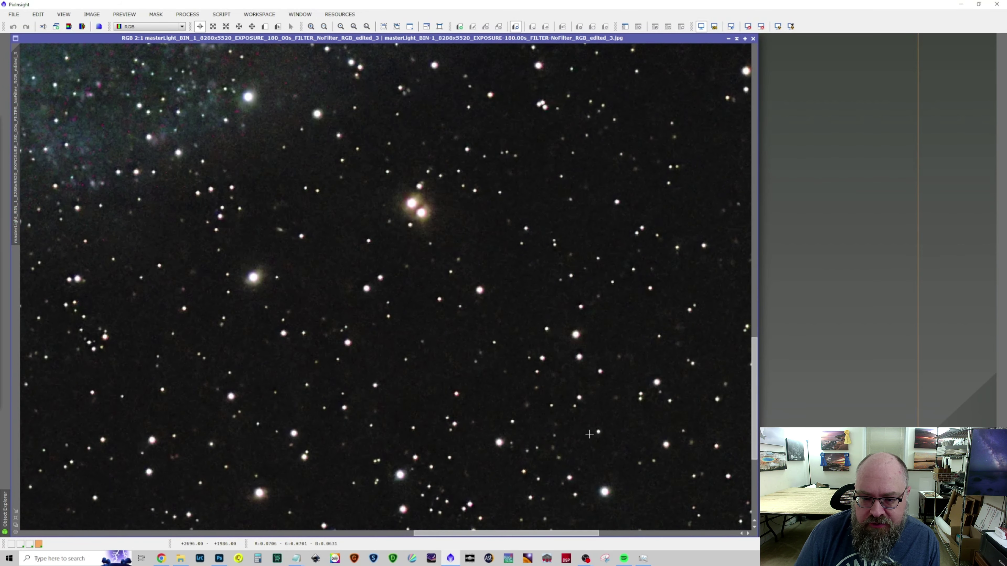
scroll(589, 435, "down", 1)
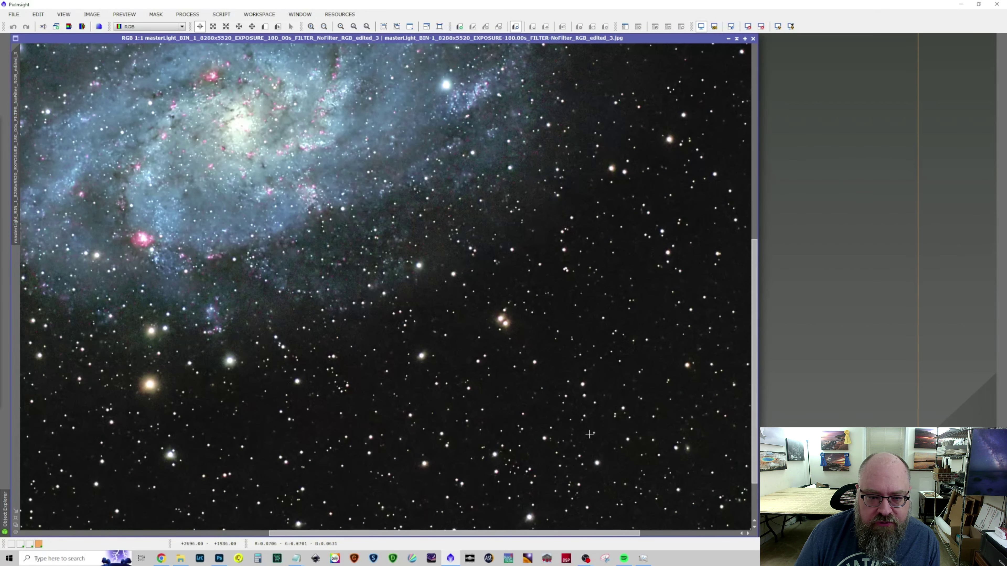
scroll(589, 434, "down", 1)
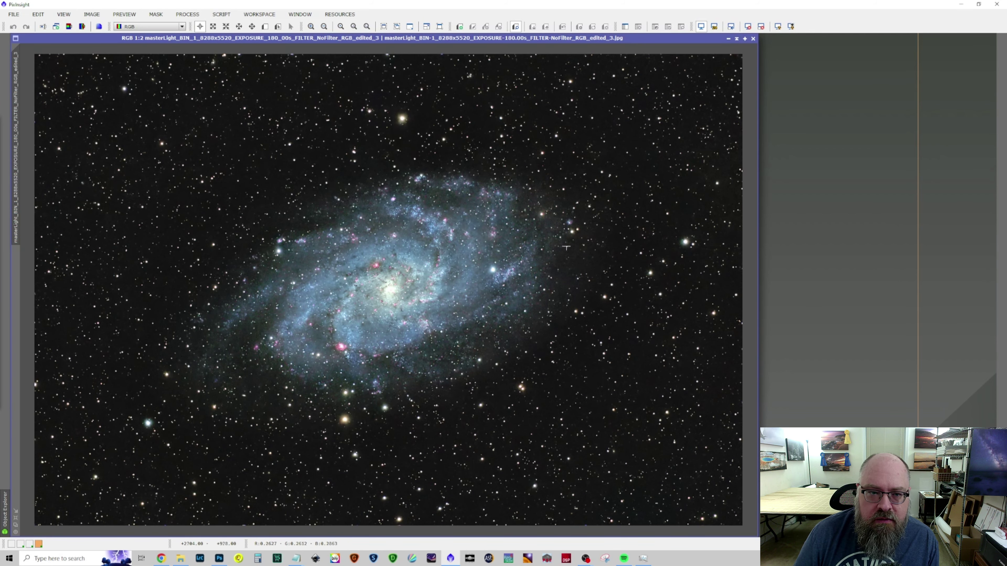
left_click(20, 544)
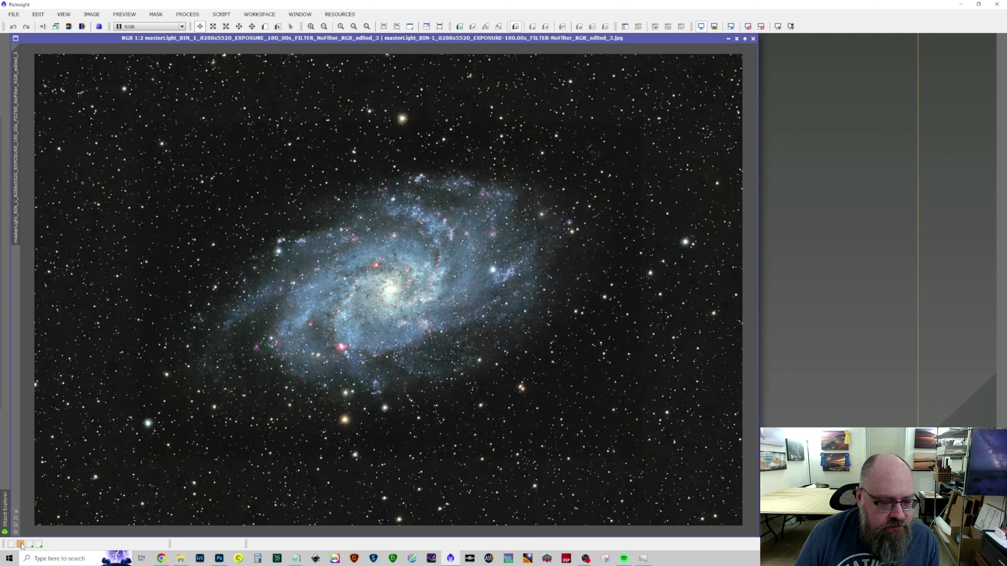
mouse_move(32, 547)
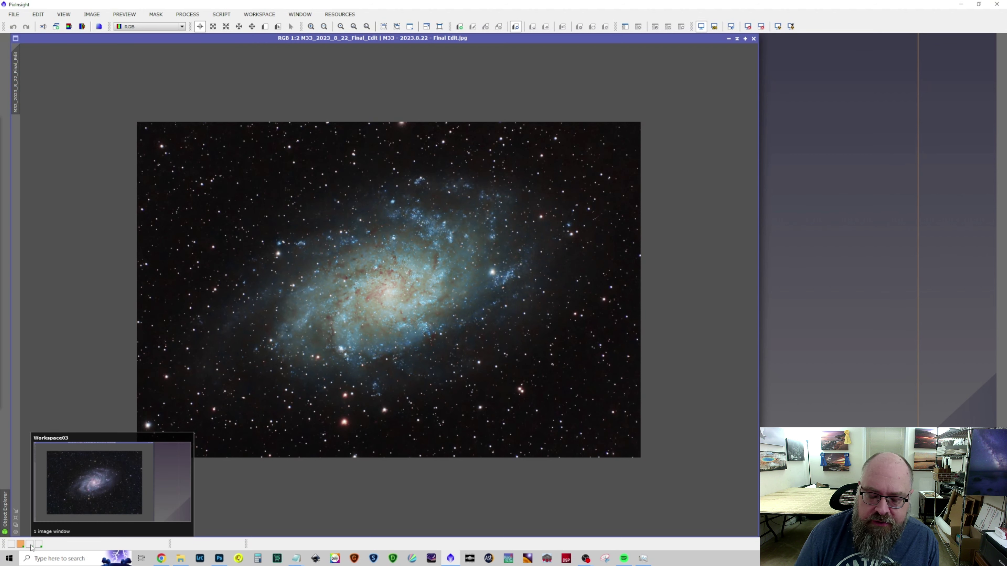
left_click(31, 544)
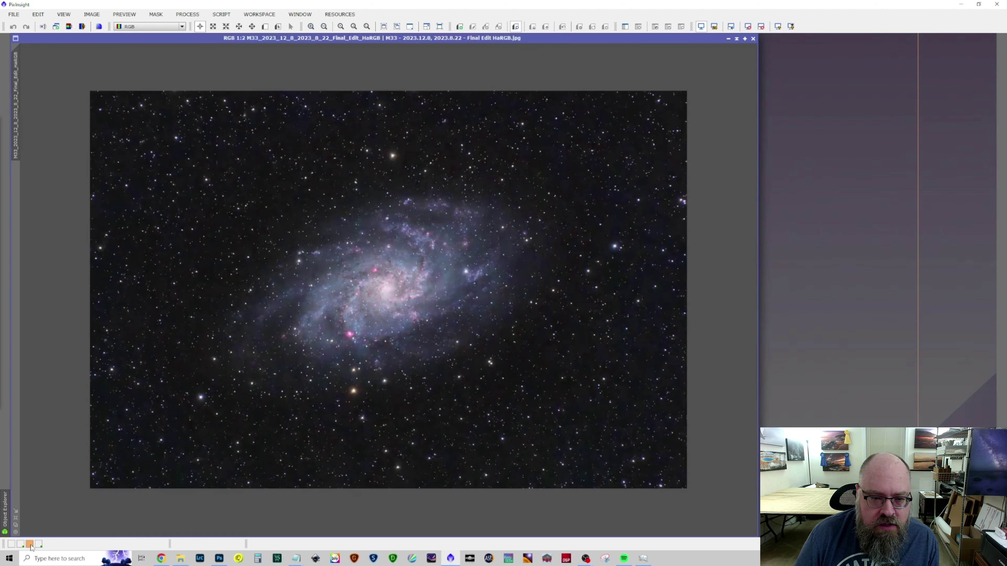
left_click(38, 545)
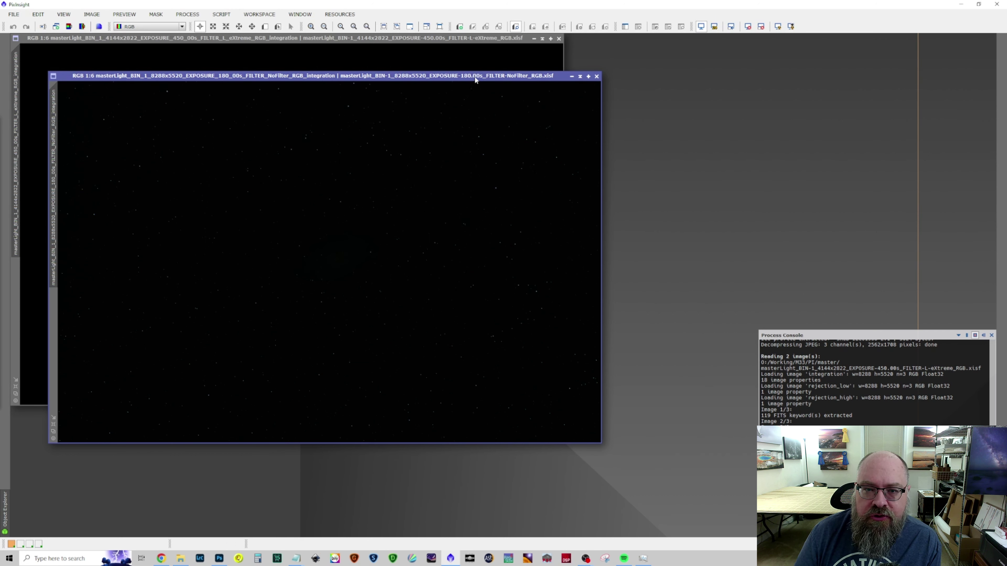
Move the NoFilter window aside and STF auto-stretch the L-eXtreme master light.
left_click_drag(475, 79, 505, 138)
left_click(486, 47)
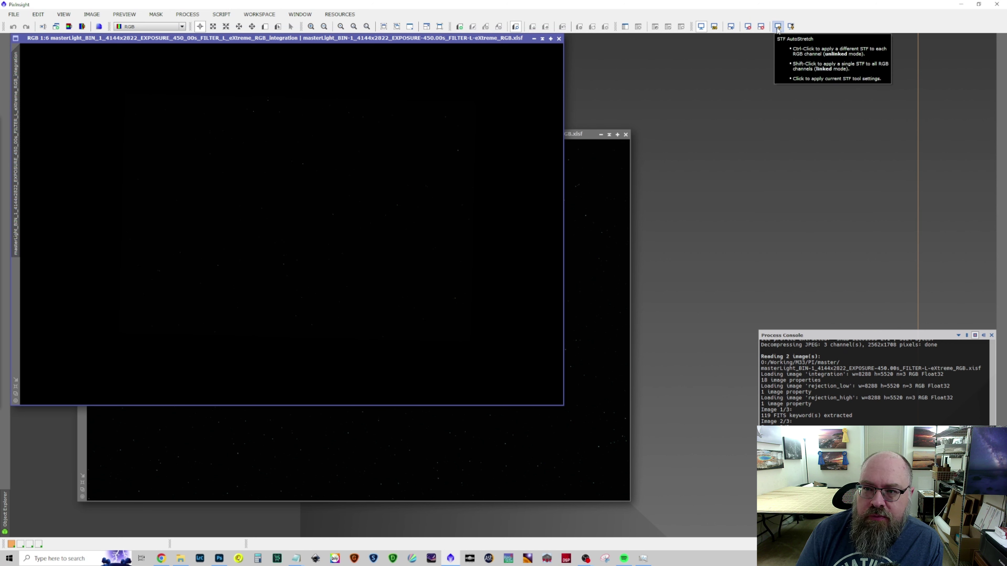
left_click(777, 27)
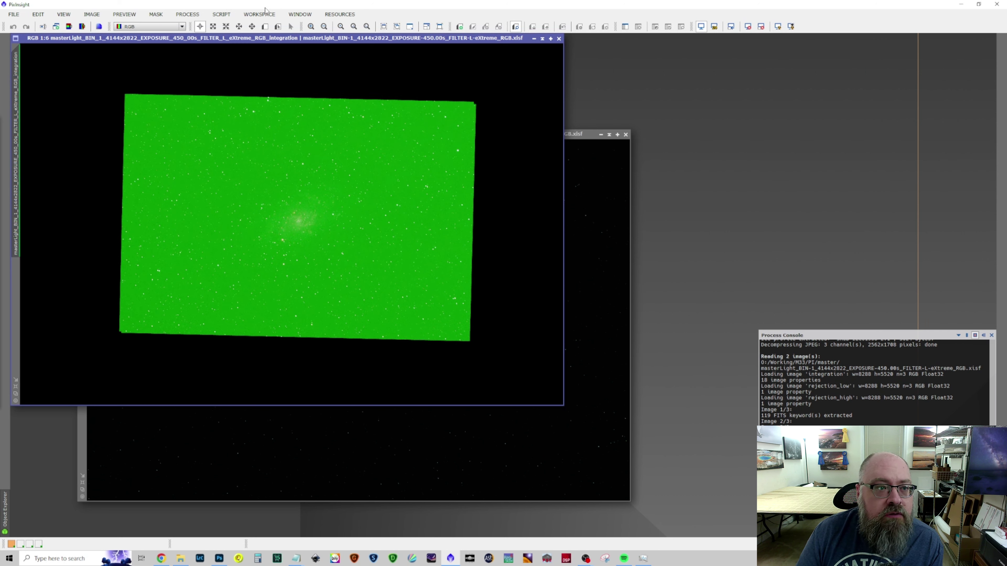
Open DynamicCrop and draw a crop region inside the image's ragged edges.
left_click(185, 15)
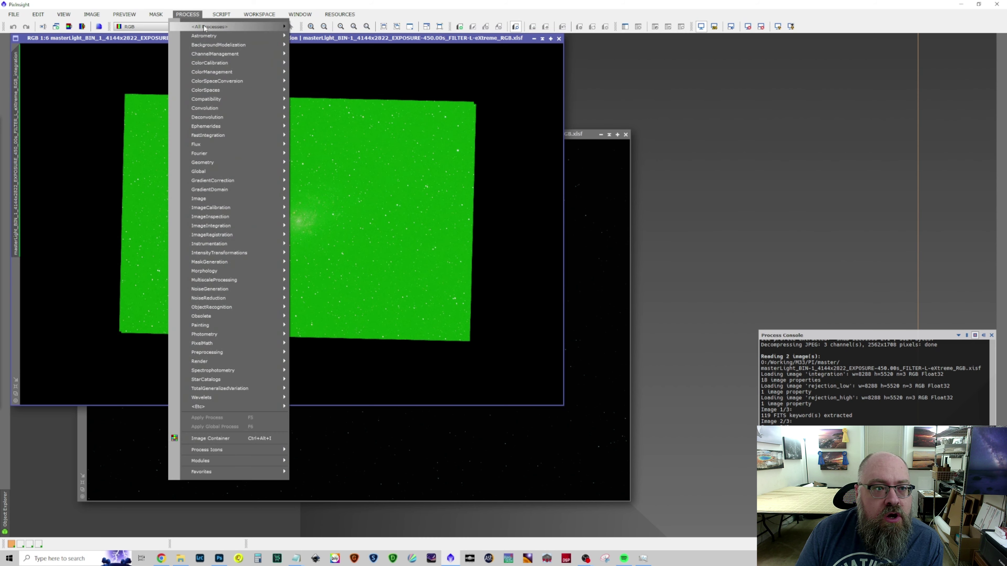
mouse_move(222, 27)
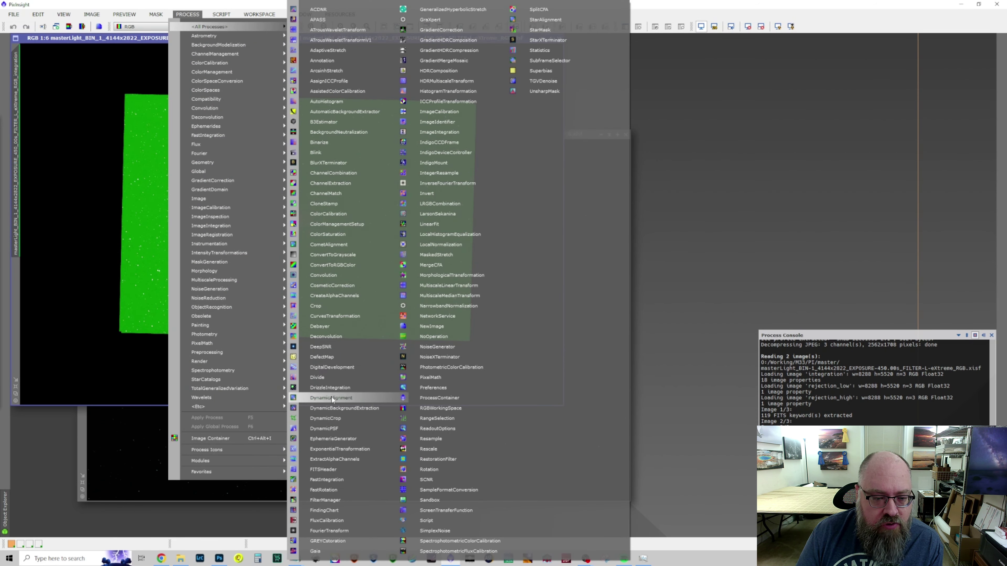
left_click(326, 418)
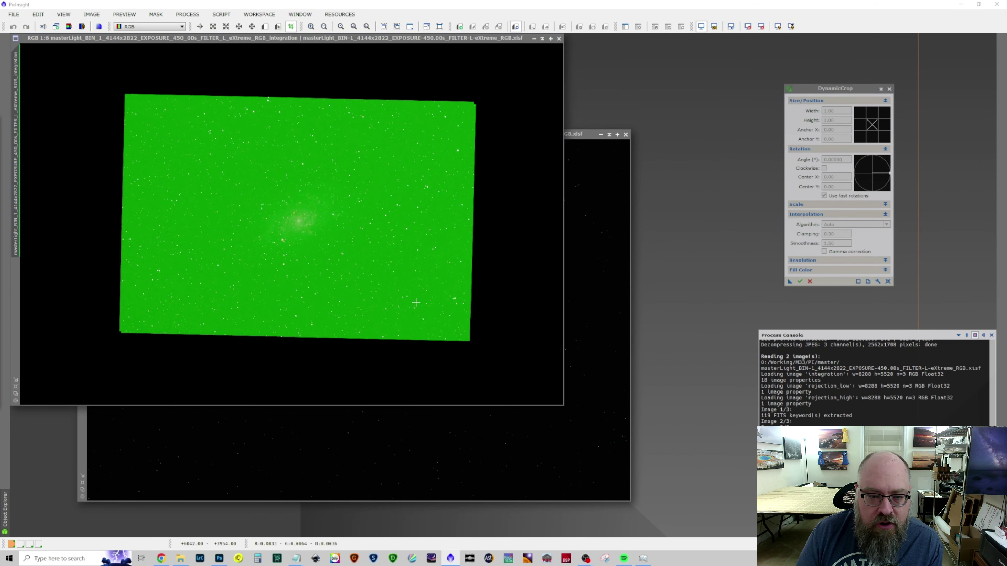
left_click_drag(416, 300, 178, 140)
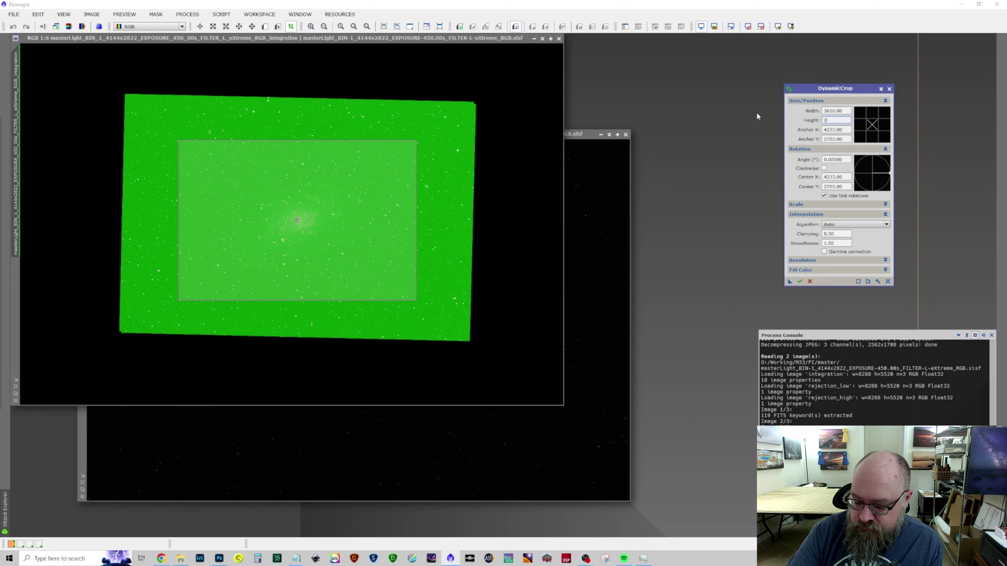
Set the crop to 3600 wide by 2400 high and apply it to the eXtreme image.
type("2400")
double_click(843, 111)
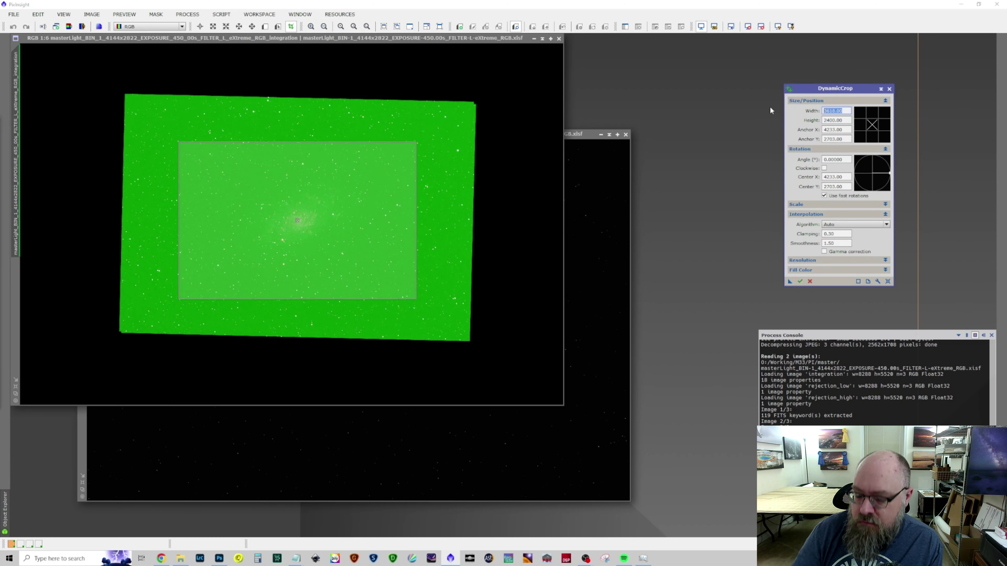
type("3600")
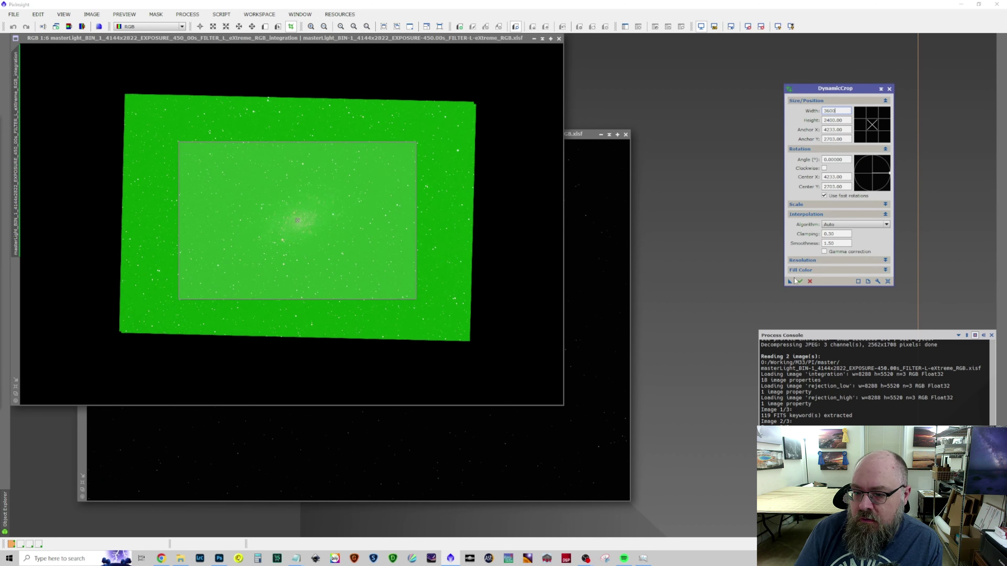
key("Return")
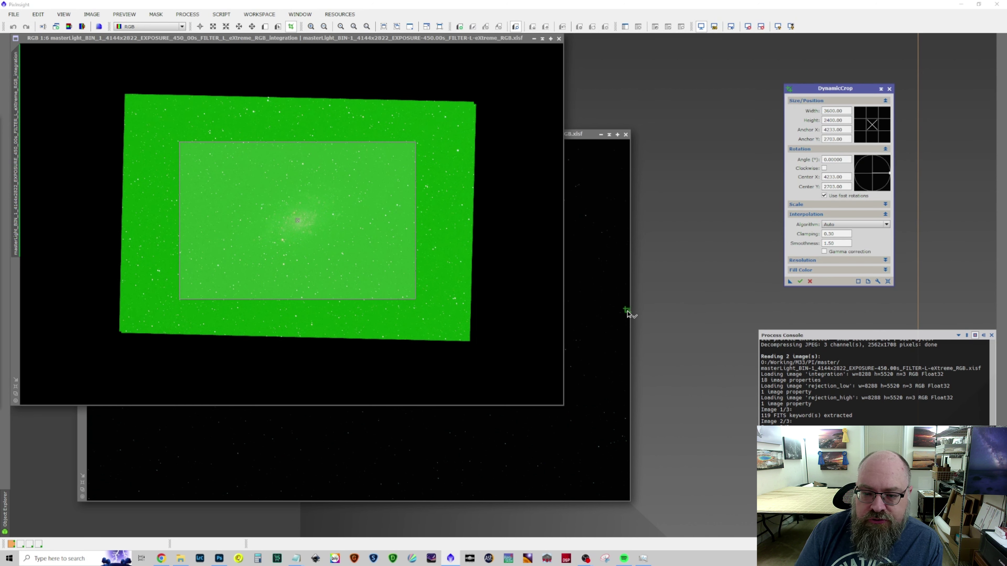
left_click(591, 309)
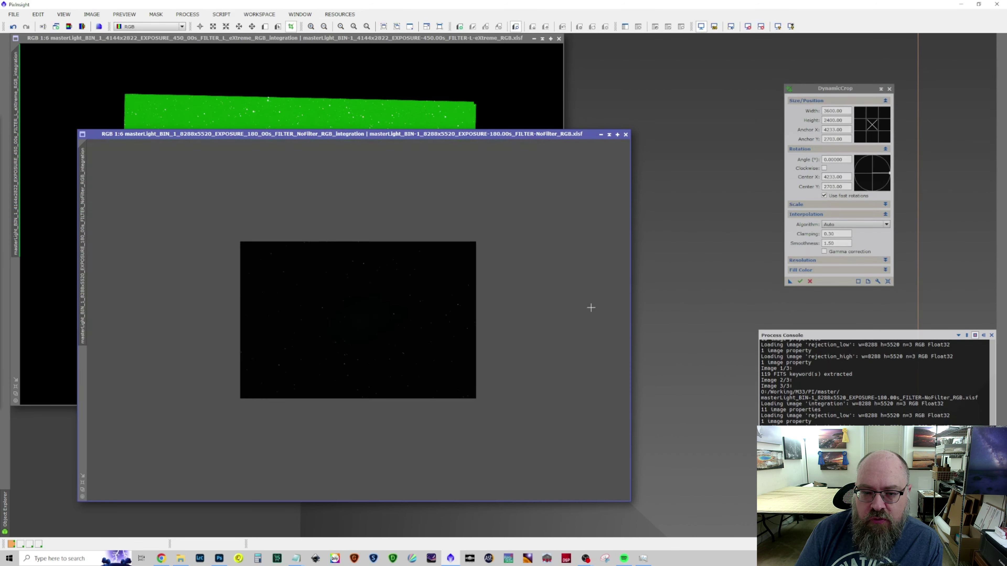
left_click(501, 46)
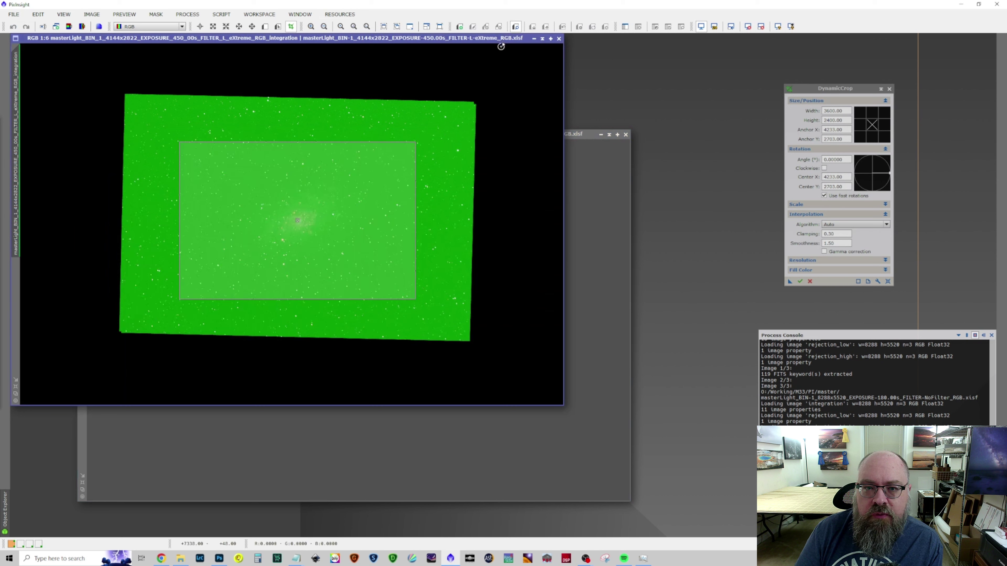
left_click(799, 282)
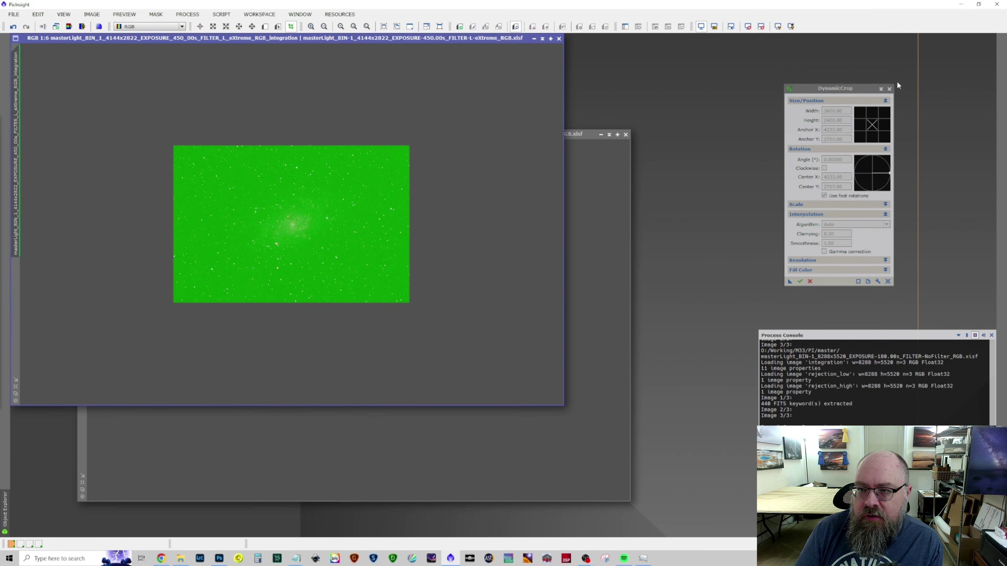
left_click(890, 88)
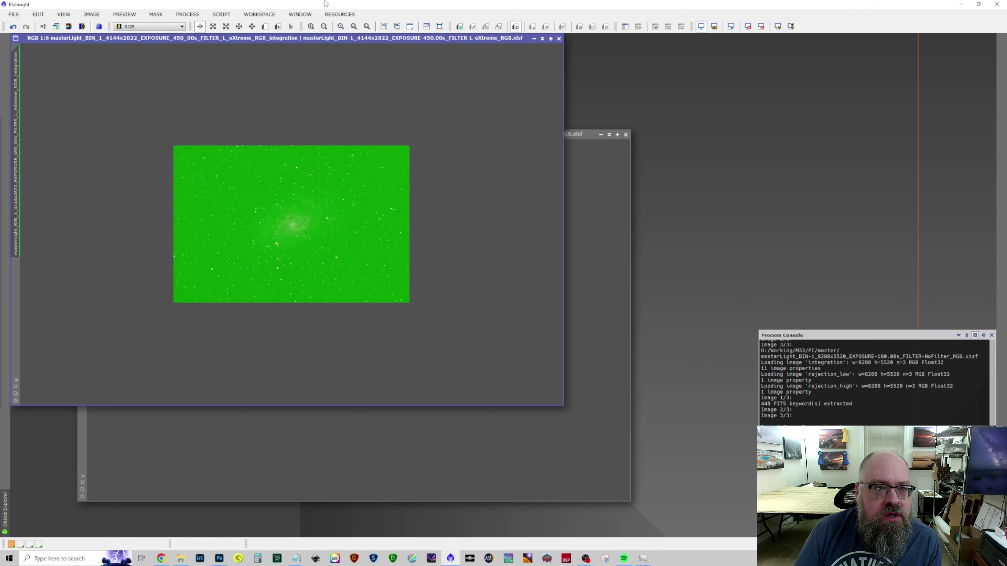
Run AutoLinearFit on the eXtreme image with the chosen reference channel.
left_click(221, 14)
mouse_move(265, 155)
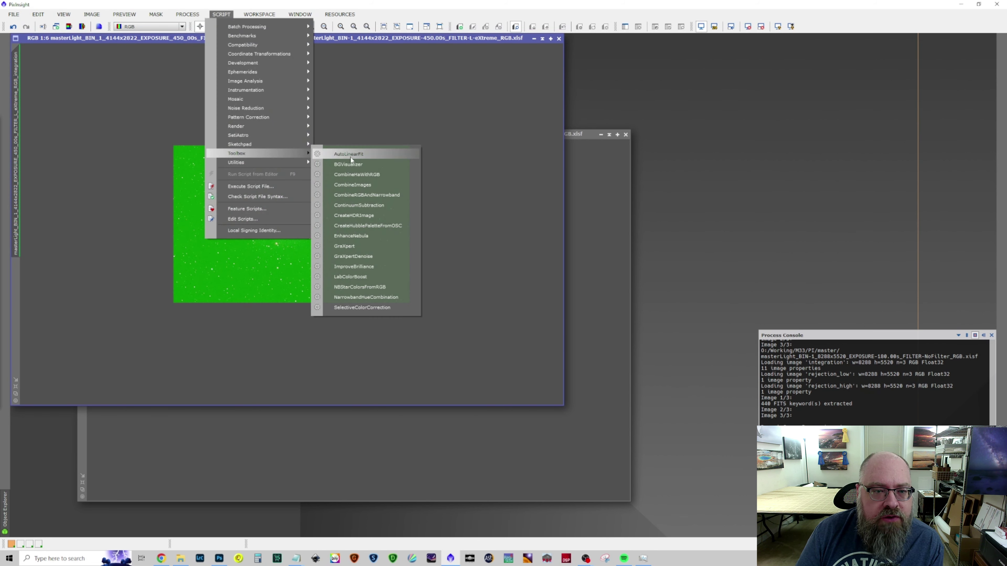
left_click(350, 157)
left_click(553, 285)
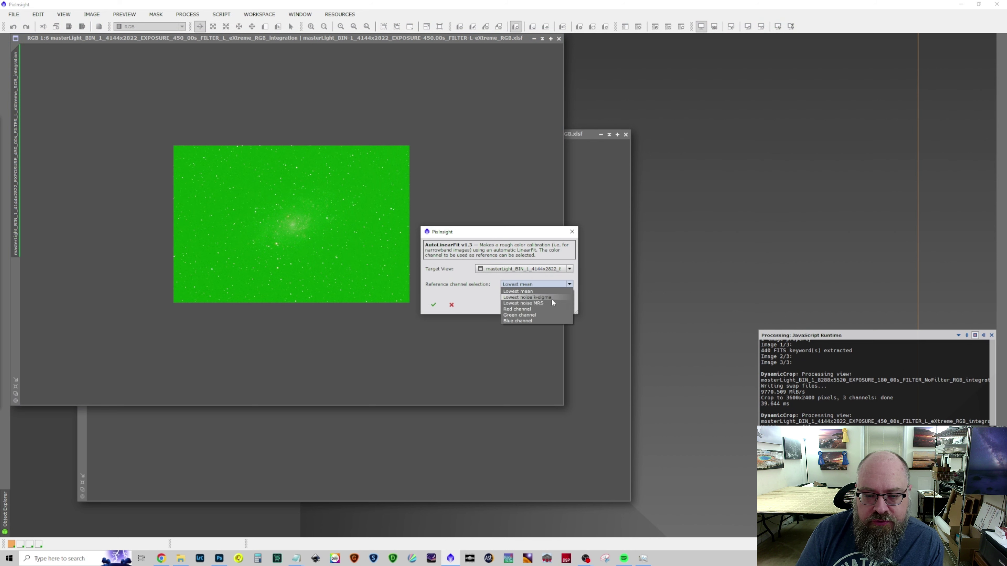
left_click(549, 313)
left_click(433, 304)
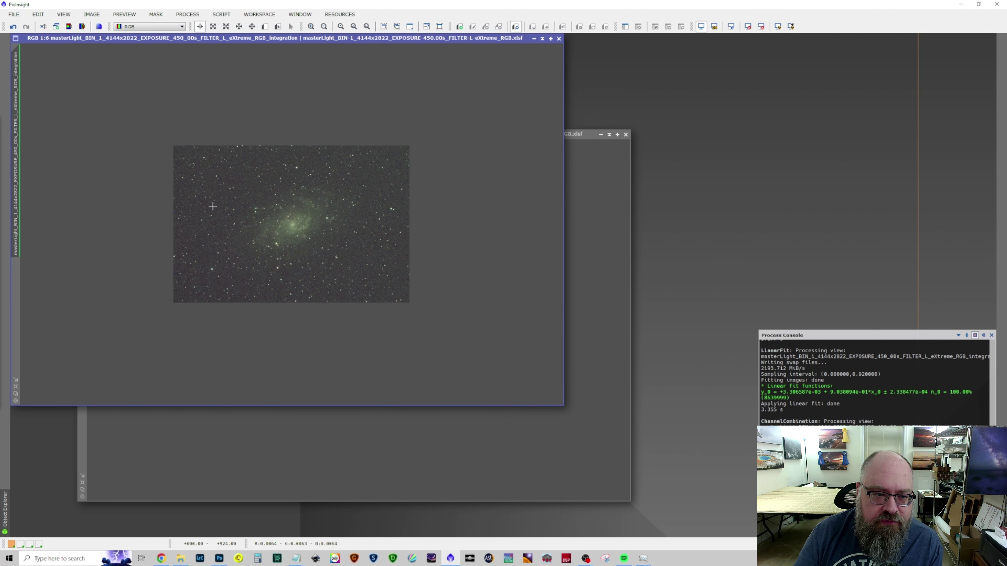
scroll(262, 221, "up", 4)
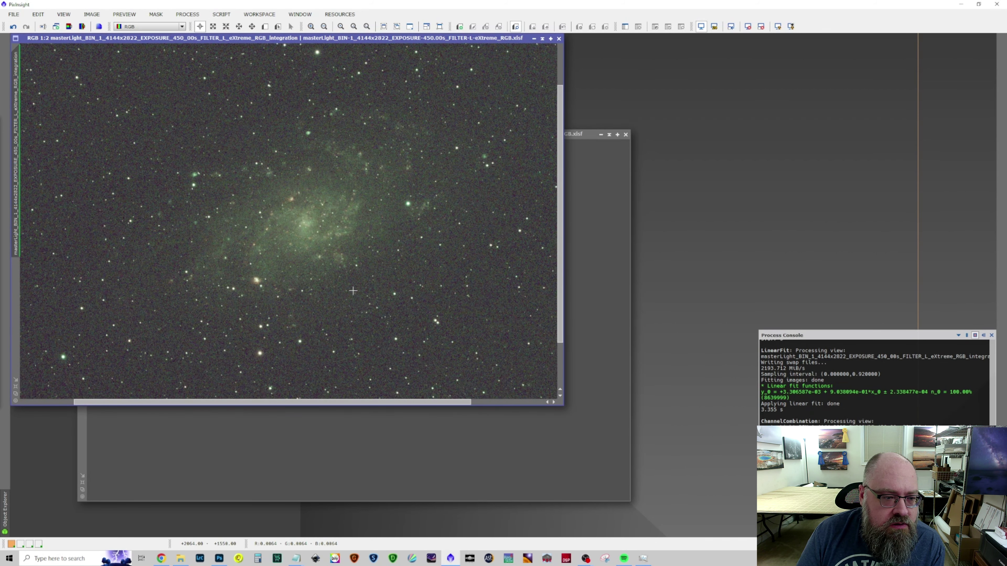
Run AutoLinearFit on the NoFilter image and re-apply its auto-stretch.
left_click(575, 255)
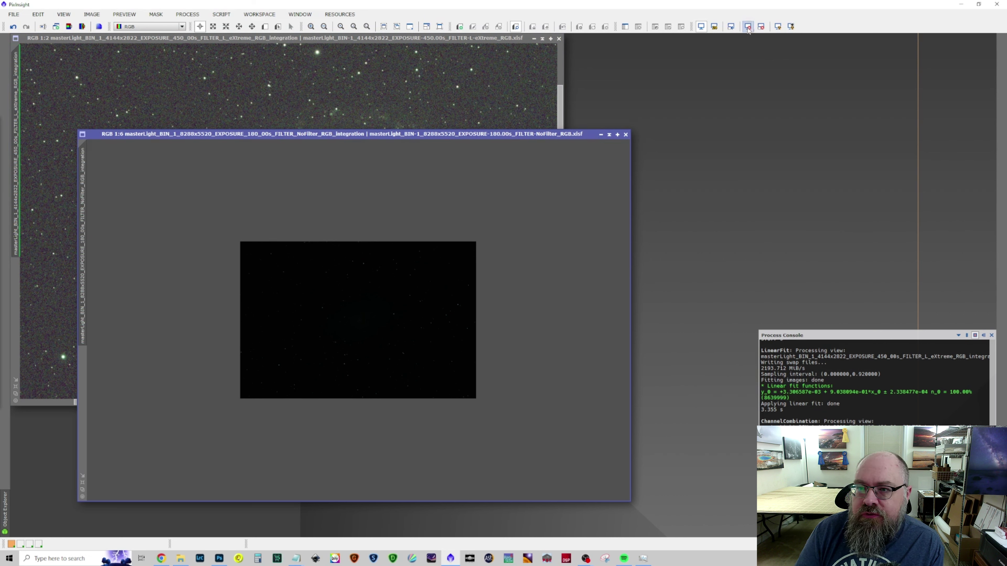
left_click(774, 29)
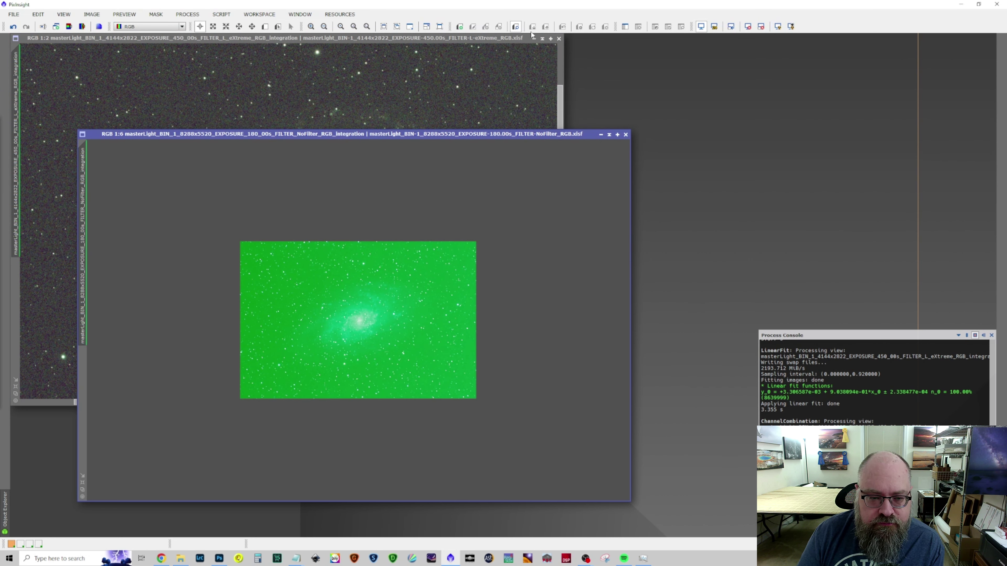
left_click(221, 14)
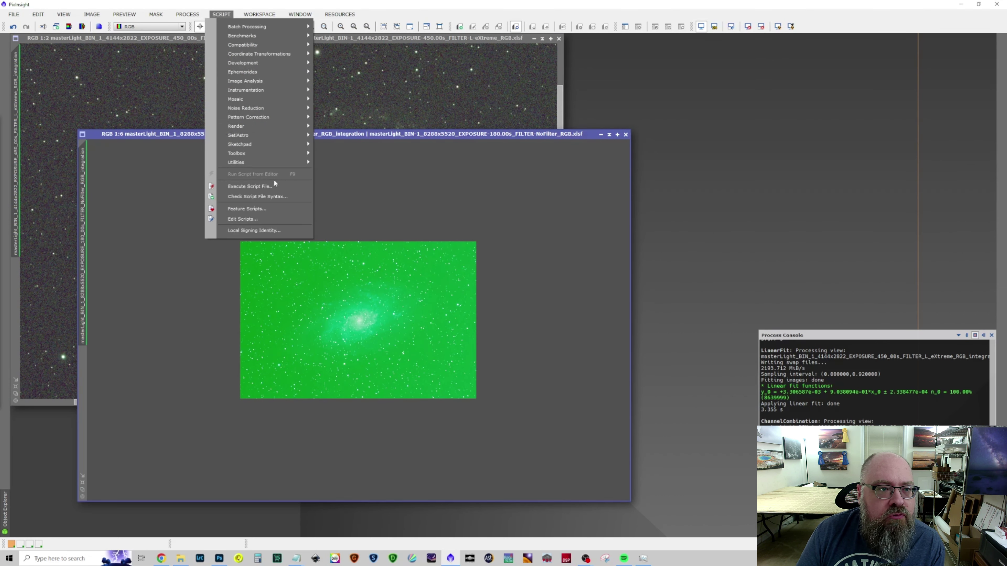
left_click(274, 153)
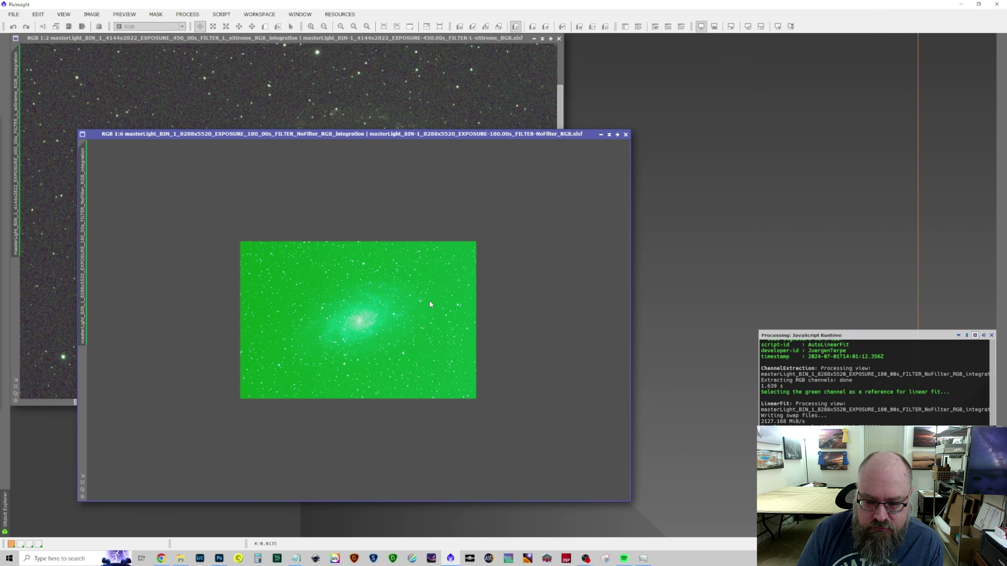
left_click(749, 28)
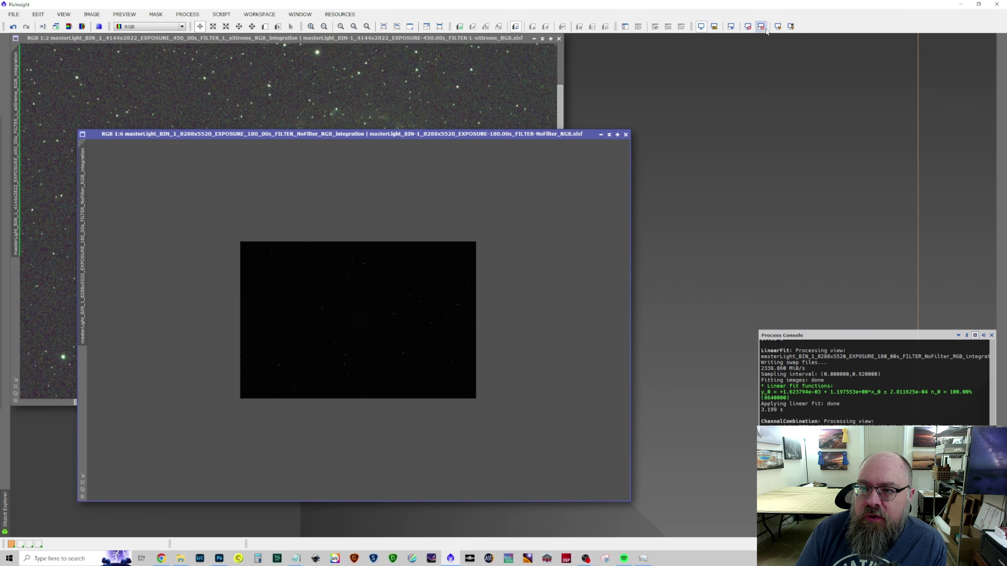
left_click(778, 28)
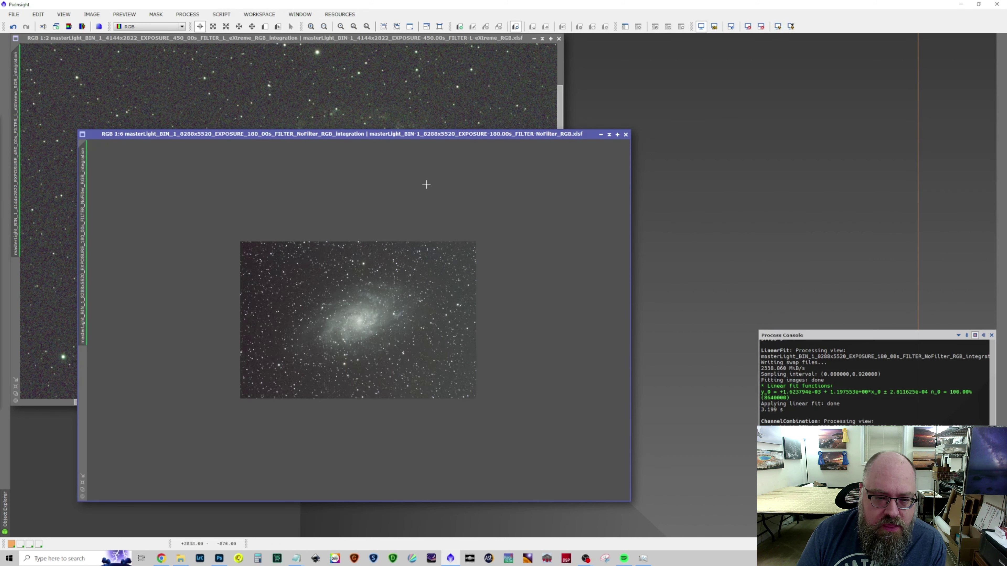
left_click_drag(452, 135, 389, 39)
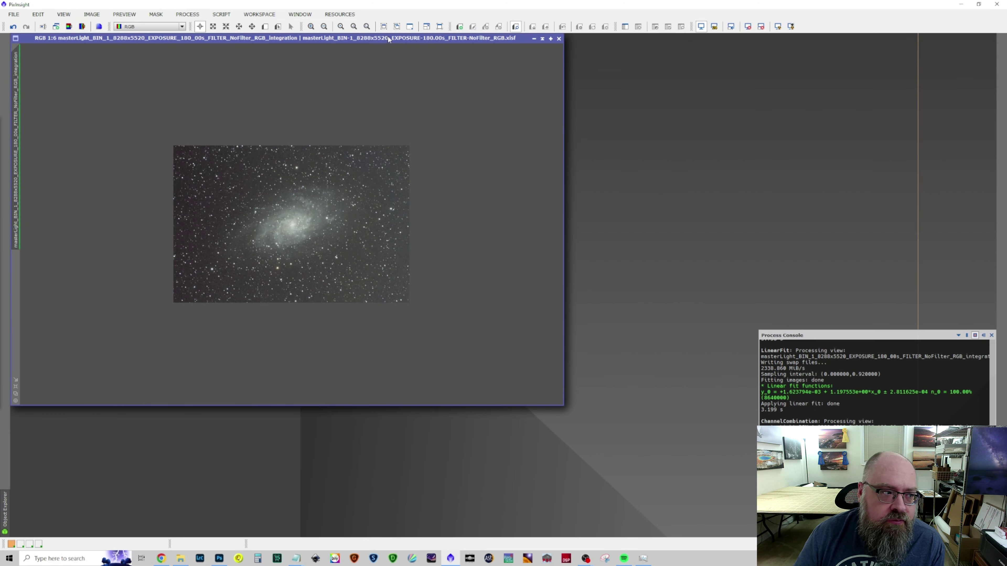
Apply BlurXTerminator sharpening to the galaxy image.
left_click(187, 14)
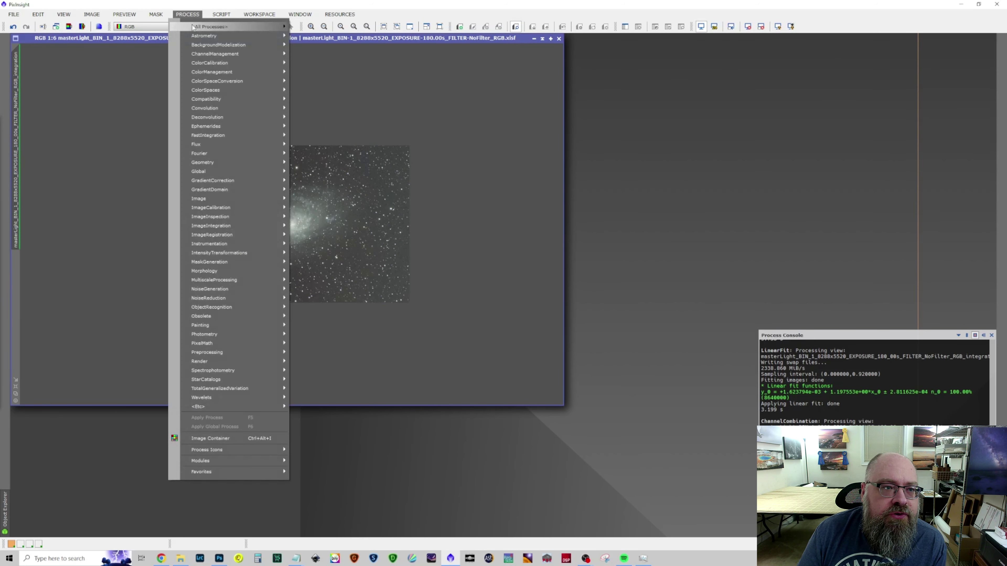
mouse_move(194, 27)
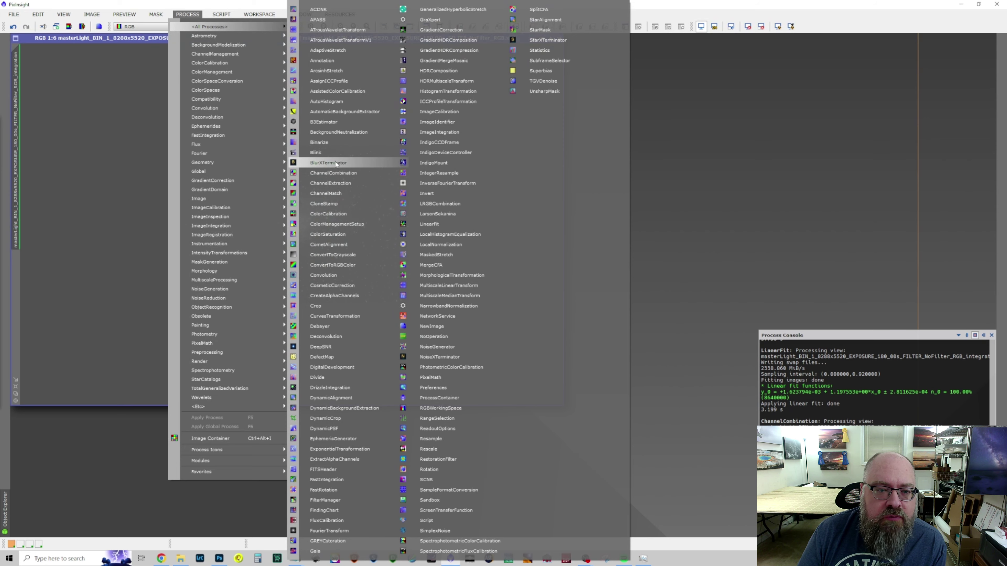
left_click(328, 163)
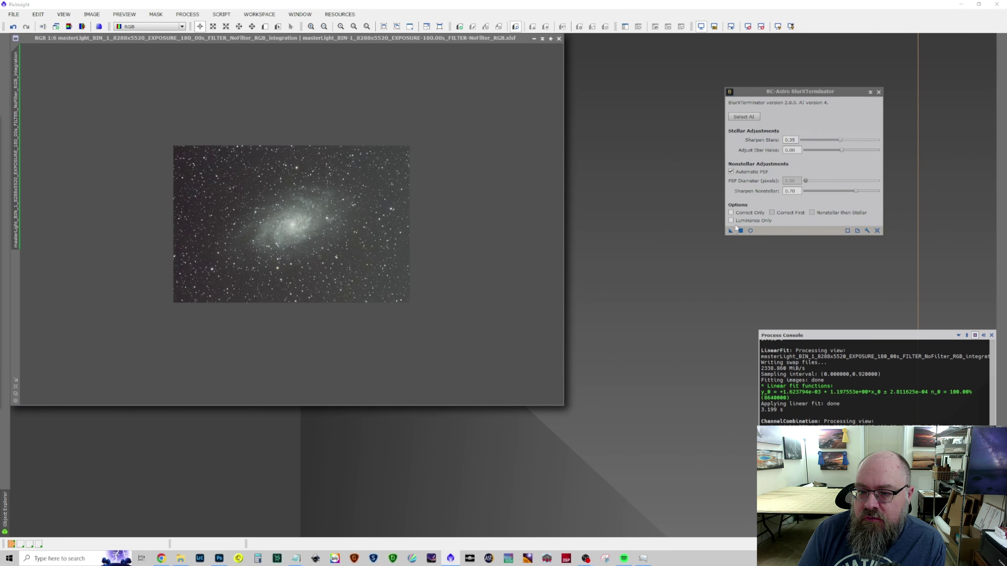
left_click_drag(731, 230, 308, 232)
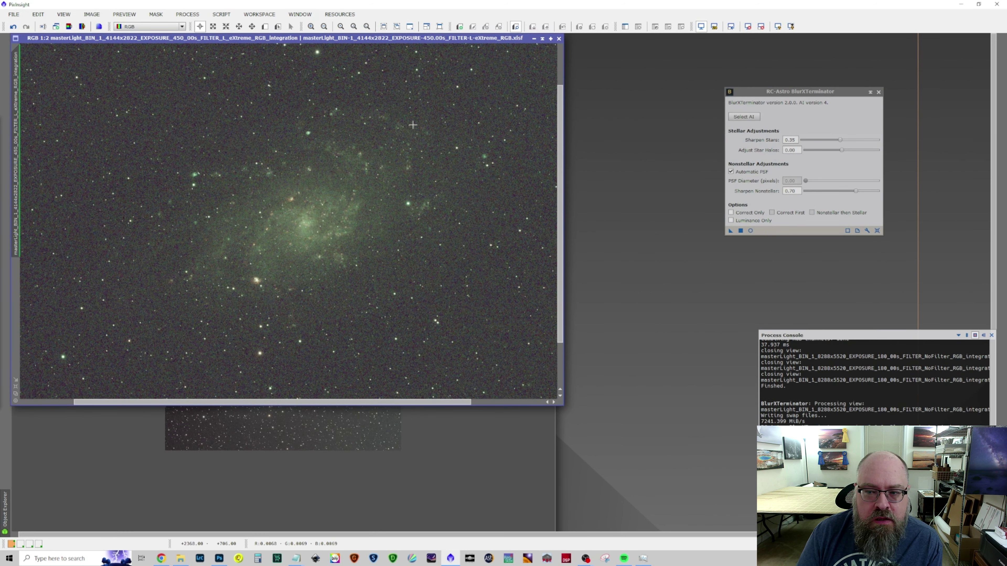
Run Automatic DBE on the eXtreme image with Replace Target Image checked.
left_click(188, 14)
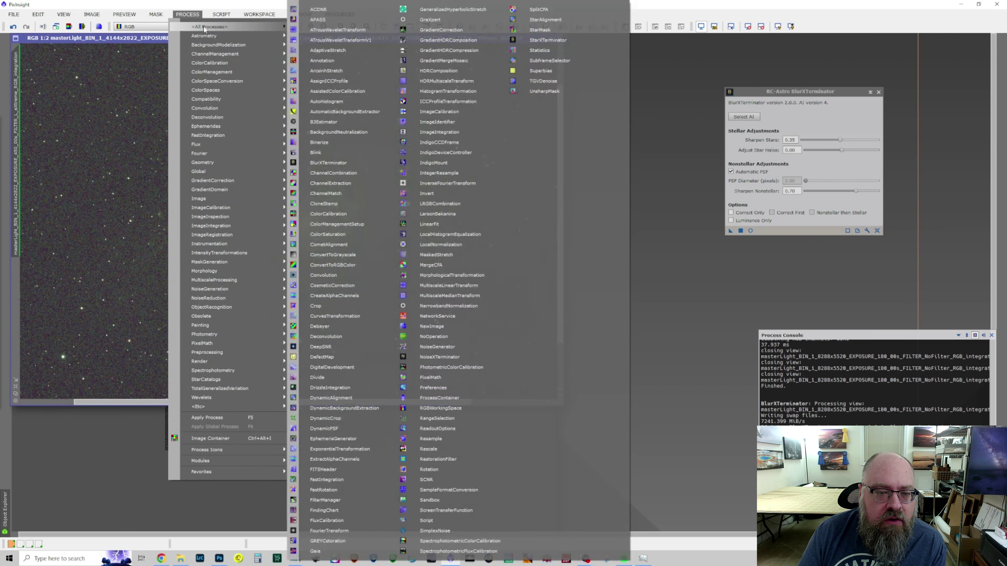
left_click(221, 14)
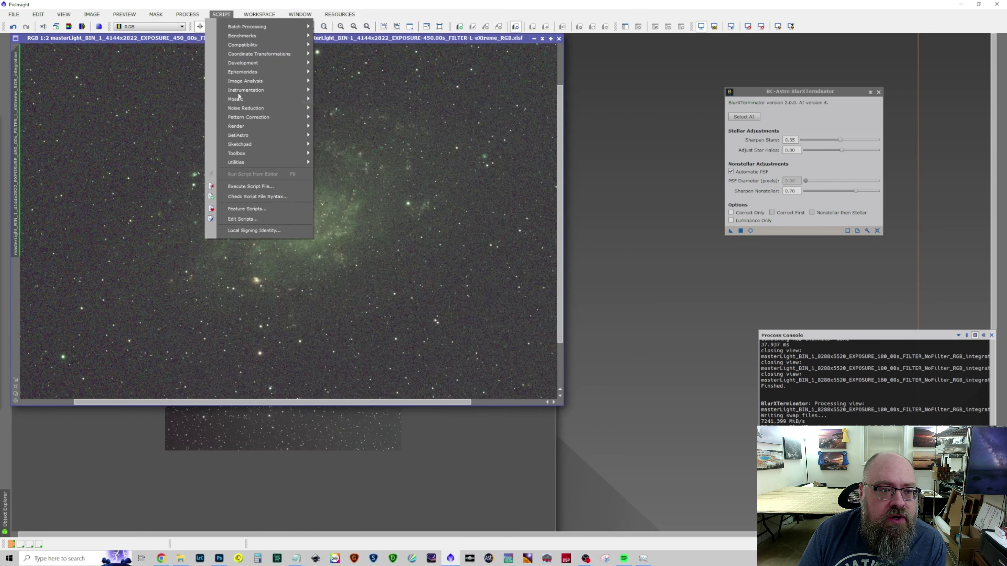
mouse_move(254, 135)
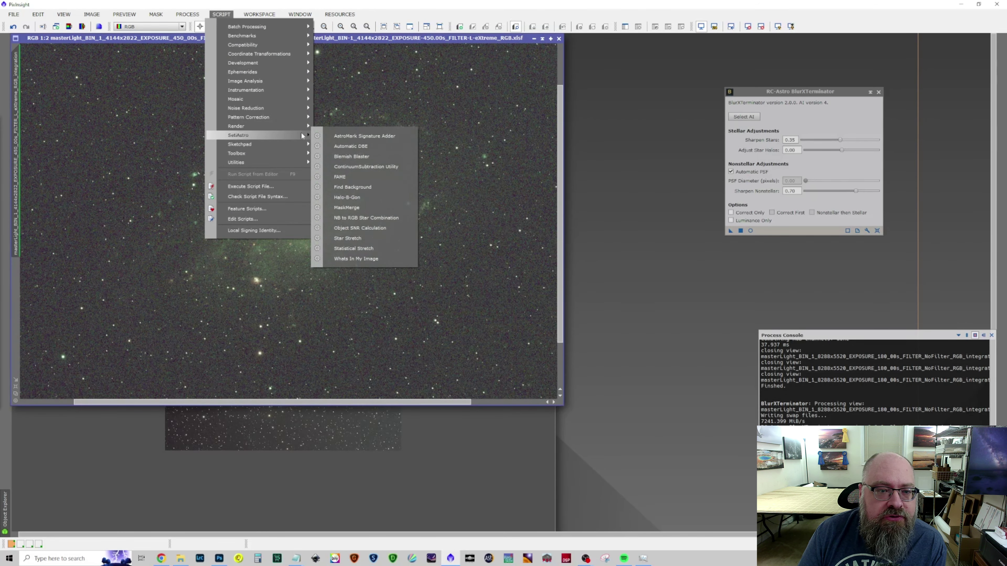
left_click(347, 147)
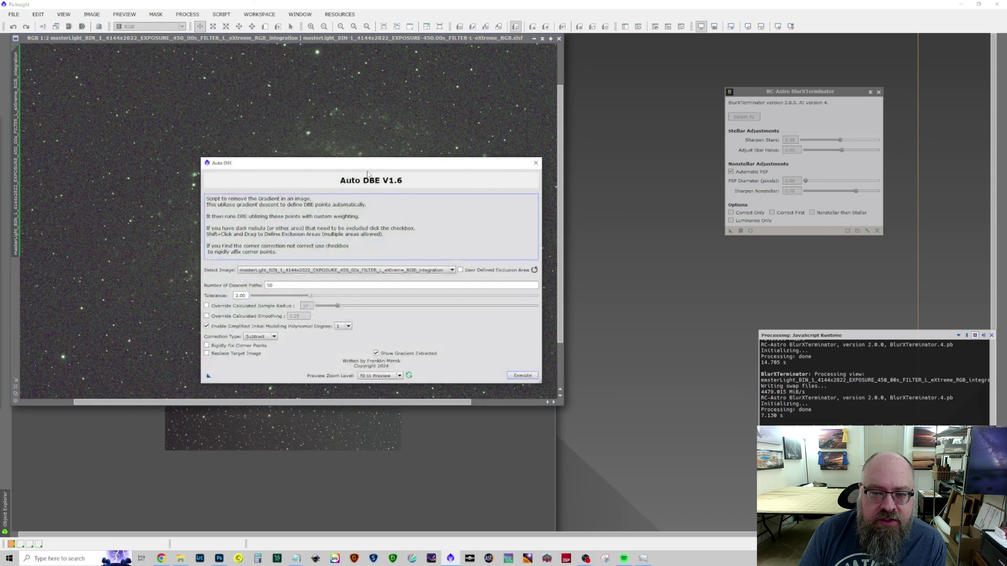
left_click(233, 354)
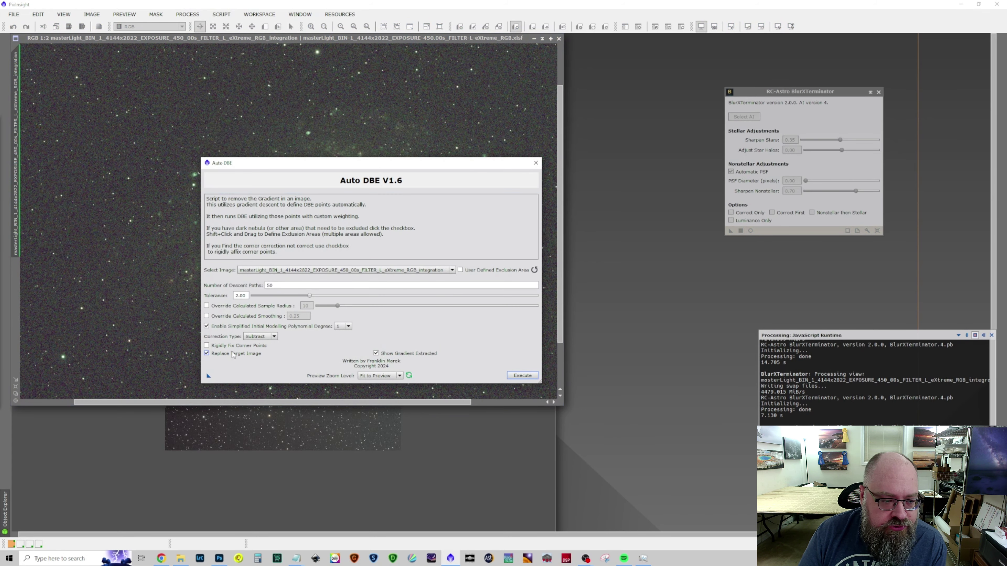
left_click(520, 376)
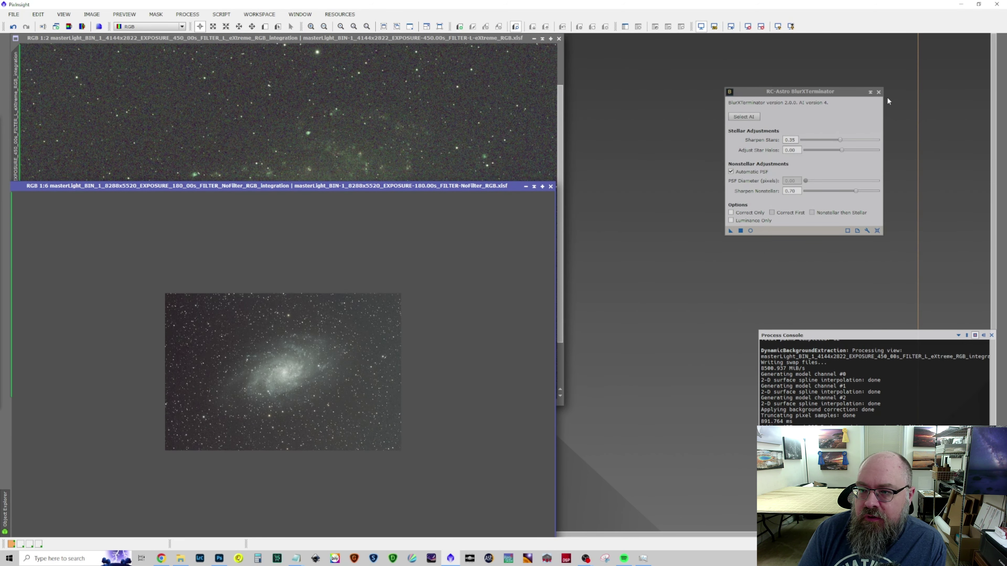
Close BlurXTerminator and run Automatic DBE on the NoFilter image, replacing the original.
left_click(878, 92)
left_click(187, 14)
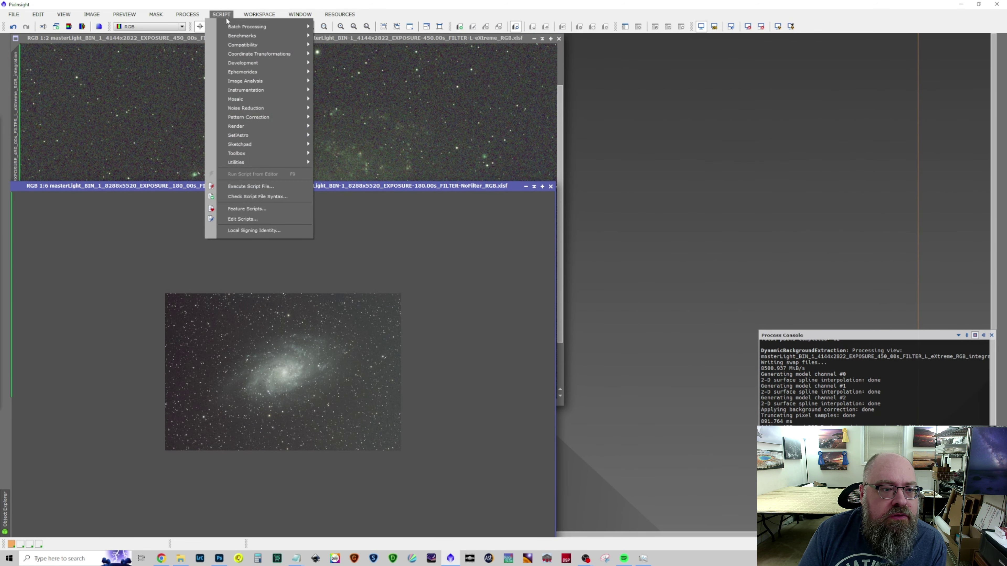
mouse_move(251, 137)
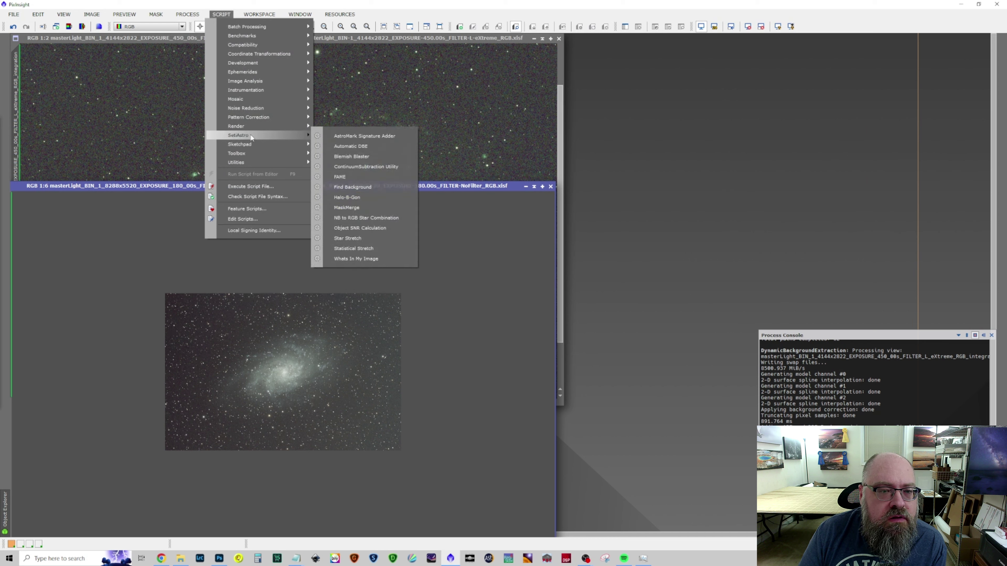
left_click(357, 147)
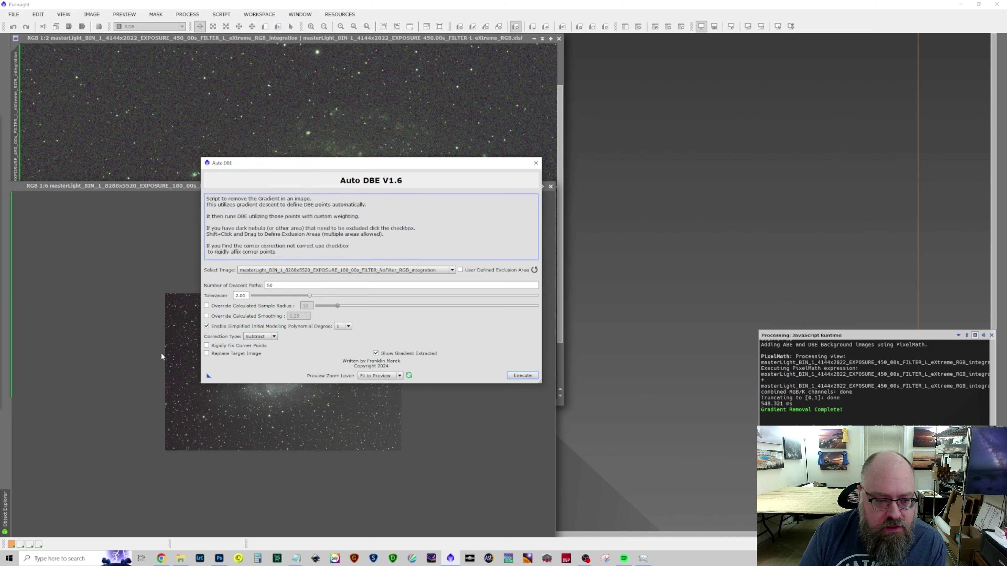
left_click(207, 353)
left_click(516, 376)
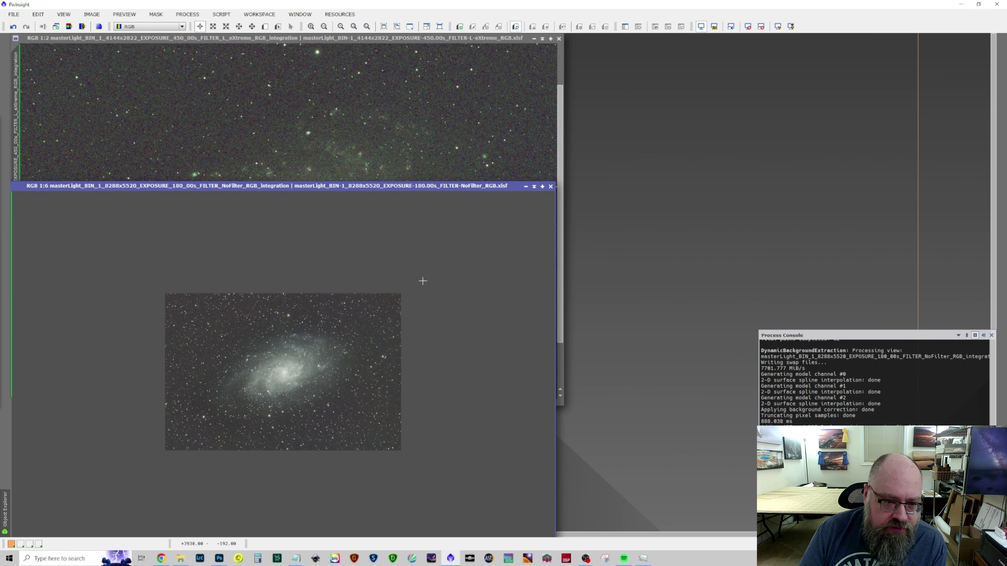
left_click_drag(562, 174, 633, 43)
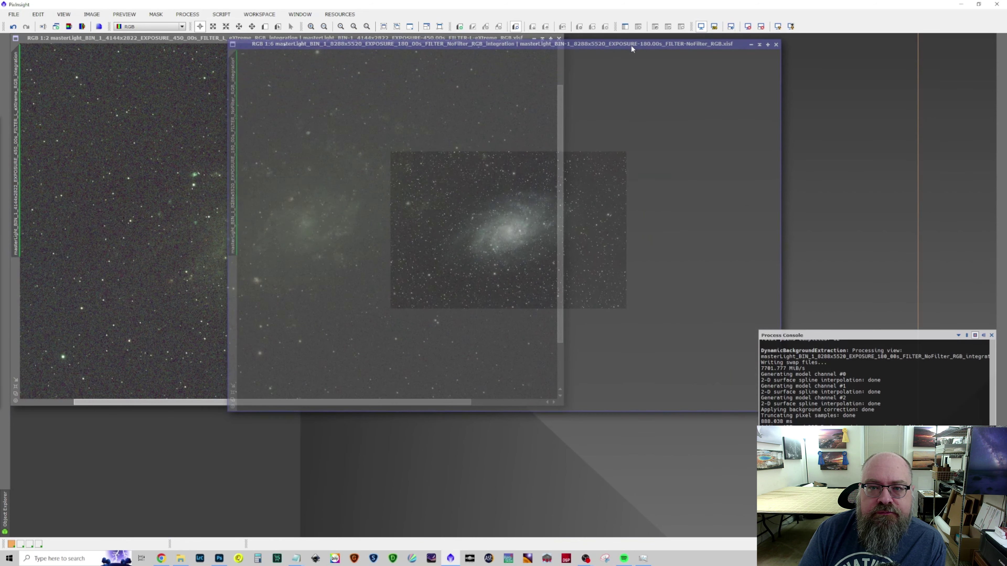
Split the L-eXtreme RGB image into channels and close the B and G images.
scroll(558, 184, "up", 2)
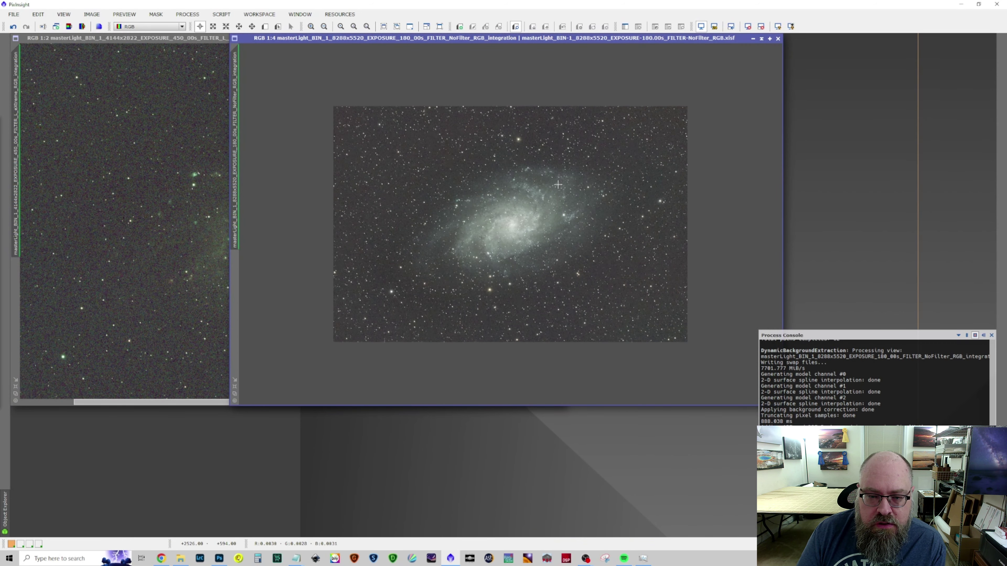
scroll(558, 184, "up", 1)
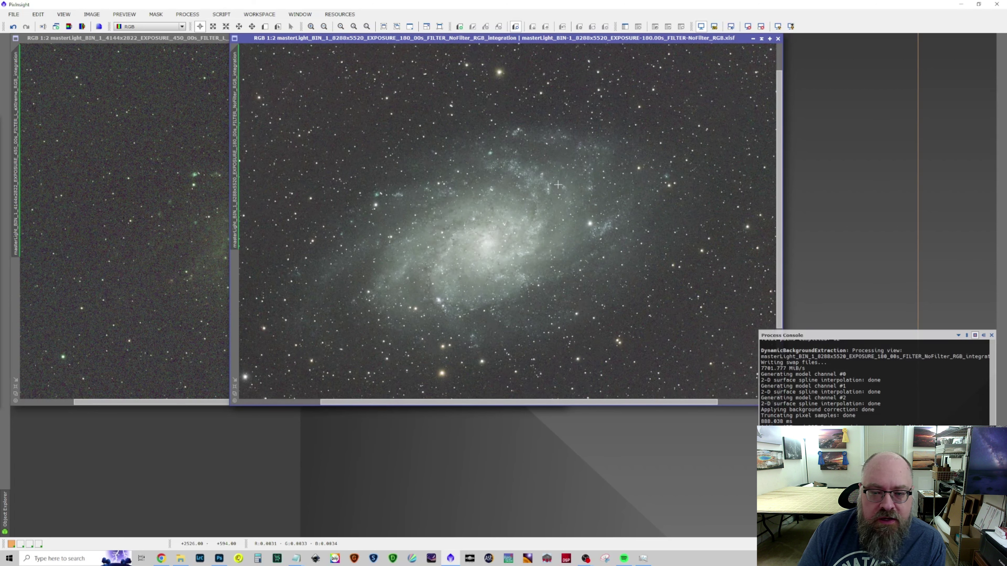
scroll(558, 184, "down", 1)
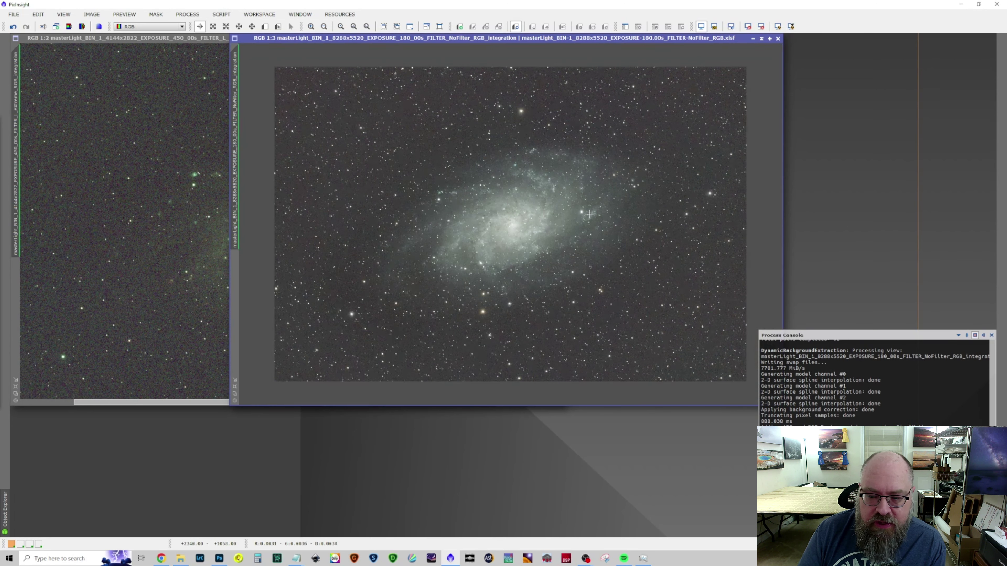
left_click(210, 46)
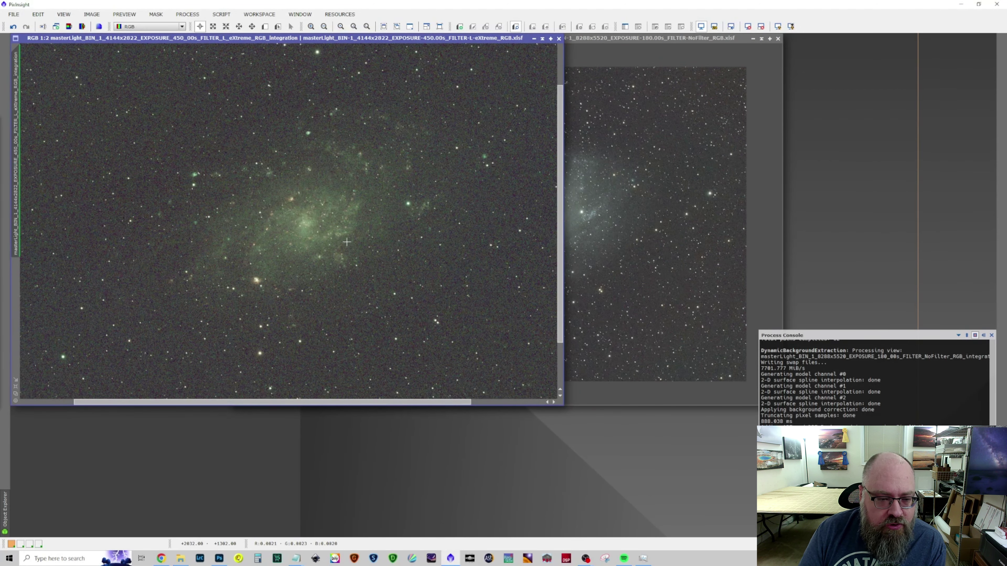
left_click(82, 27)
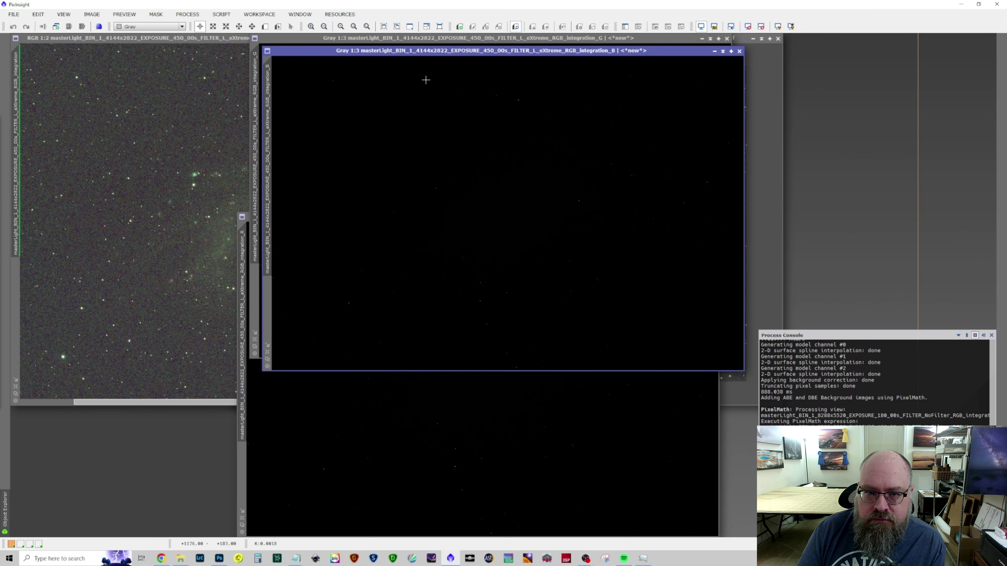
left_click(739, 51)
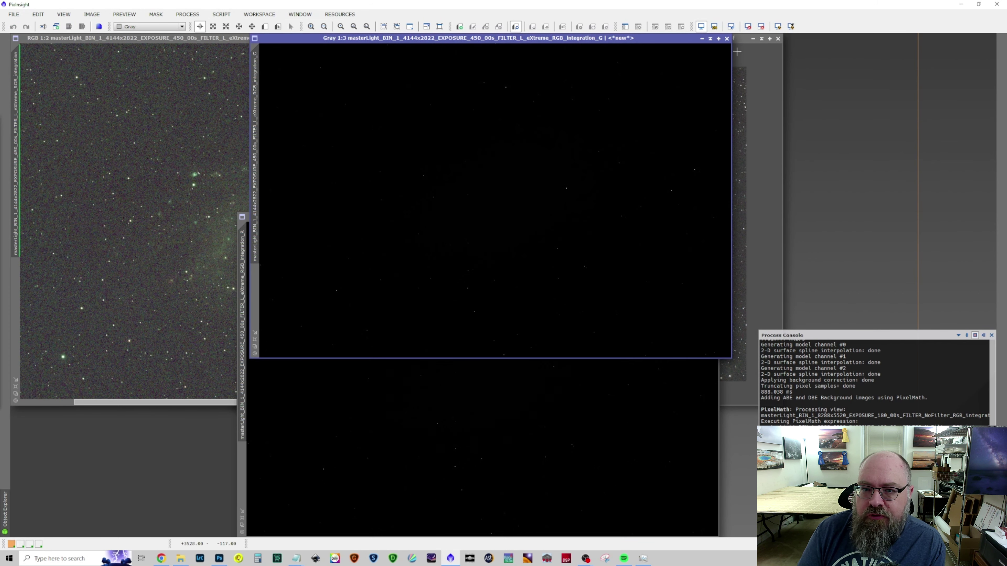
left_click(727, 39)
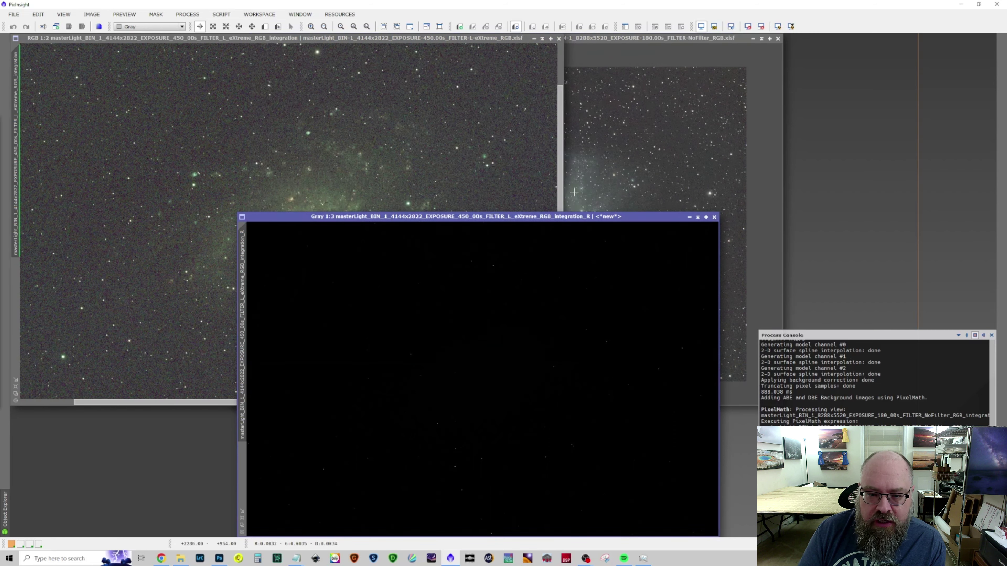
left_click_drag(551, 218, 411, 59)
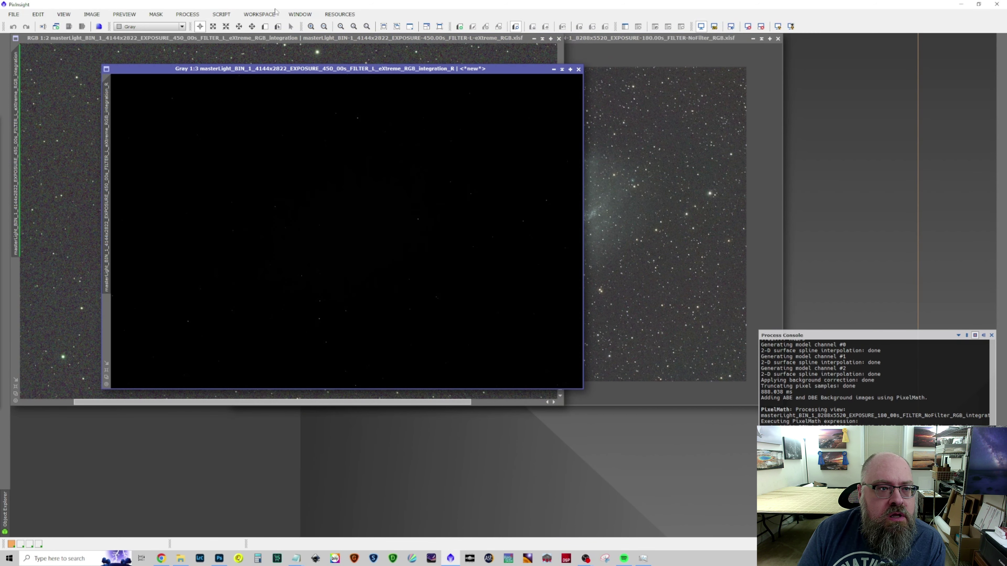
Run Continuum Subtraction with the R channel as Ha and the 180s image as continuum.
left_click(221, 14)
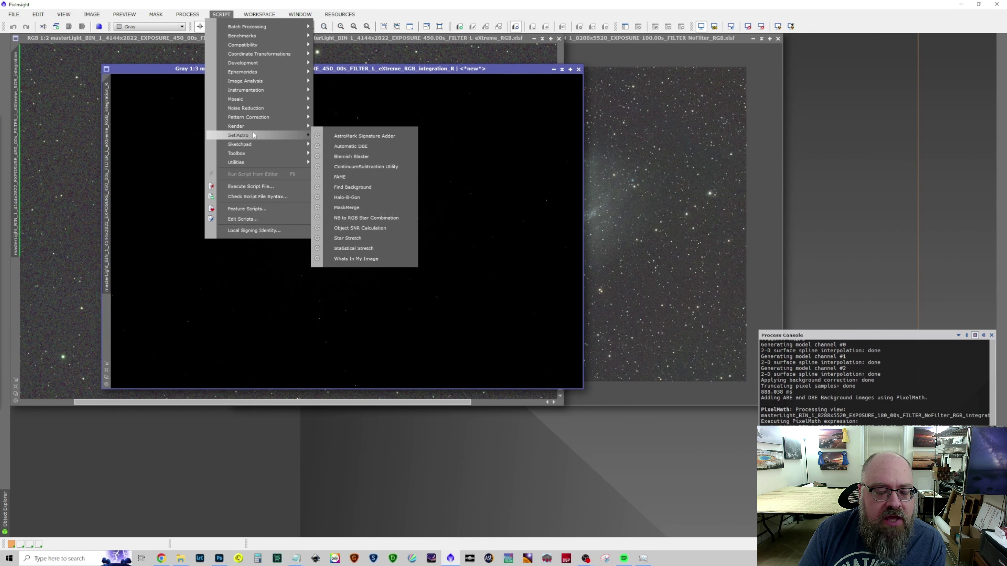
left_click(390, 166)
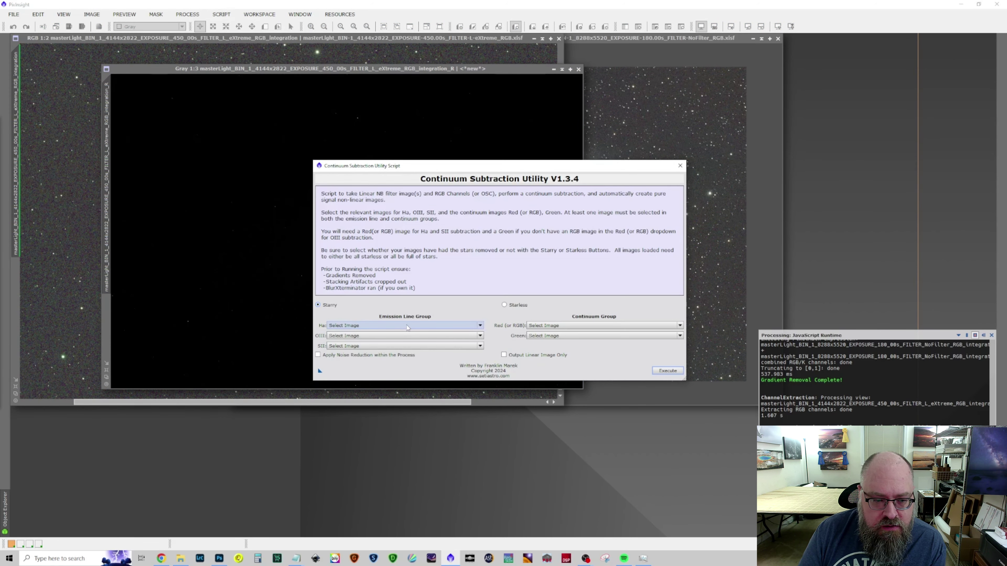
left_click(408, 326)
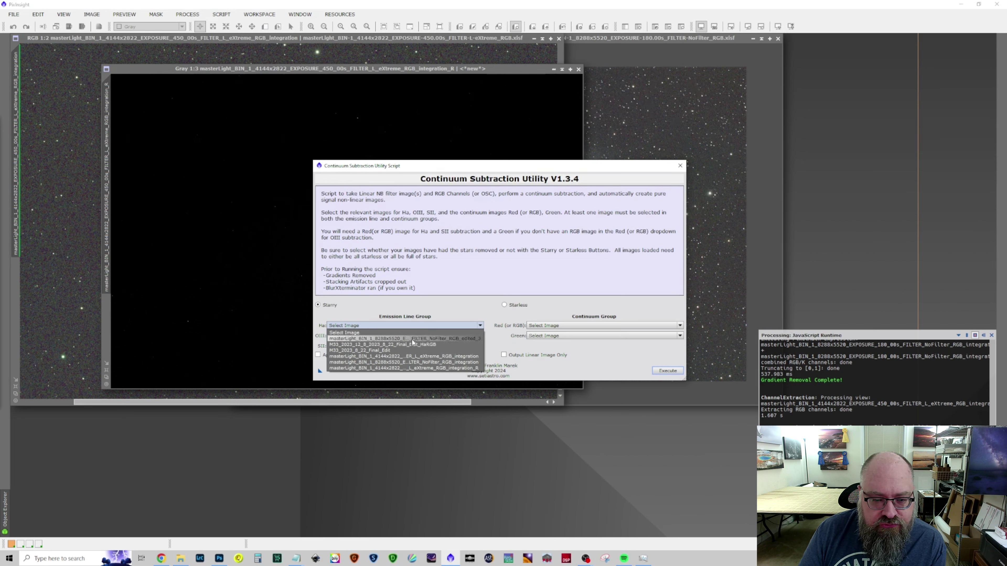
left_click(412, 369)
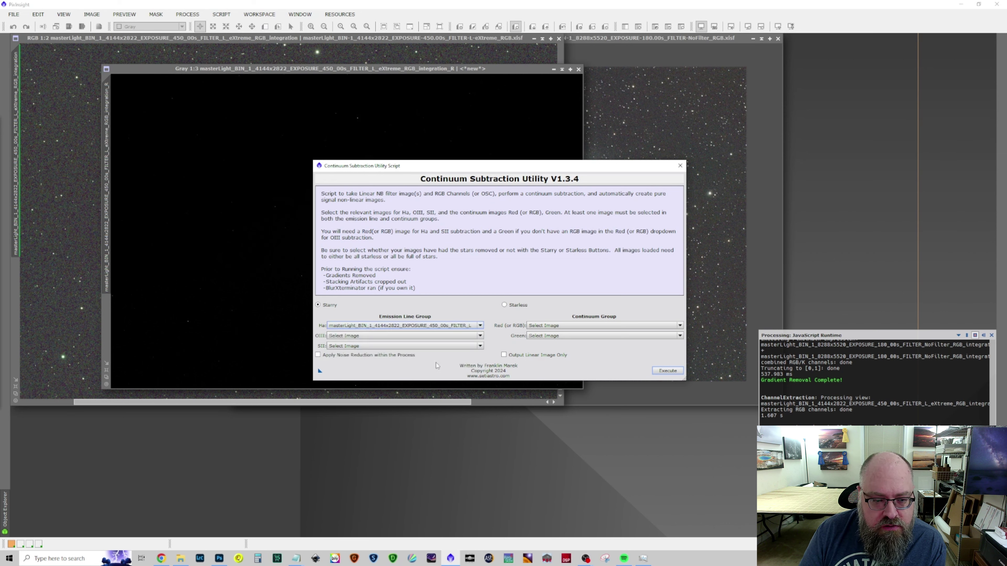
left_click(557, 325)
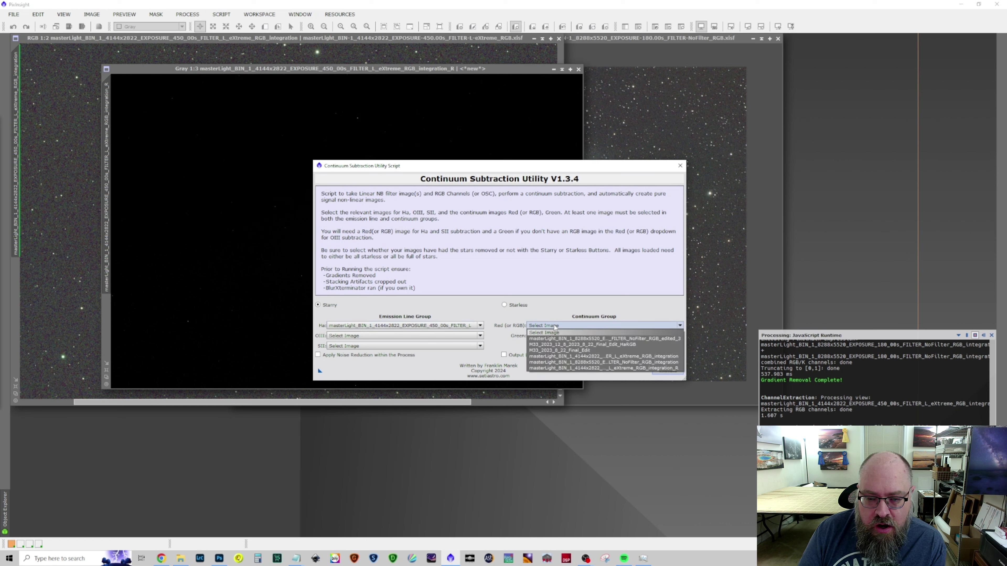
left_click(572, 357)
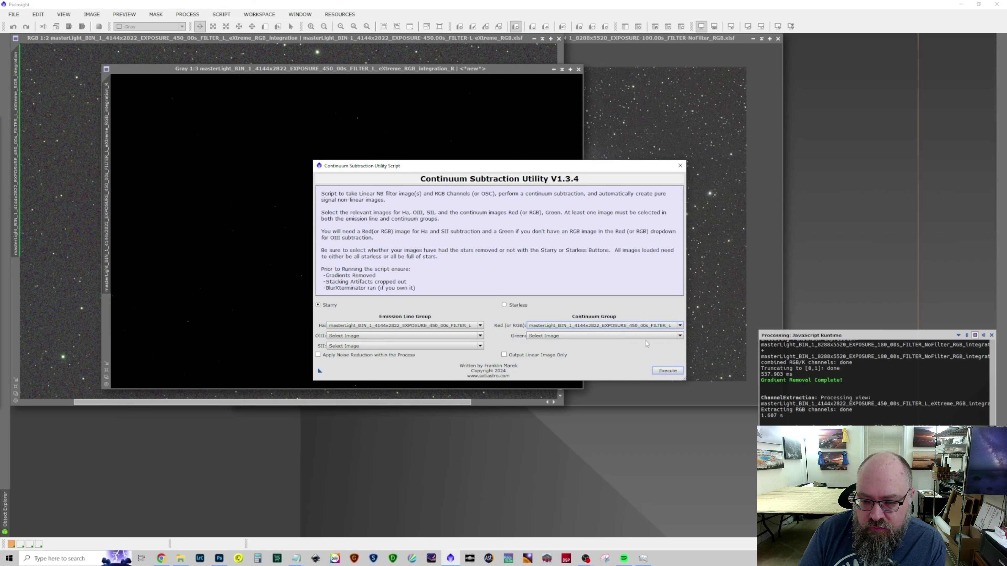
left_click(678, 326)
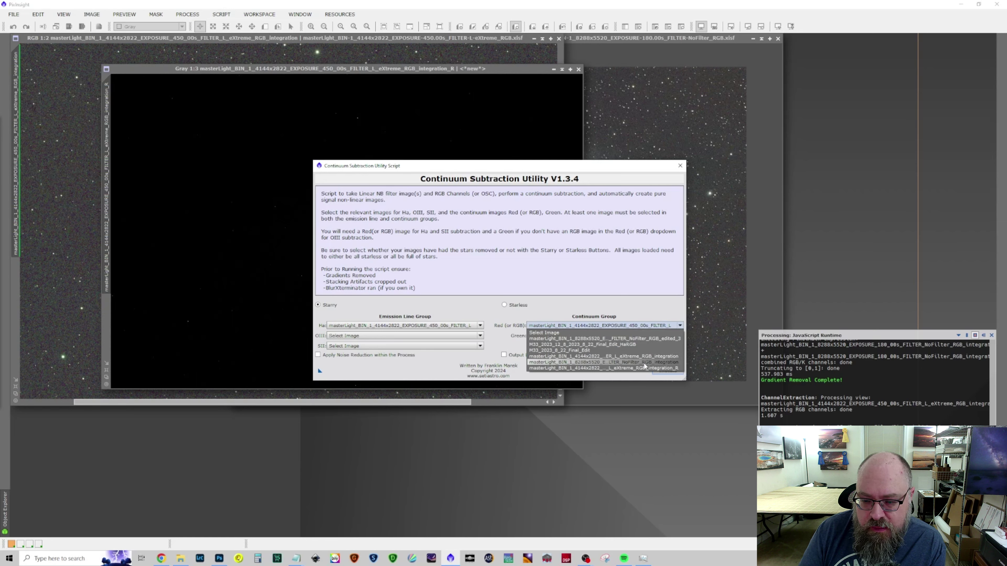
left_click(670, 351)
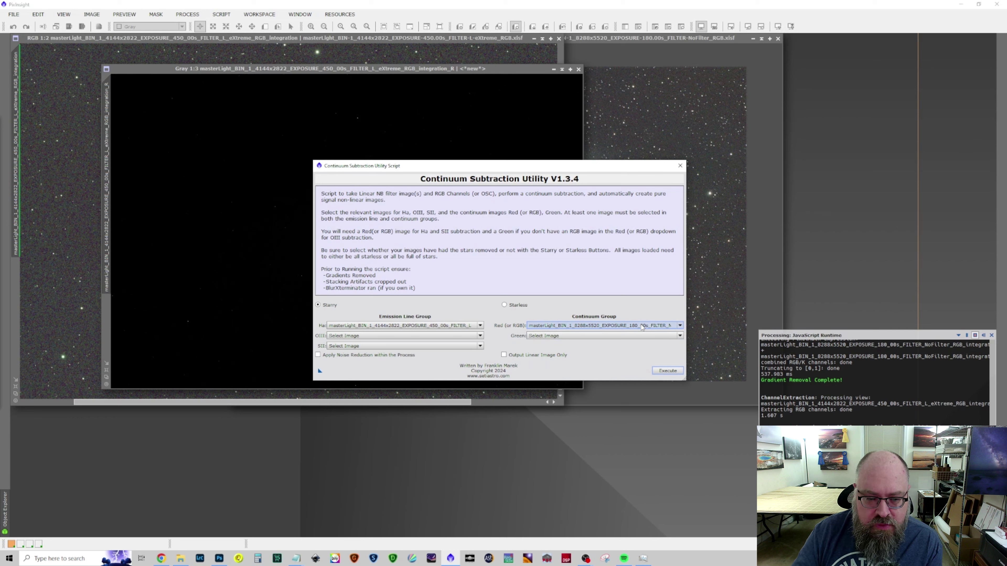
left_click(667, 371)
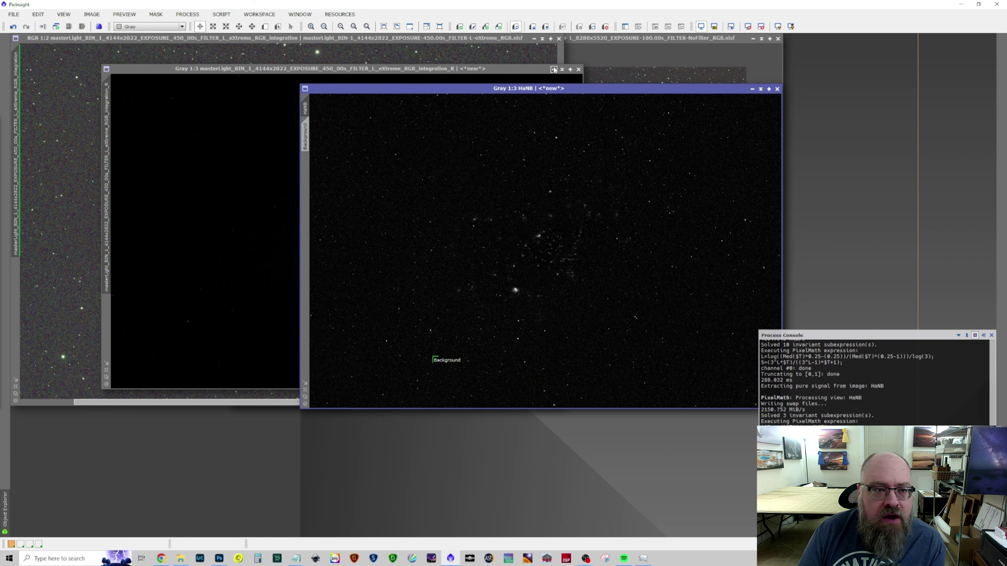
Close the red channel, enlarge the HaNB window and delete its Background preview.
left_click(578, 70)
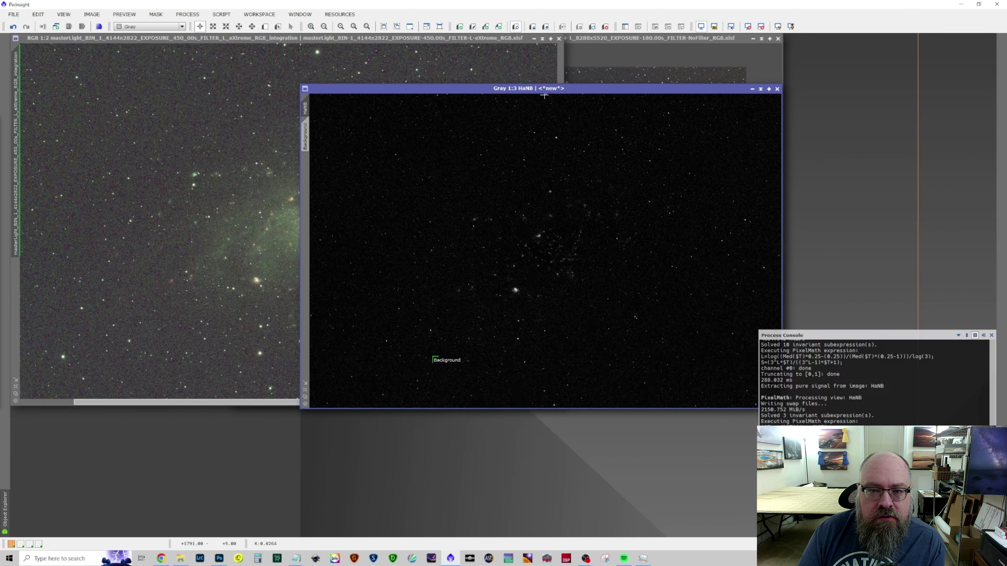
left_click_drag(544, 96, 253, 38)
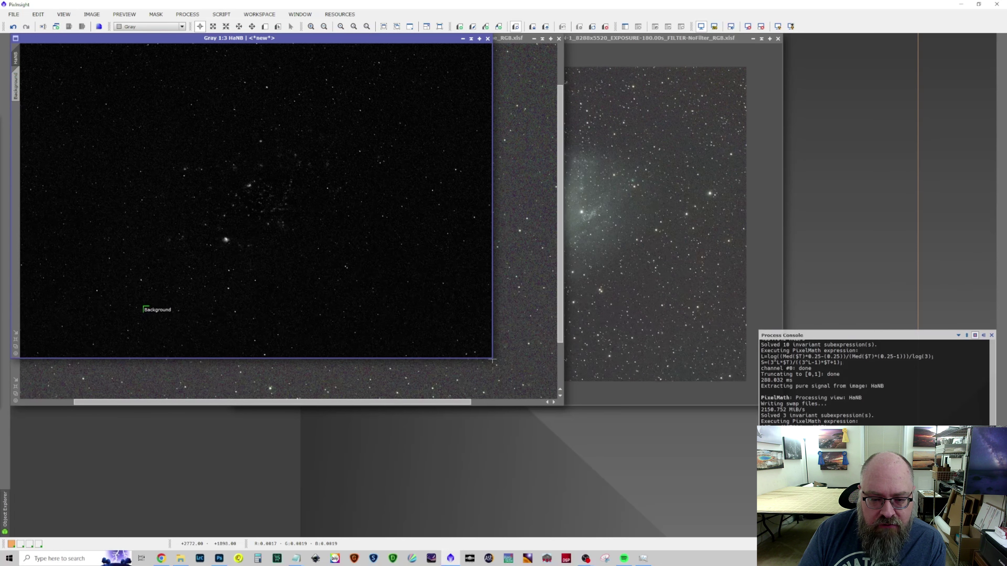
left_click_drag(490, 356, 564, 406)
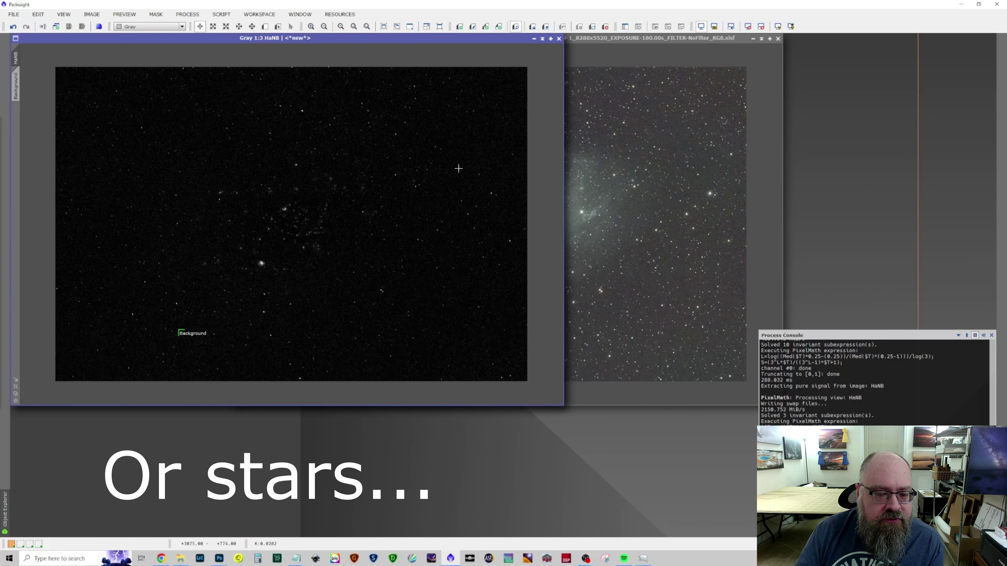
left_click(155, 14)
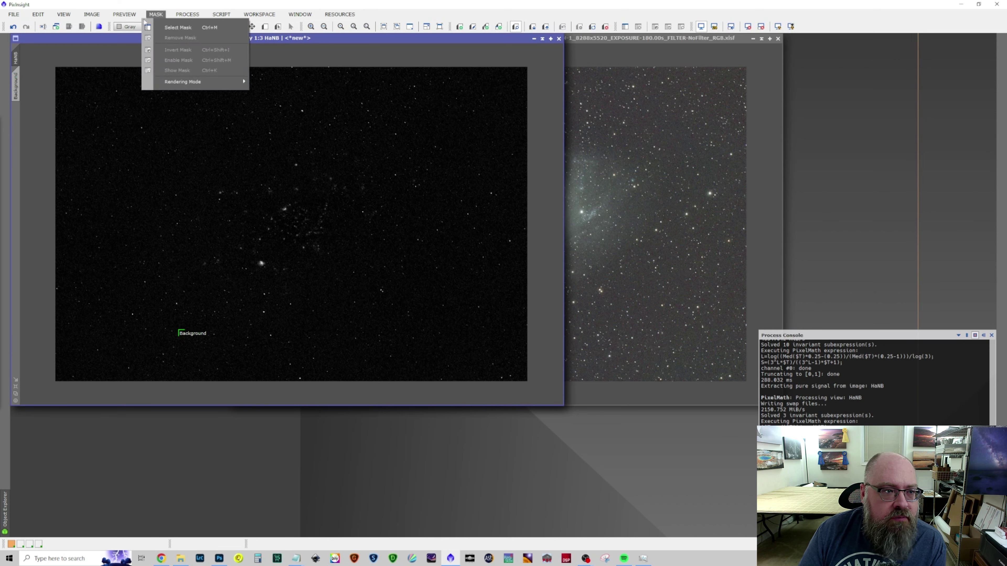
mouse_move(196, 16)
mouse_move(121, 18)
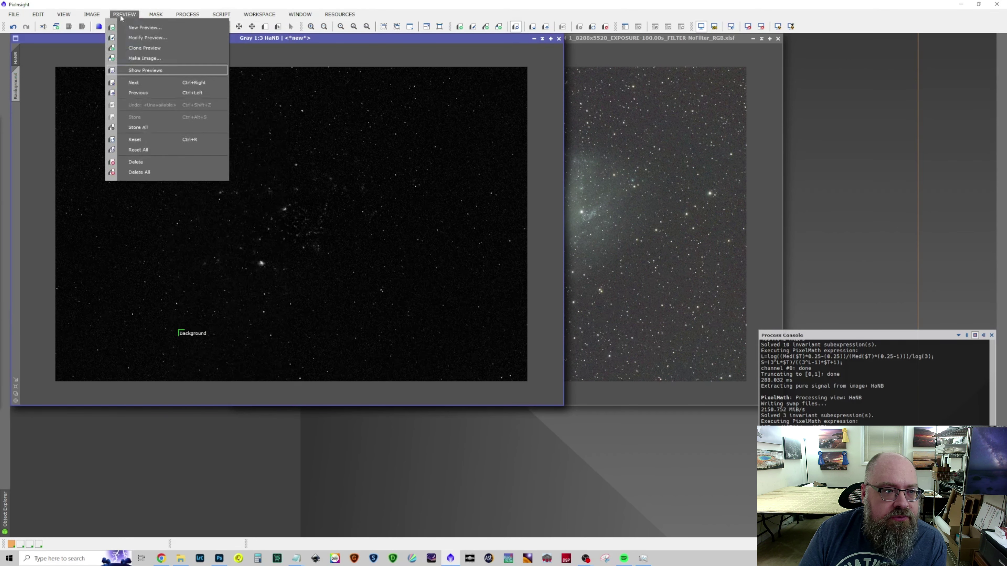
left_click(135, 162)
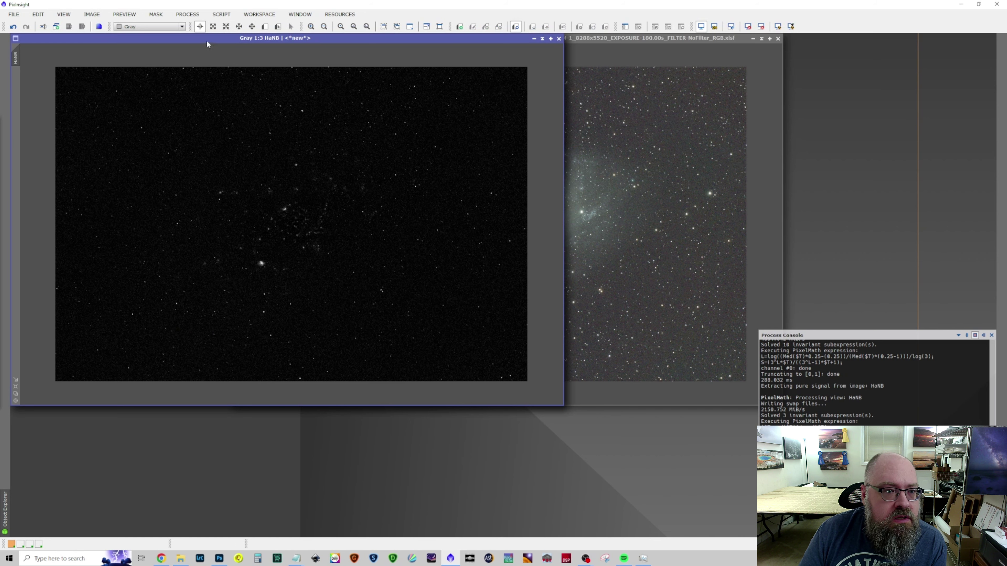
Reposition the HaNB window so the RGB image behind it is exposed.
mouse_move(211, 37)
left_mouse_down()
mouse_move(209, 49)
mouse_move(212, 39)
left_mouse_up()
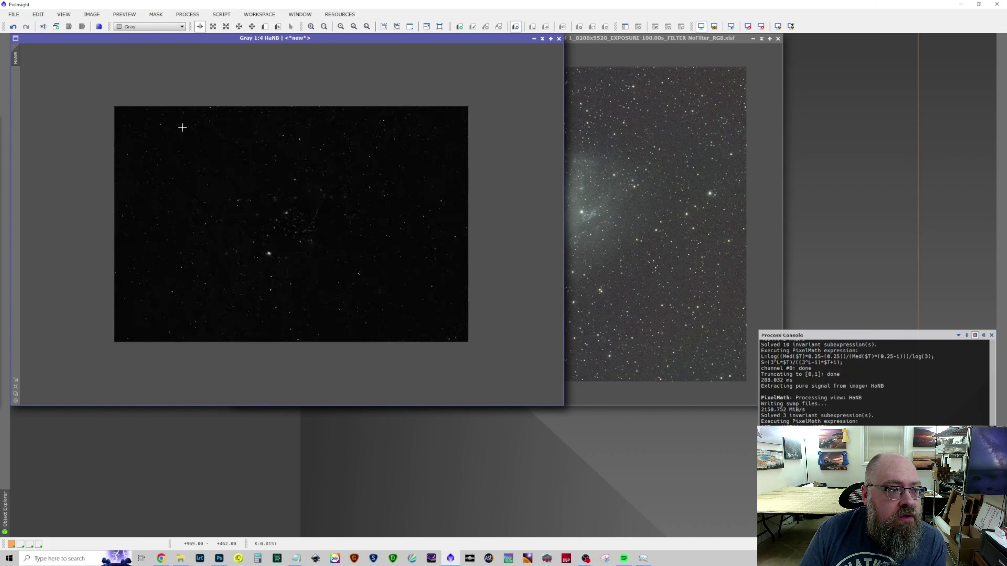
scroll(245, 56, "up", 1)
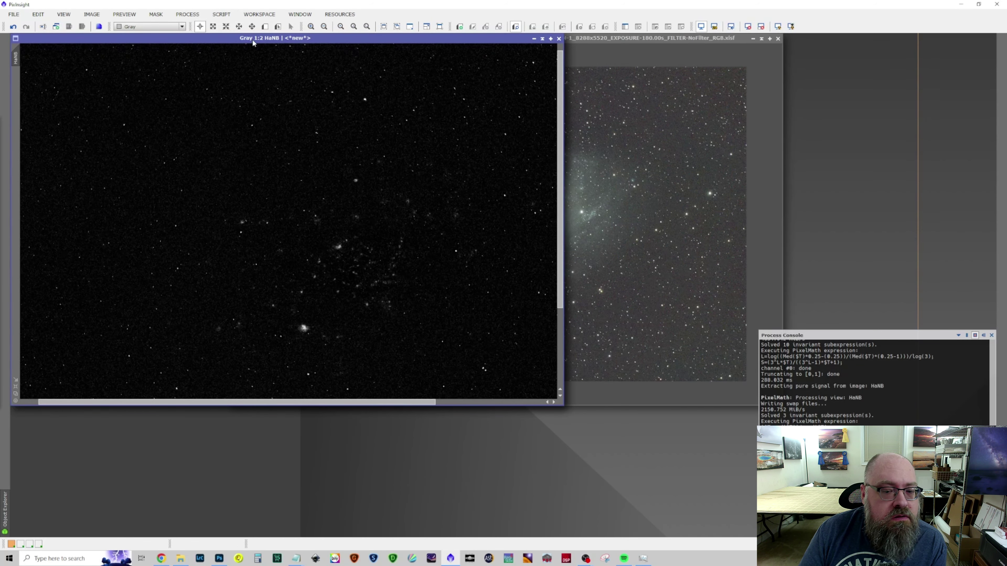
left_click_drag(252, 38, 312, 52)
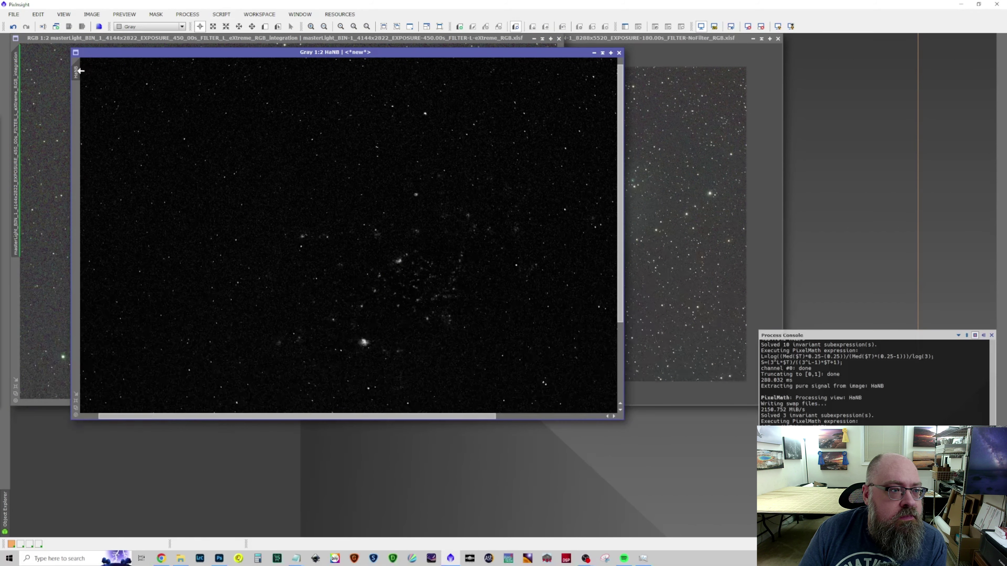
left_click_drag(78, 71, 34, 96)
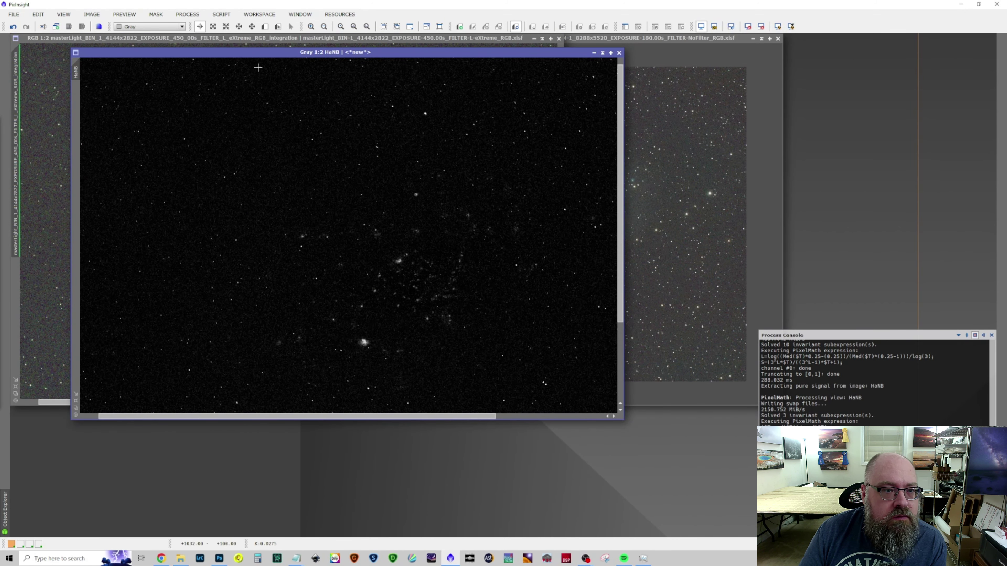
left_click_drag(258, 52, 198, 38)
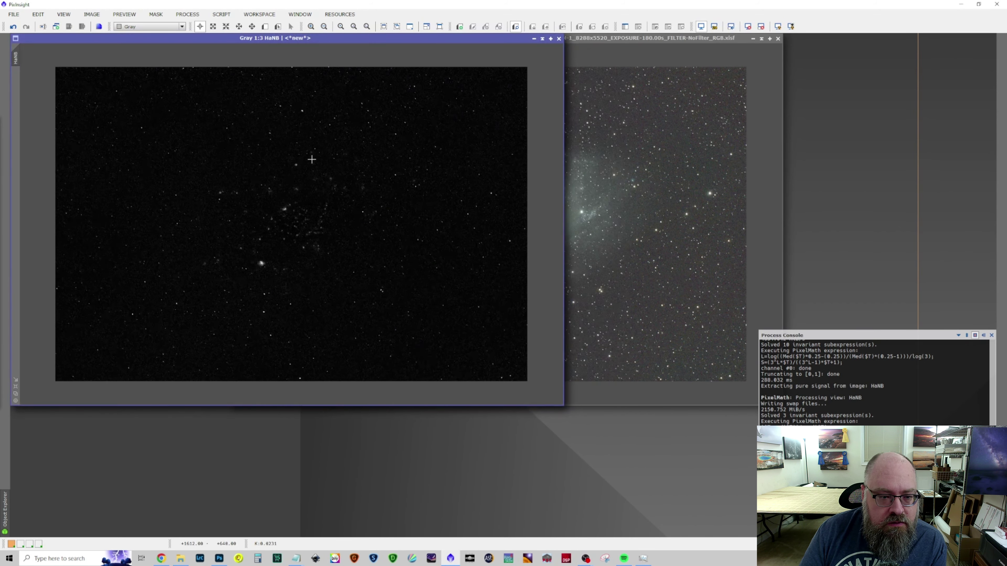
left_click_drag(336, 37, 338, 42)
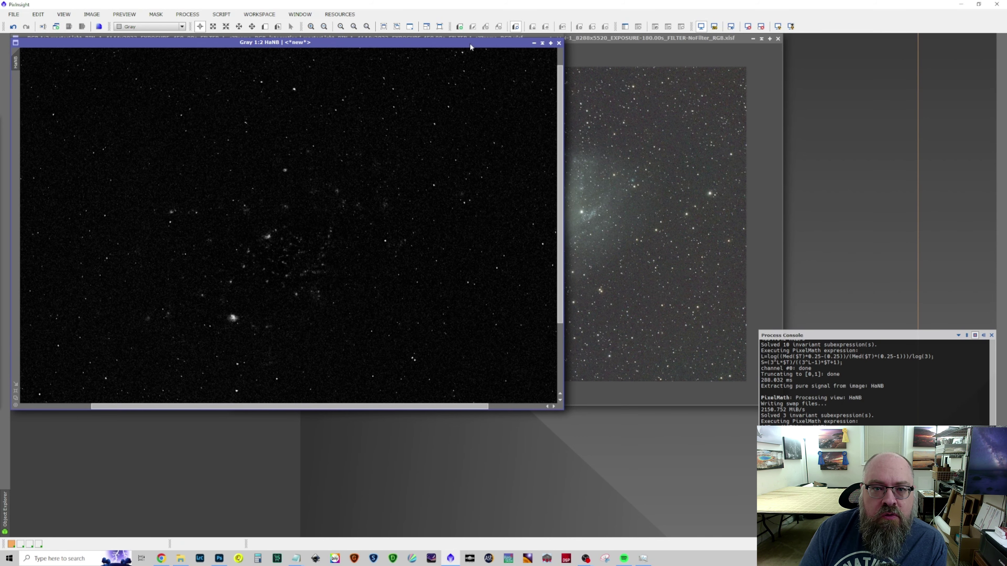
left_click_drag(469, 43, 522, 63)
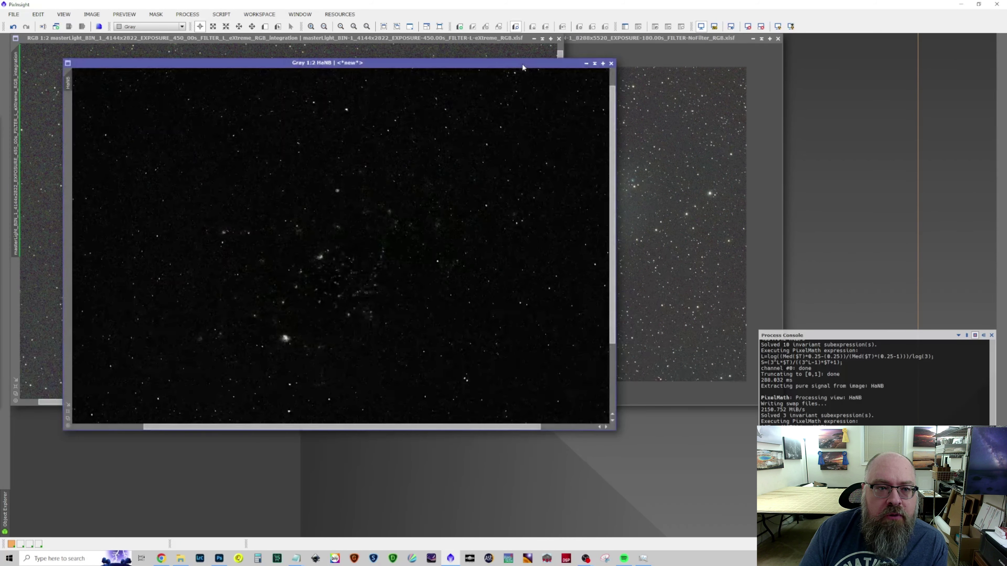
Minimize the L-eXtreme RGB window and apply NoiseXTerminator (Denoise 1.00, Detail 0.20) to HaNB.
left_click(531, 38)
left_click_drag(531, 39, 125, 532)
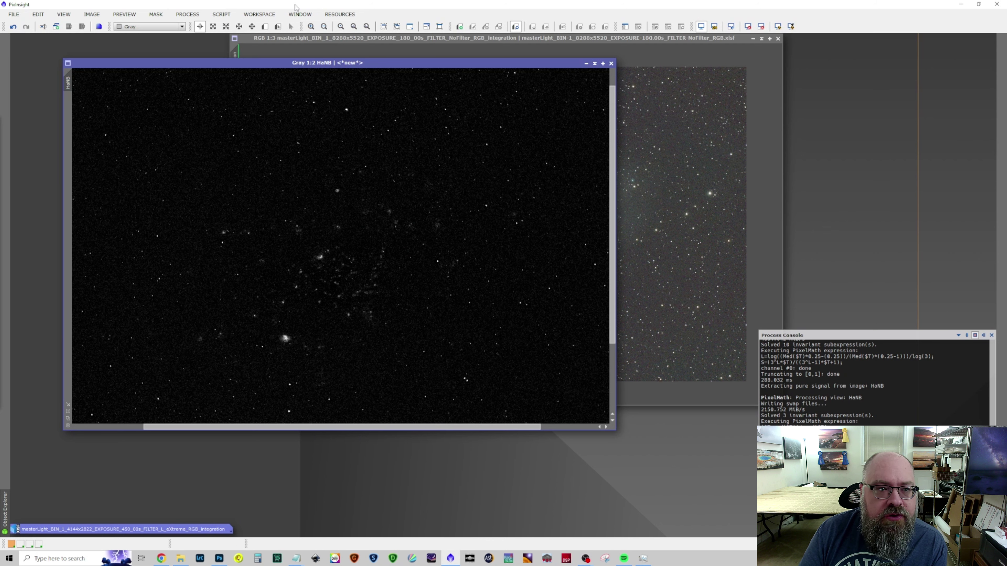
left_click(221, 14)
mouse_move(258, 26)
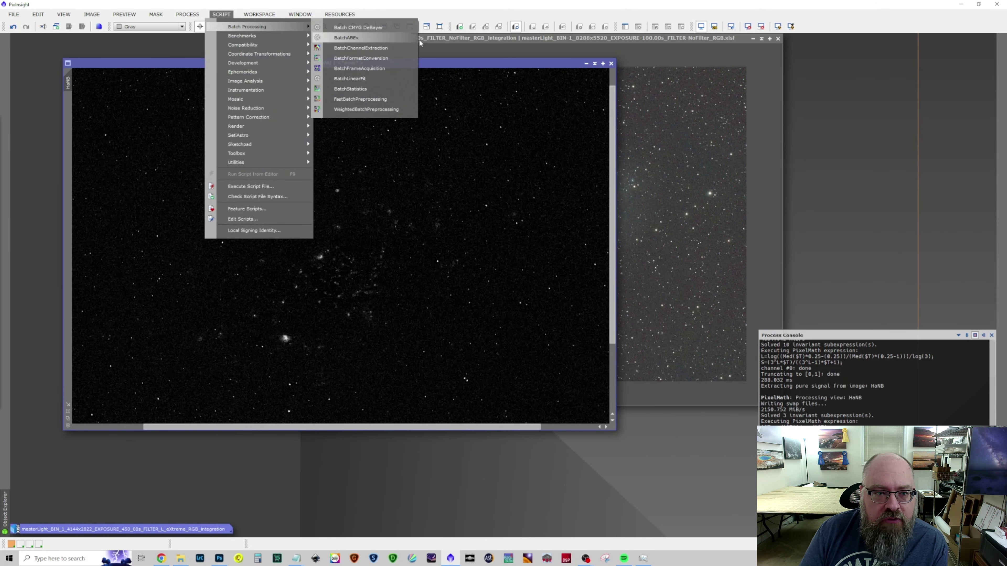
left_click(187, 14)
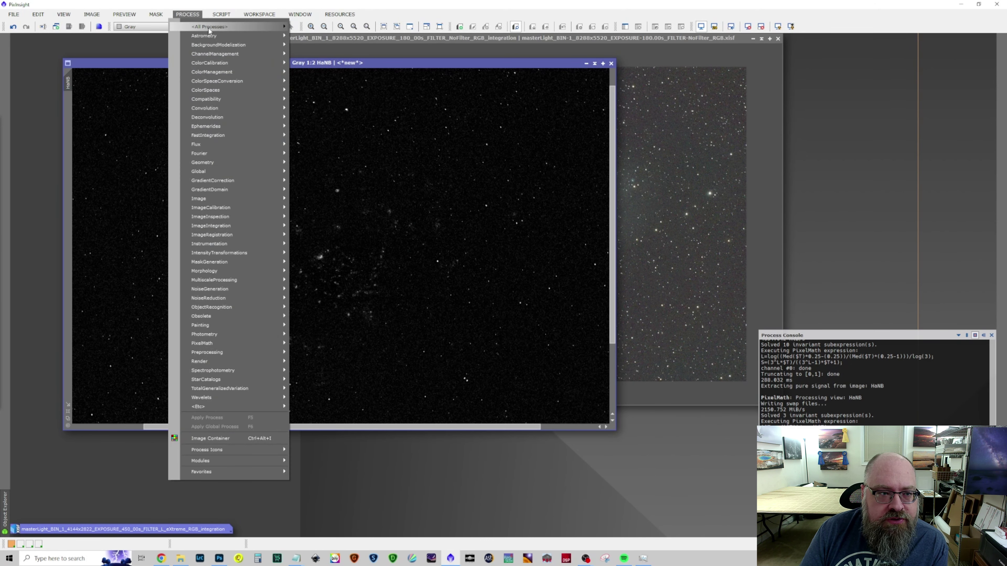
mouse_move(210, 28)
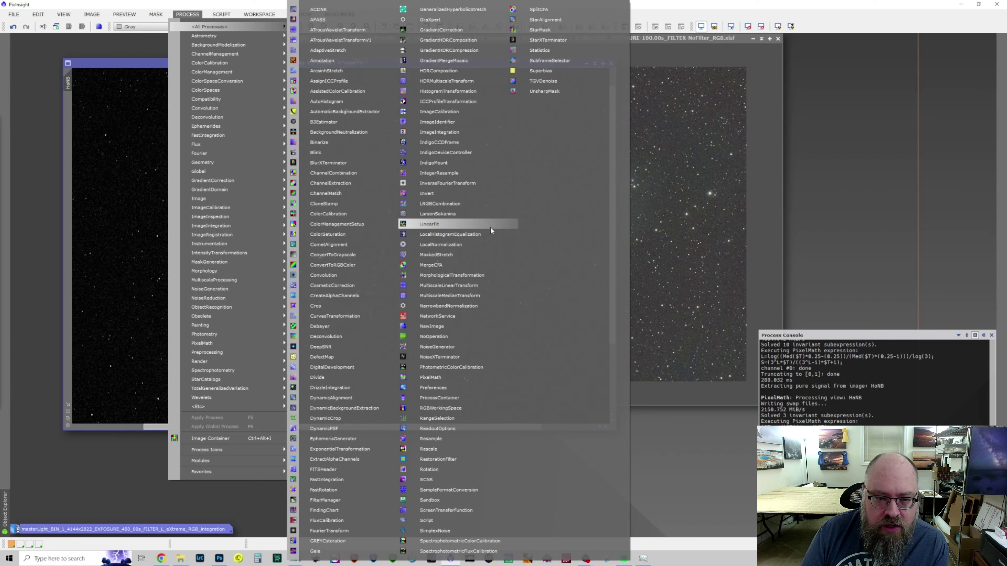
left_click(470, 357)
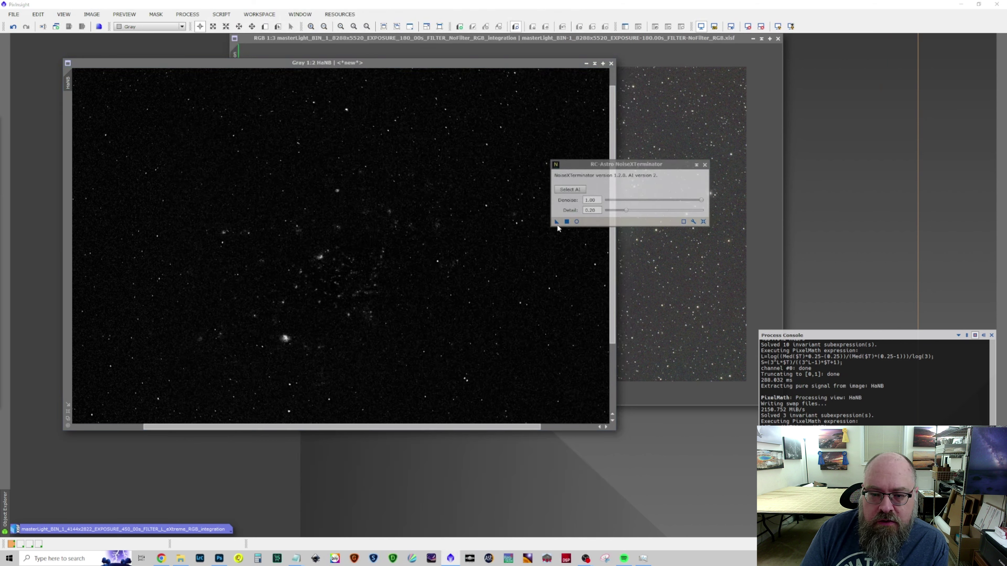
left_click_drag(557, 221, 355, 256)
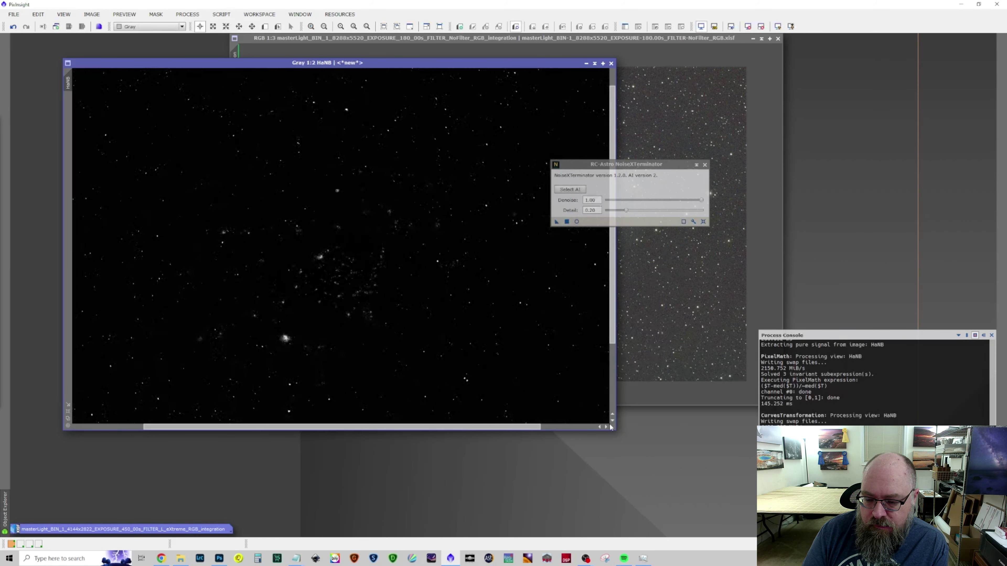
left_click(673, 37)
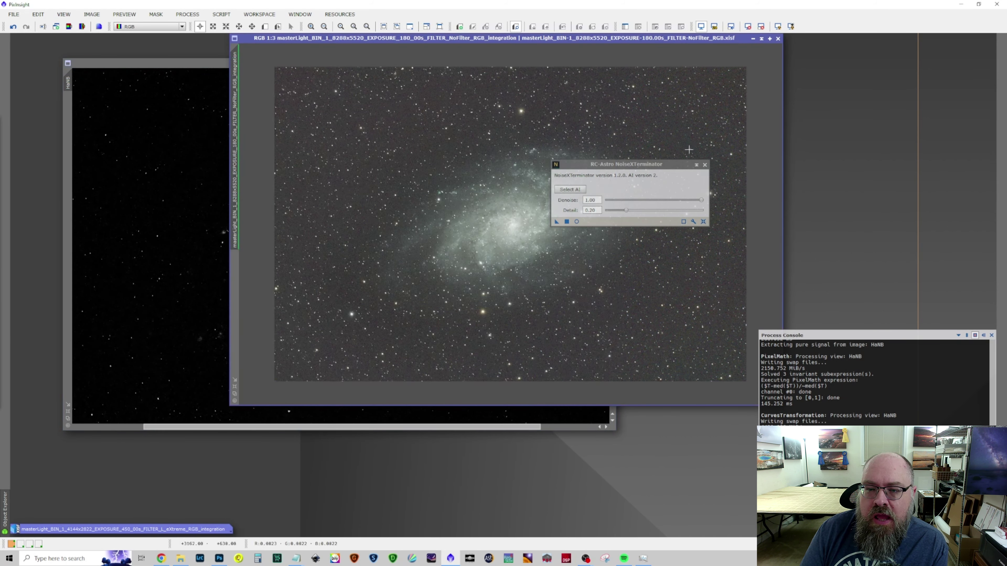
Select the RGB galaxy image and load the saved 'working' process icon set onto the workspace.
left_click(187, 14)
key("Escape")
key("Escape")
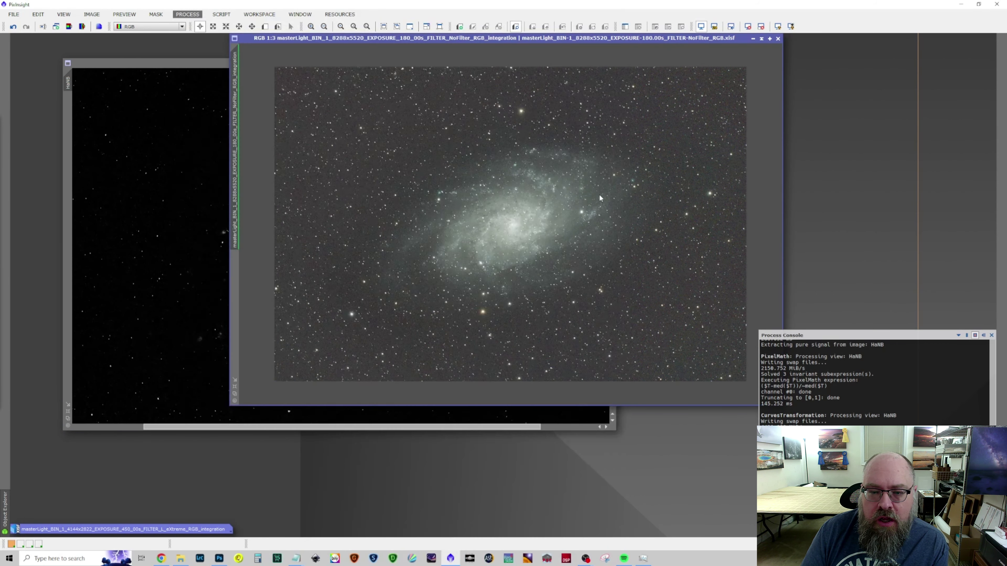
left_click(493, 364)
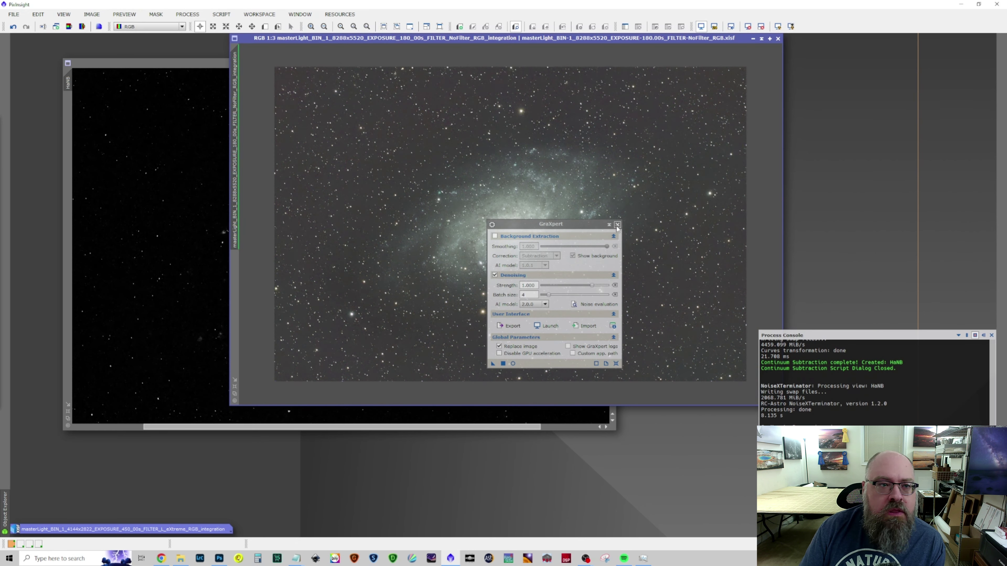
left_click(195, 15)
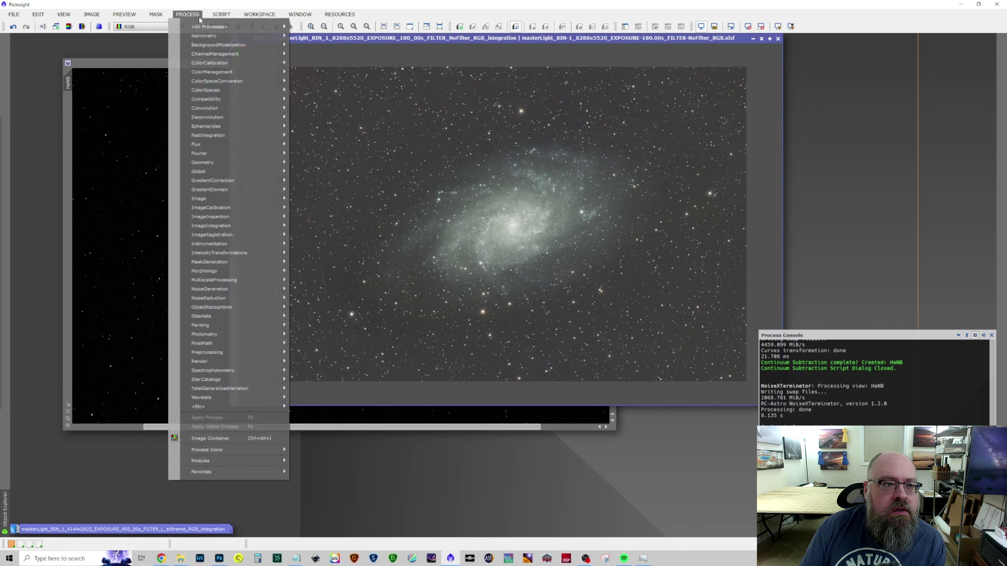
mouse_move(199, 451)
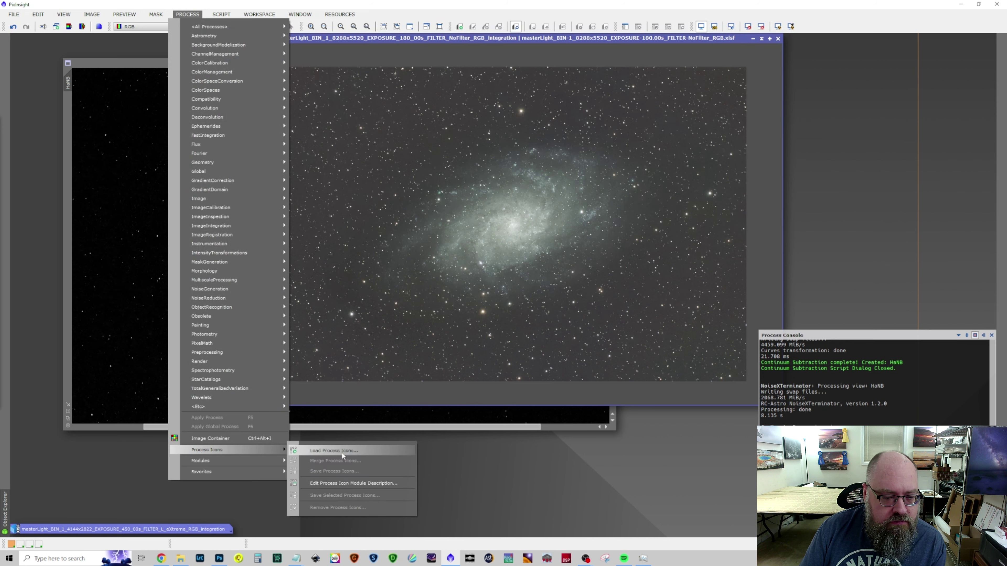
left_click(346, 451)
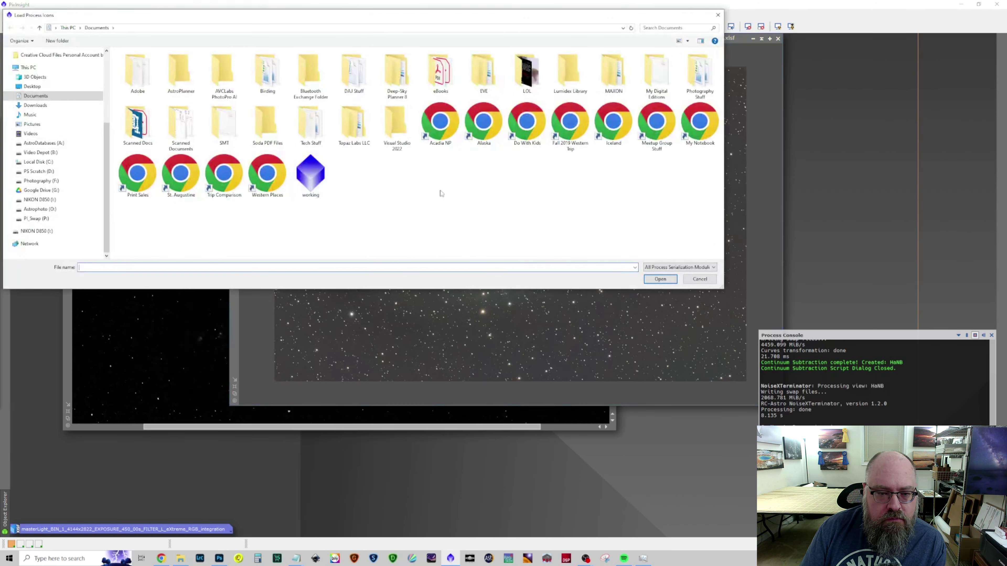
double_click(311, 172)
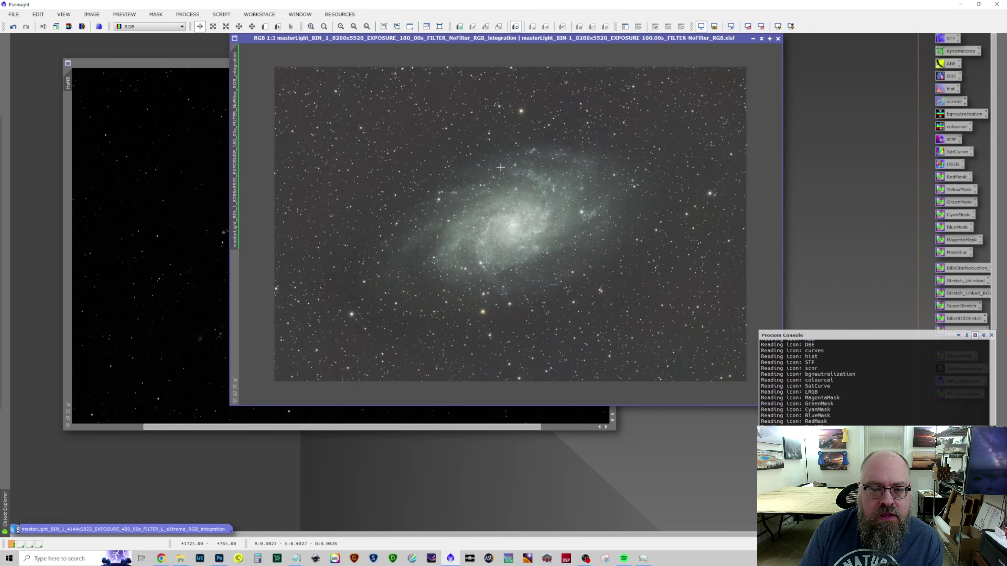
Bring the HaNB image forward and change its identifier to _Ha.
left_click(210, 63)
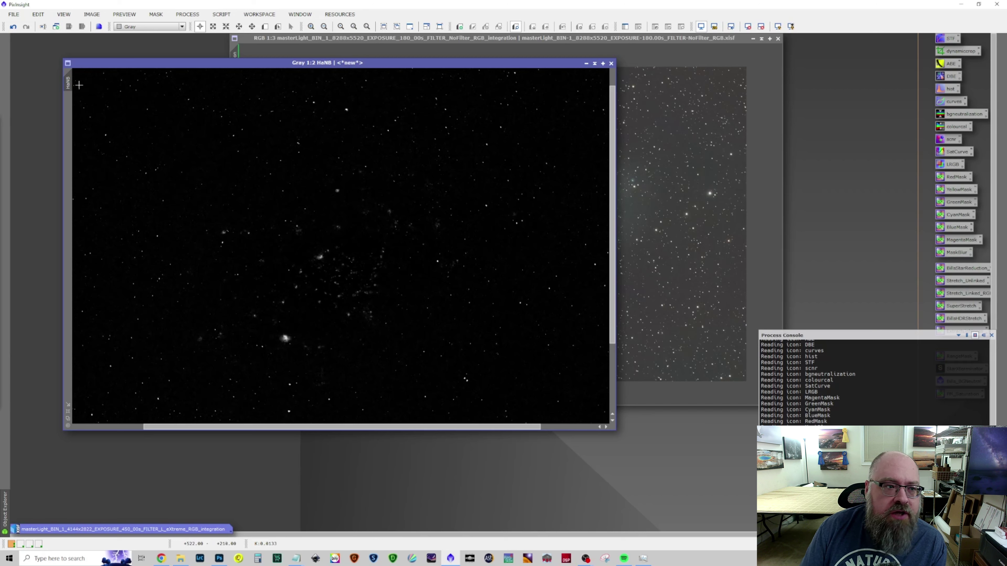
double_click(70, 88)
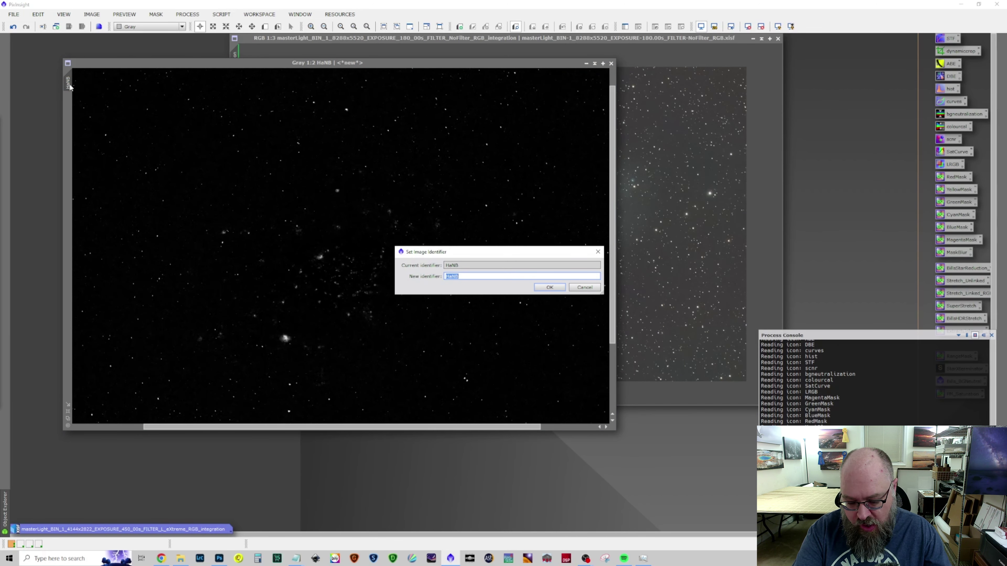
key("BackSpace")
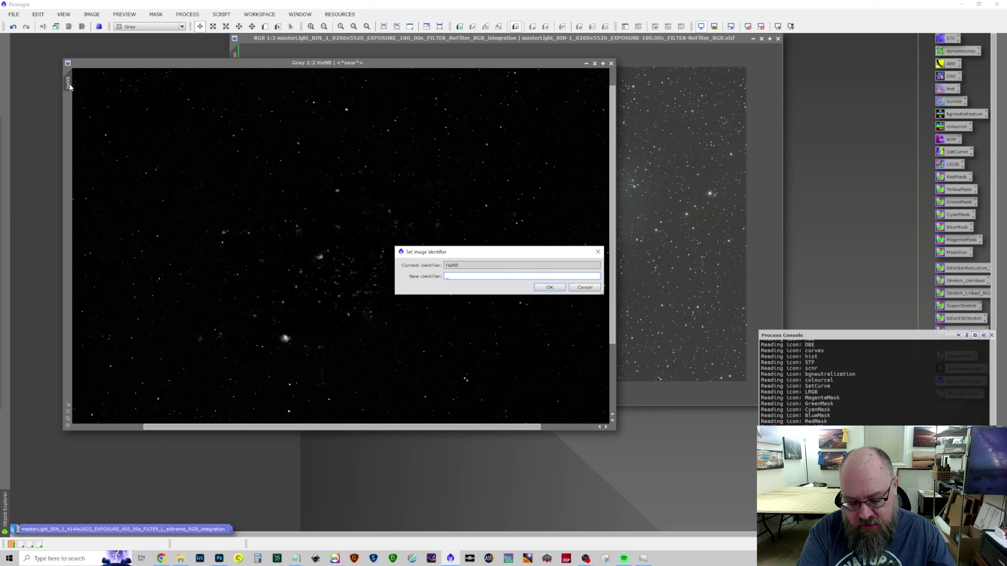
type("_Ha")
key("Return")
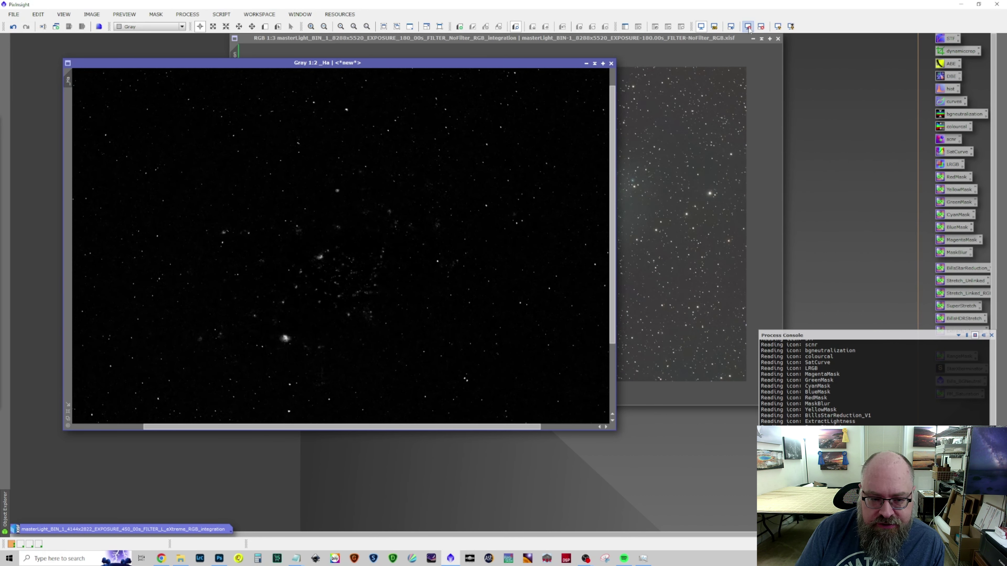
Stretch _Ha with HistogramTransformation, midtones near 0.216 and a slight shadows clip, checked in live preview.
left_click(221, 14)
mouse_move(254, 26)
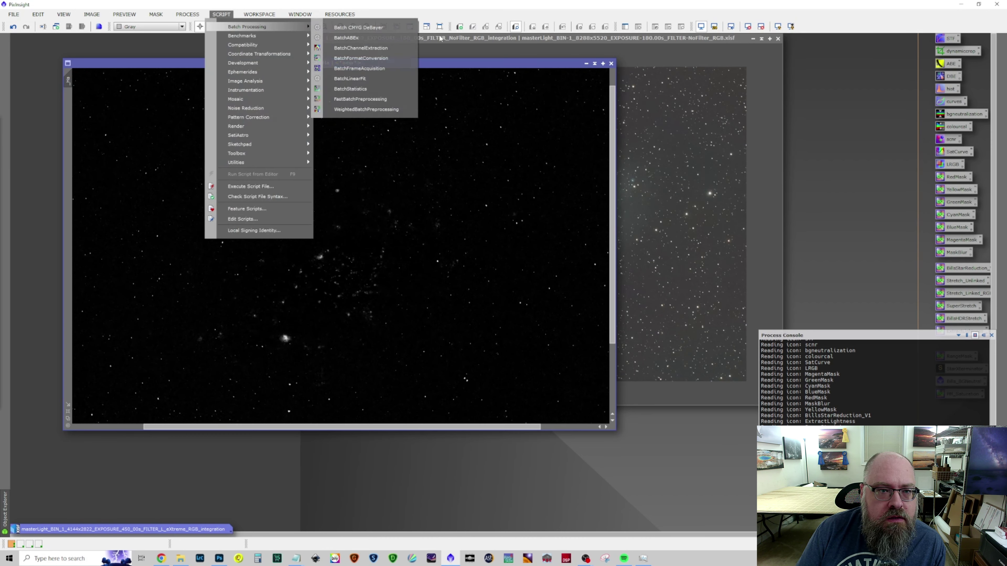
mouse_move(289, 158)
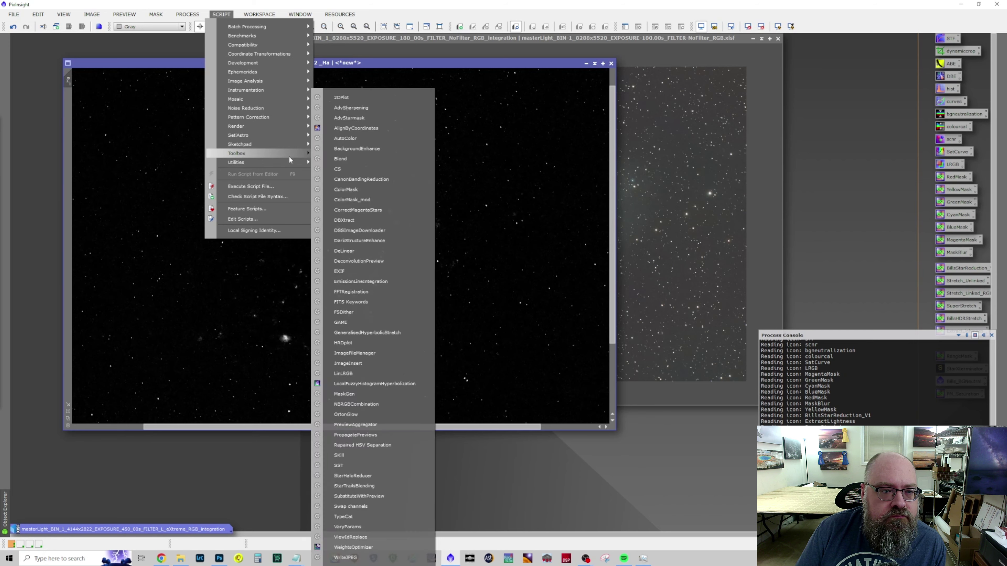
mouse_move(182, 14)
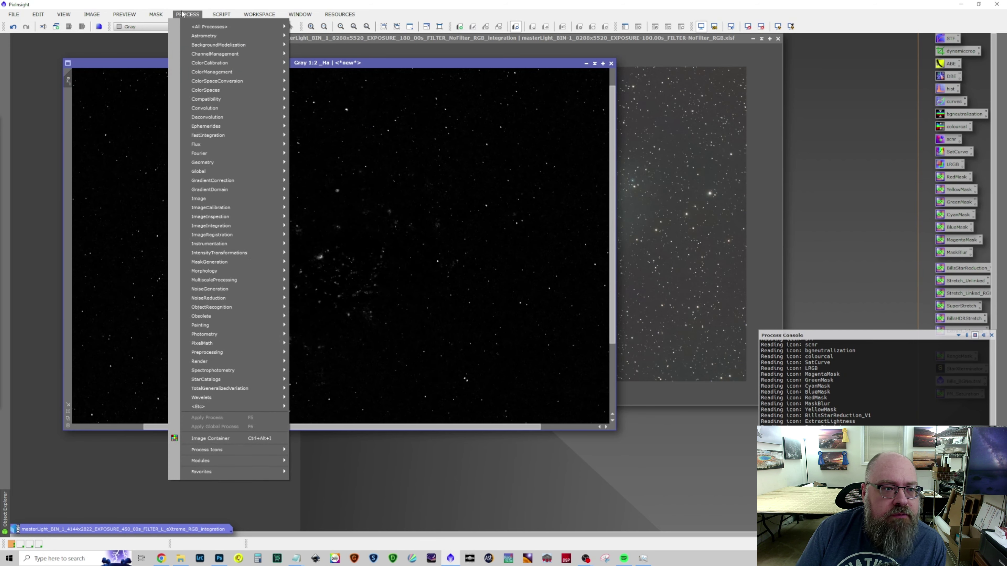
mouse_move(210, 27)
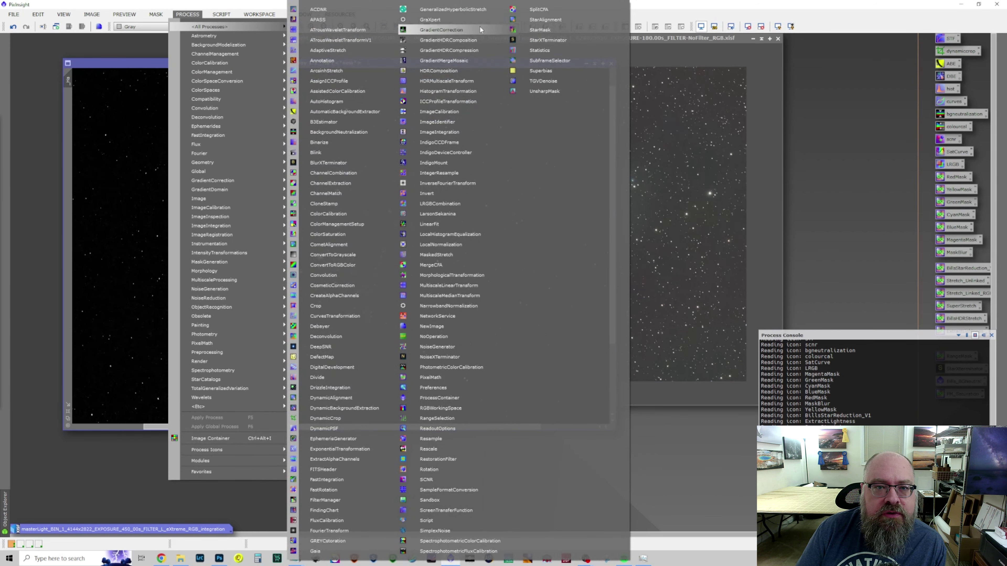
left_click(467, 90)
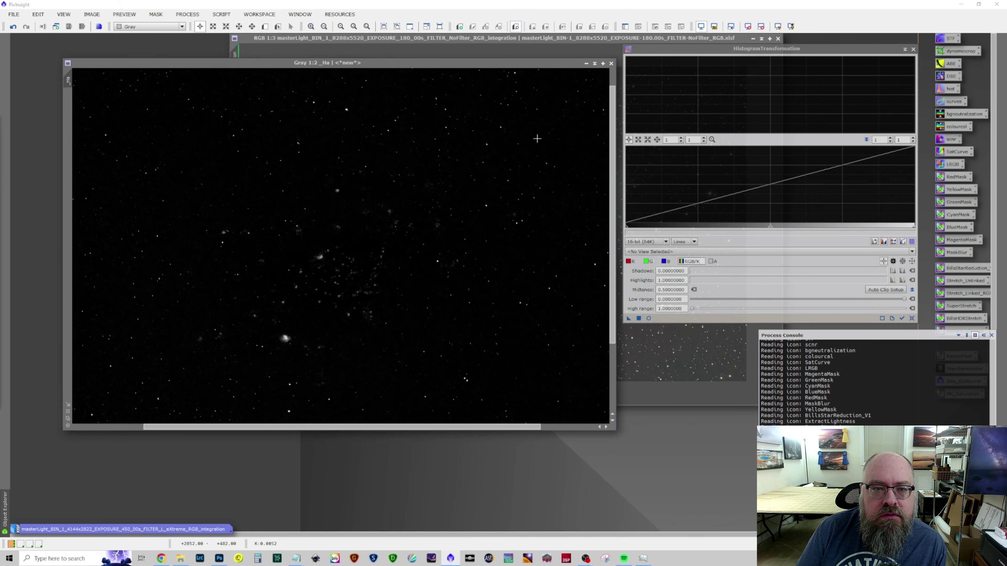
left_click(648, 318)
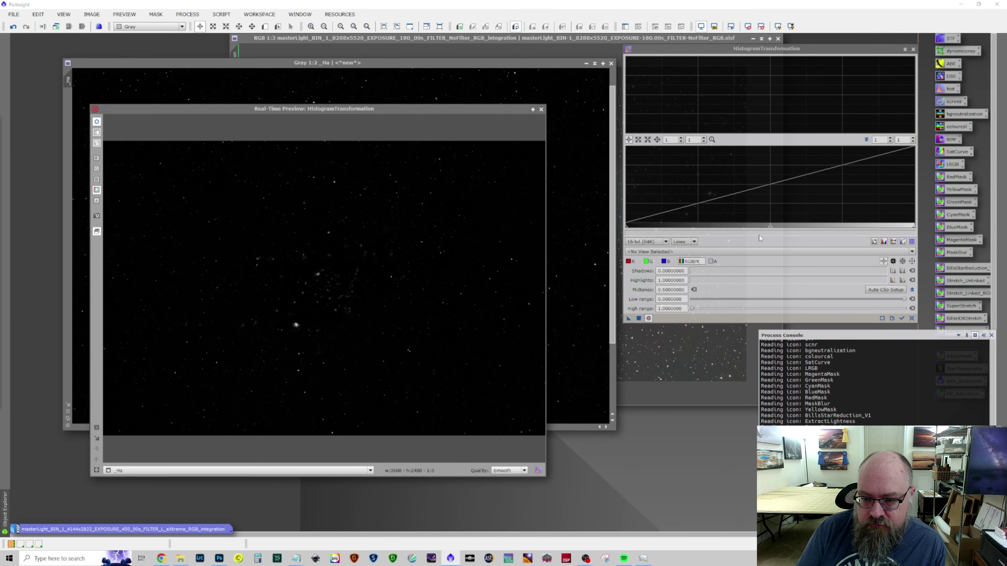
left_click_drag(771, 230, 693, 225)
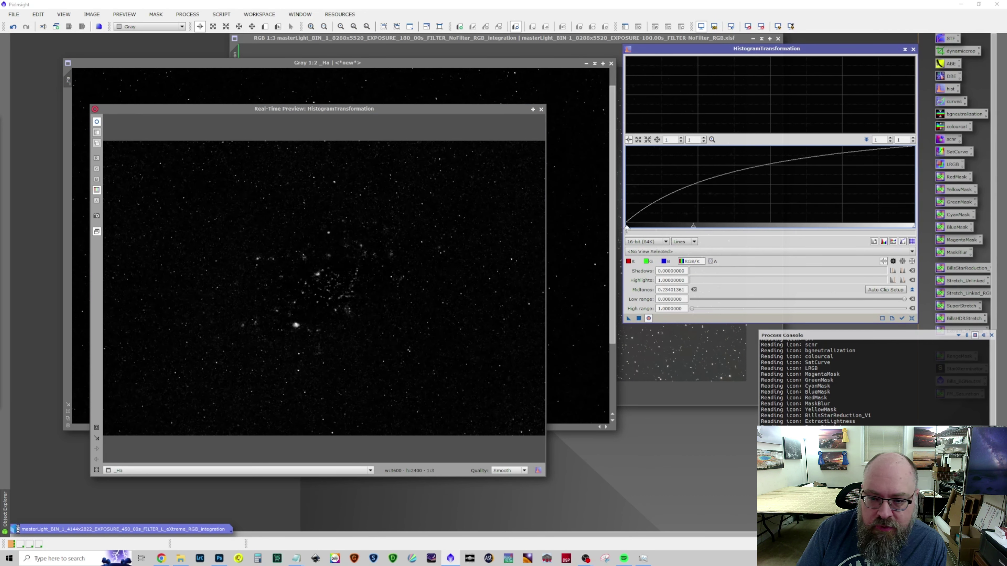
left_click_drag(627, 229, 628, 228)
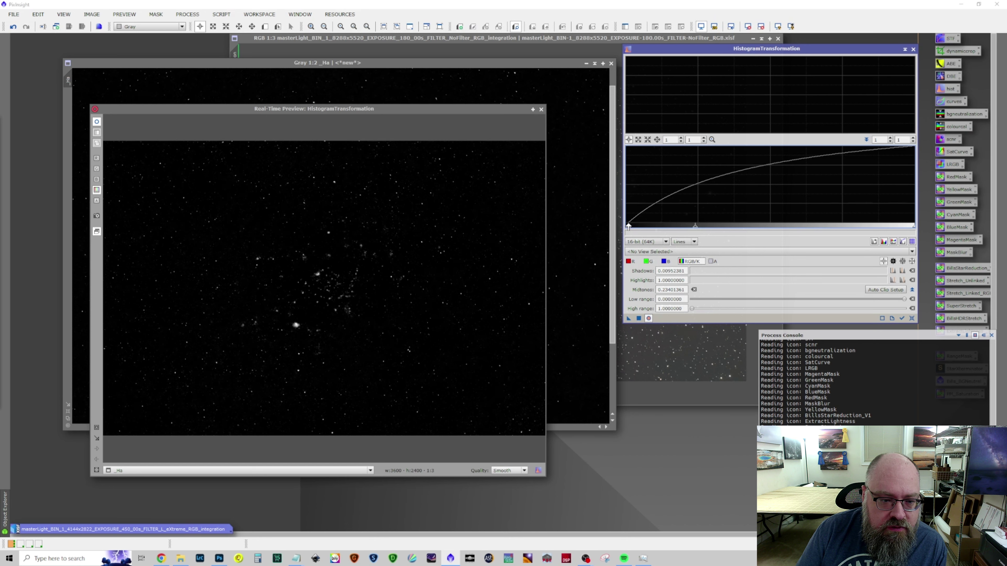
mouse_move(694, 229)
left_mouse_down()
mouse_move(709, 229)
mouse_move(692, 228)
left_mouse_up()
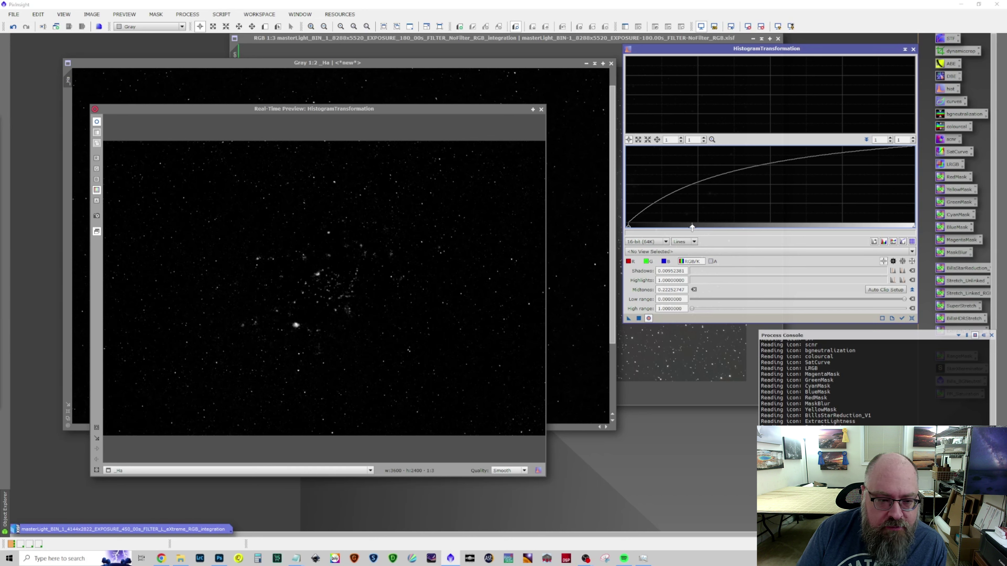
left_click_drag(692, 228, 690, 228)
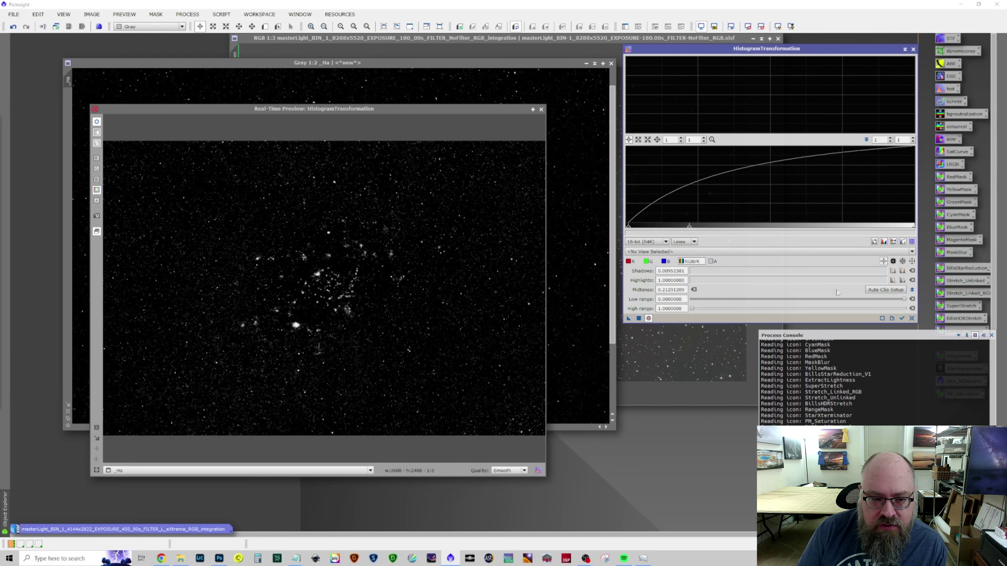
left_click(911, 318)
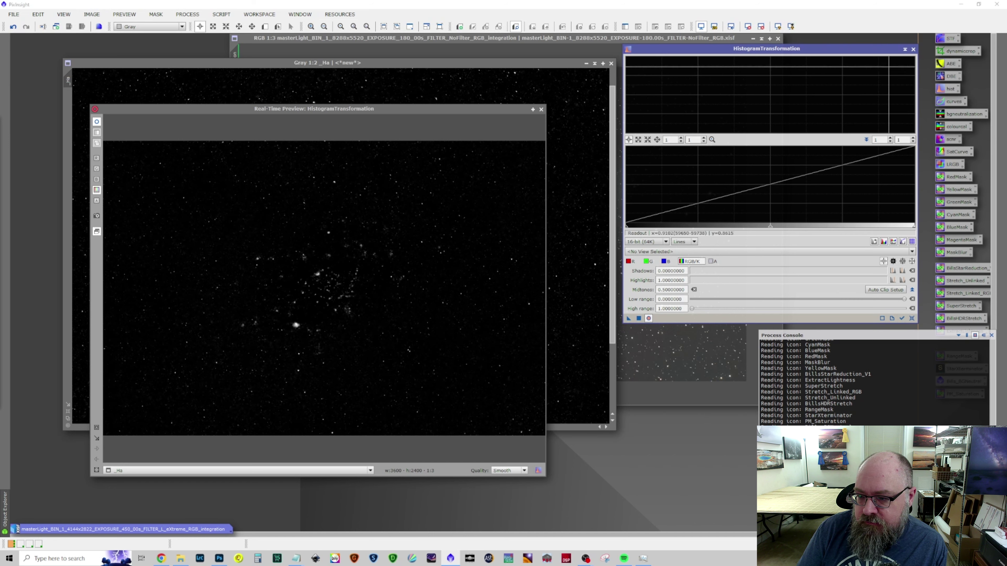
Close the histogram tool and its preview, then minimize the _Ha image.
left_click(913, 49)
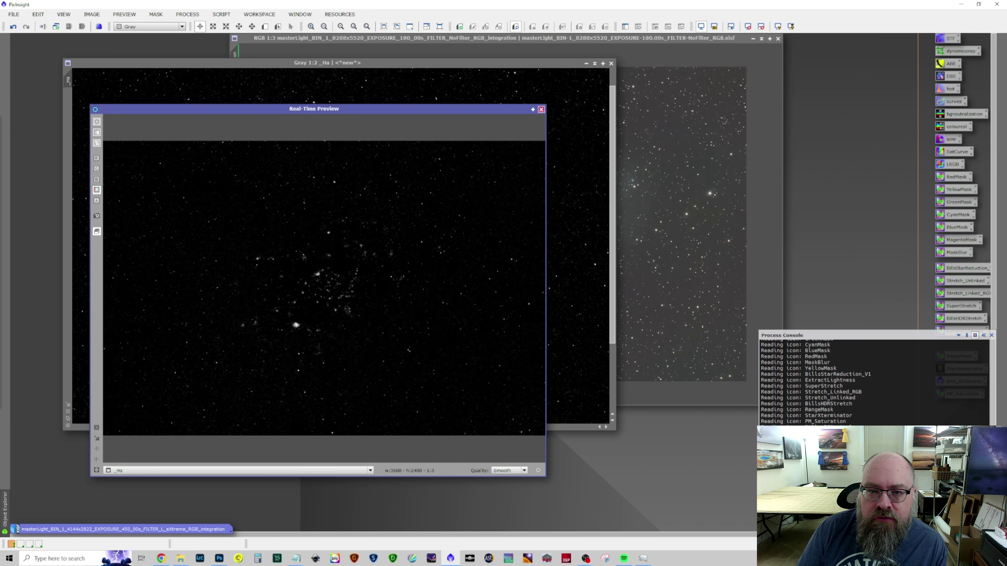
left_click(541, 109)
scroll(380, 249, "up", 1)
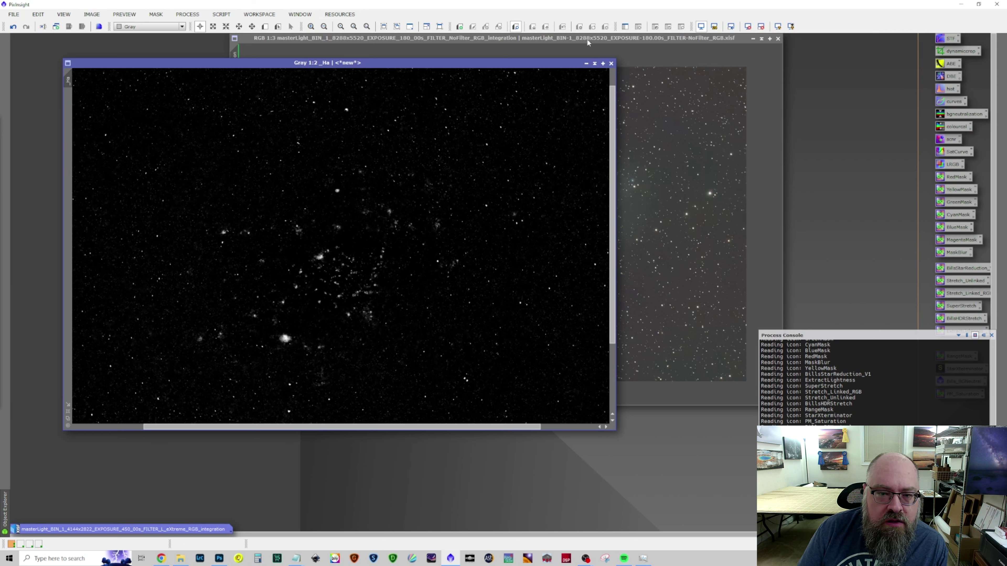
left_click(586, 63)
Reset the STF and apply a first GHS stretch with the symmetry point at the histogram peak.
left_click_drag(342, 249, 16, 43)
left_click_drag(498, 45, 352, 60)
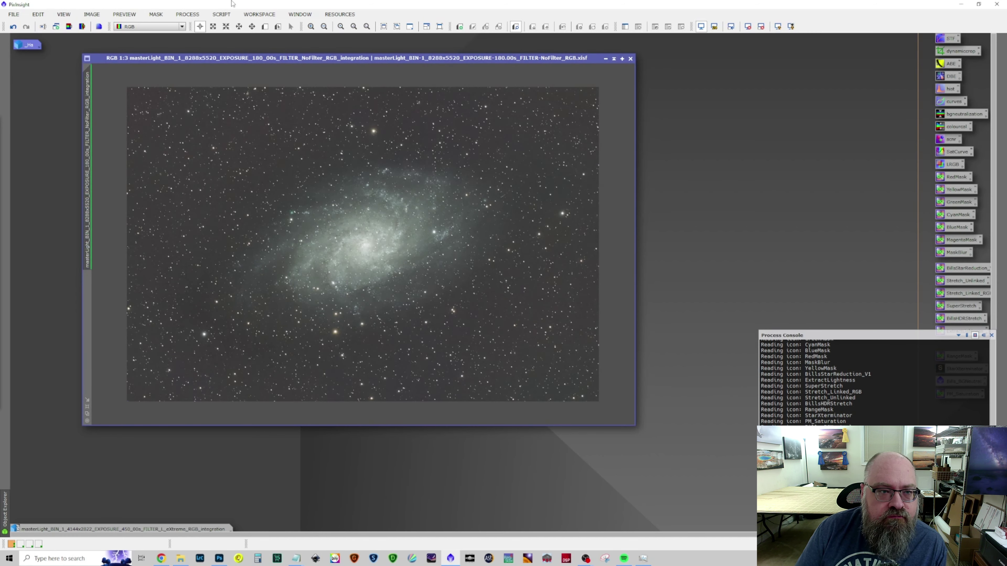
left_click(188, 14)
mouse_move(201, 27)
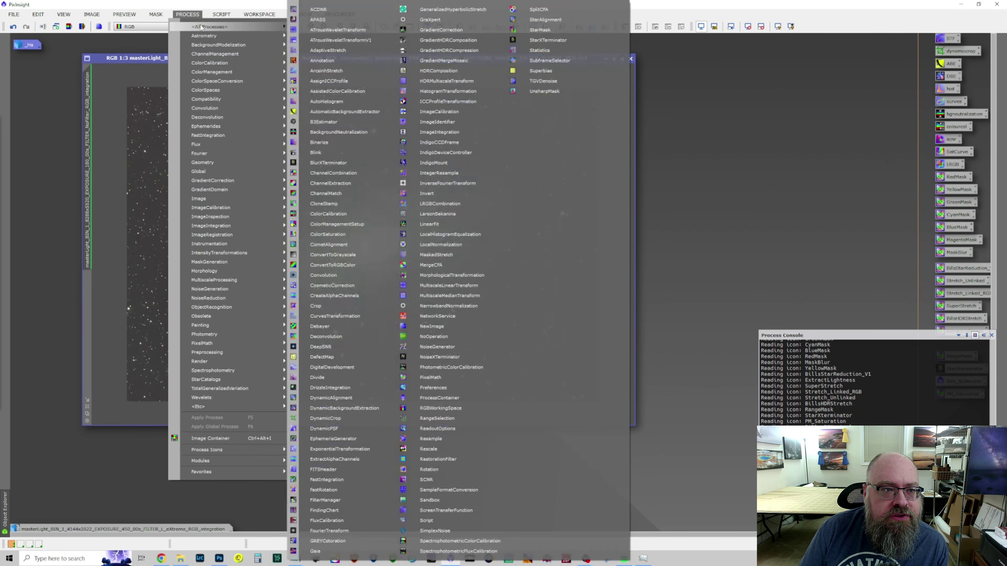
left_click(428, 33)
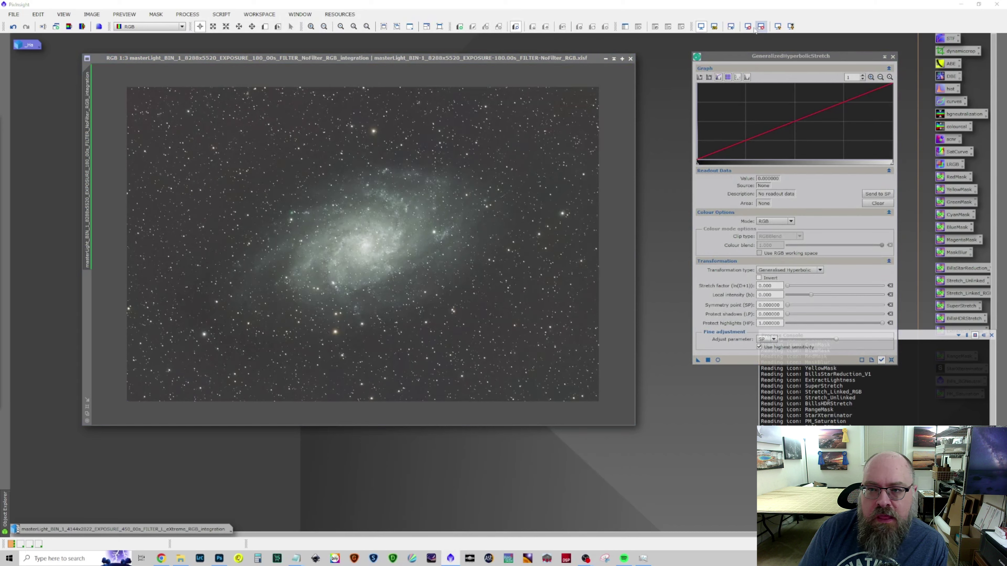
left_click(759, 27)
left_click(717, 360)
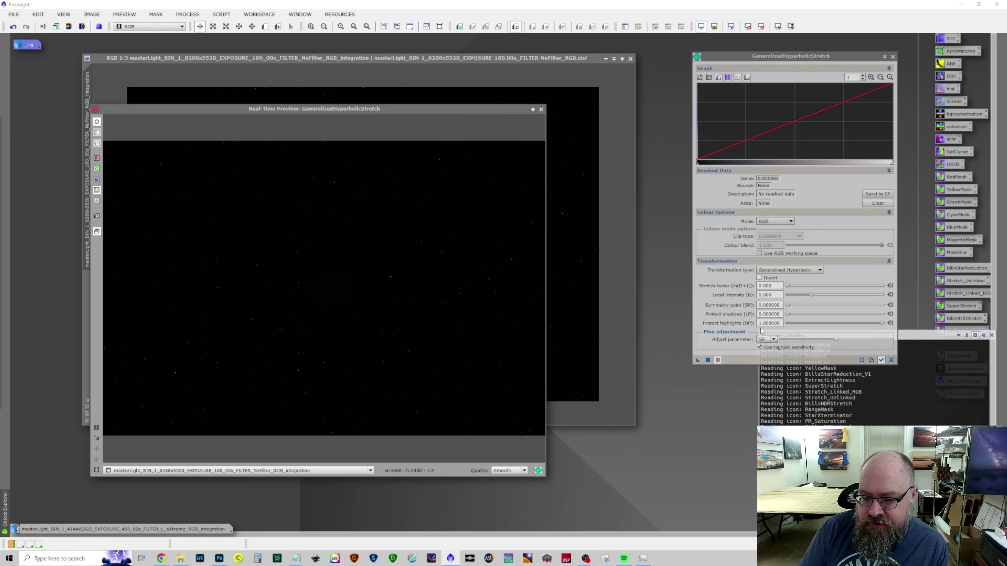
left_click(858, 132)
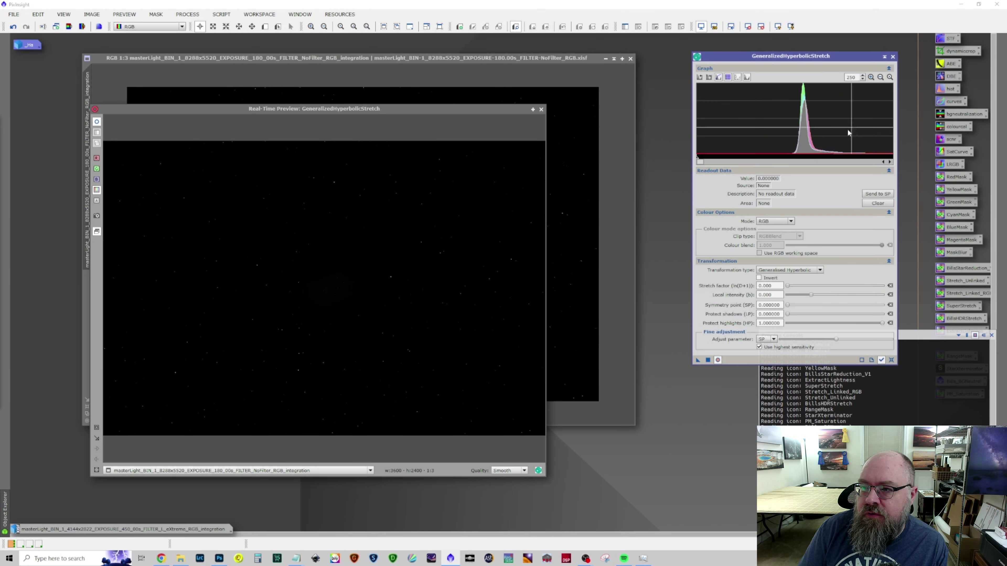
left_click(805, 129)
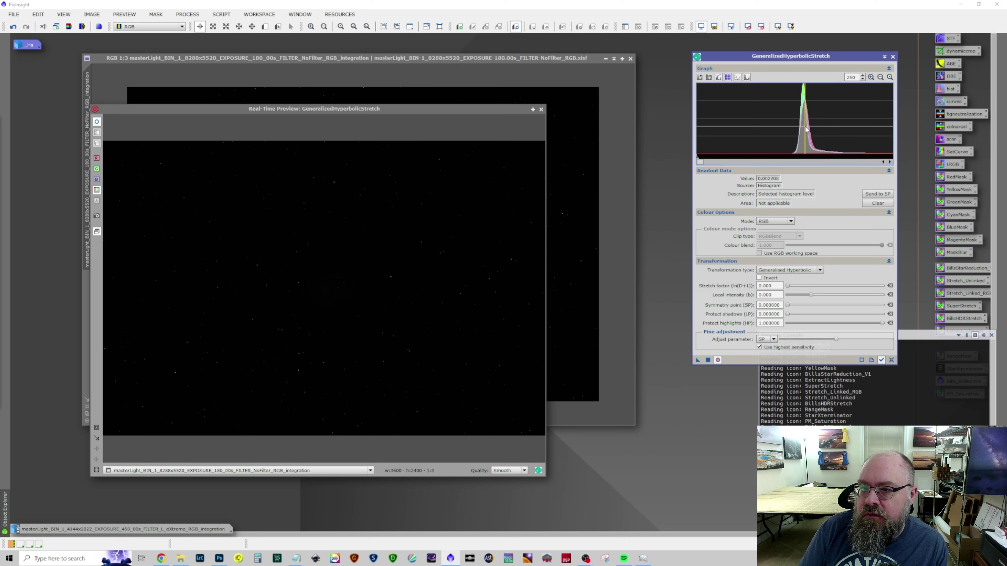
left_click(881, 78)
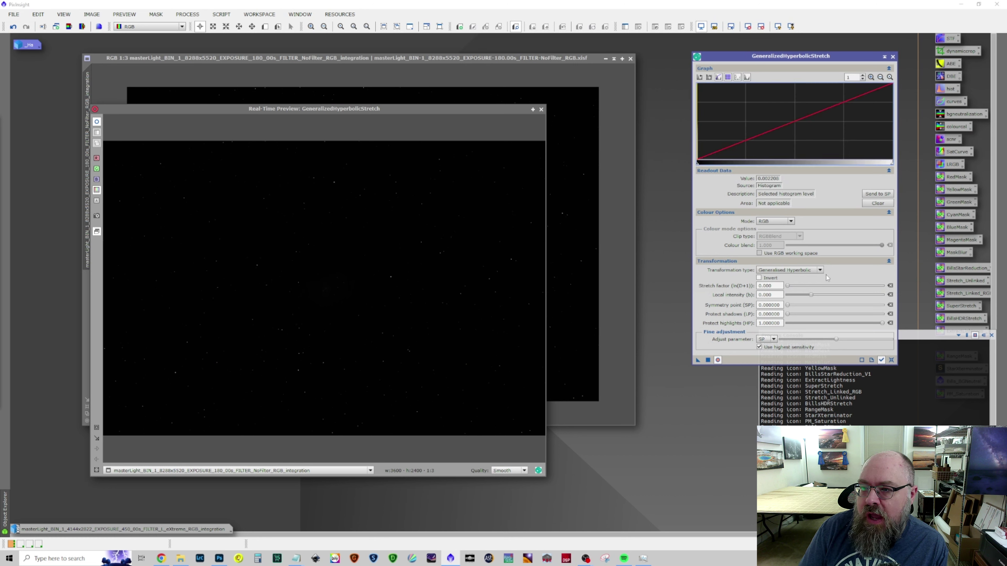
left_click(878, 194)
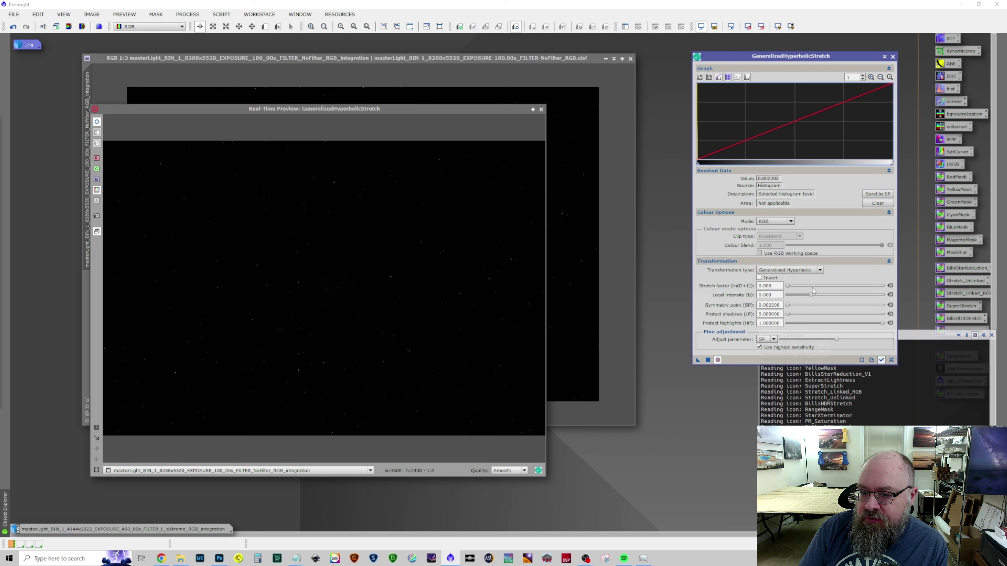
left_click_drag(788, 287, 810, 293)
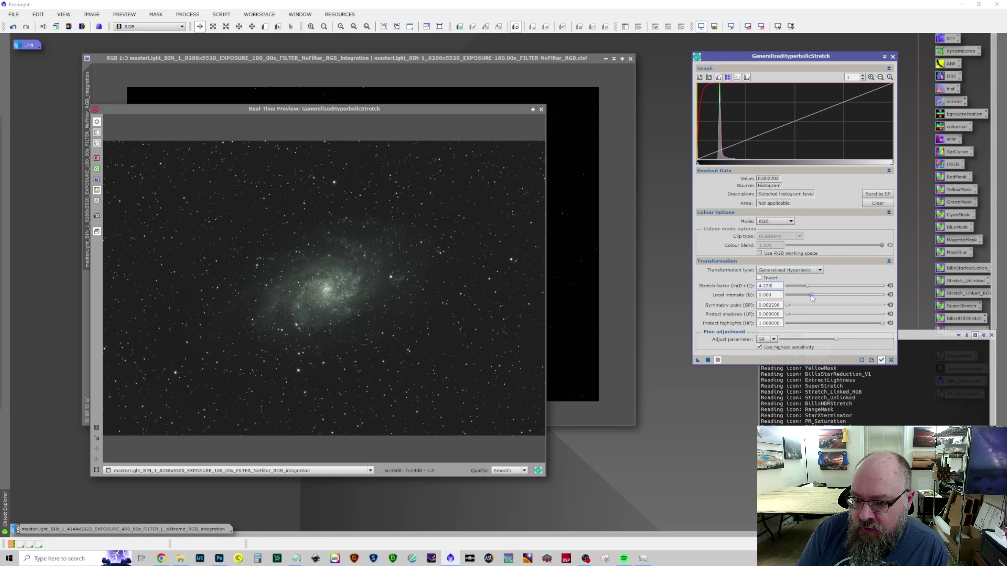
left_click_drag(811, 298, 843, 298)
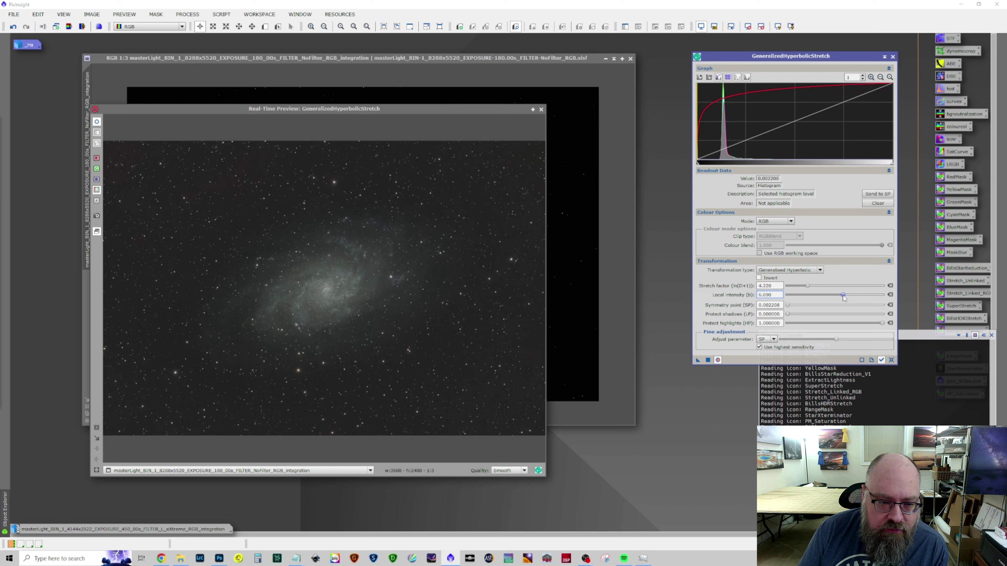
left_click(707, 361)
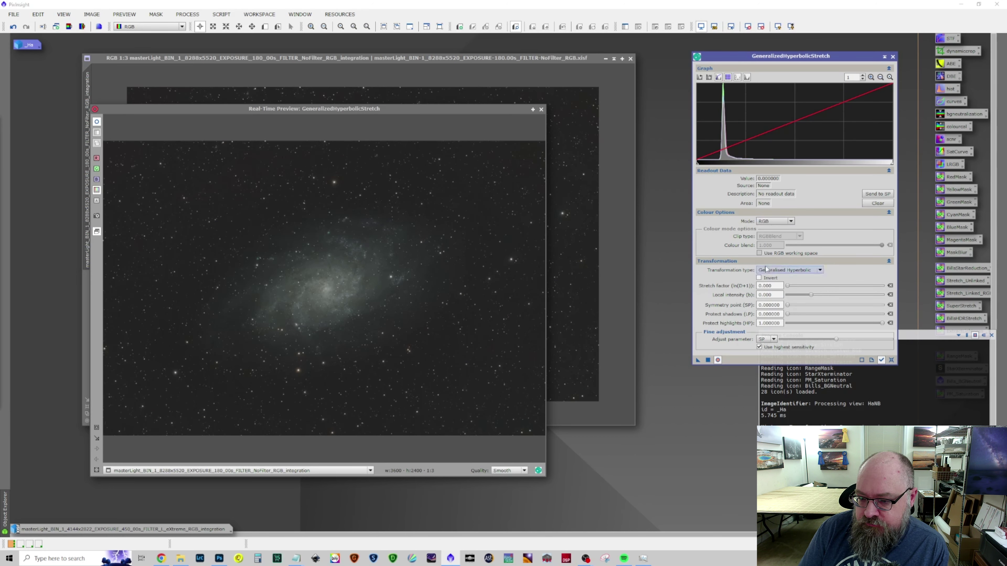
Apply a second GHS stretch at symmetry point 0.182079 with higher stretch factor and highlight protection.
left_click(245, 292)
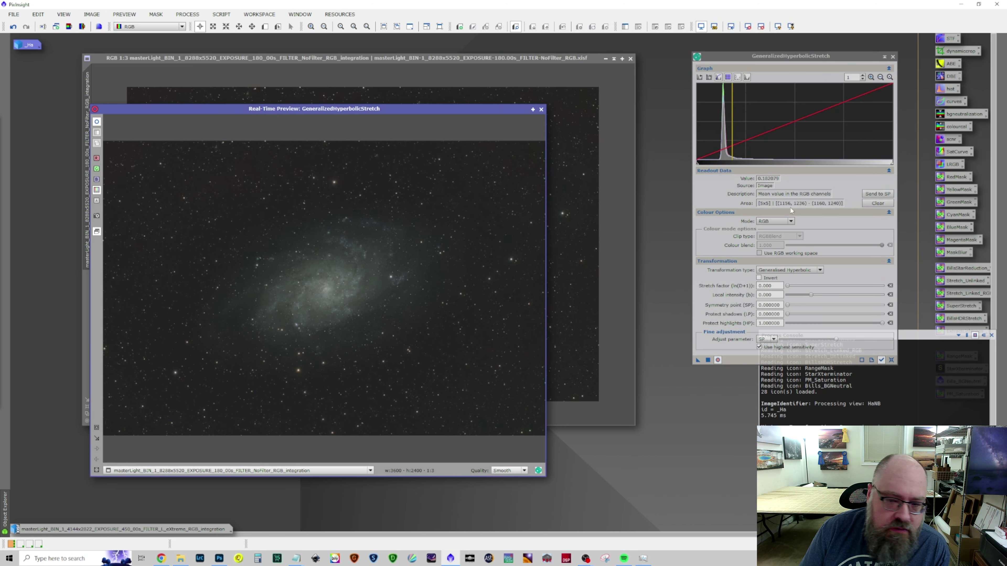
left_click(878, 194)
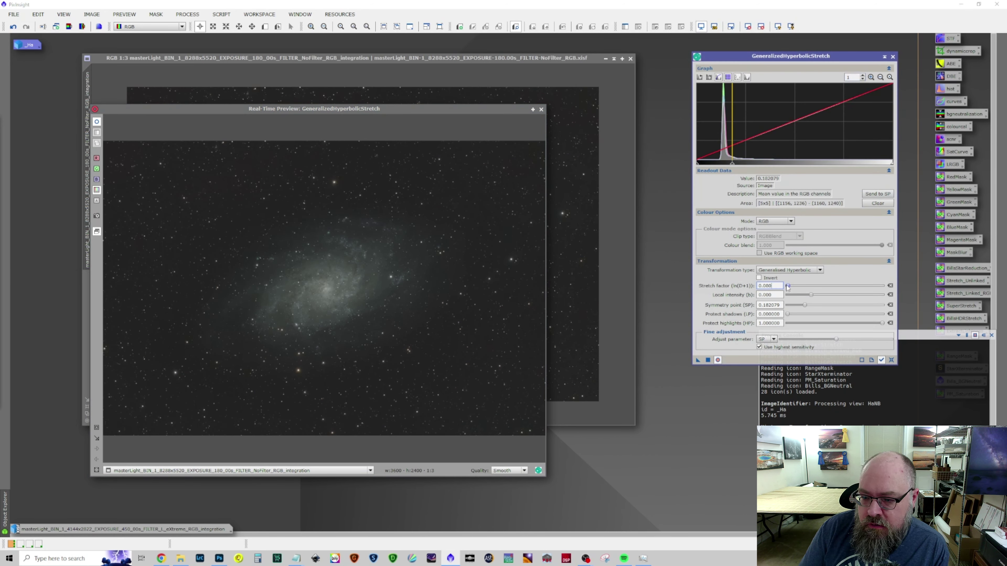
left_click_drag(787, 286, 803, 296)
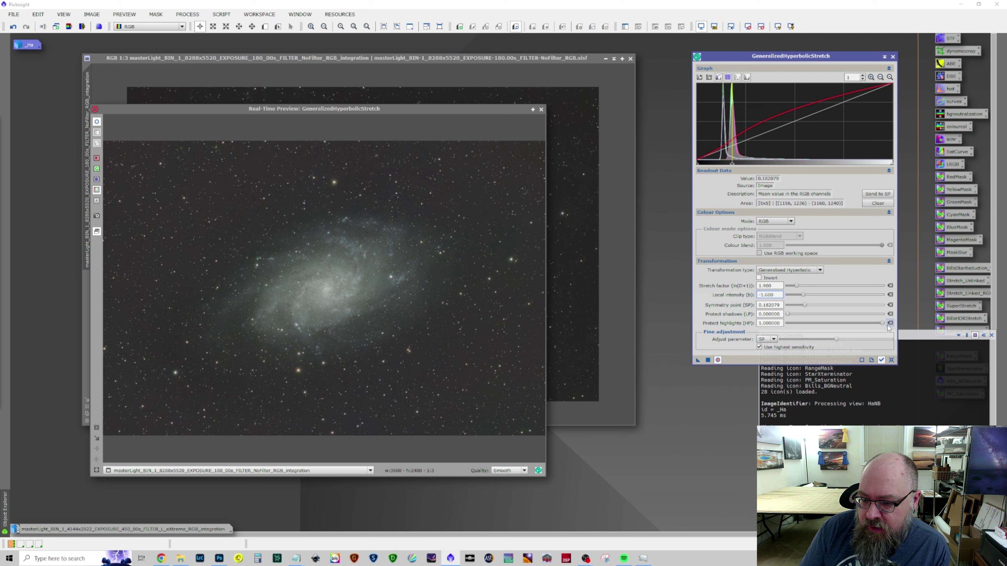
left_click_drag(883, 323, 798, 296)
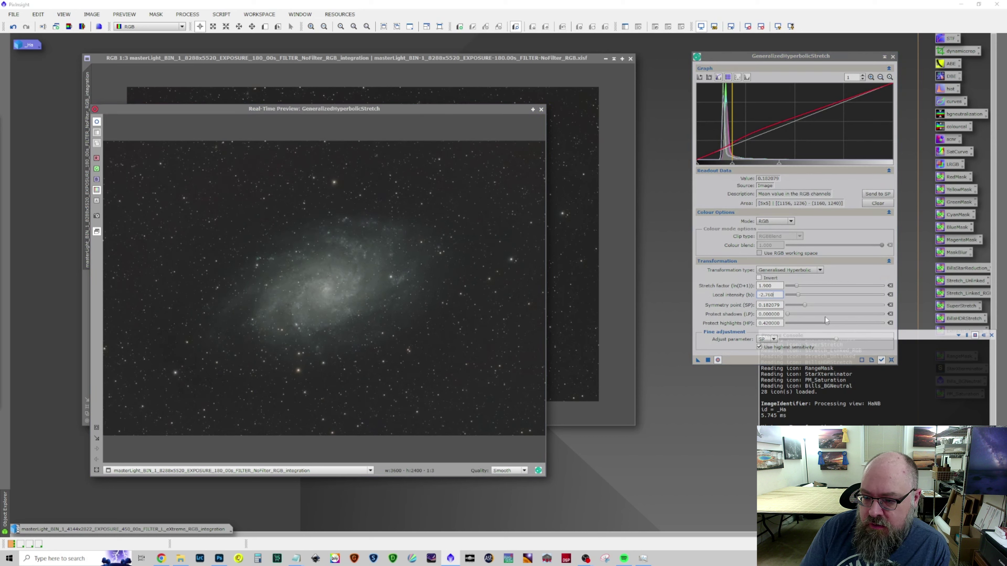
left_click_drag(825, 320, 824, 322)
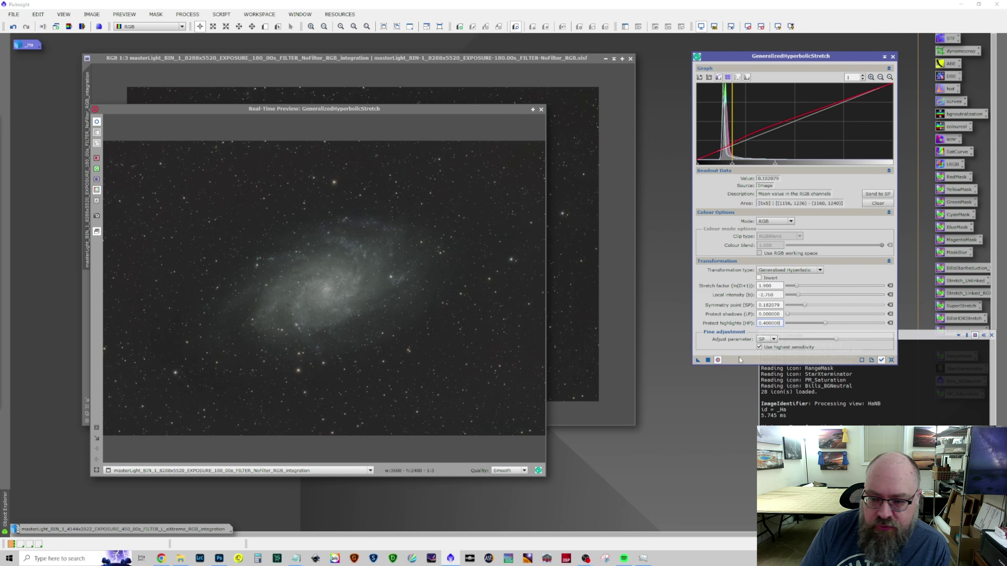
left_click(708, 360)
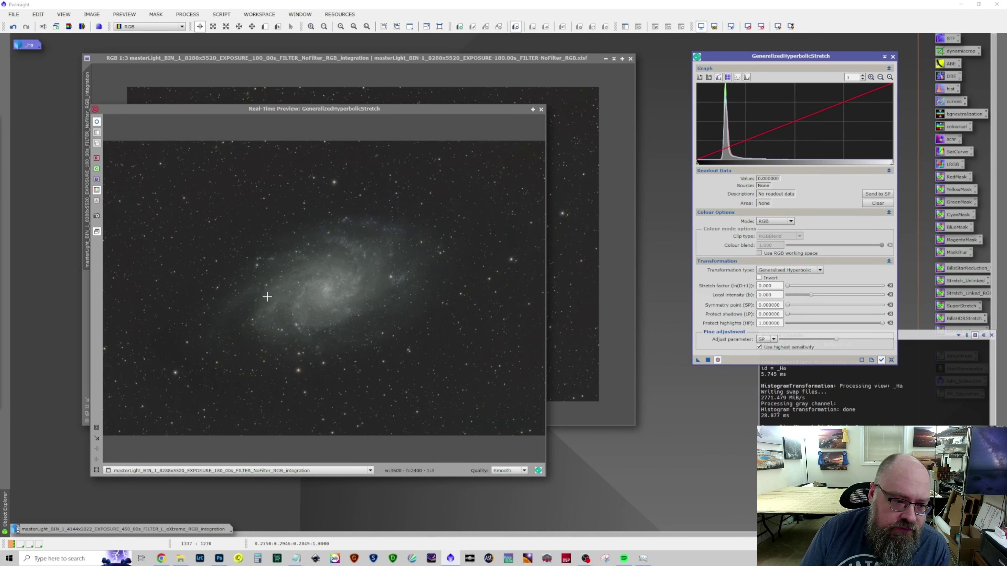
Apply a third GHS stretch with stretch factor 1.5 and symmetry point moved from 0.335791 to 0.47.
left_click(270, 306)
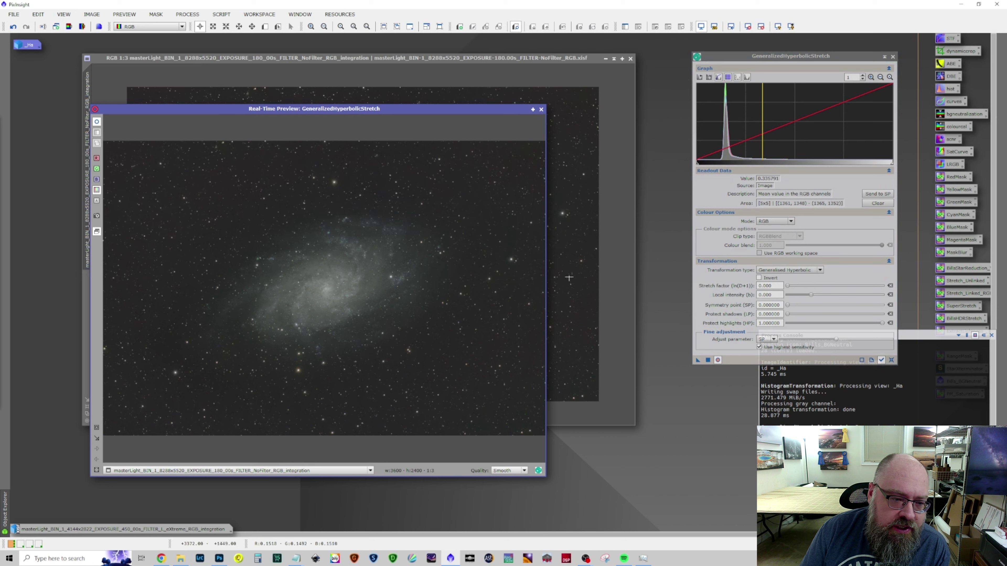
left_click(878, 193)
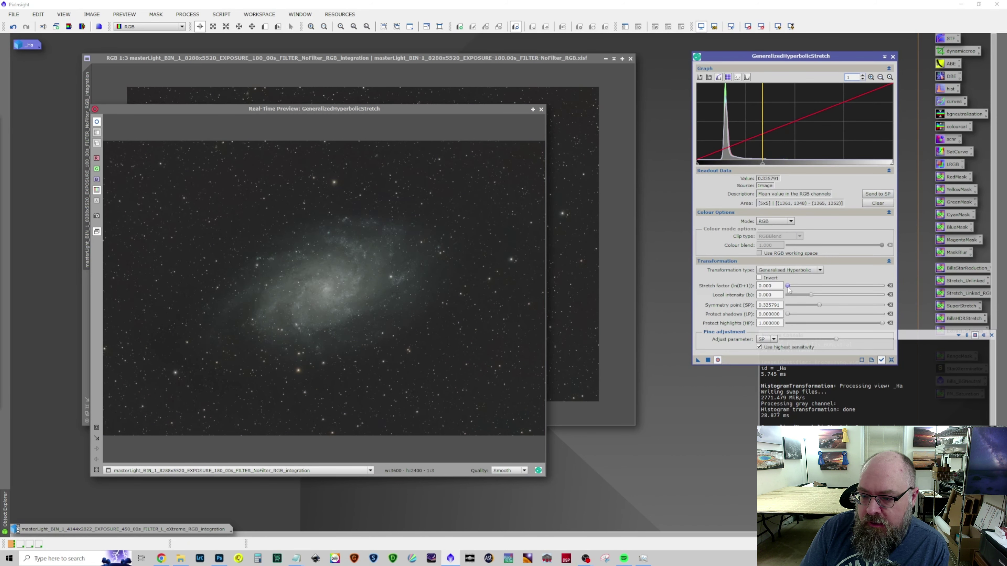
left_click_drag(789, 289, 802, 291)
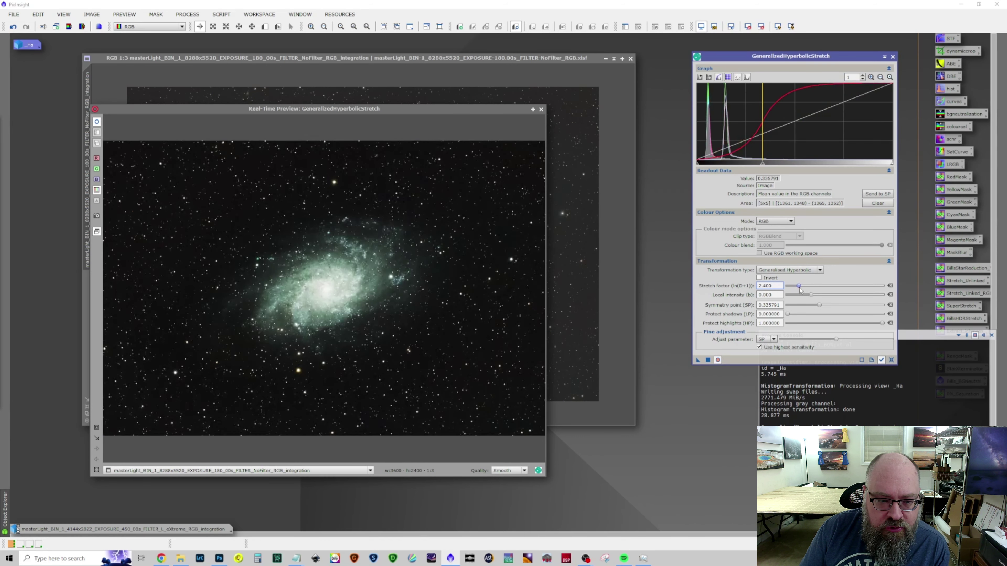
left_click_drag(800, 290, 799, 289)
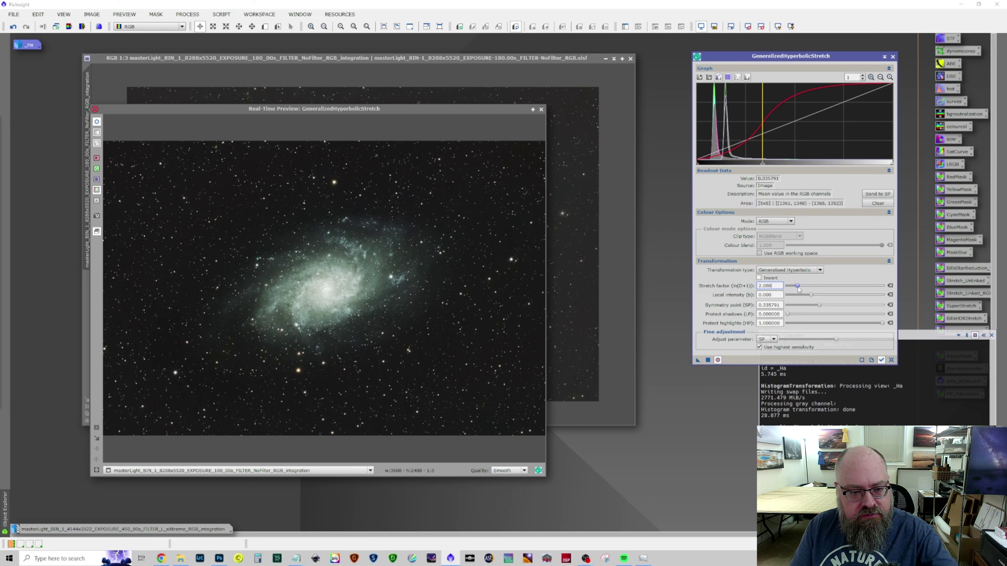
left_click_drag(798, 289, 791, 295)
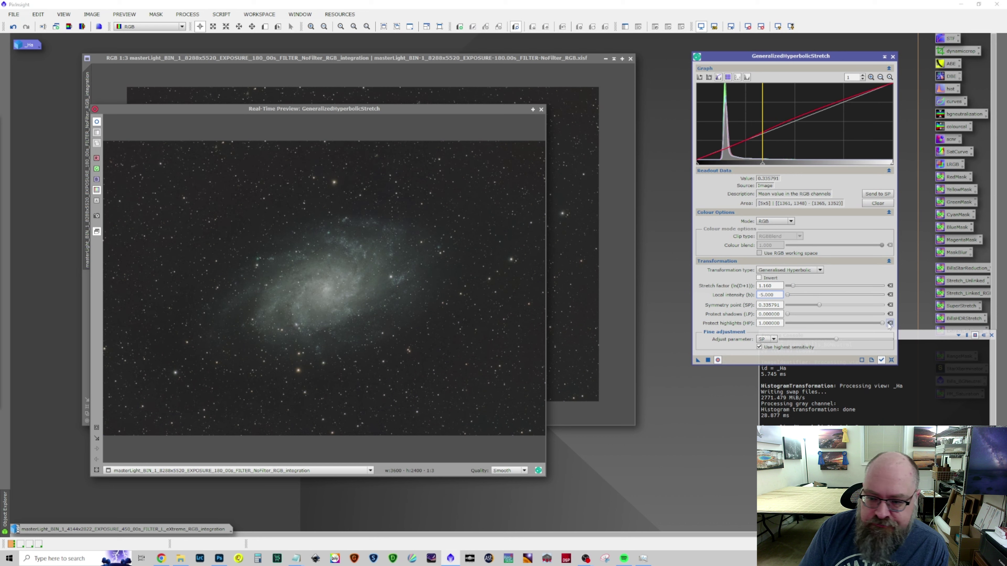
left_click_drag(883, 323, 837, 323)
mouse_move(788, 295)
left_mouse_down()
mouse_move(827, 298)
mouse_move(796, 287)
left_mouse_up()
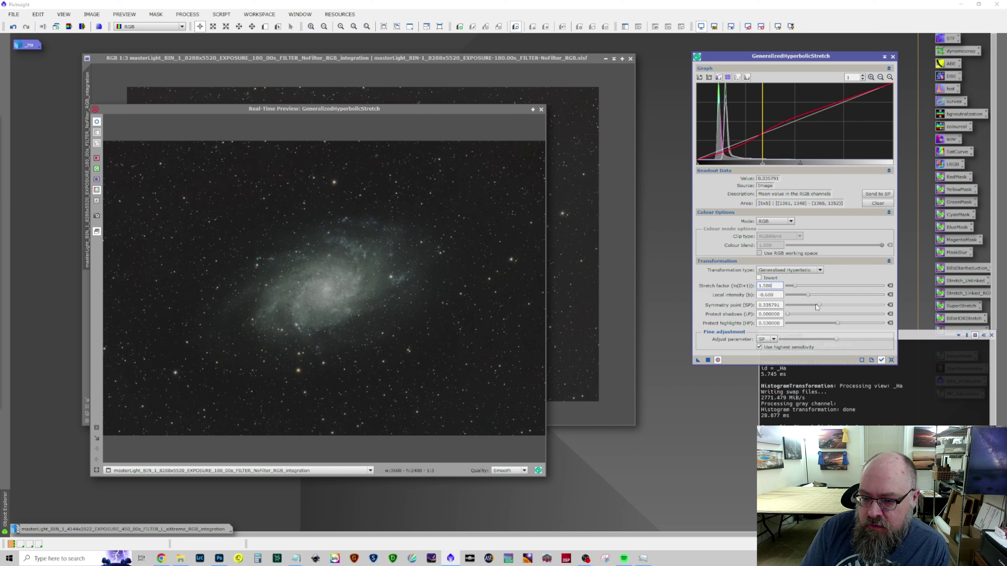
mouse_move(816, 307)
left_mouse_down()
mouse_move(803, 305)
mouse_move(841, 308)
mouse_move(832, 306)
left_mouse_up()
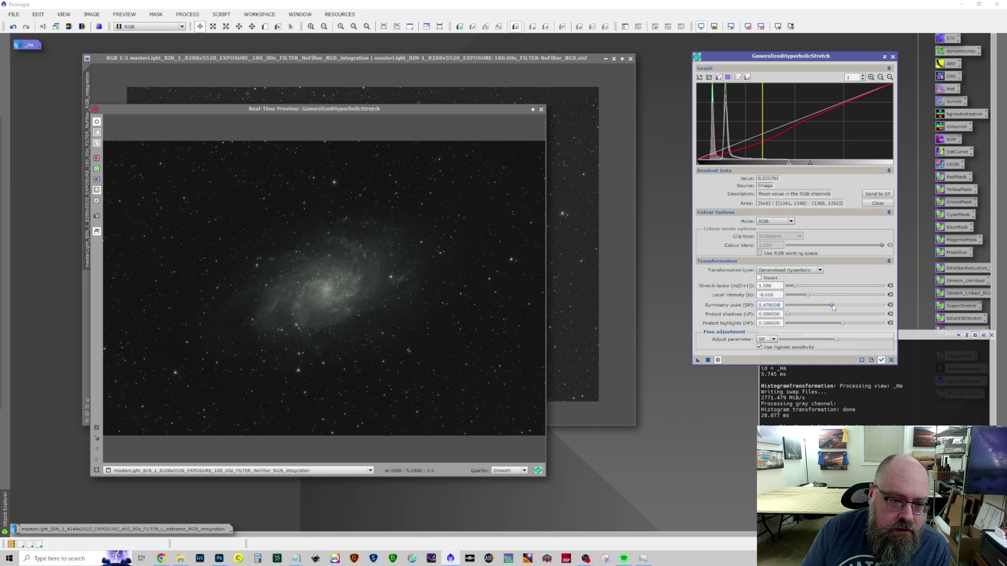
left_click(708, 360)
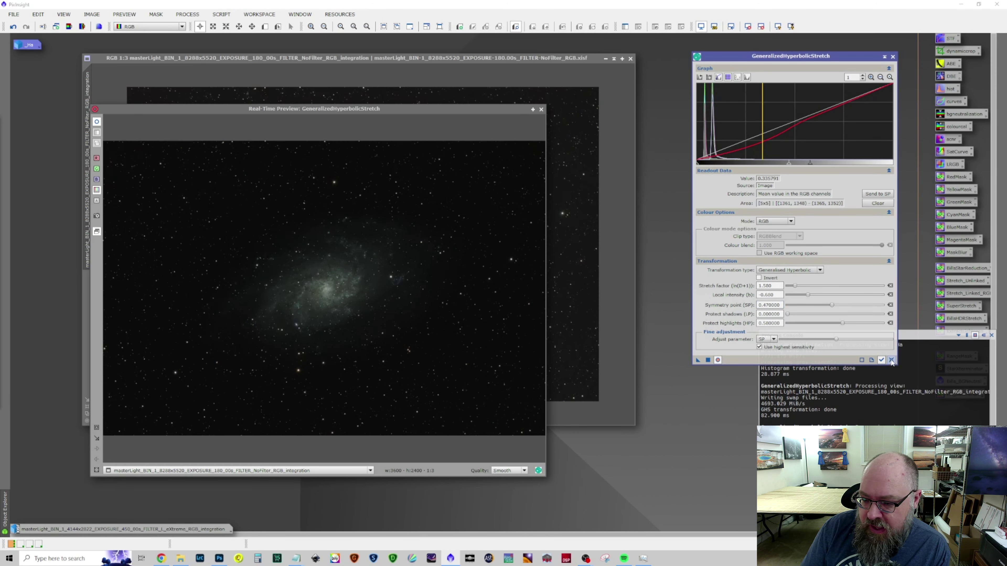
left_click(718, 359)
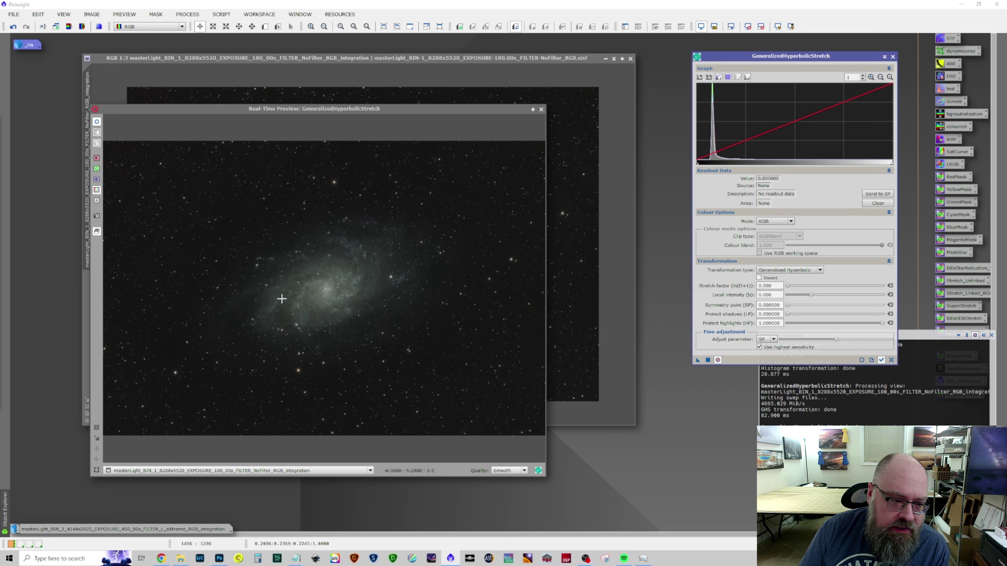
Apply a fourth GHS stretch (SP 0.116523, stretch factor 1.66, highlight protection 0.56), then select Linear type.
left_click(232, 306)
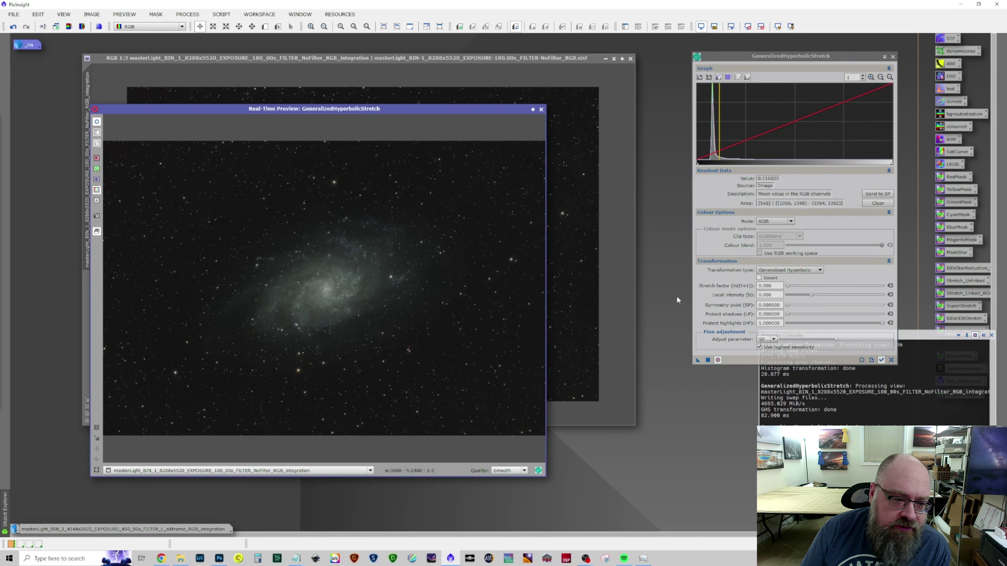
left_click(876, 194)
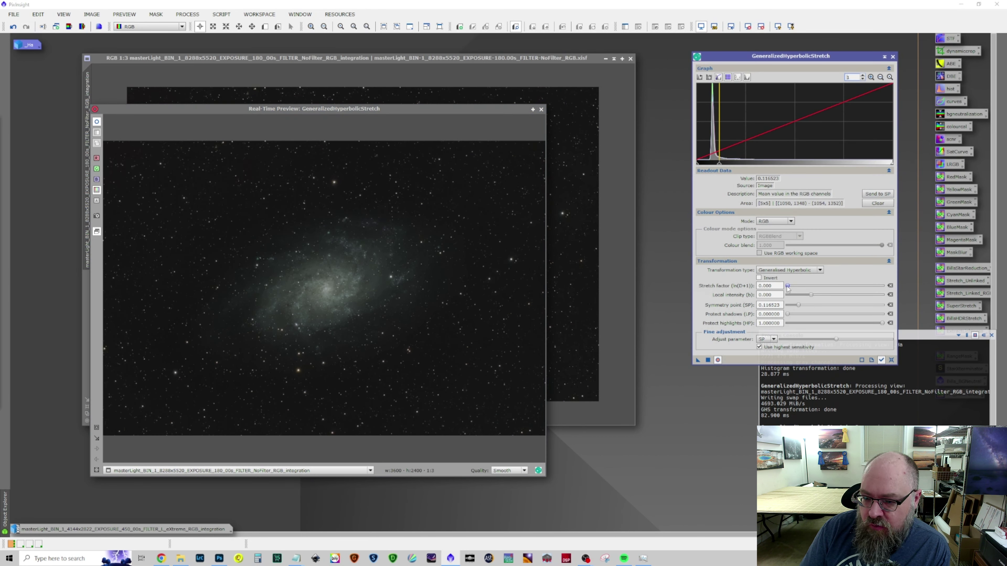
left_click_drag(788, 287, 808, 296)
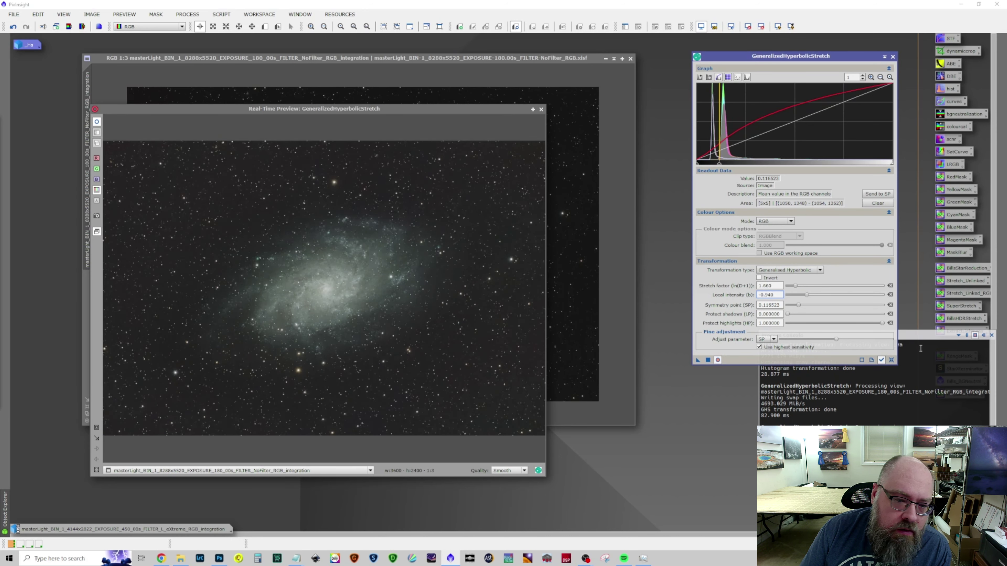
mouse_move(882, 323)
left_mouse_down()
mouse_move(822, 324)
mouse_move(851, 325)
mouse_move(791, 307)
left_mouse_up()
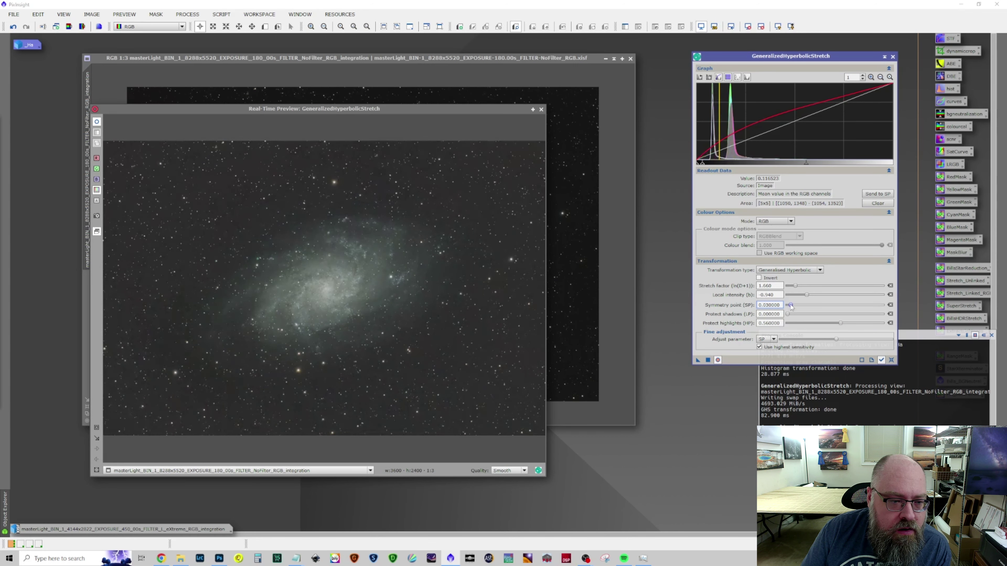
left_click(707, 360)
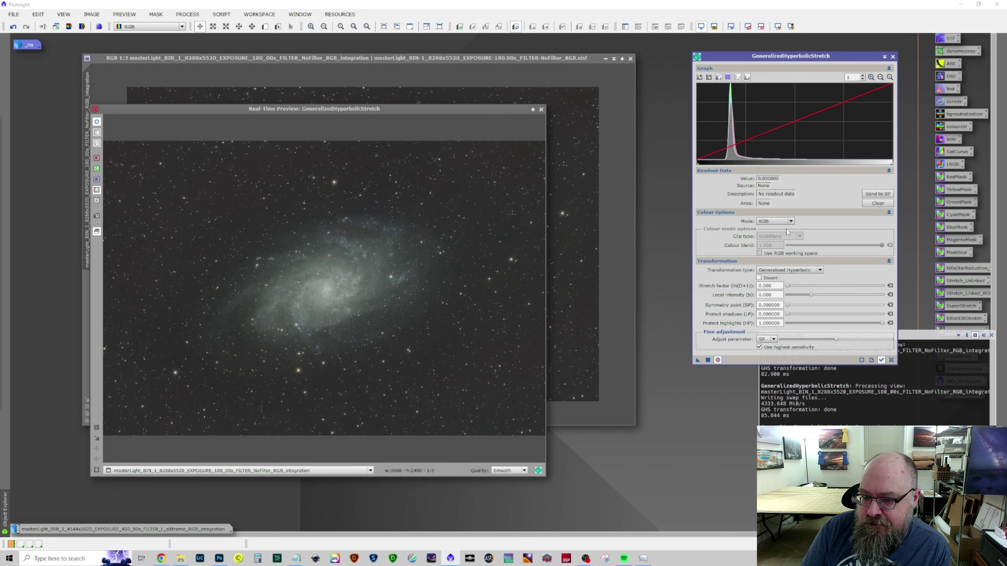
left_click(787, 270)
Apply a linear black-point stretch at 0.070140 to darken the sky background.
left_click(786, 301)
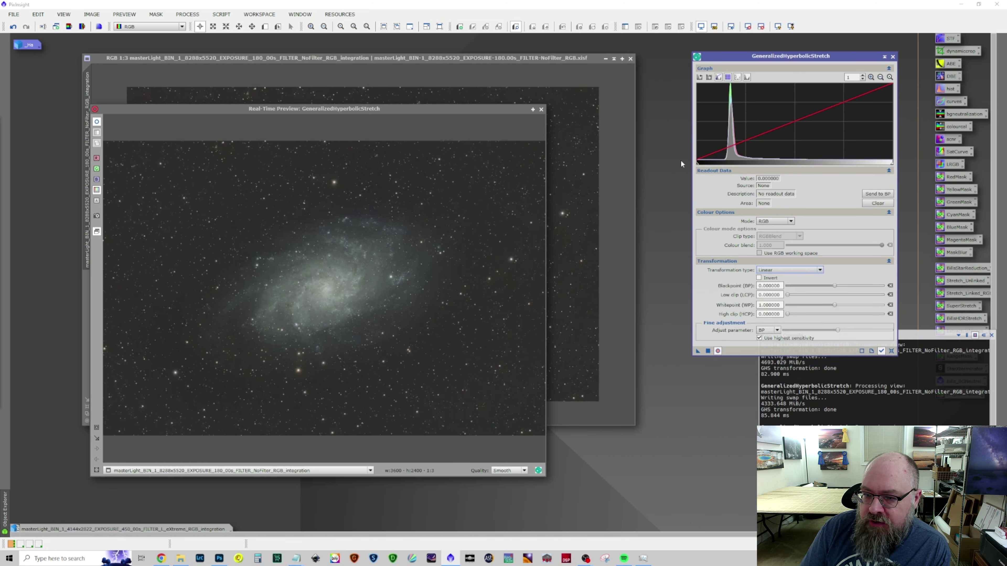
left_click_drag(696, 165, 710, 164)
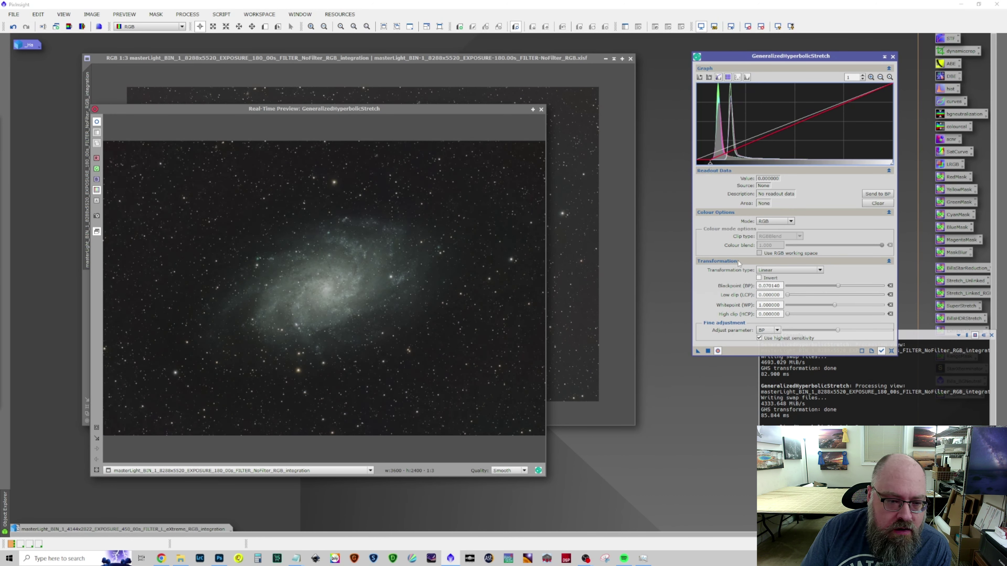
left_click(708, 352)
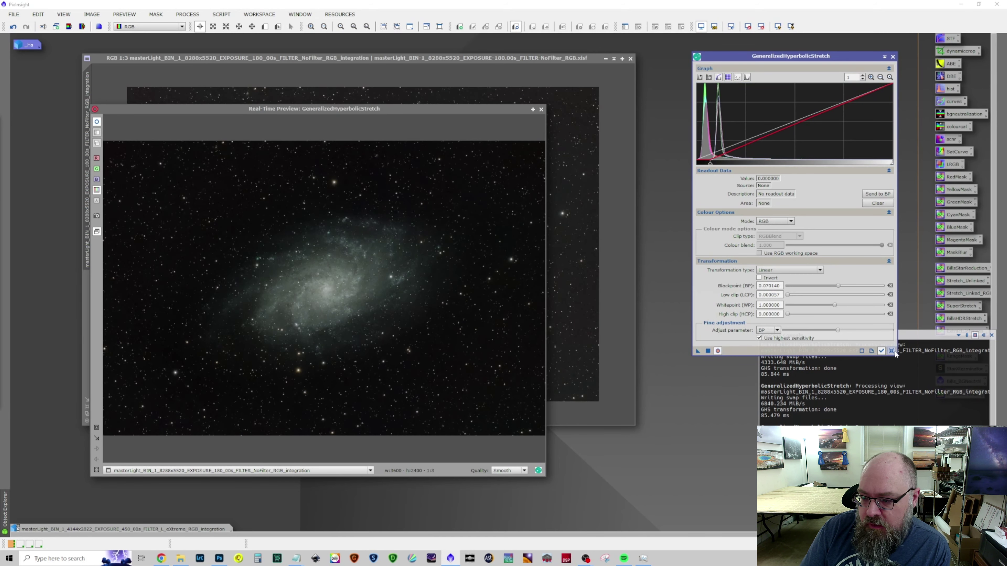
left_click(891, 351)
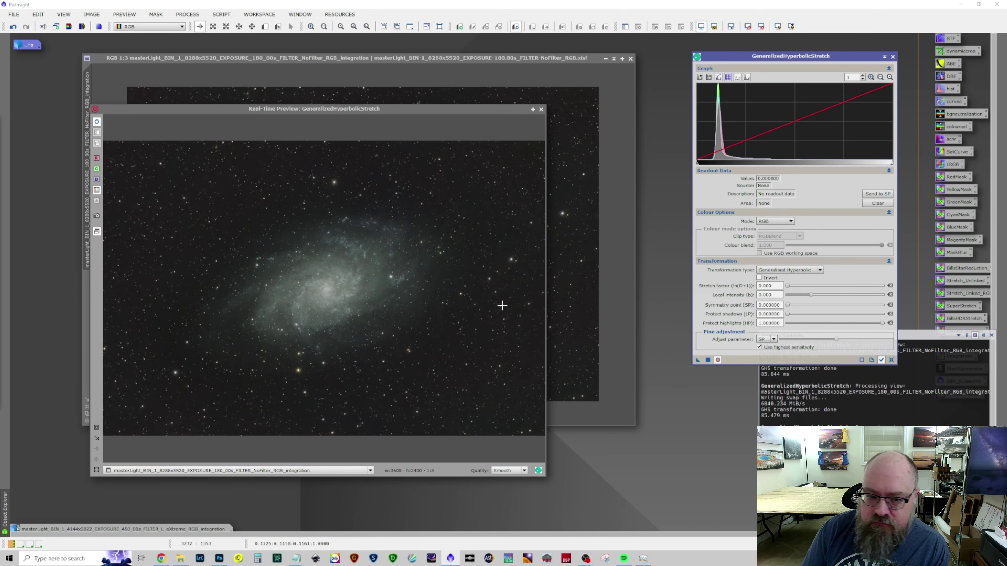
Close the GeneralizedHyperbolicStretch tool and its live preview window.
left_click(893, 57)
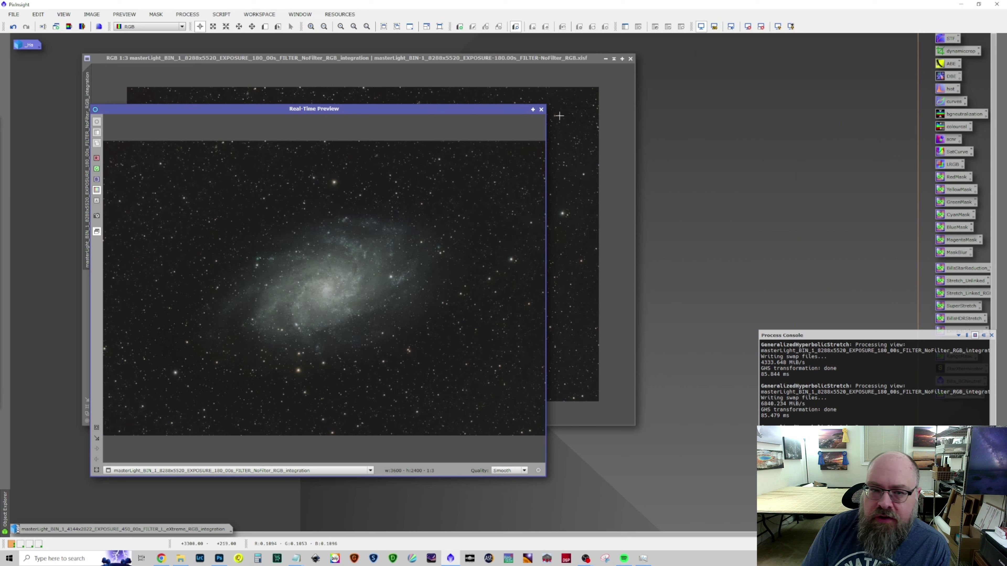
left_click(541, 110)
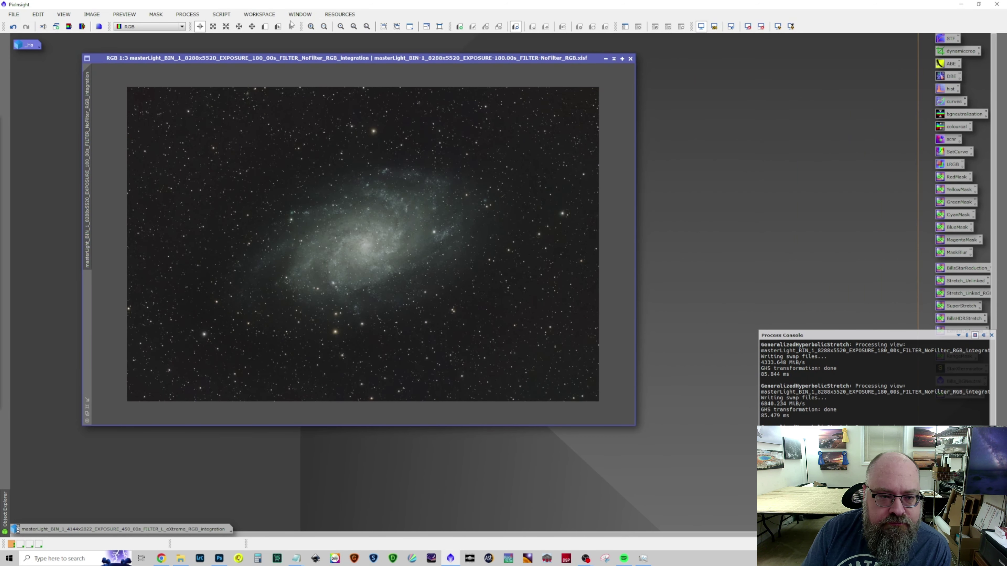
left_click(221, 14)
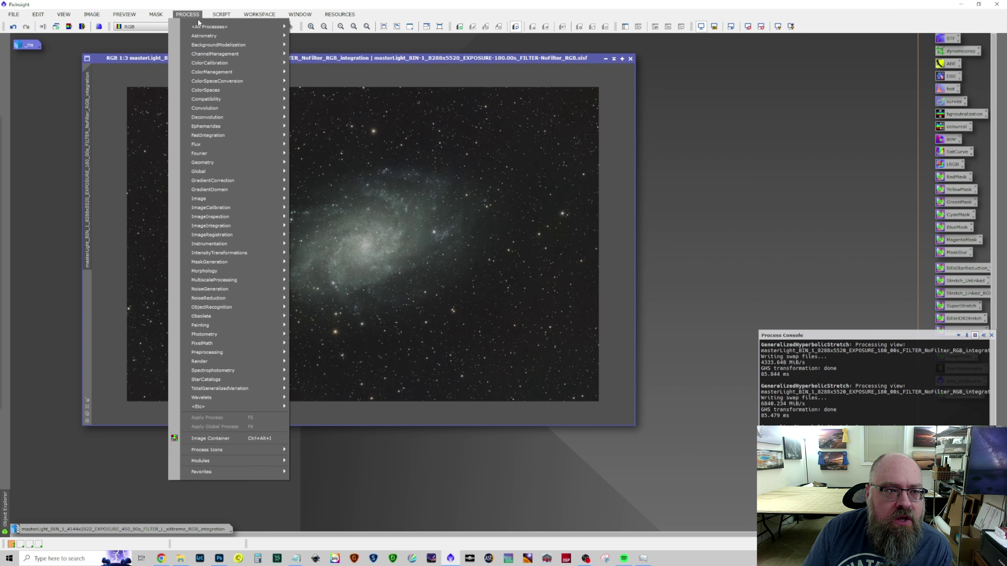
Apply a HistogramTransformation with shadows 0.0517, midtones 0.473 and highlights 0.789, then close it and the preview.
mouse_move(199, 27)
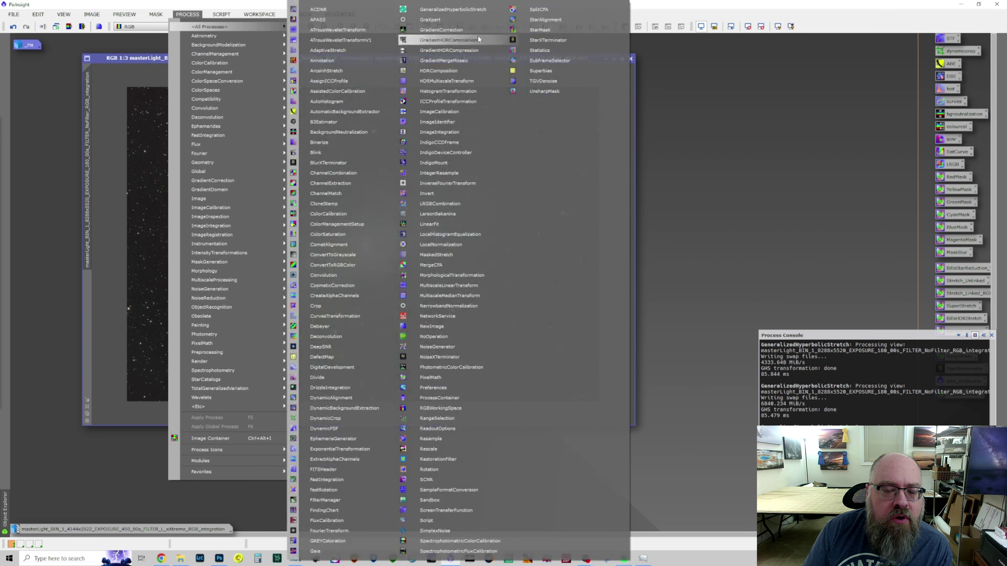
left_click(456, 91)
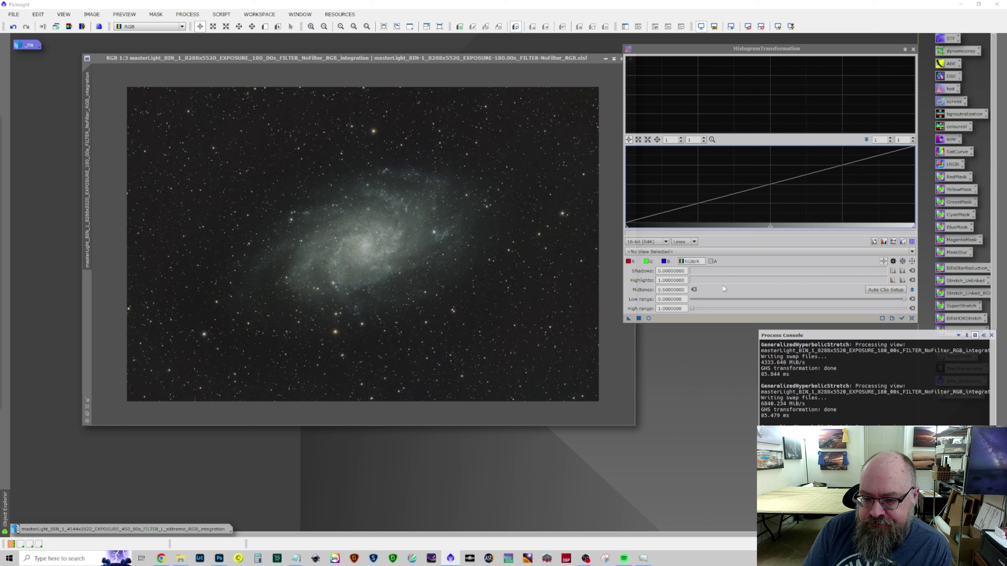
left_click(649, 319)
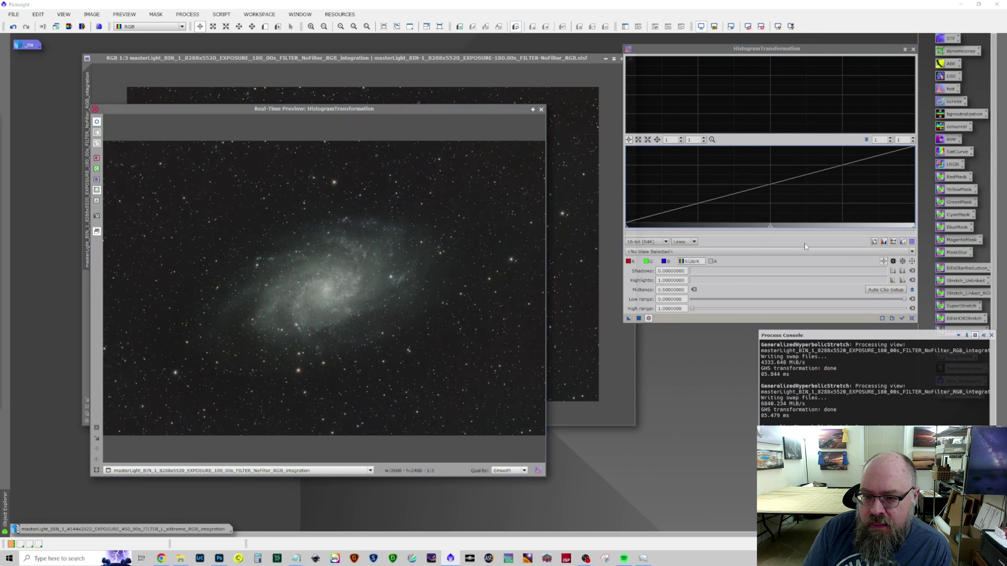
left_click(912, 229)
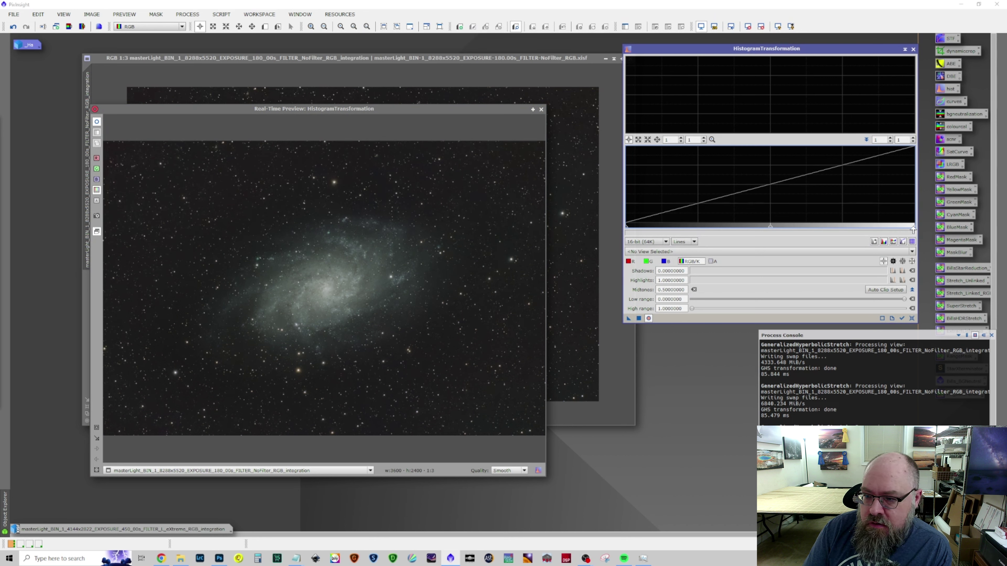
left_click_drag(914, 230, 852, 230)
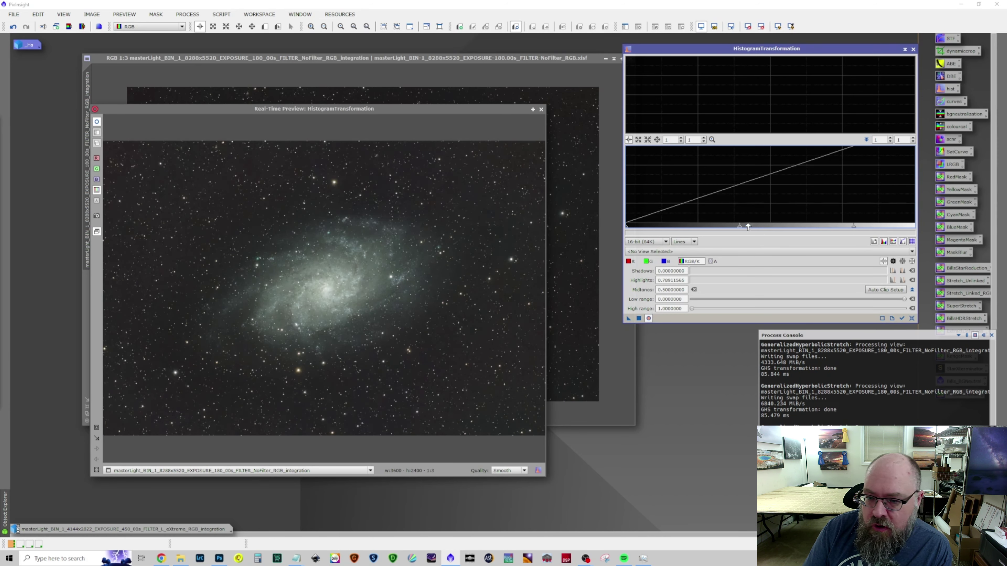
mouse_move(741, 229)
left_mouse_down()
mouse_move(716, 228)
mouse_move(767, 230)
mouse_move(742, 228)
left_mouse_up()
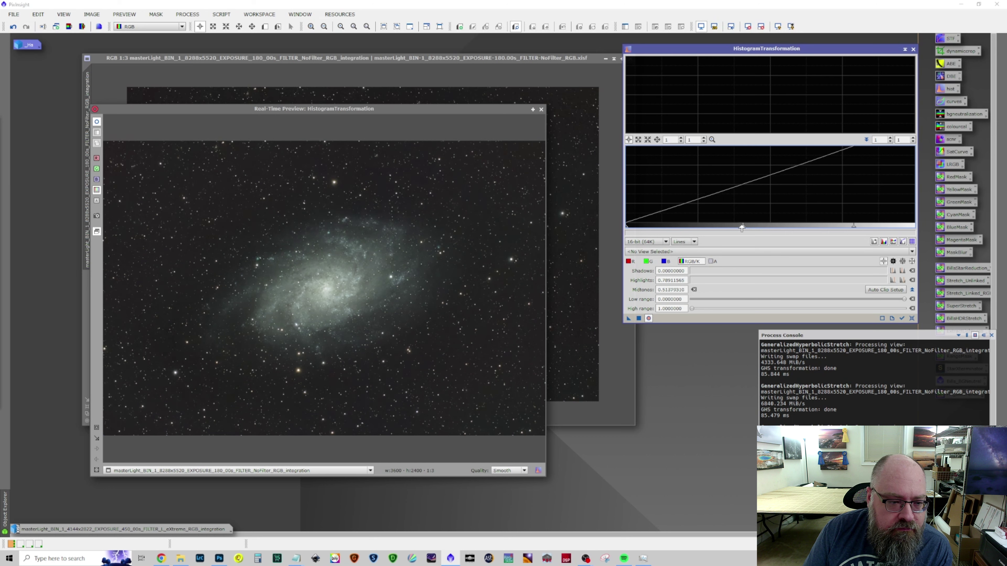
left_click_drag(626, 229, 638, 231)
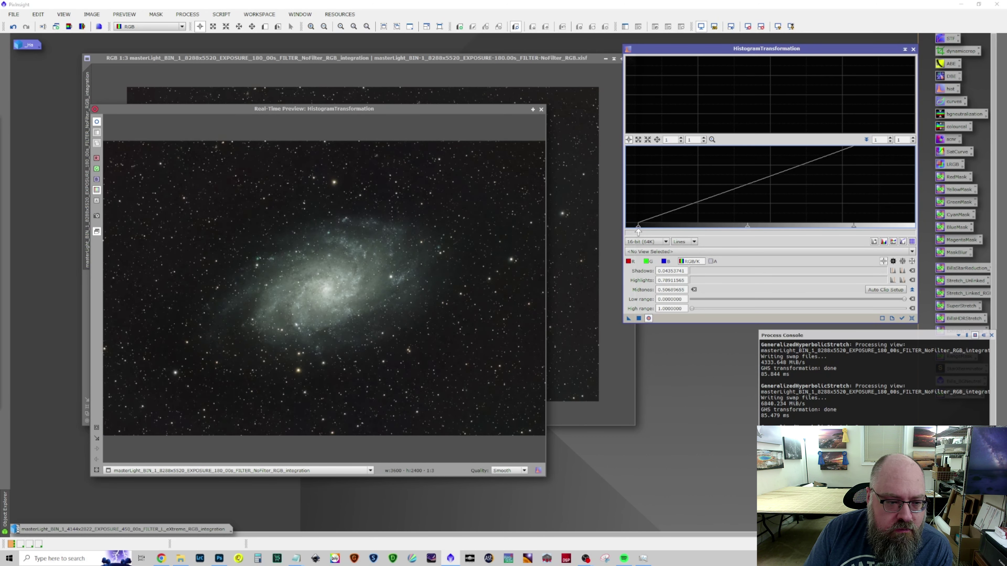
left_click_drag(638, 232, 637, 232)
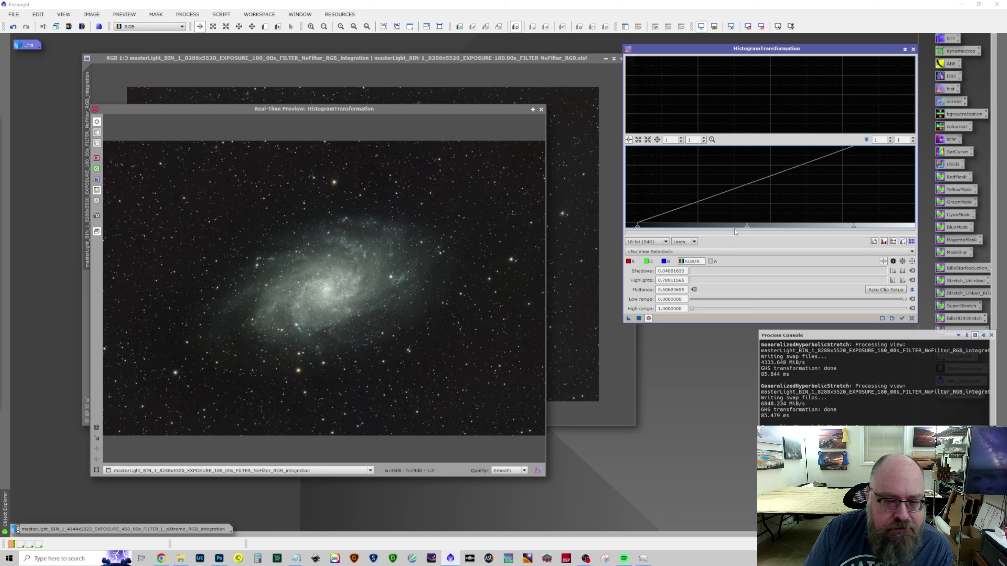
left_click(745, 229)
left_click_drag(746, 229, 740, 229)
left_click_drag(637, 230, 640, 228)
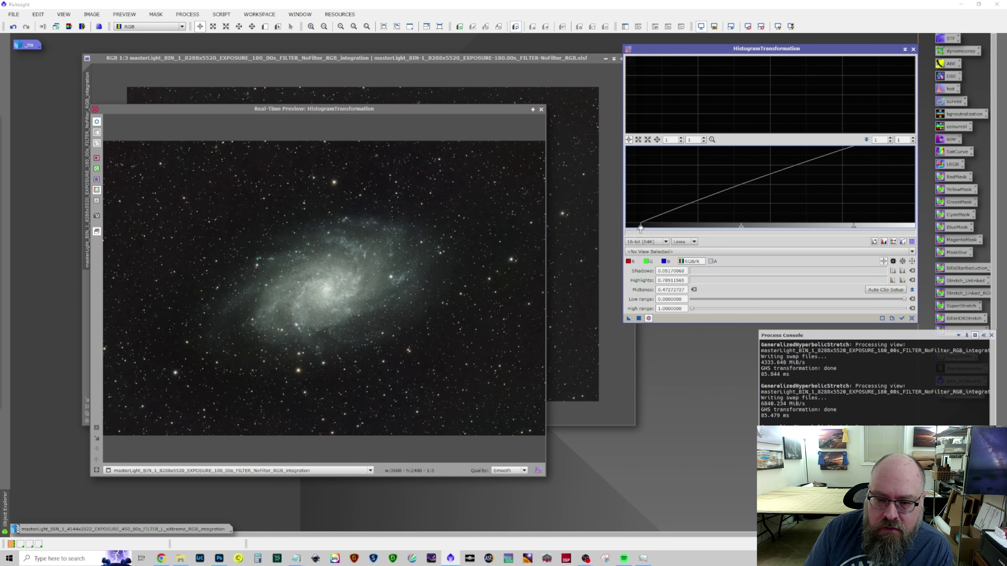
left_click(639, 318)
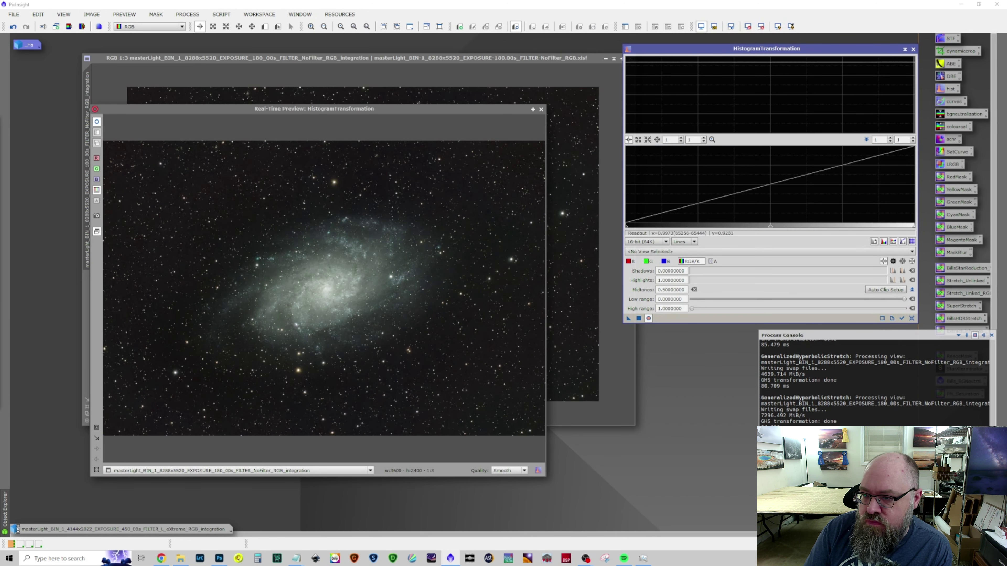
left_click(913, 49)
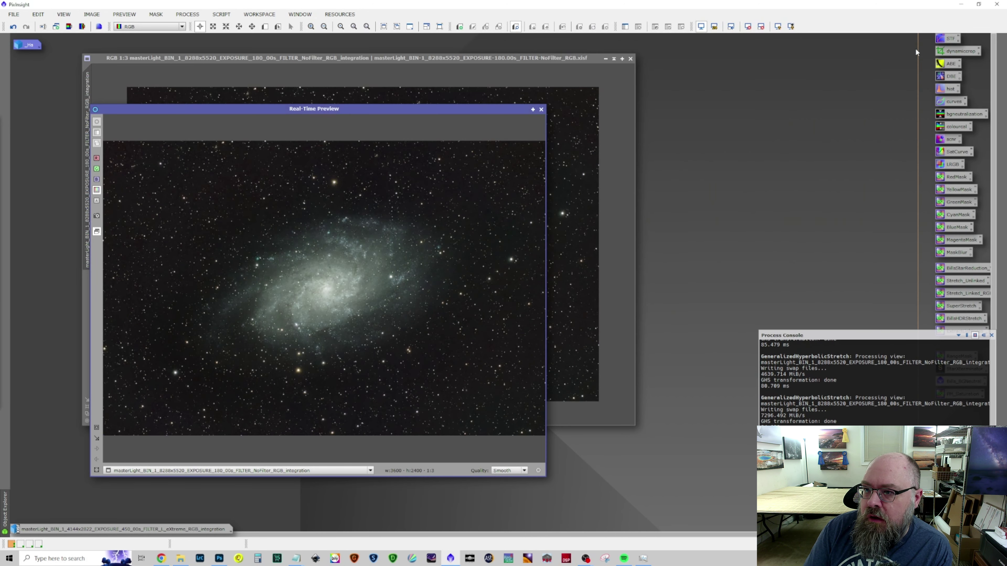
left_click(541, 109)
Shape a CurvesTransformation curve with a slightly lowered dark point and lifted midtone point, then close it and the preview.
left_click(187, 14)
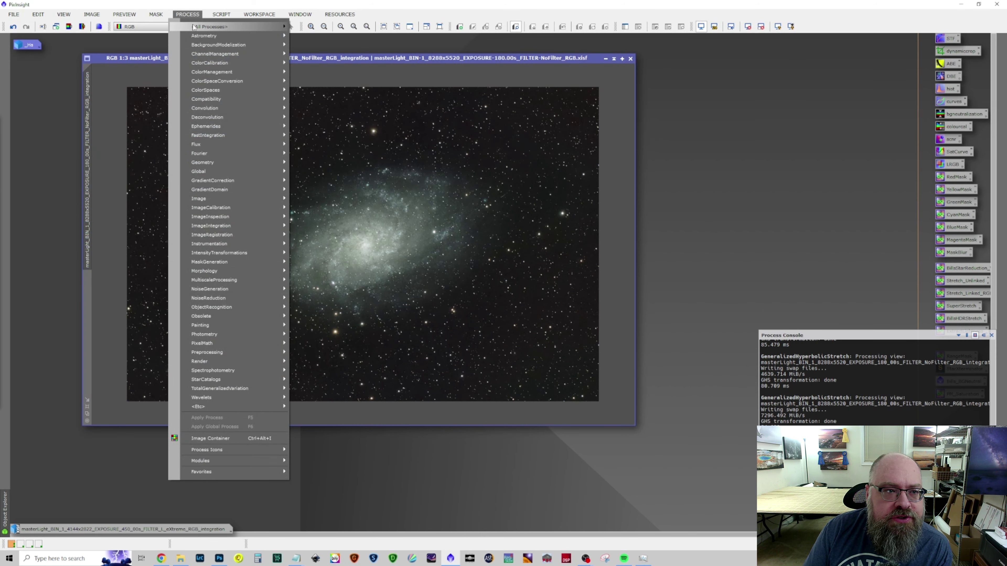
mouse_move(194, 26)
left_click(350, 315)
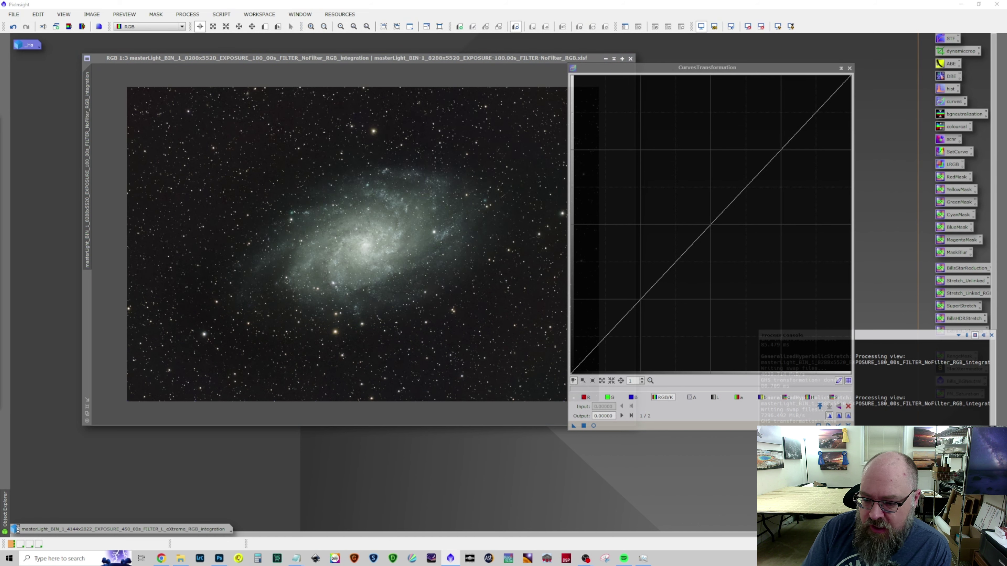
left_click(587, 355)
left_click_drag(588, 356, 590, 358)
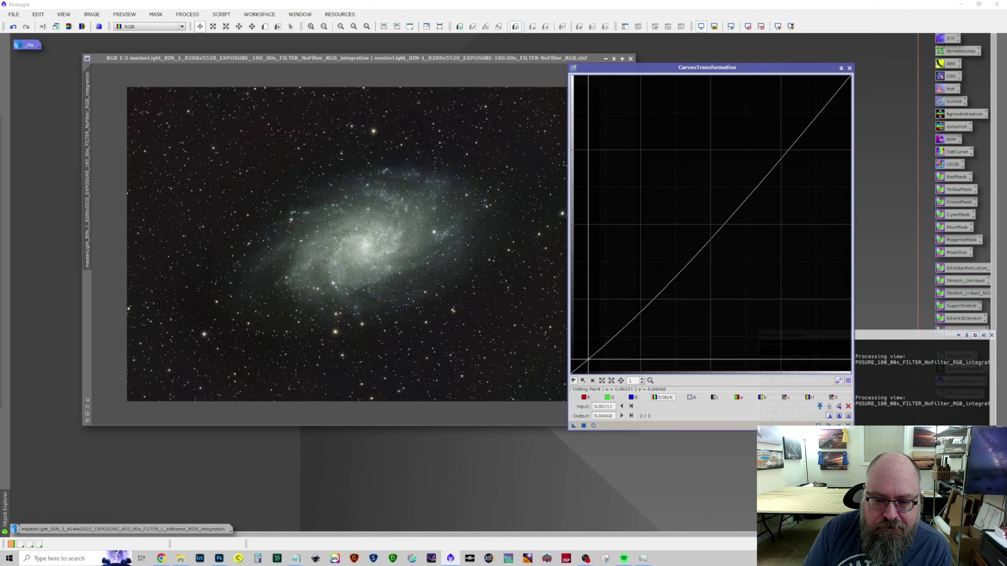
left_click(593, 425)
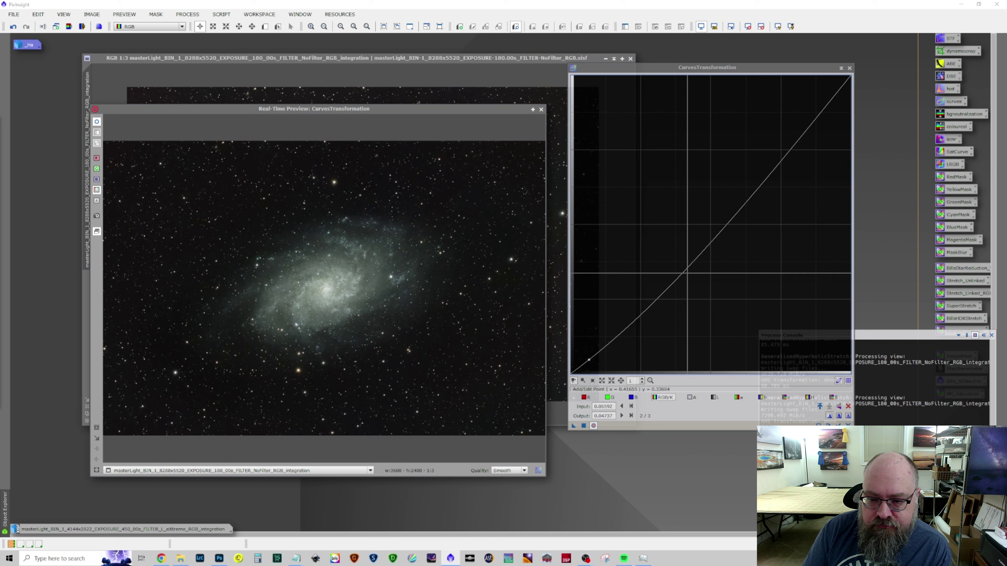
left_click(683, 263)
left_click_drag(683, 263, 672, 251)
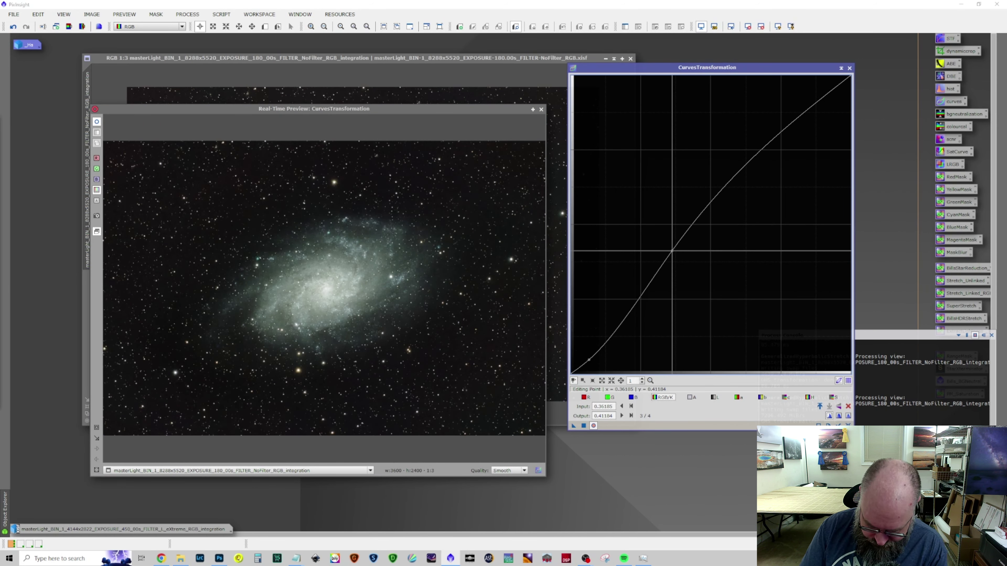
left_click_drag(673, 251, 679, 260)
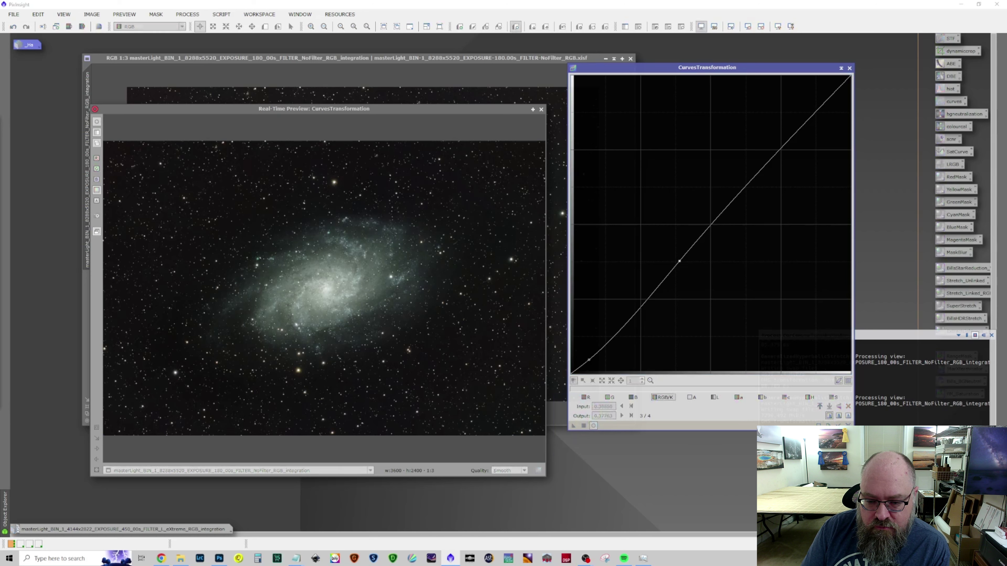
left_click(849, 68)
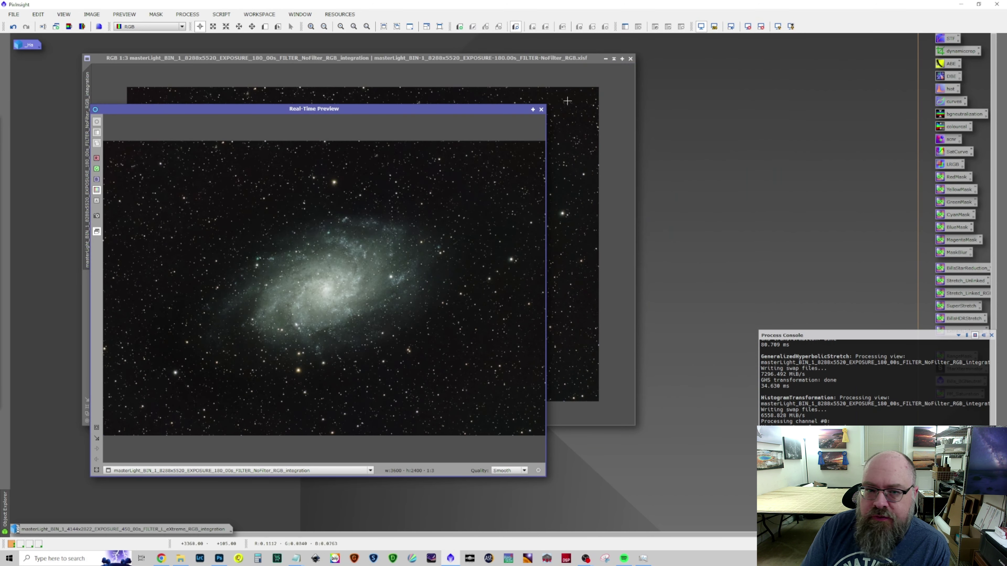
left_click(541, 109)
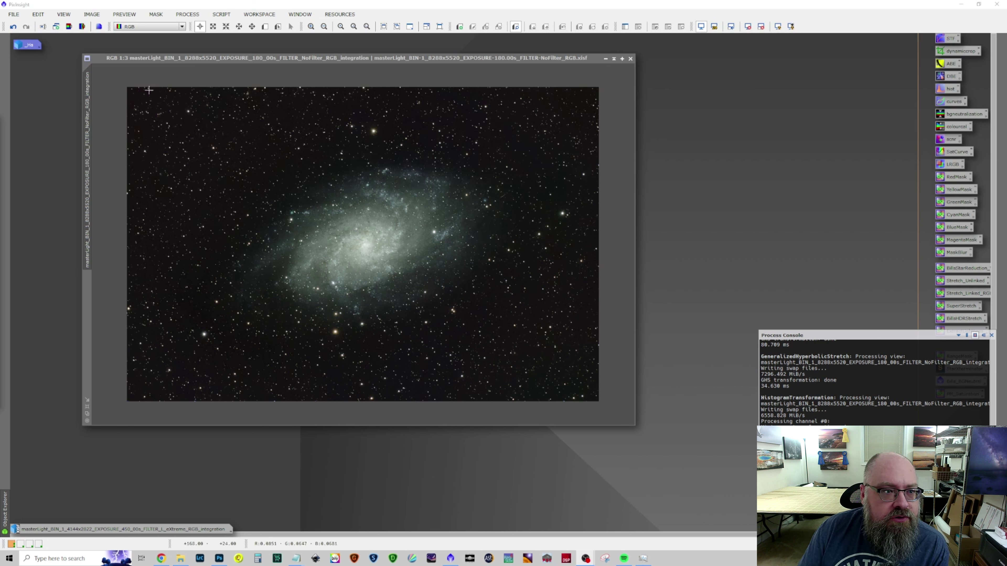
Open PixelMath, move it over the image and enable separate RGB channel expressions.
left_click(192, 15)
mouse_move(209, 26)
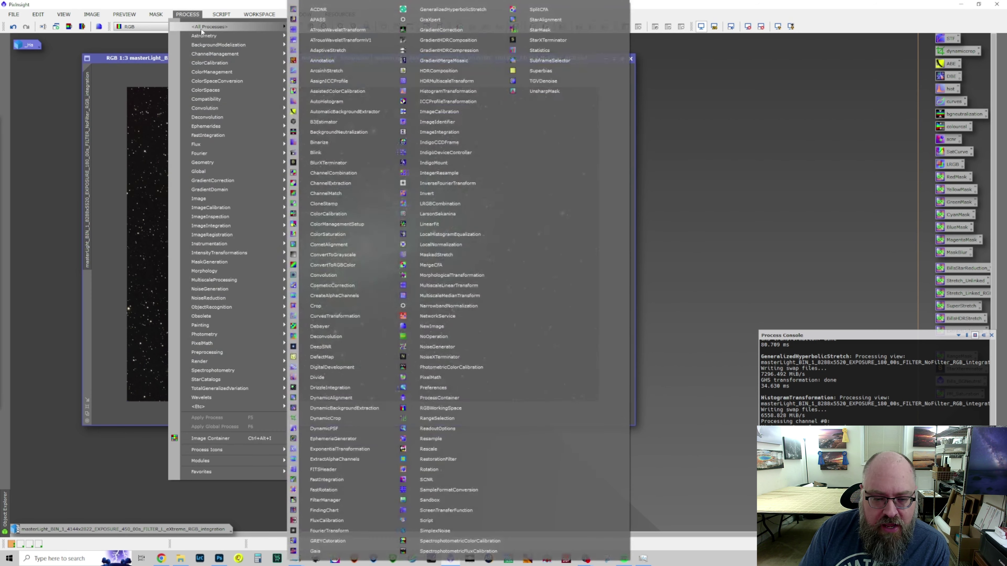
left_click(491, 376)
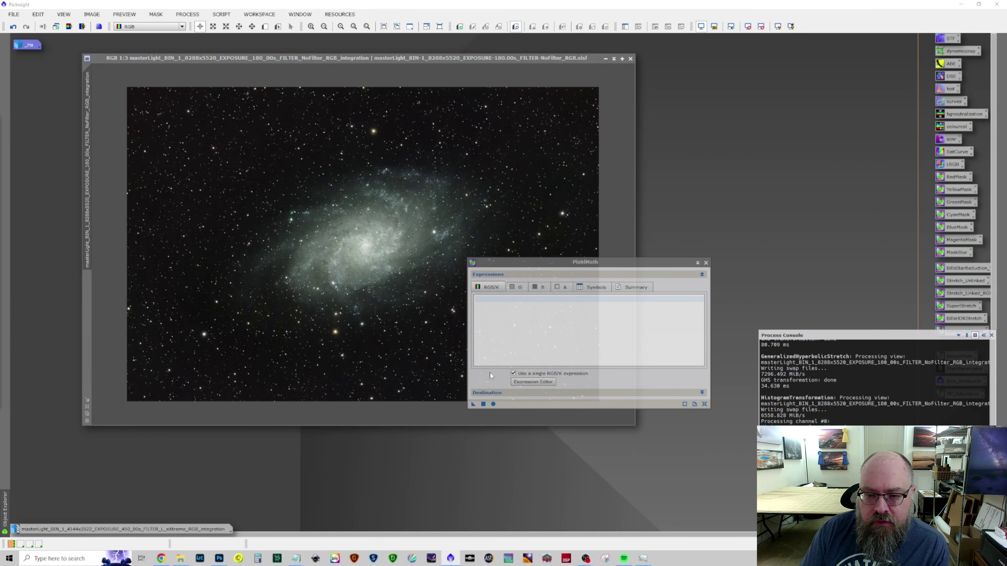
left_click_drag(618, 255, 584, 141)
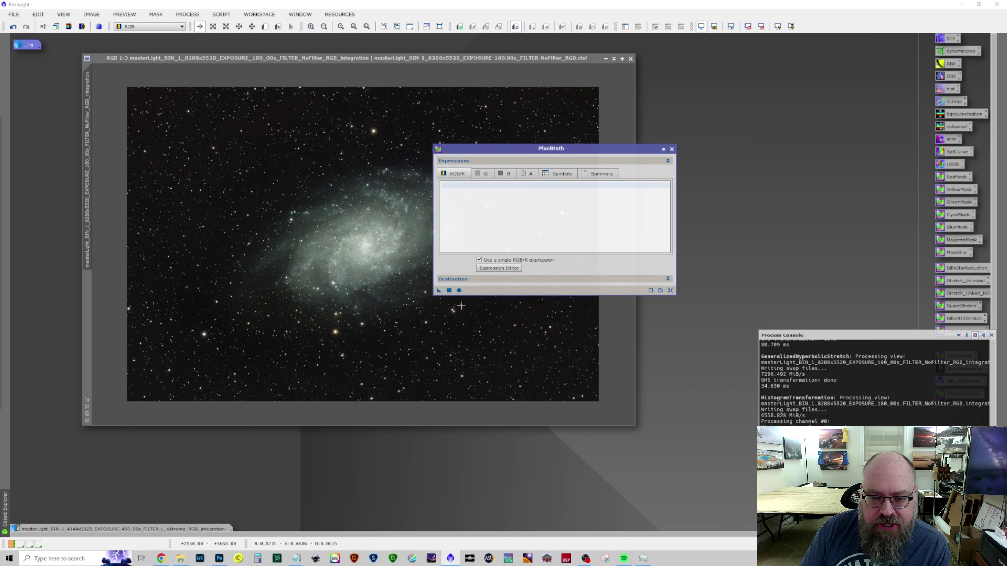
left_click(479, 260)
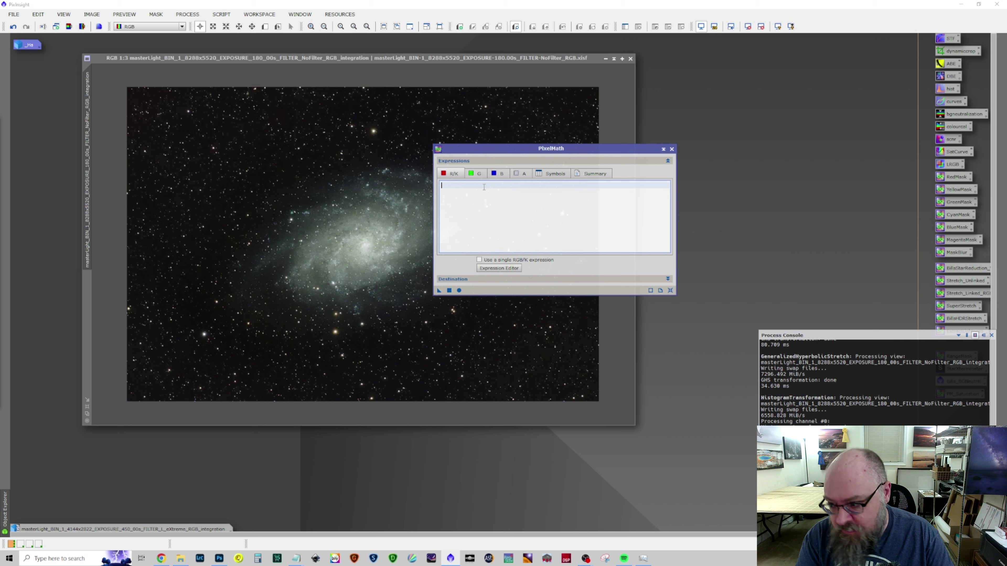
Enter the red expression $T+Ha*0.2(_Ha-med(_Ha)) and clear the green-channel expression line.
type("T+Ha(_Ha-me")
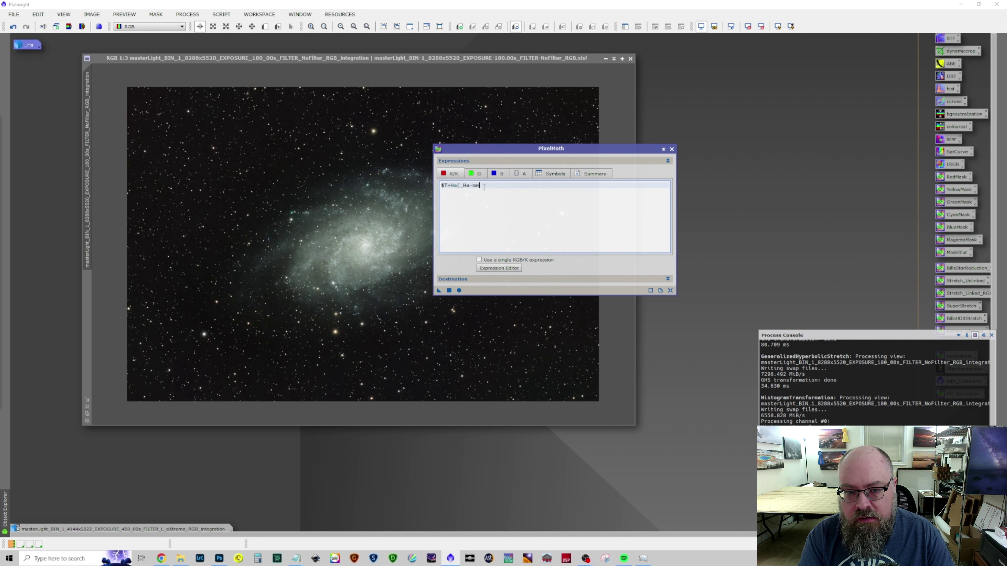
type("d(_Ha")
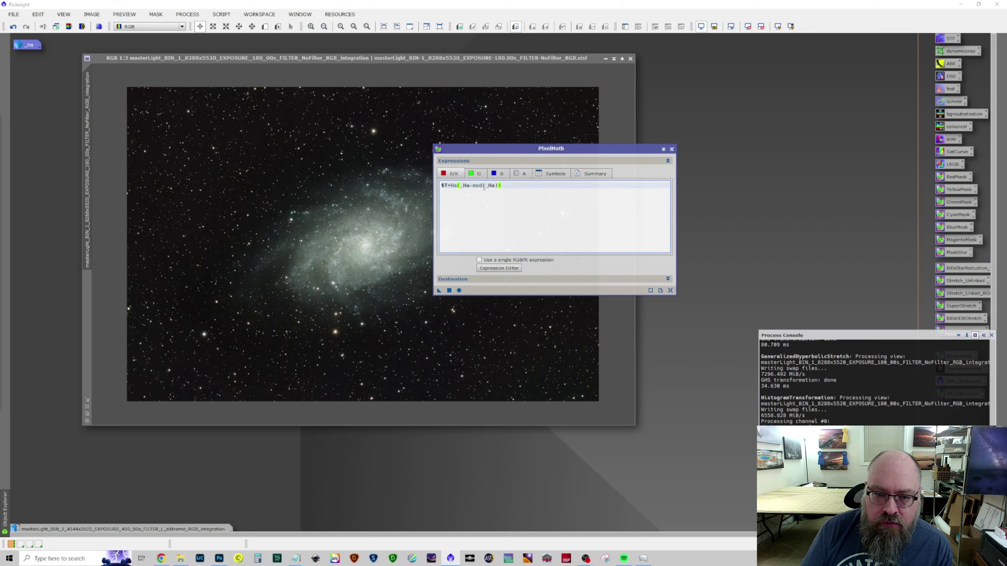
left_click(479, 176)
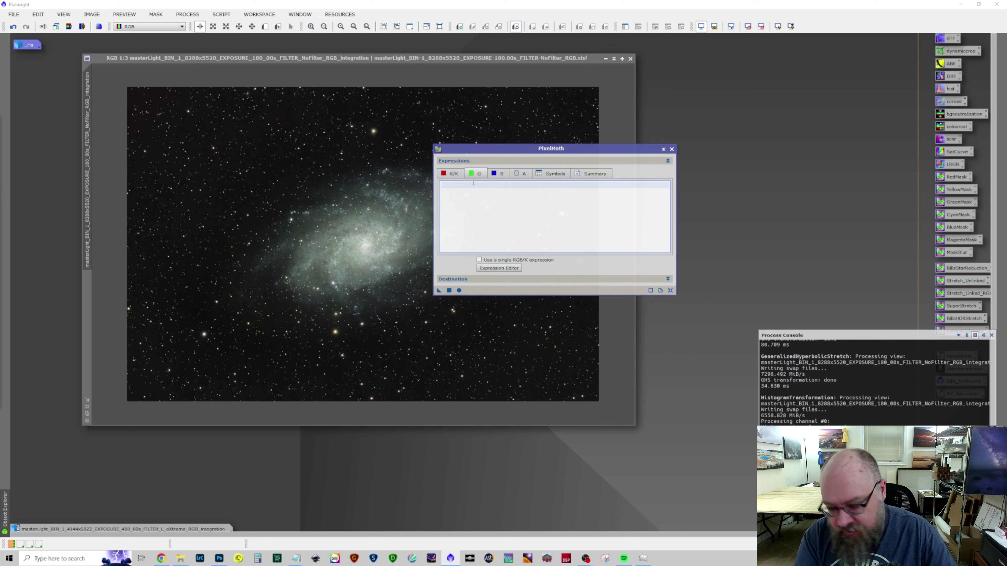
type("$T")
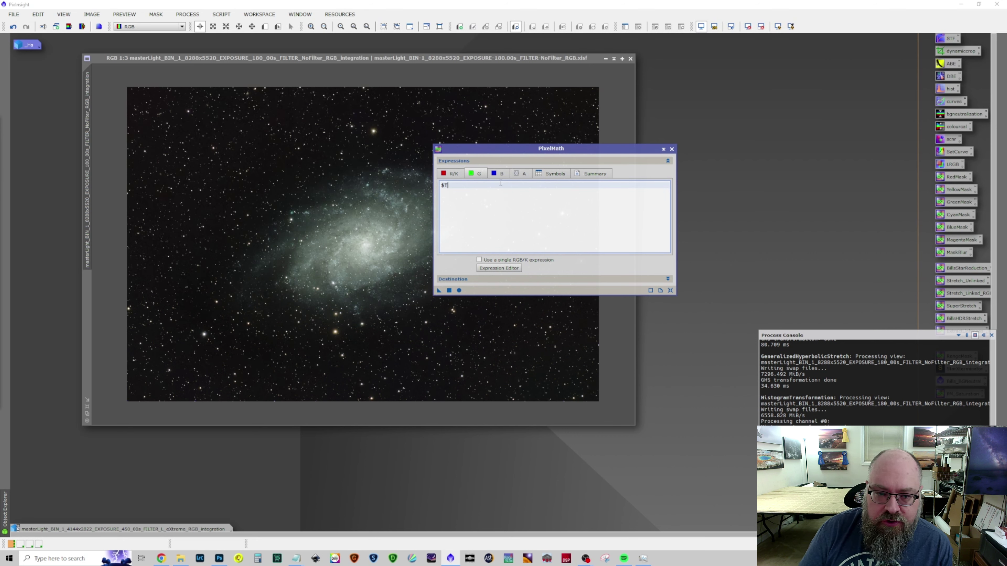
key("BackSpace")
key("BackSpace")
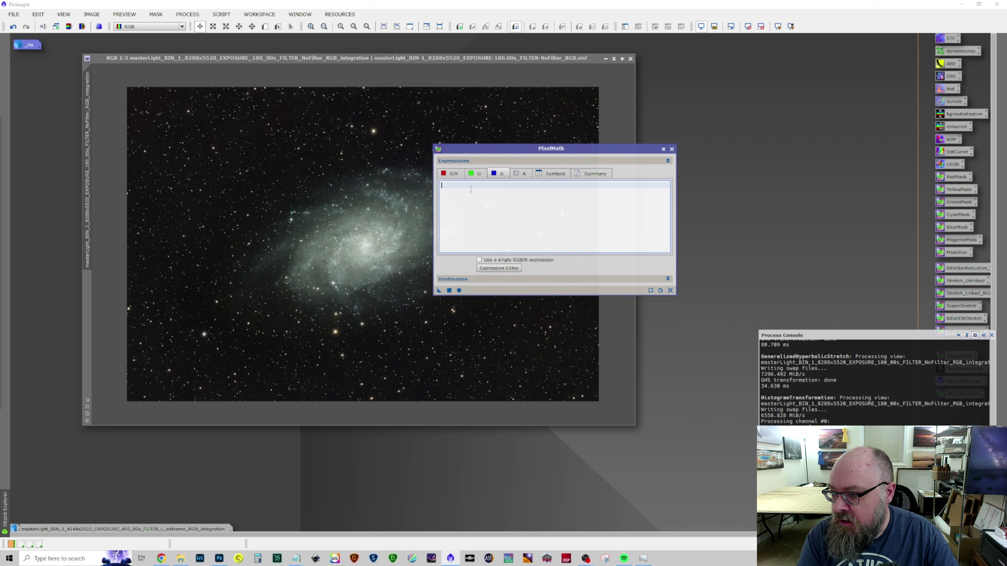
type("$T+H")
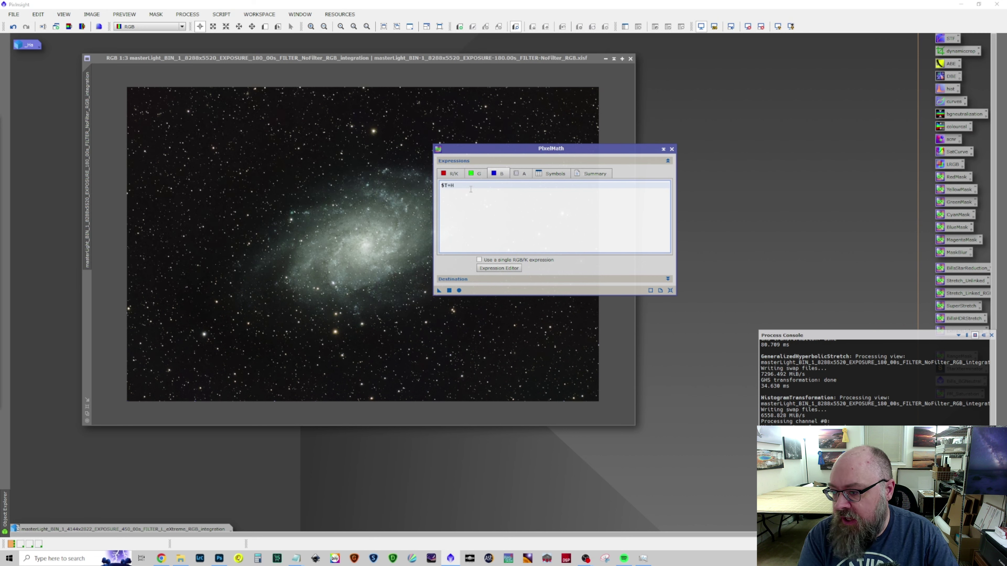
type("a(*")
key("BackSpace")
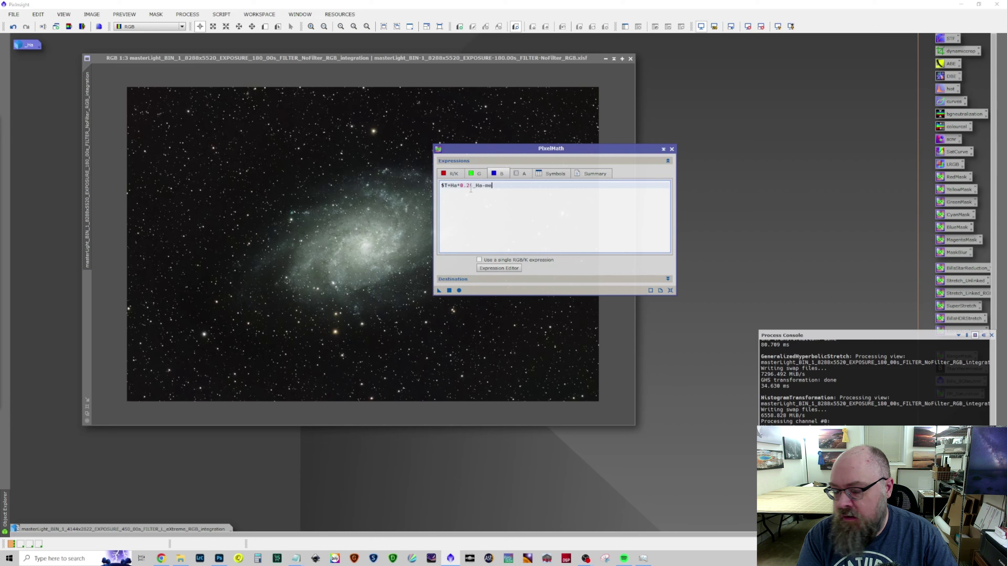
type("d(_Ha")
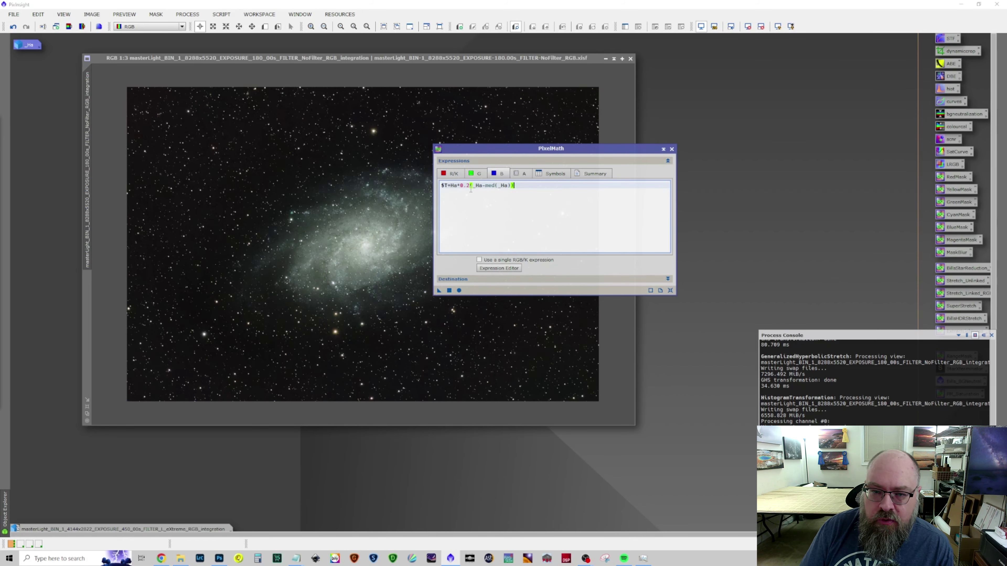
triple_click(512, 185)
key("Delete")
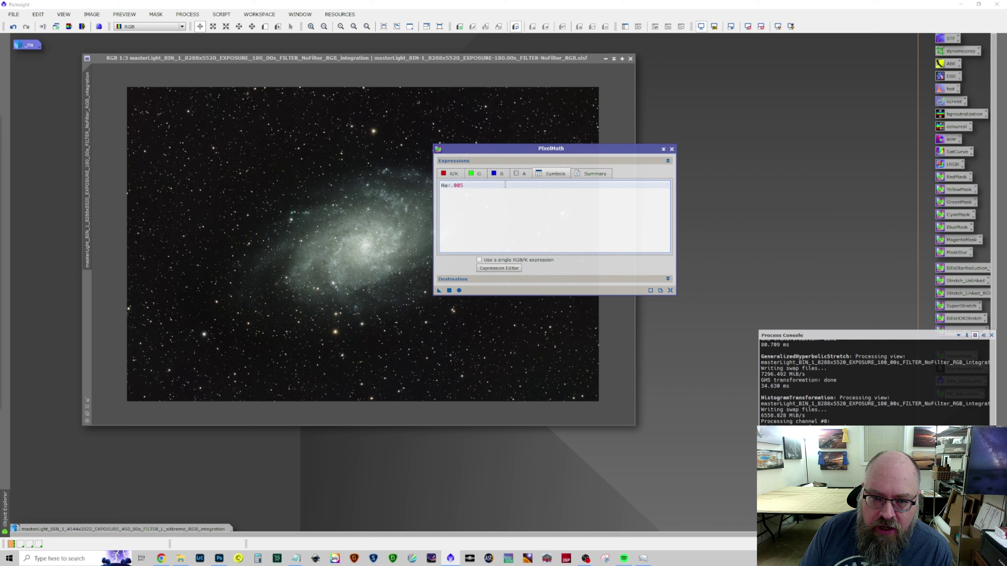
Move PixelMath off the galaxy, view the iconized _Ha image, then minimize it again.
left_click_drag(527, 149, 744, 82)
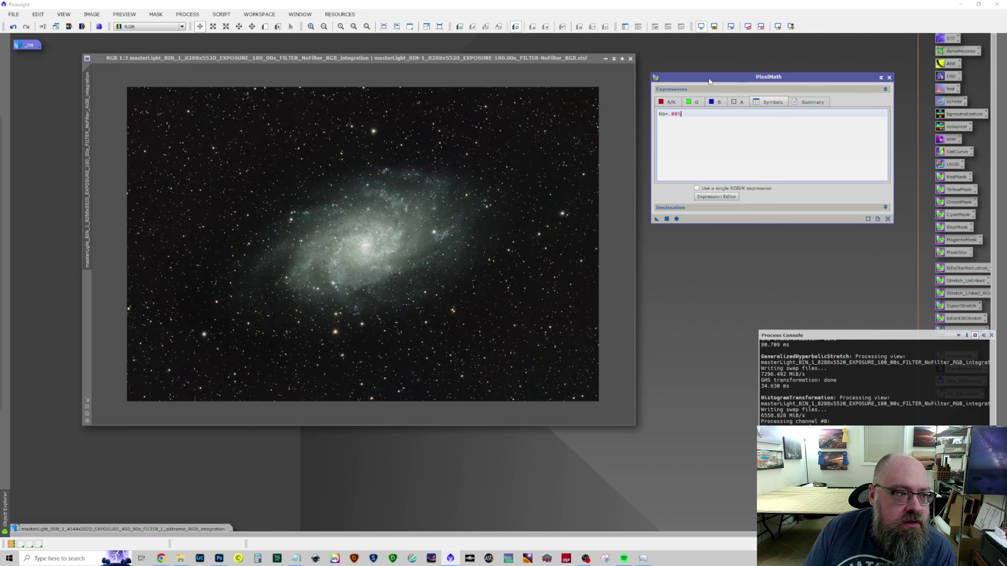
double_click(24, 49)
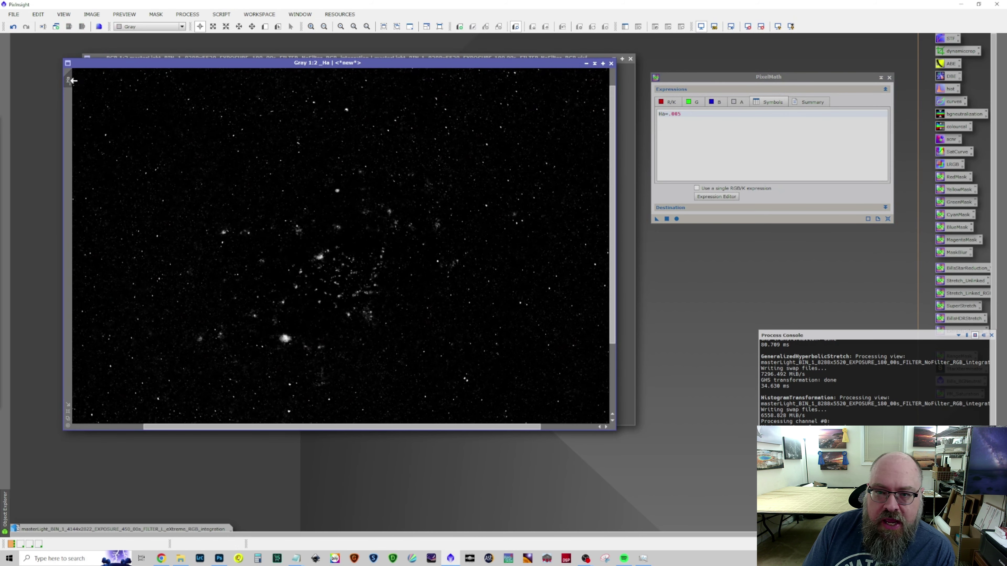
left_click(583, 63)
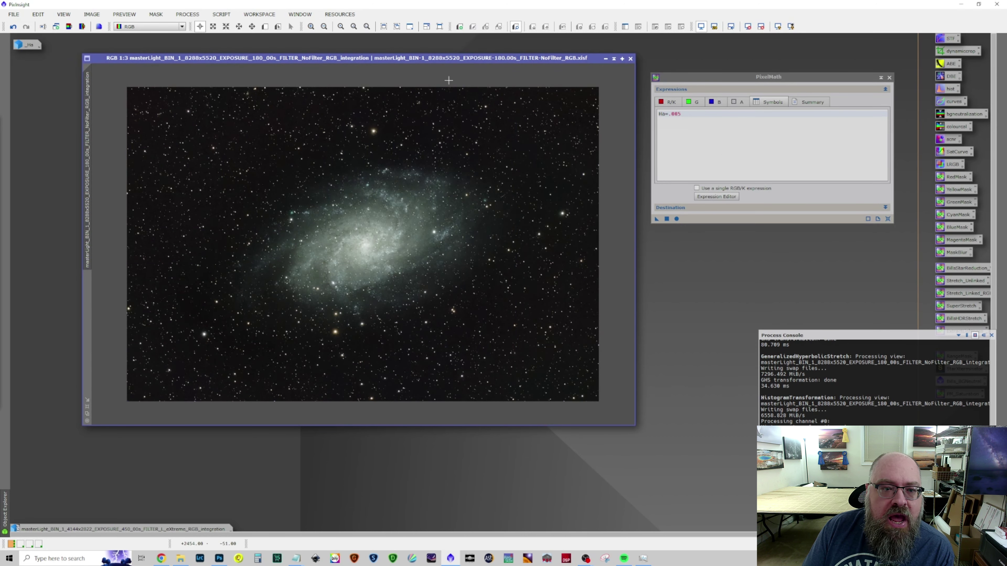
Move the galaxy window, run PixelMath on it once, and review the channel expressions.
left_click_drag(365, 60, 338, 58)
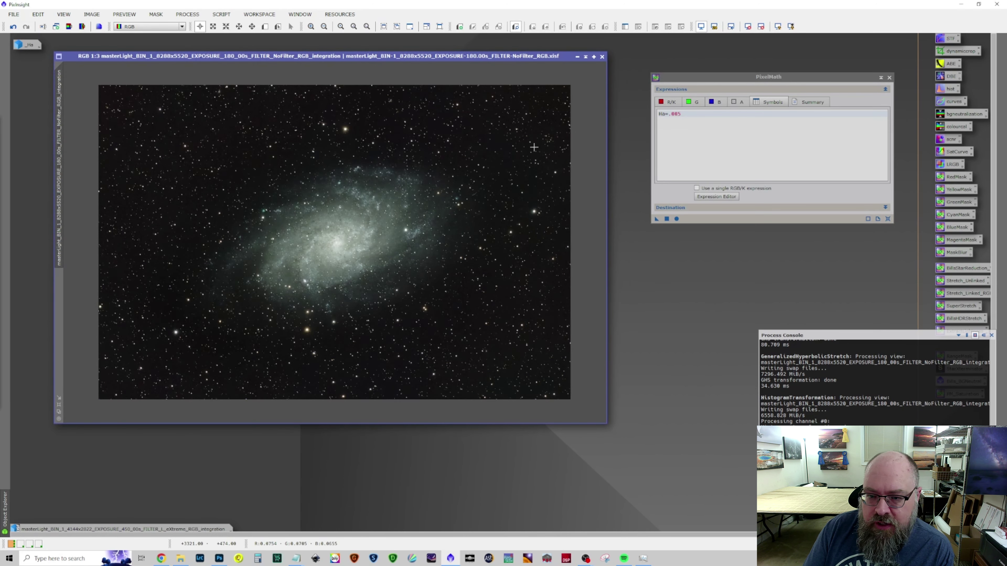
left_click_drag(655, 219, 374, 226)
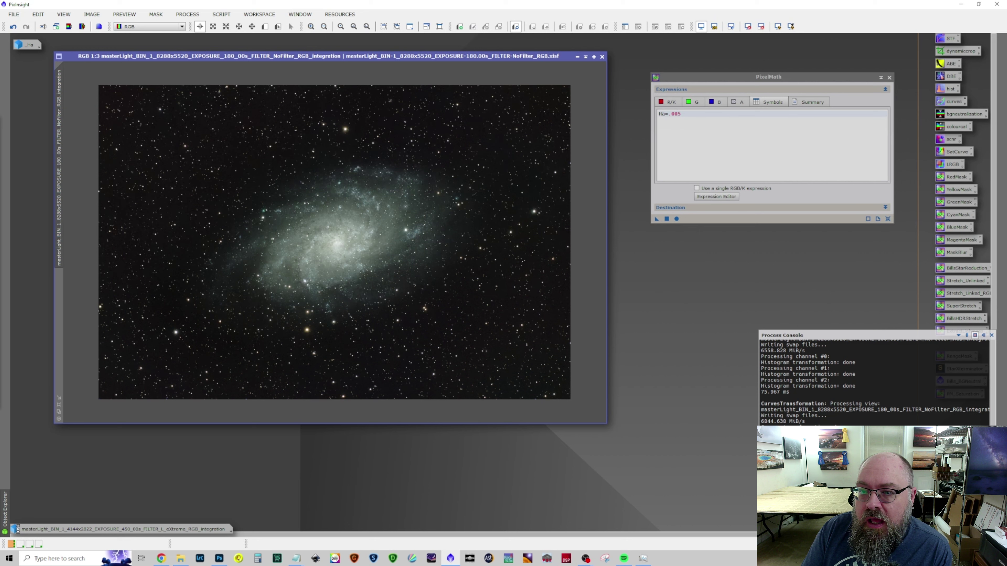
left_click(720, 103)
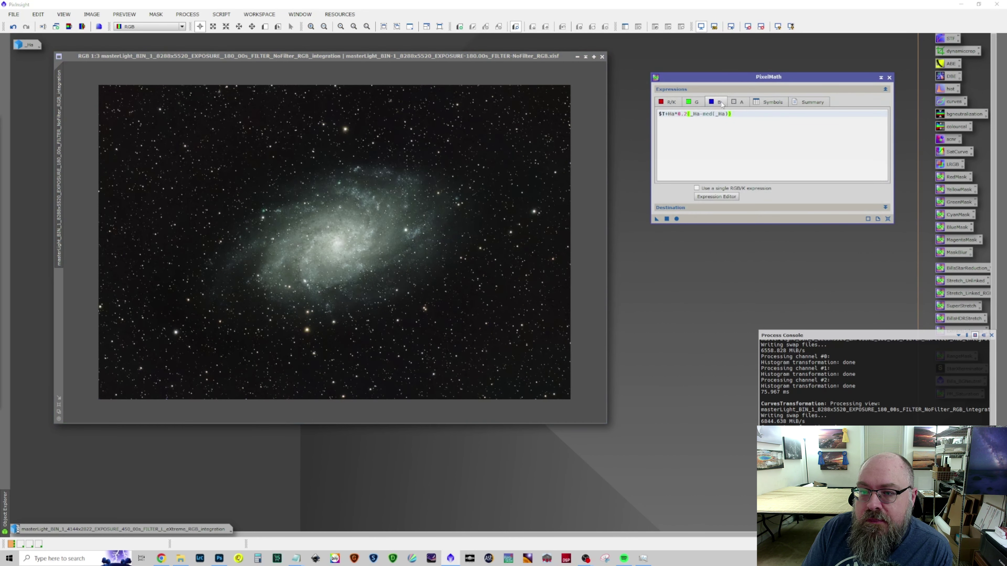
left_click(715, 103)
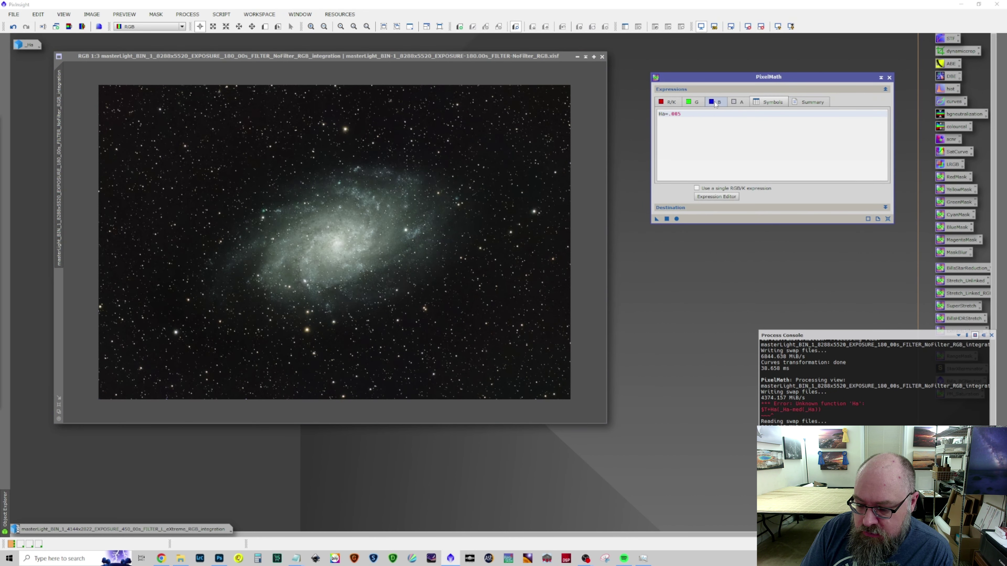
left_click(673, 103)
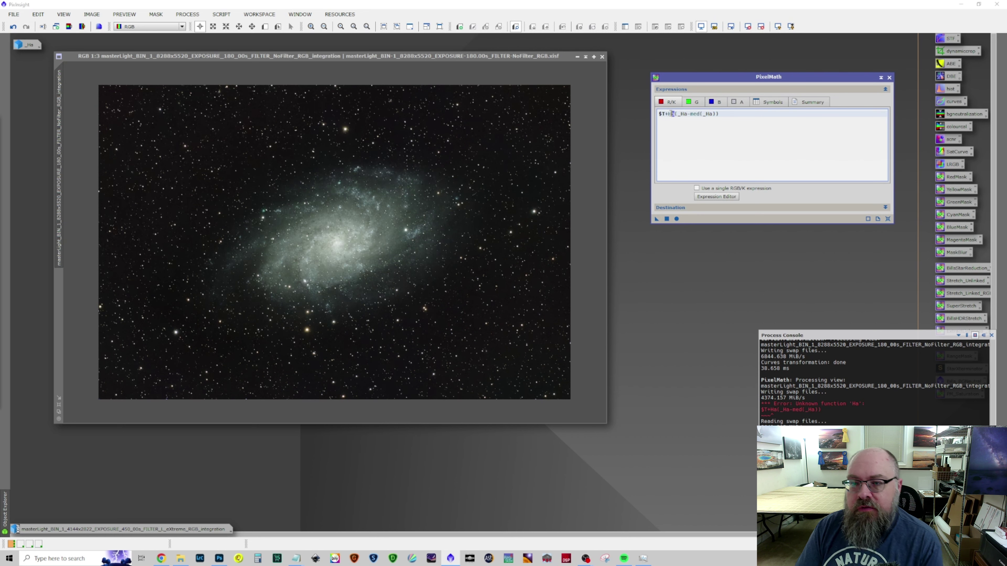
Edit the red-channel expression so the Ha symbol becomes the B* multiplier.
key("shift+ctrl+Left")
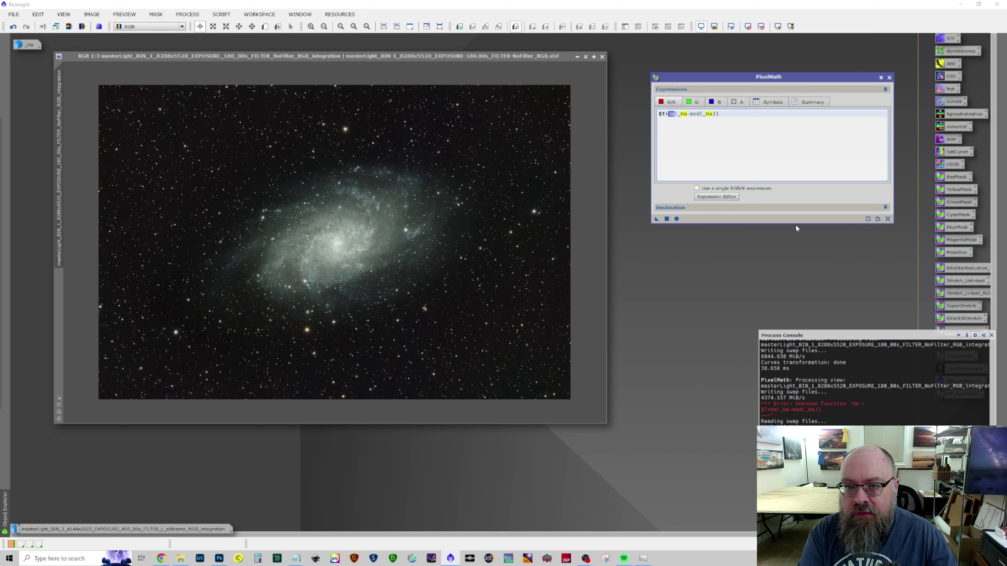
type("B")
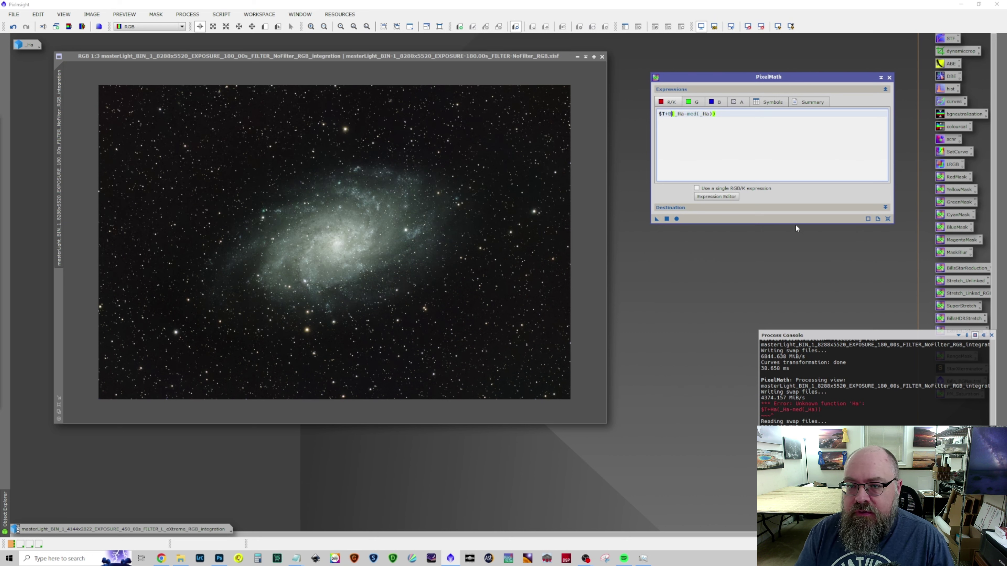
key("BackSpace")
type("Ha*0.2")
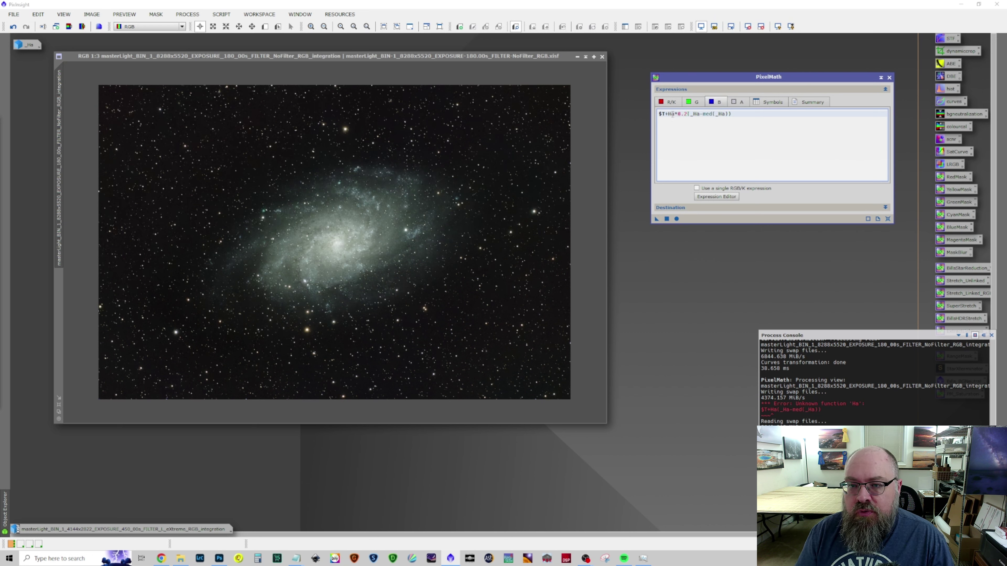
left_click_drag(668, 114, 671, 114)
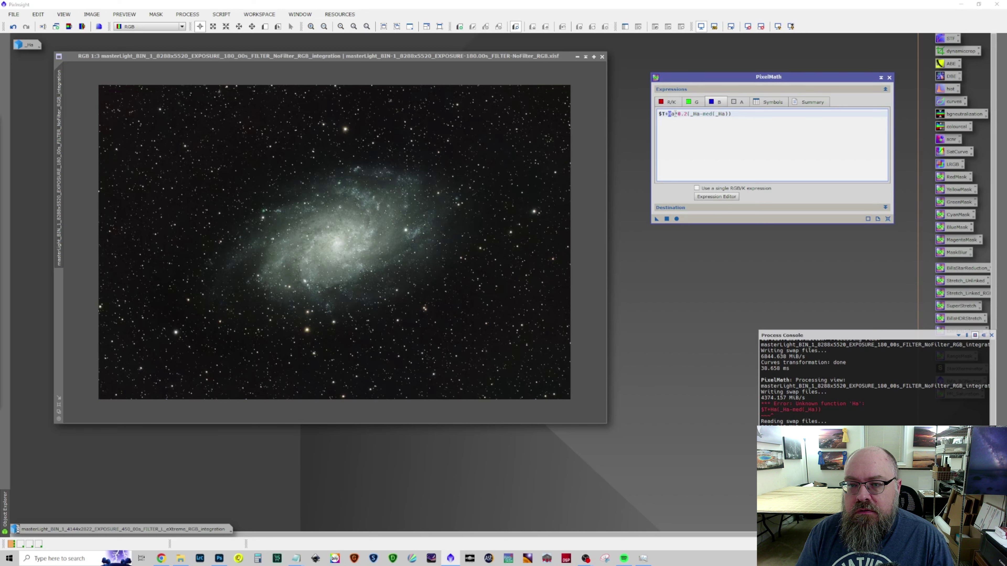
key("Delete")
key("Delete")
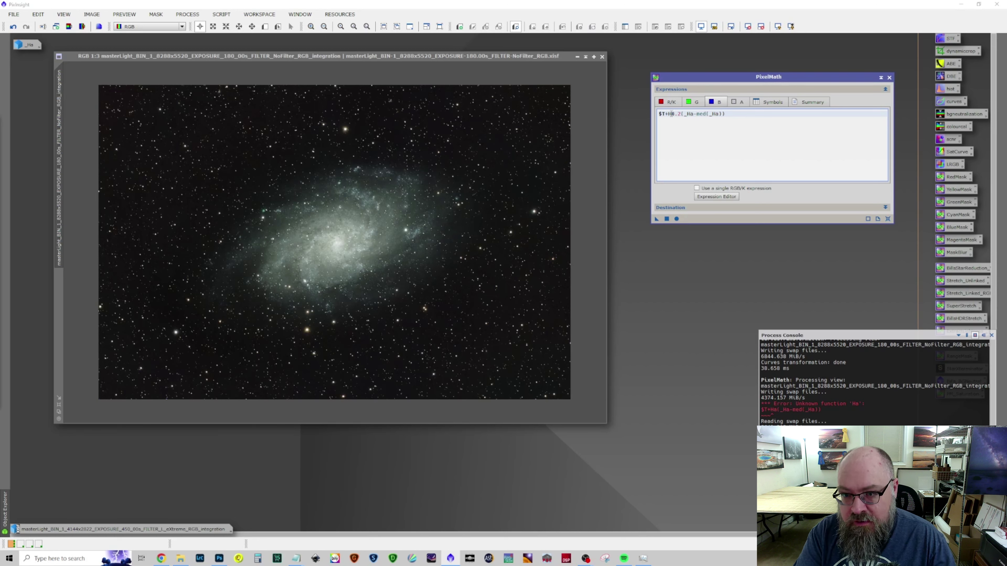
key("BackSpace")
type("B")
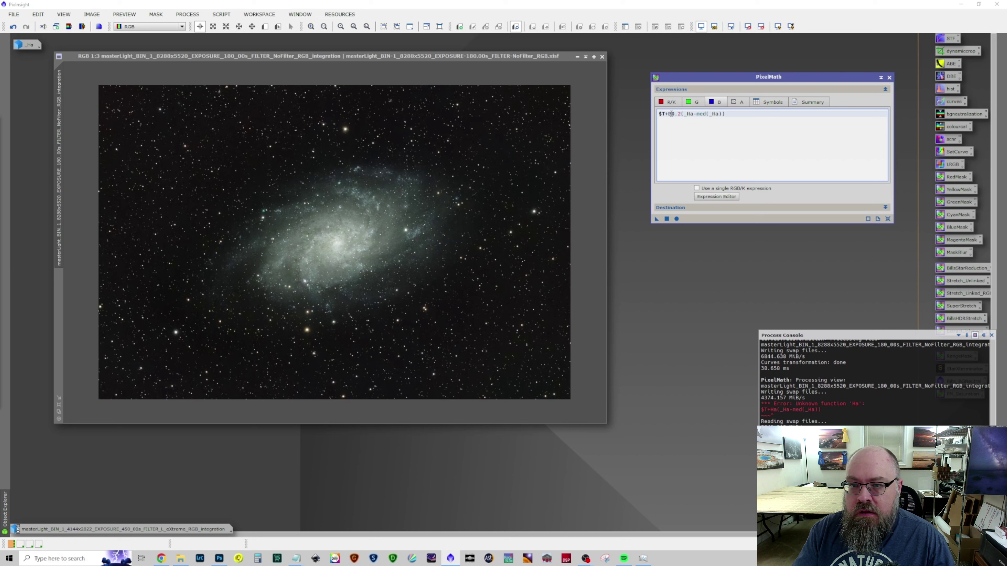
type("*")
Rename the symbol Ha to B and apply PixelMath to the galaxy image.
left_click(770, 102)
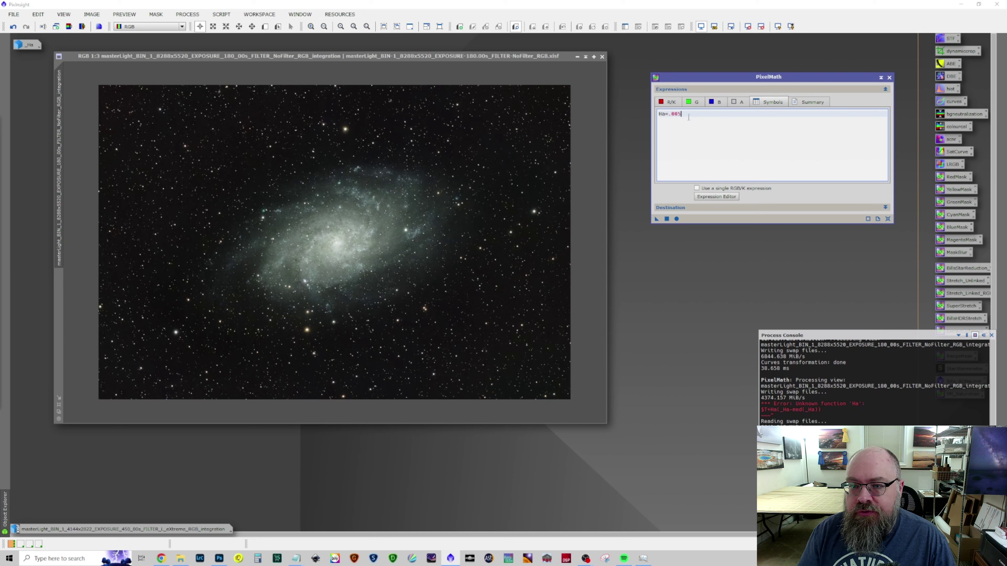
double_click(662, 114)
type("B")
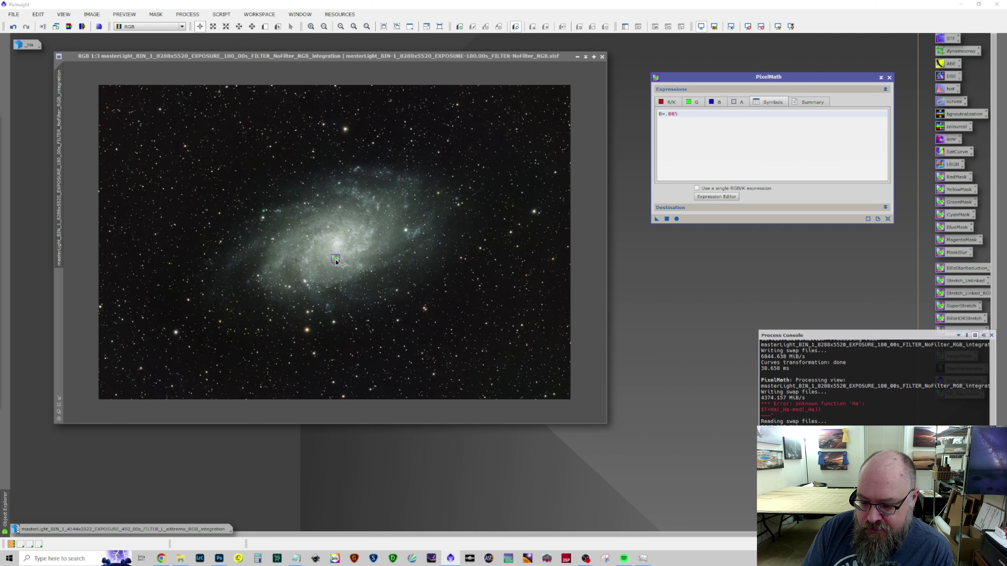
left_click_drag(336, 260, 336, 260)
Insert a * after 0.2 in the blue-channel expression and reapply to the galaxy.
left_click(716, 103)
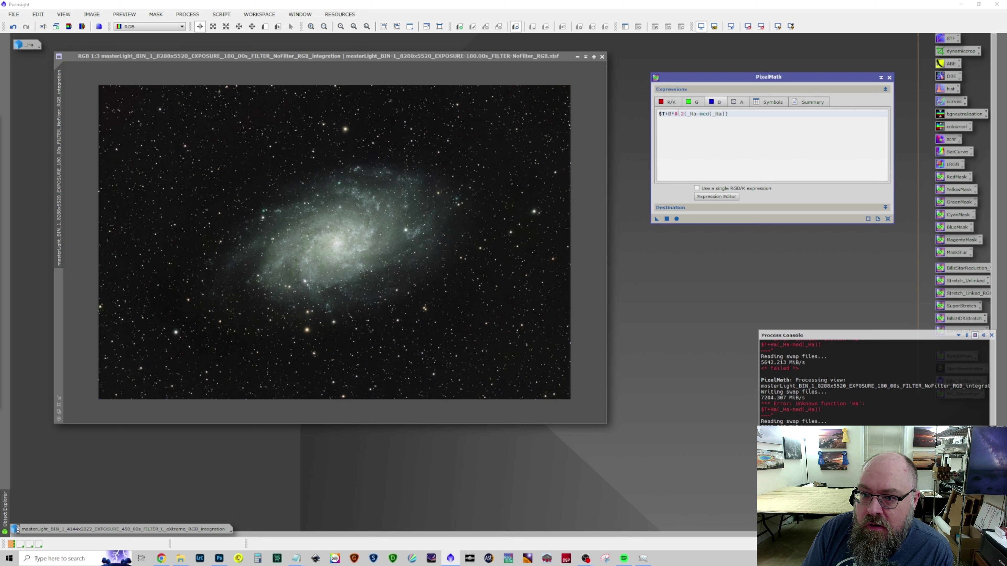
left_click(685, 114)
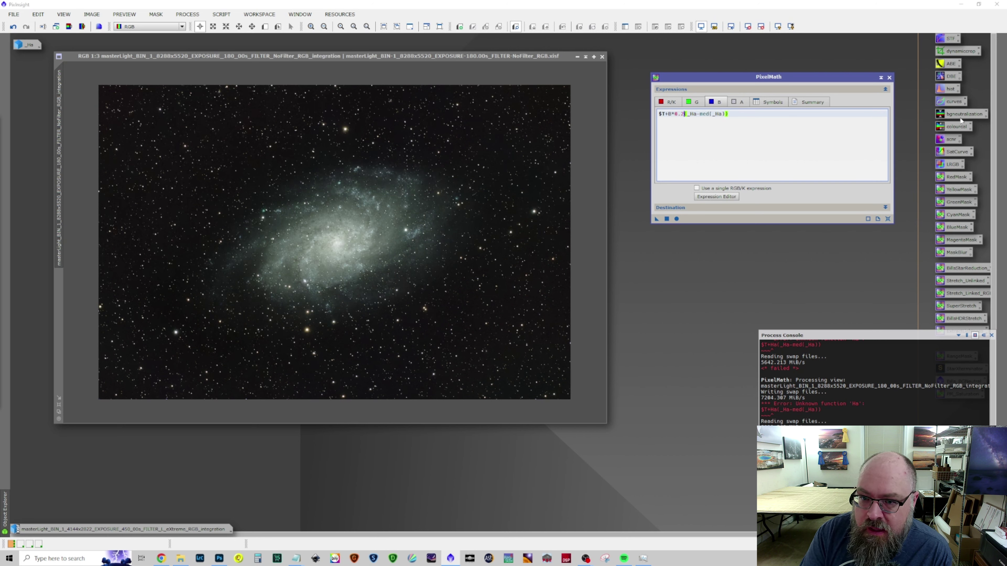
type("*")
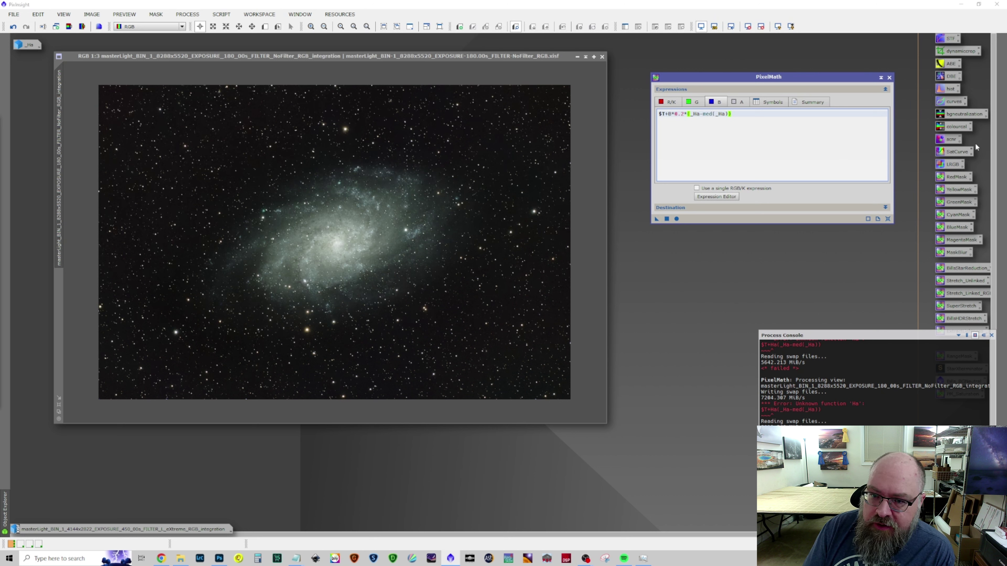
left_click_drag(683, 115, 686, 115)
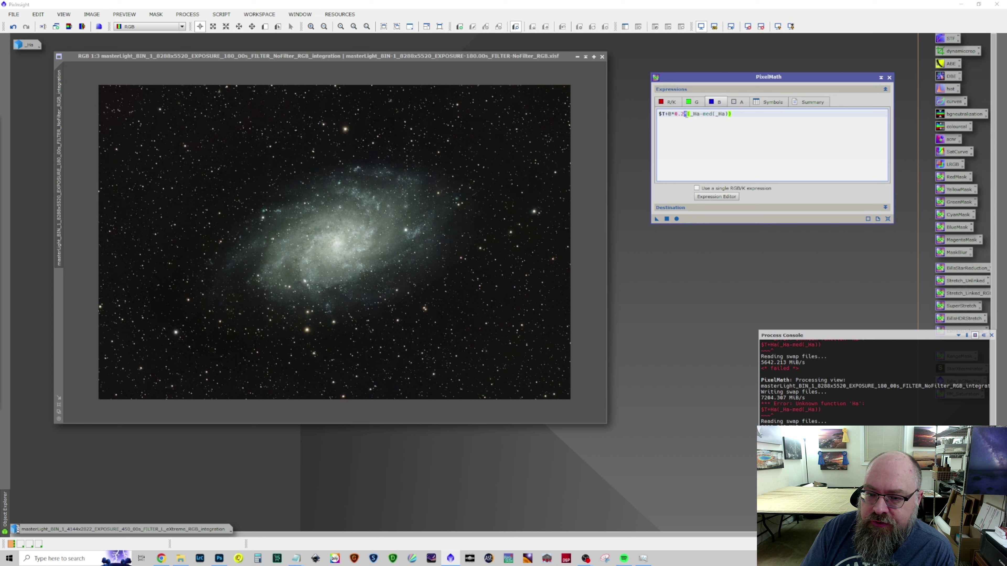
left_click_drag(660, 221, 605, 246)
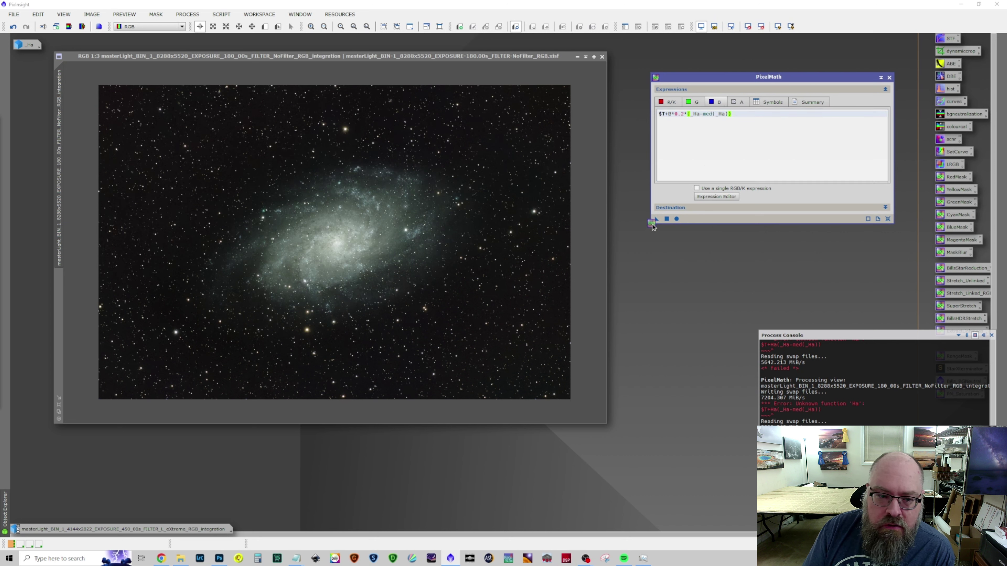
left_click_drag(652, 226, 404, 238)
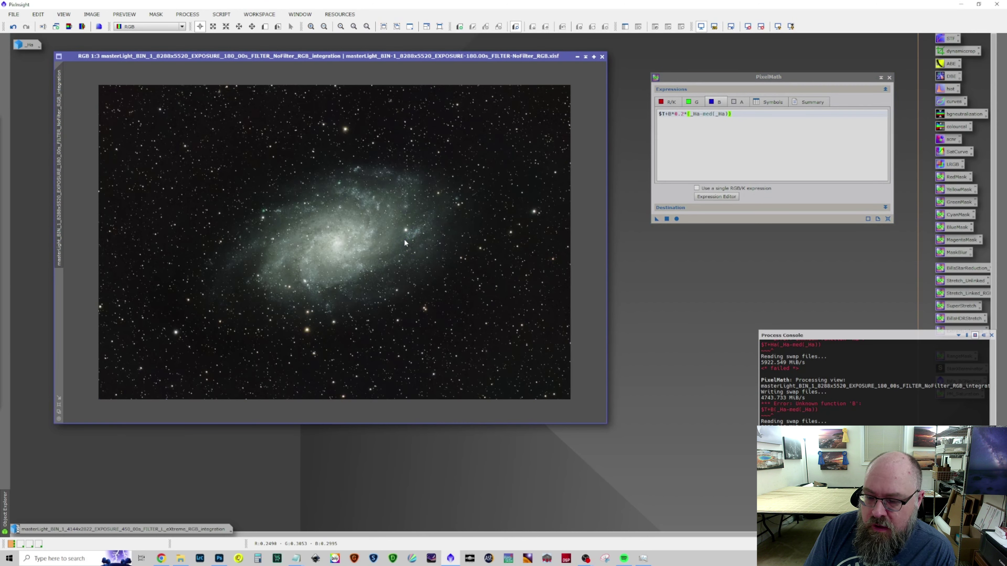
Add the missing * to the red-channel expression and apply the corrected expressions.
left_click(675, 107)
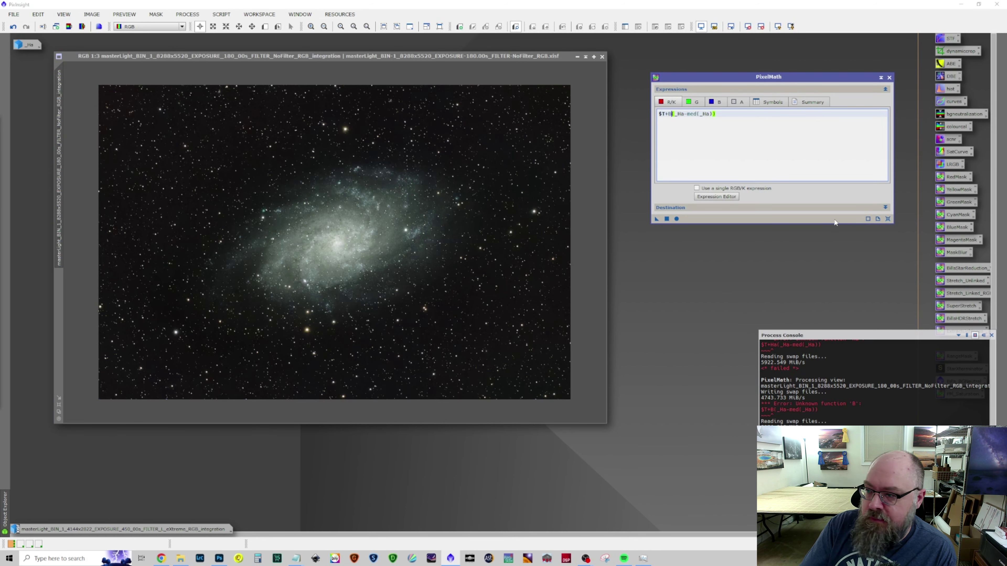
type("*")
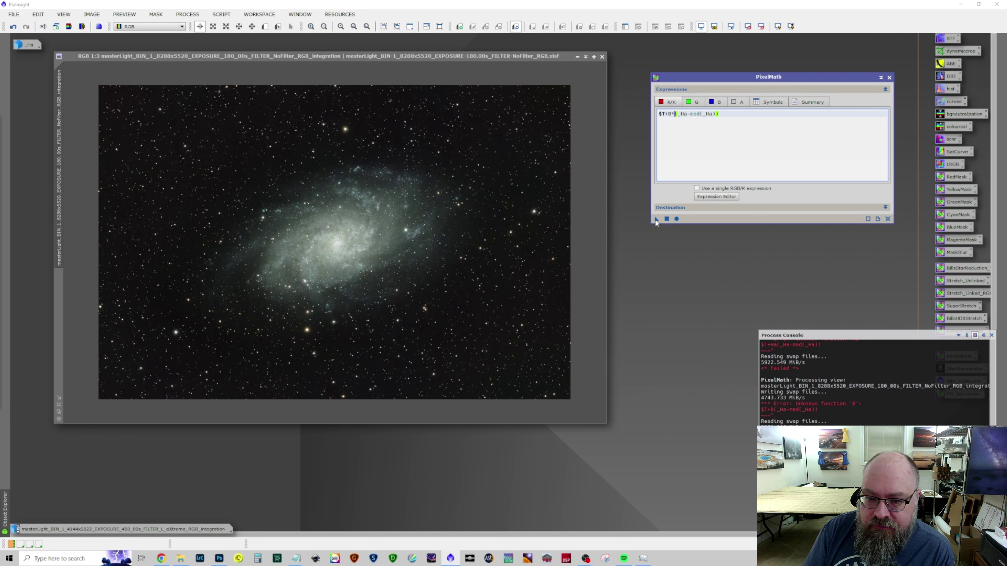
left_click_drag(656, 219, 363, 240)
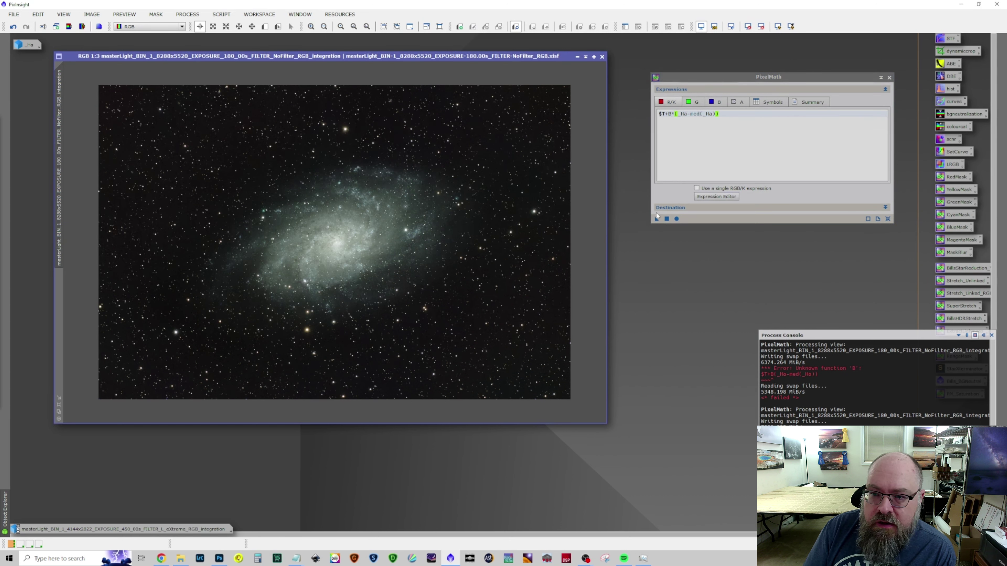
Change the symbol value B from .05 to 1 in PixelMath.
left_click(741, 102)
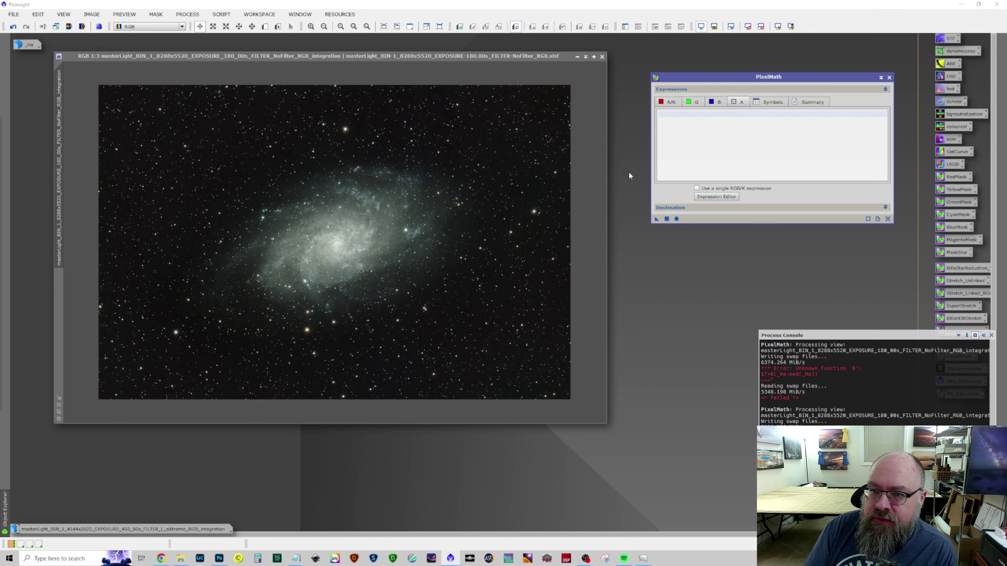
left_click(765, 102)
scroll(336, 203, "up", 3)
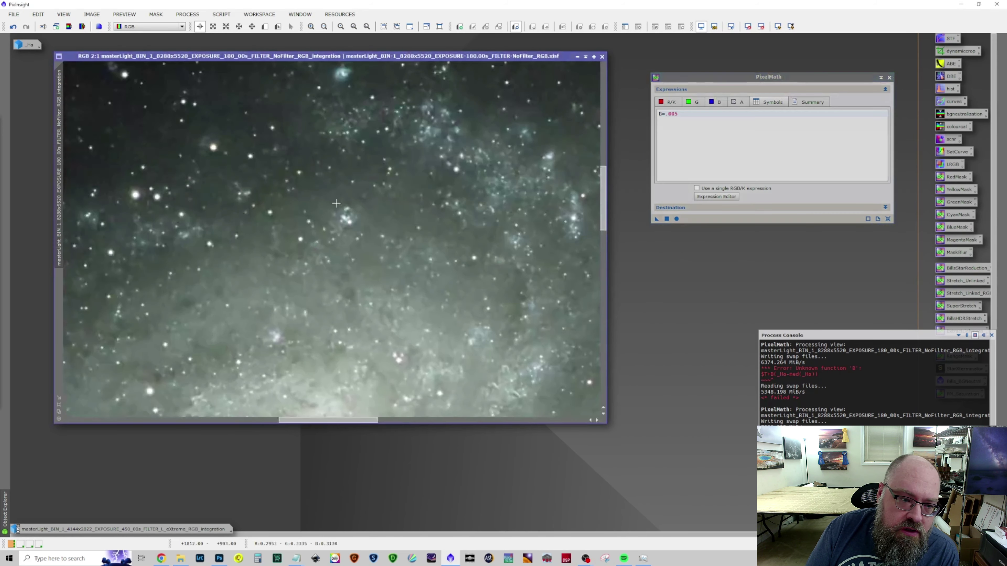
scroll(336, 203, "down", 2)
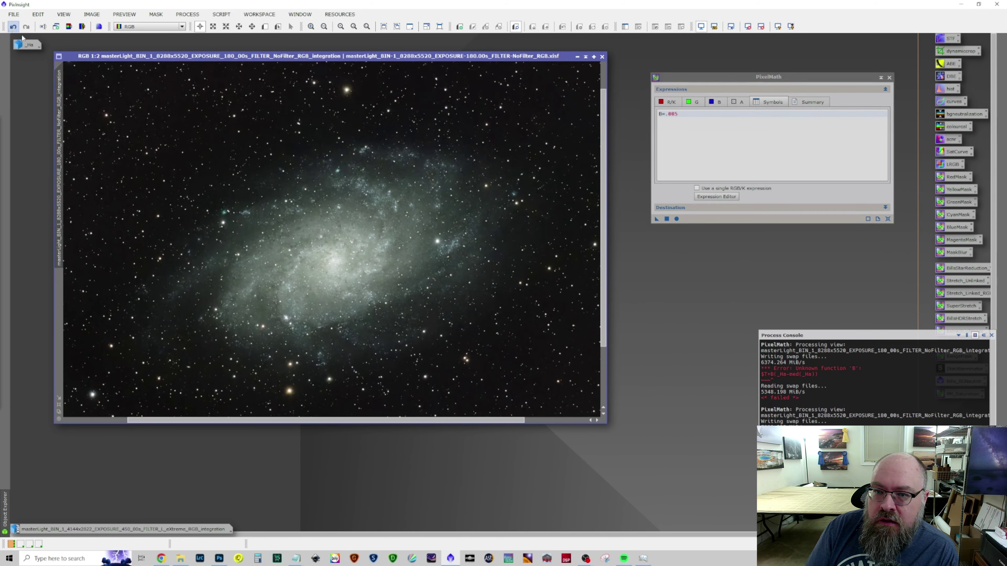
left_click(674, 114)
double_click(674, 114)
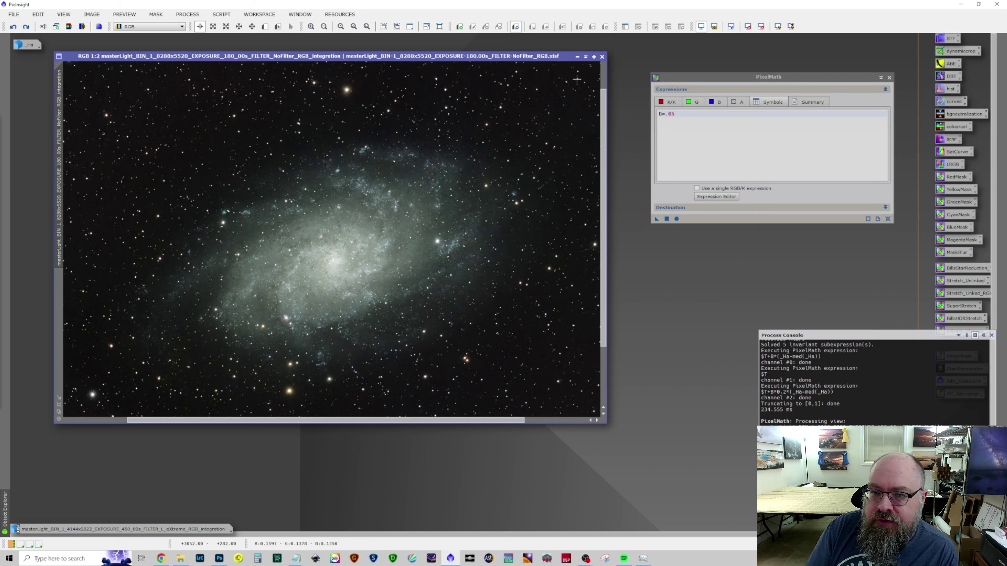
left_click(673, 114)
left_click_drag(674, 114, 666, 114)
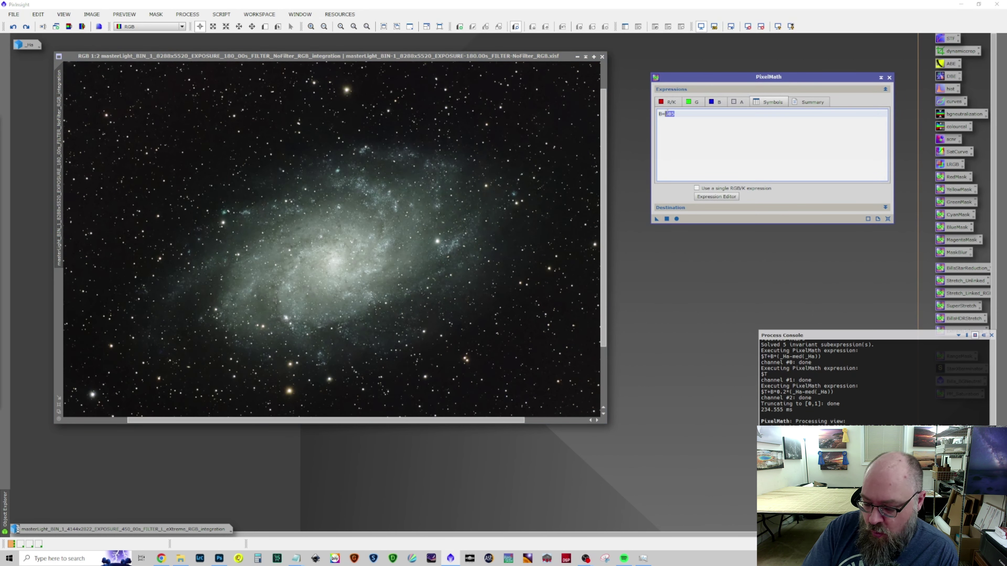
type("1")
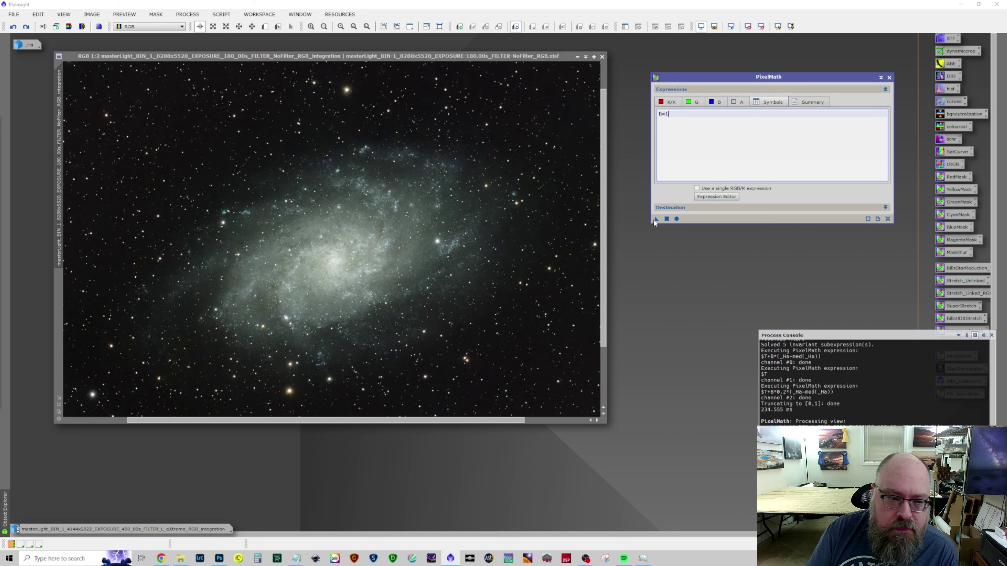
Apply the Ha blend to the RGB galaxy and zoom to inspect the pink regions.
left_click_drag(656, 218, 364, 240)
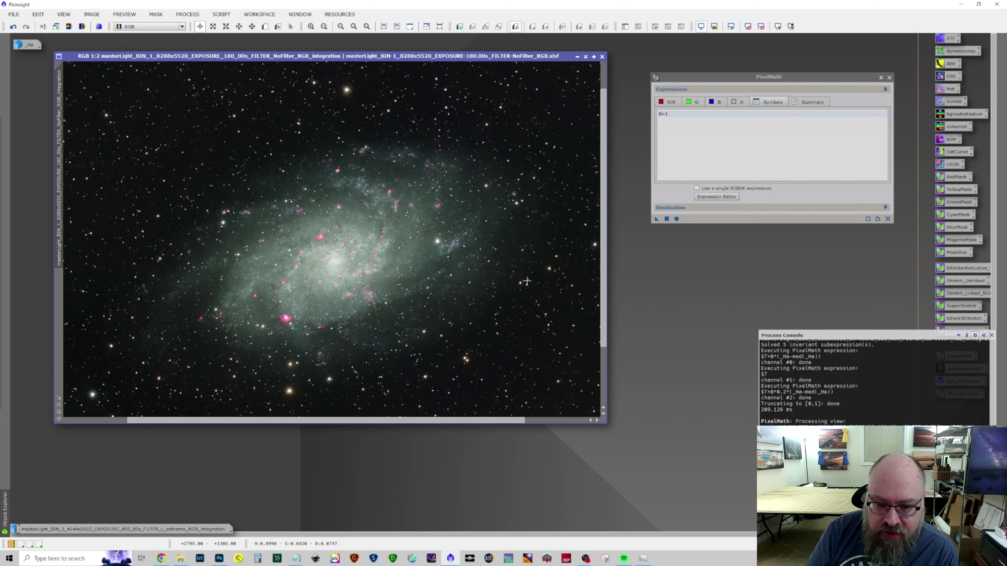
scroll(549, 319, "up", 4)
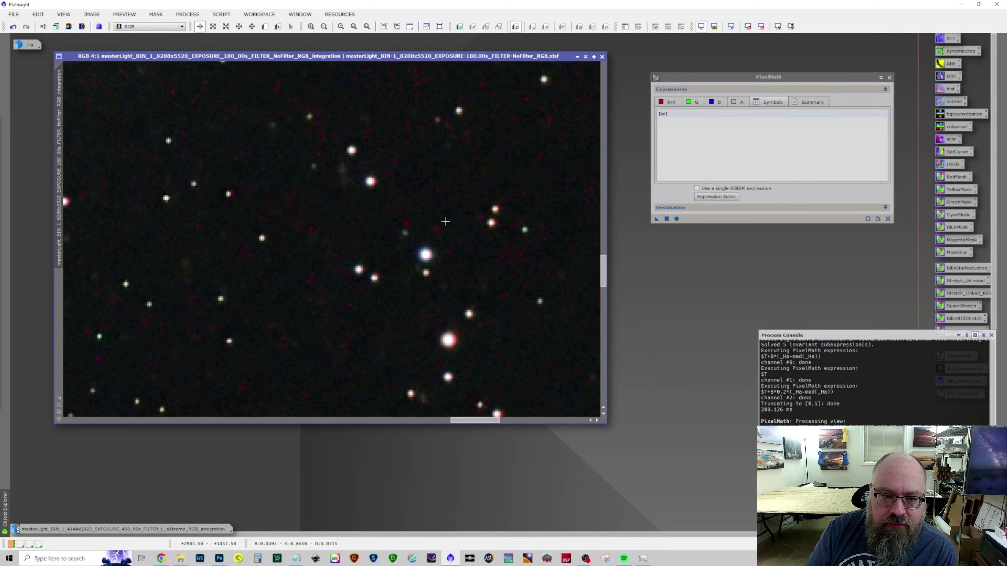
scroll(446, 222, "down", 5)
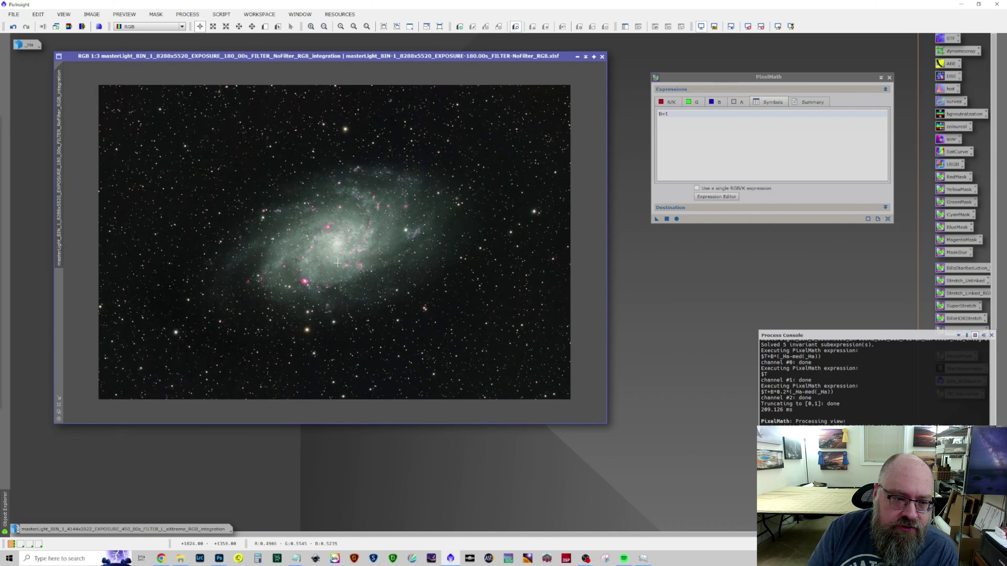
scroll(304, 282, "up", 3)
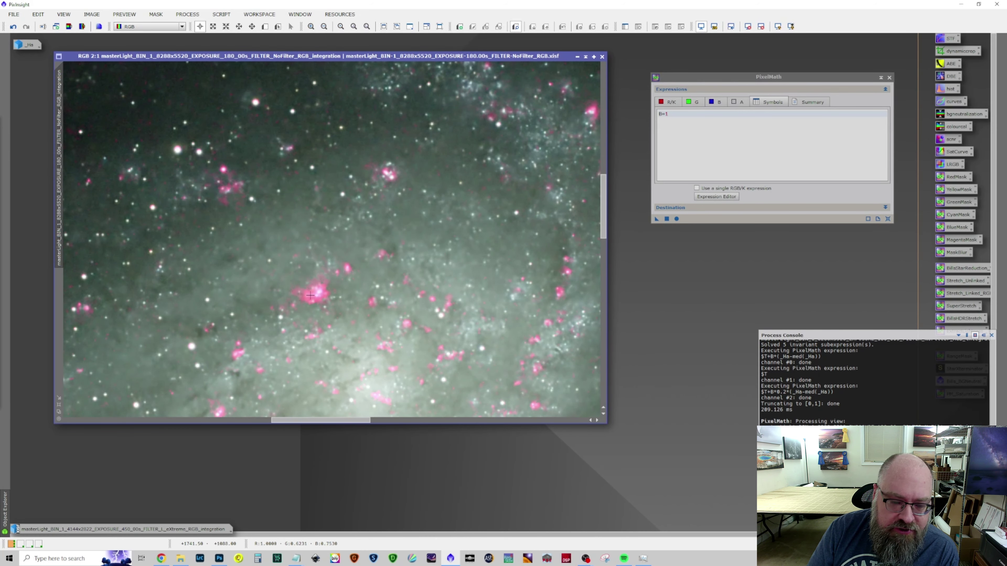
scroll(377, 299, "down", 3)
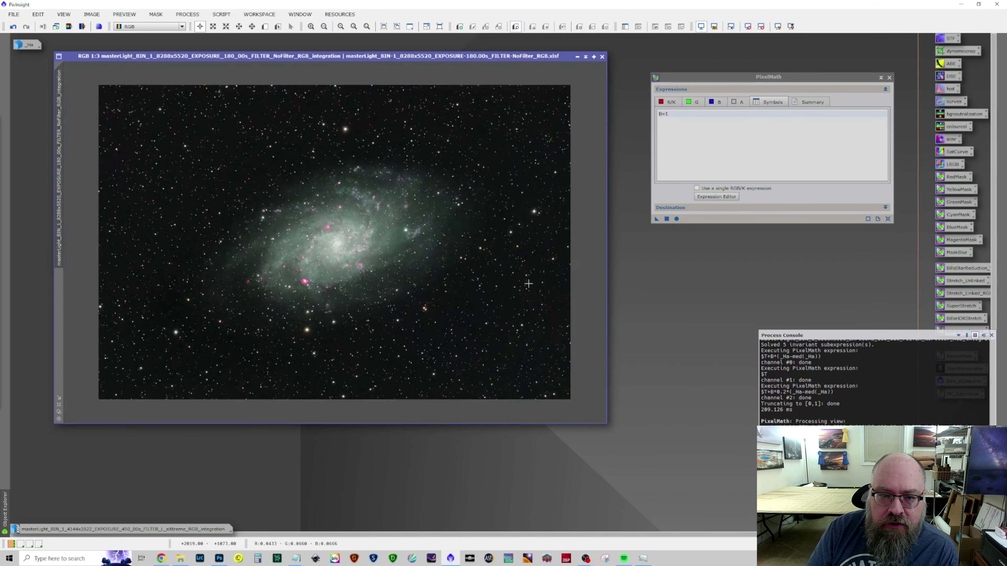
scroll(487, 137, "up", 5)
scroll(488, 137, "down", 7)
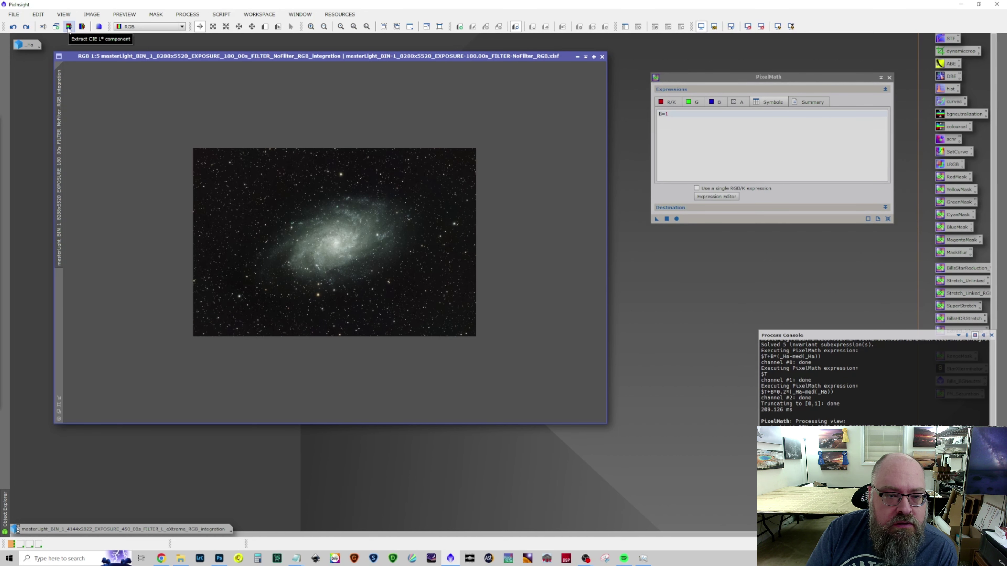
Extract the CIE L* lightness as a grayscale _L image, then open HistogramTransformation.
left_click(69, 27)
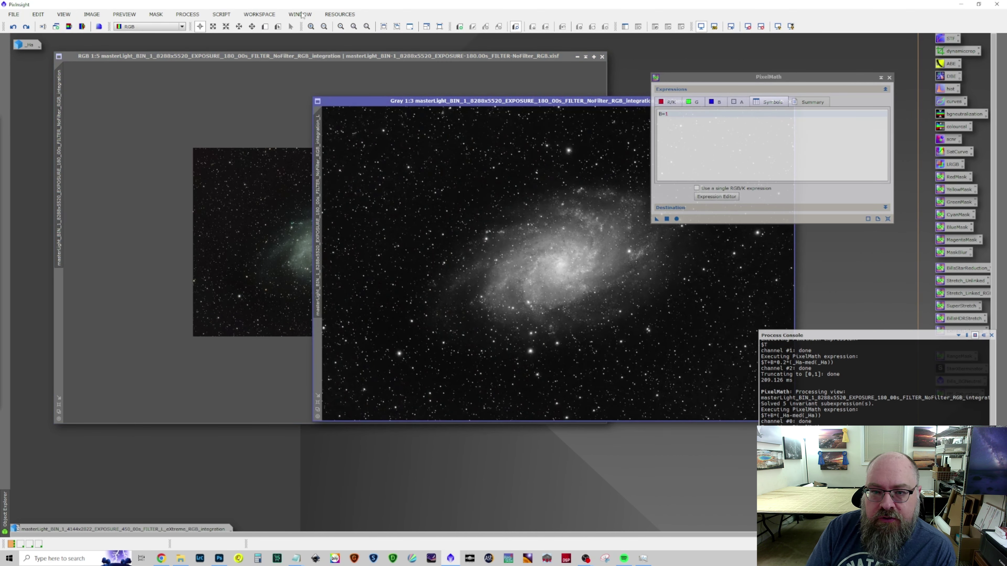
left_click_drag(565, 102, 332, 85)
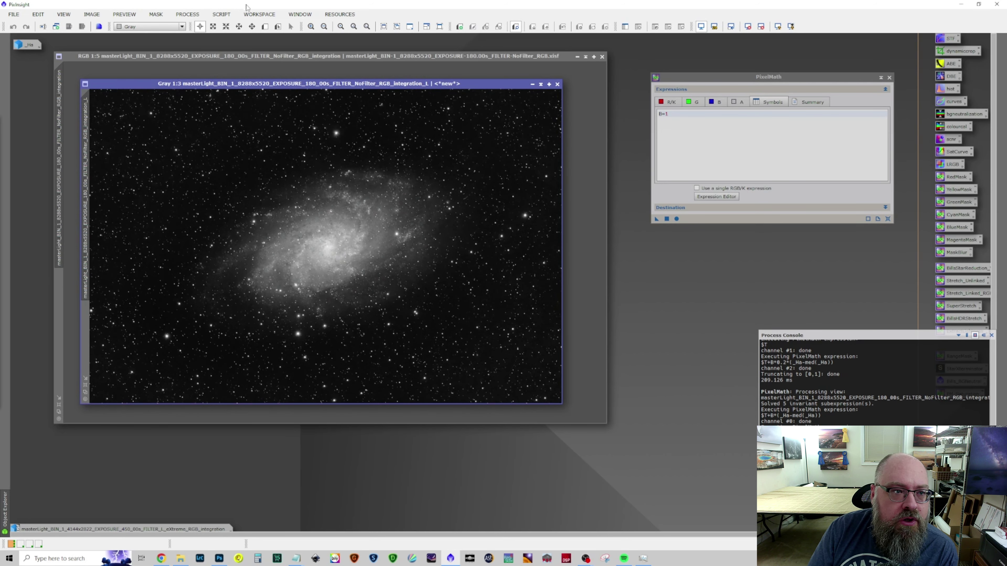
left_click(189, 14)
mouse_move(230, 27)
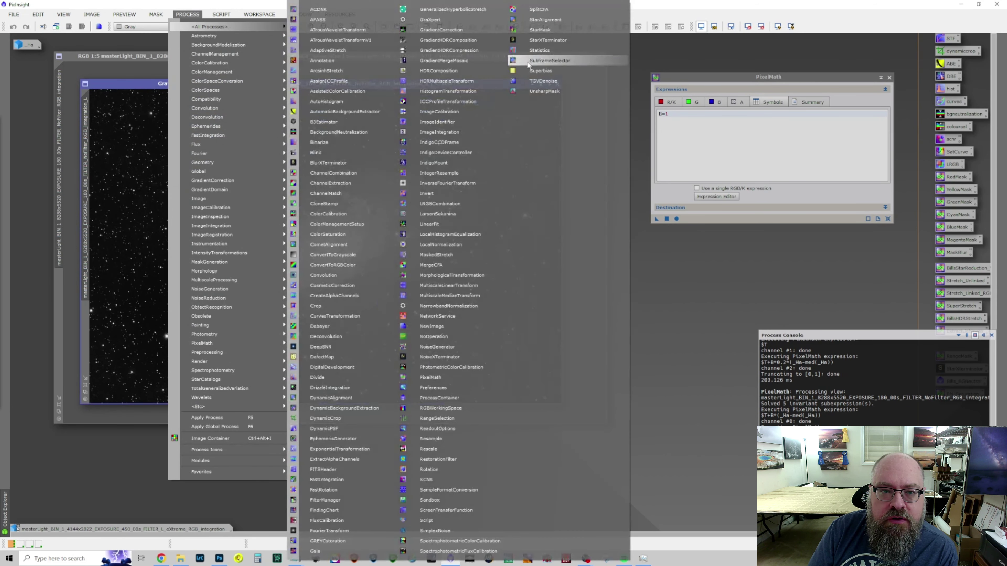
left_click(474, 91)
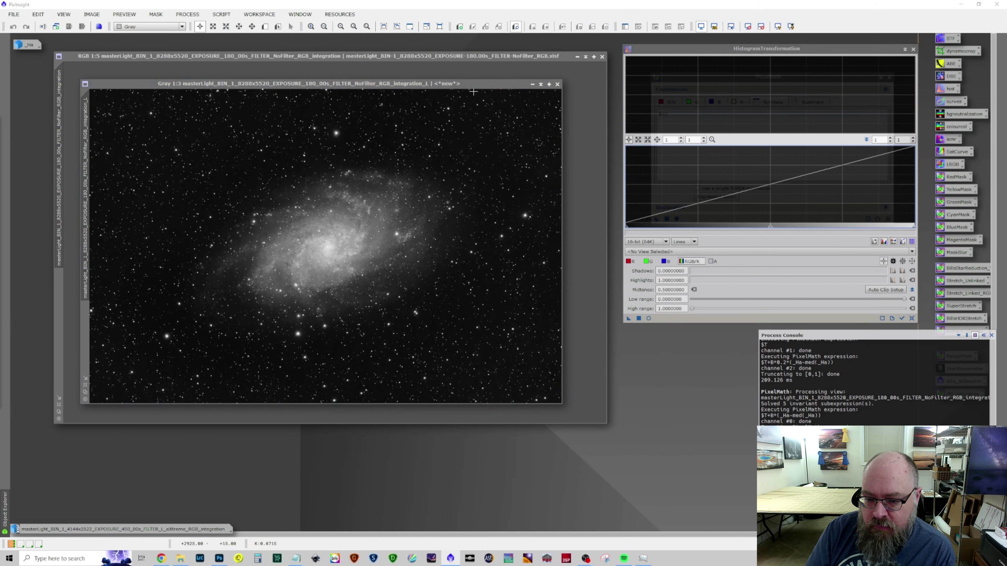
Stretch the _L image to shadows 0.0557 and midtones 0.534, then reset the histogram.
left_click(648, 319)
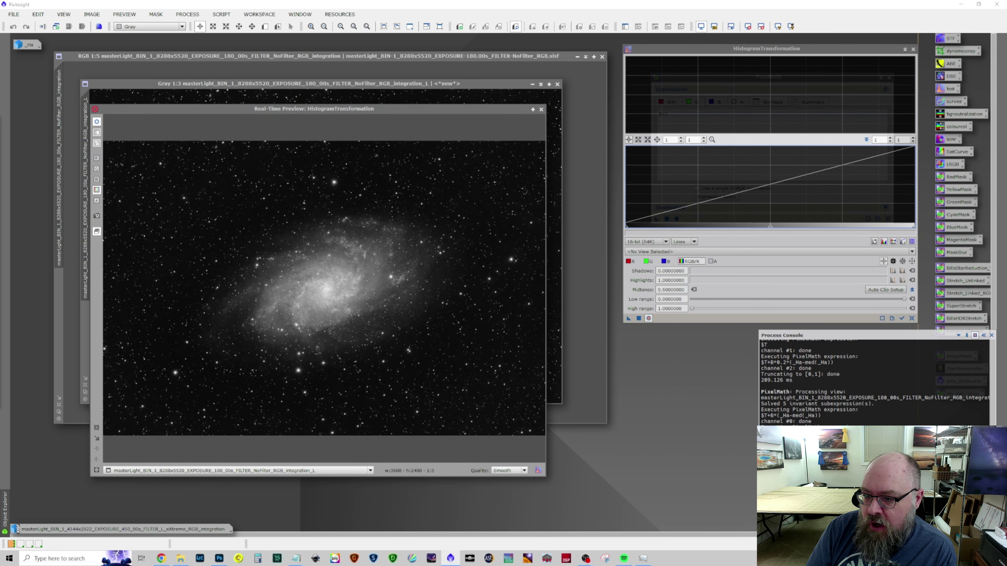
left_click_drag(915, 226, 670, 205)
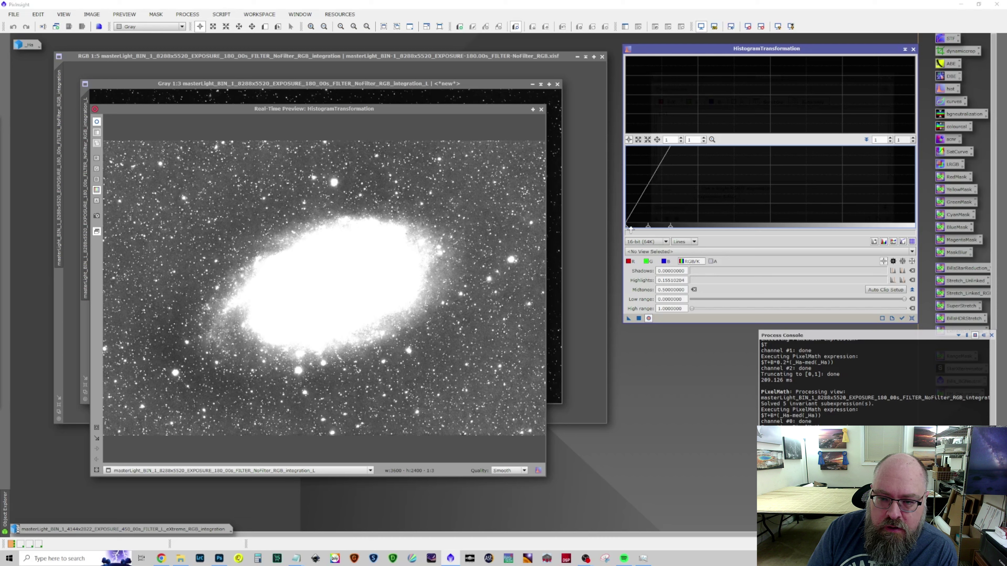
left_click_drag(627, 229, 646, 232)
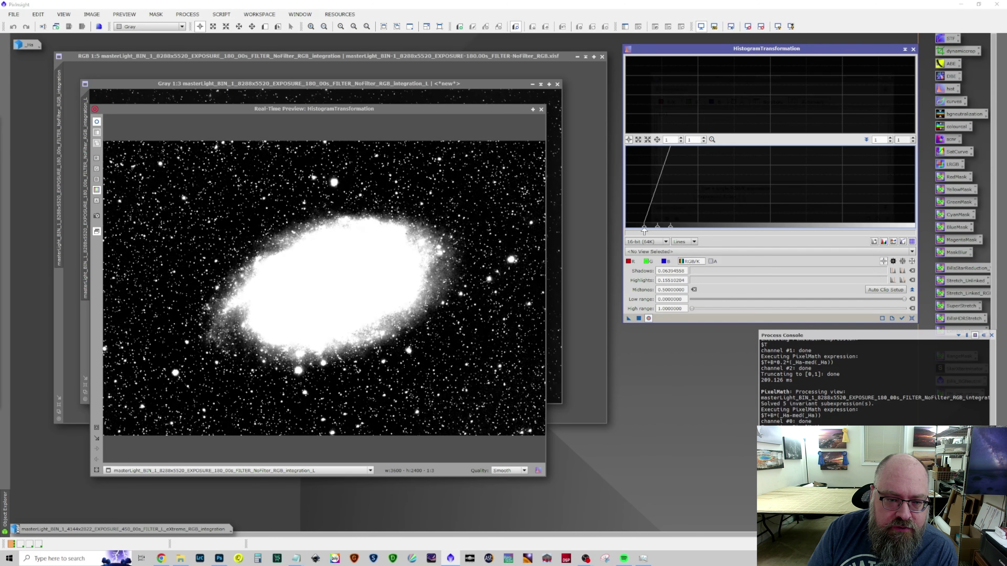
left_click_drag(645, 232, 657, 228)
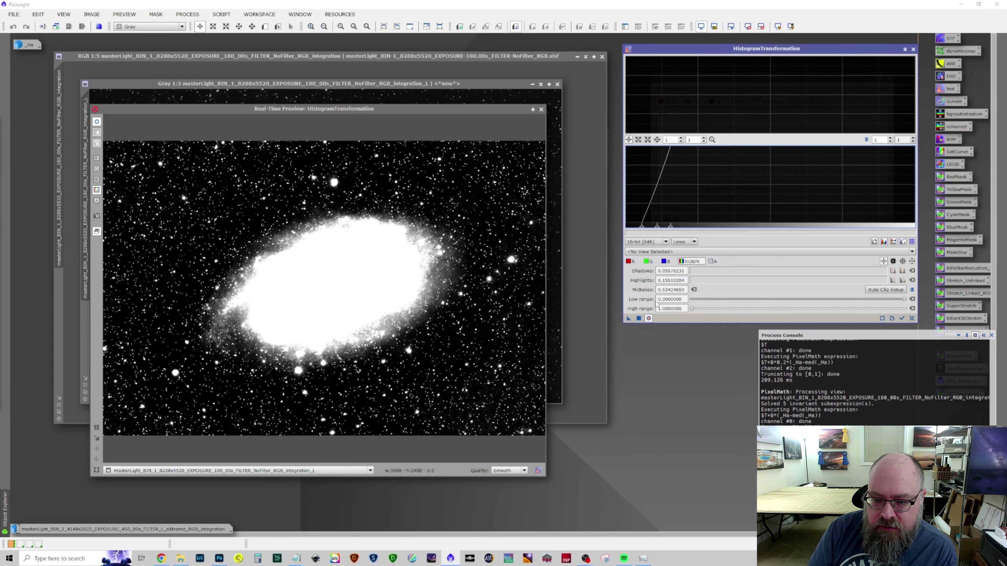
left_click(639, 318)
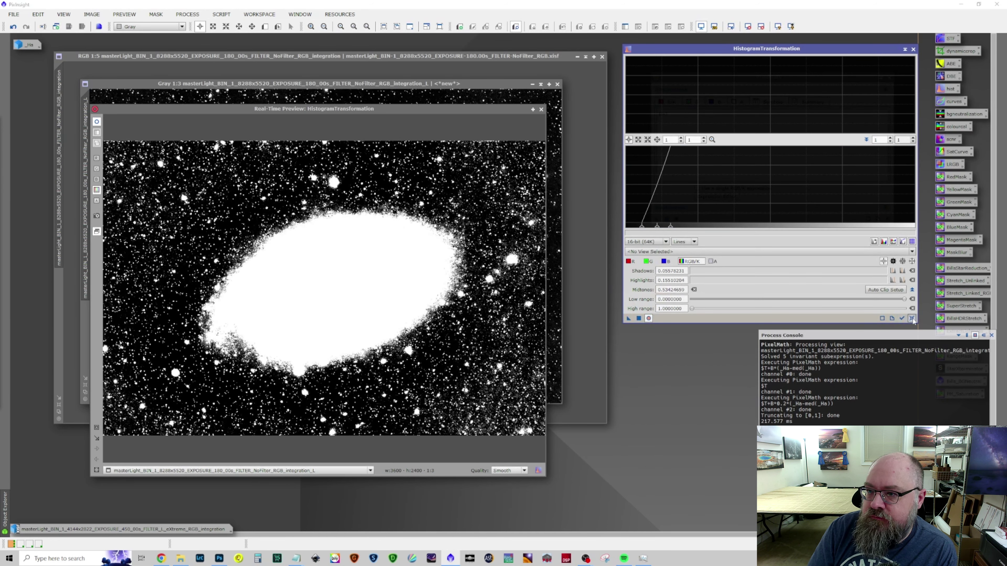
left_click(912, 318)
Close the histogram tool and preview, then hide the mask overlay on the RGB image.
left_click(912, 48)
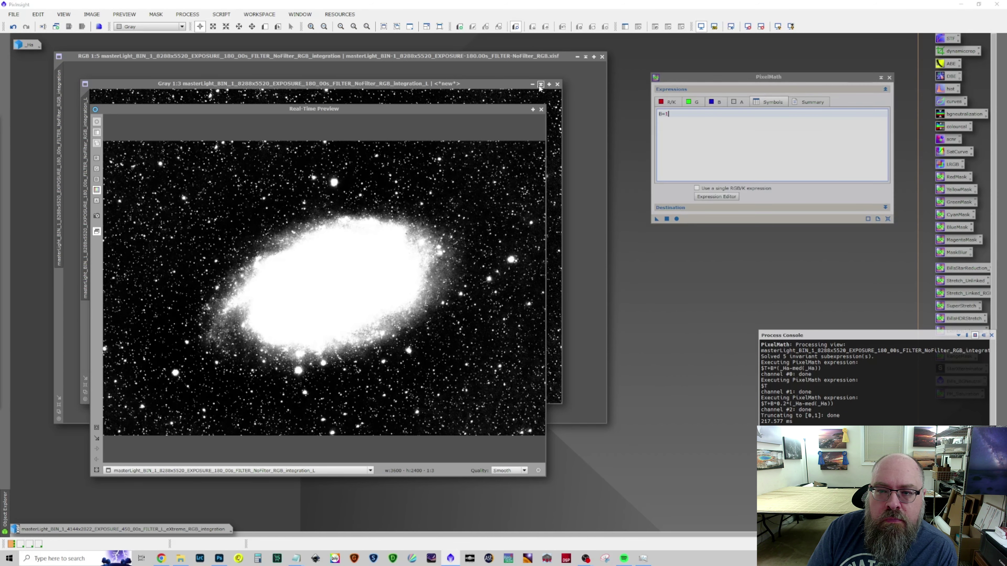
left_click(542, 109)
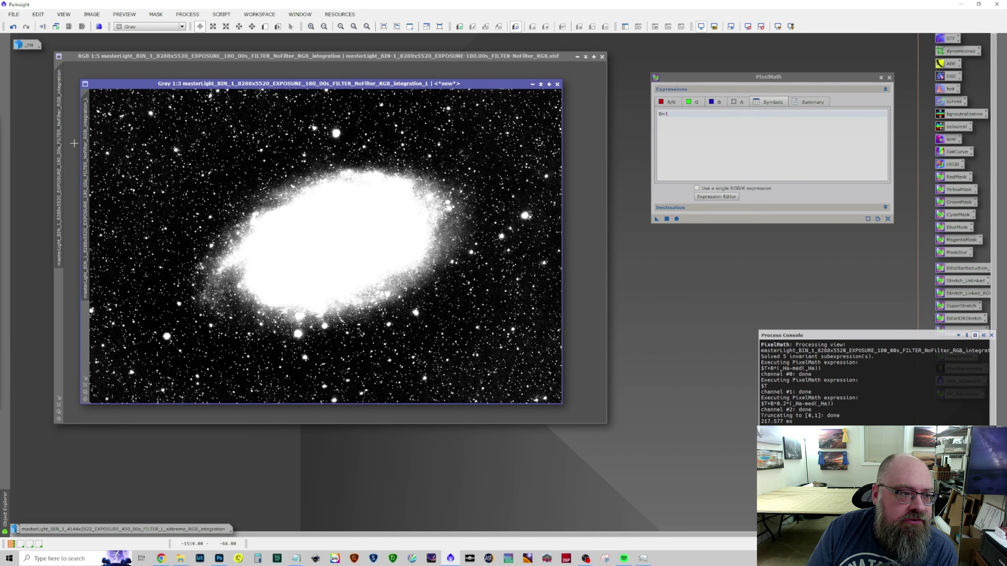
left_click(60, 335)
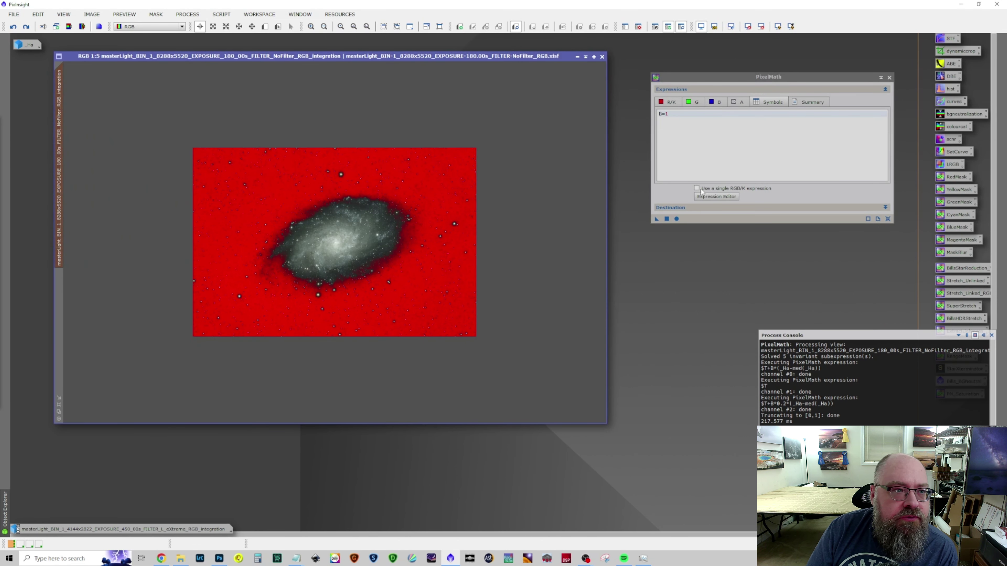
left_click(154, 14)
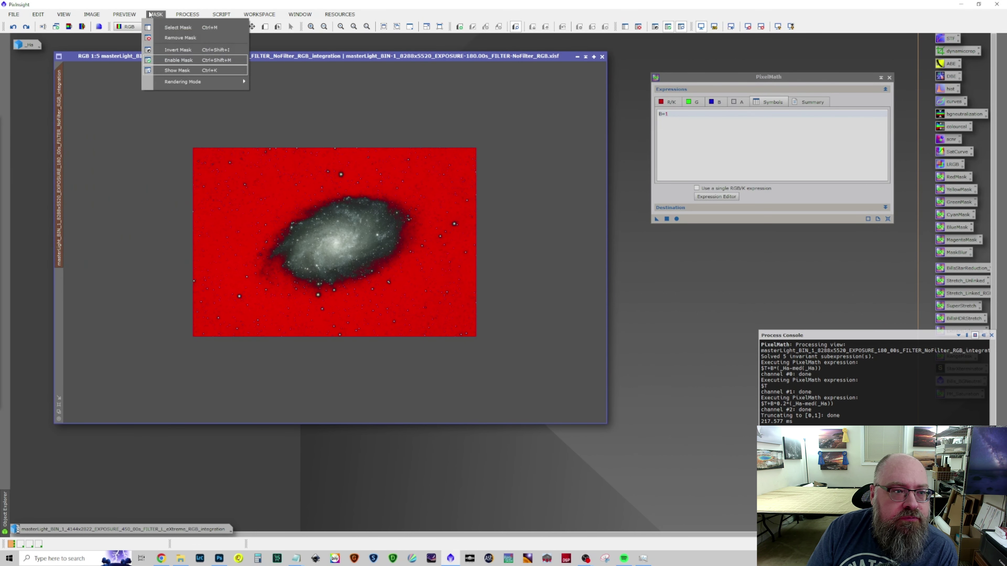
left_click(168, 71)
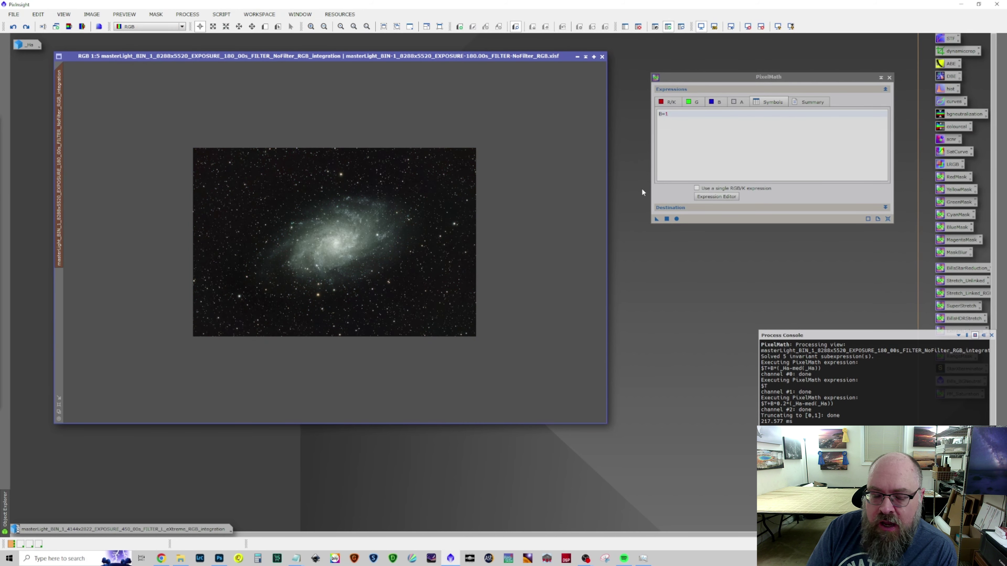
Reapply the Ha blend to the masked RGB image and zoom to inspect the pink knots.
left_click(656, 219)
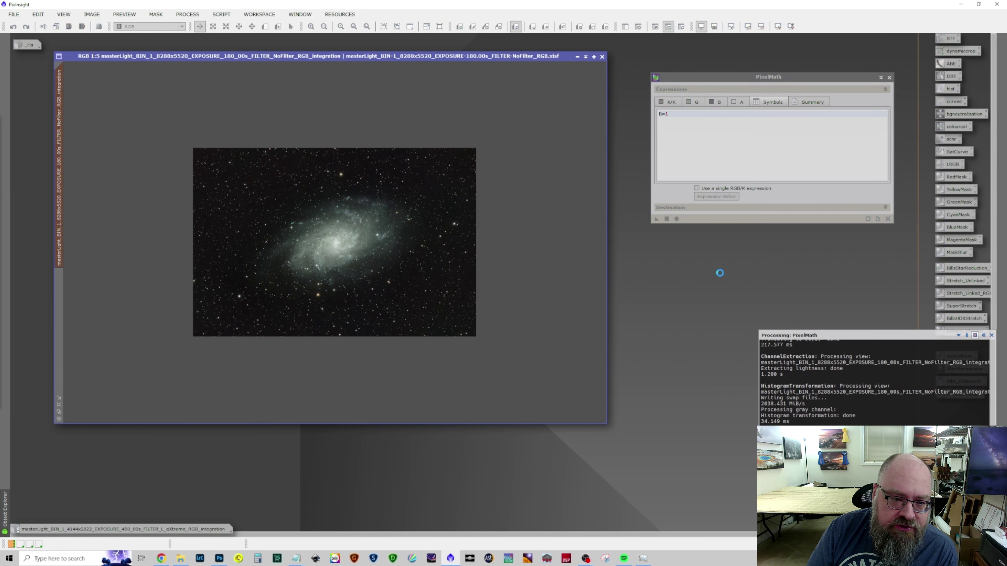
scroll(458, 263, "up", 4)
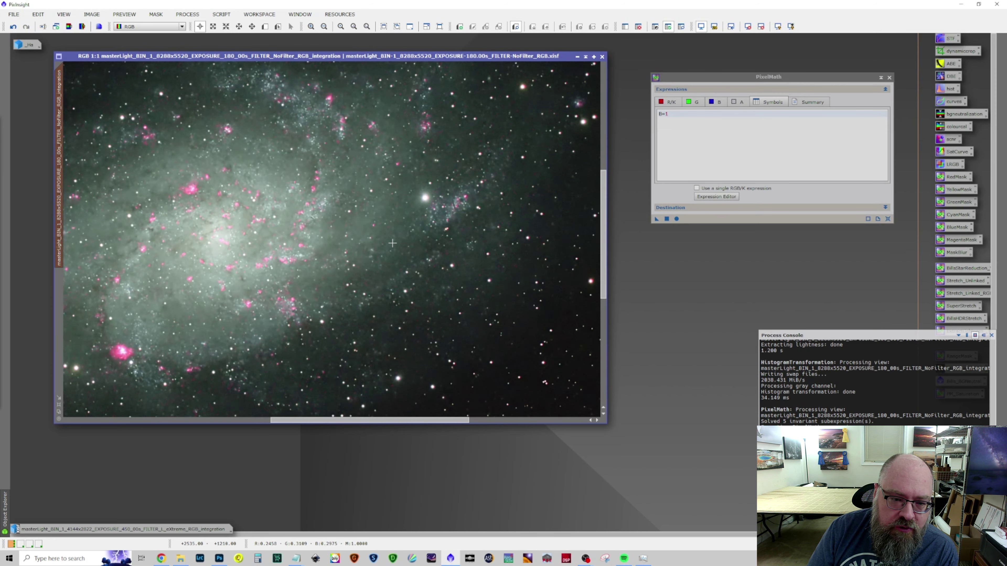
scroll(392, 243, "down", 4)
scroll(384, 248, "up", 5)
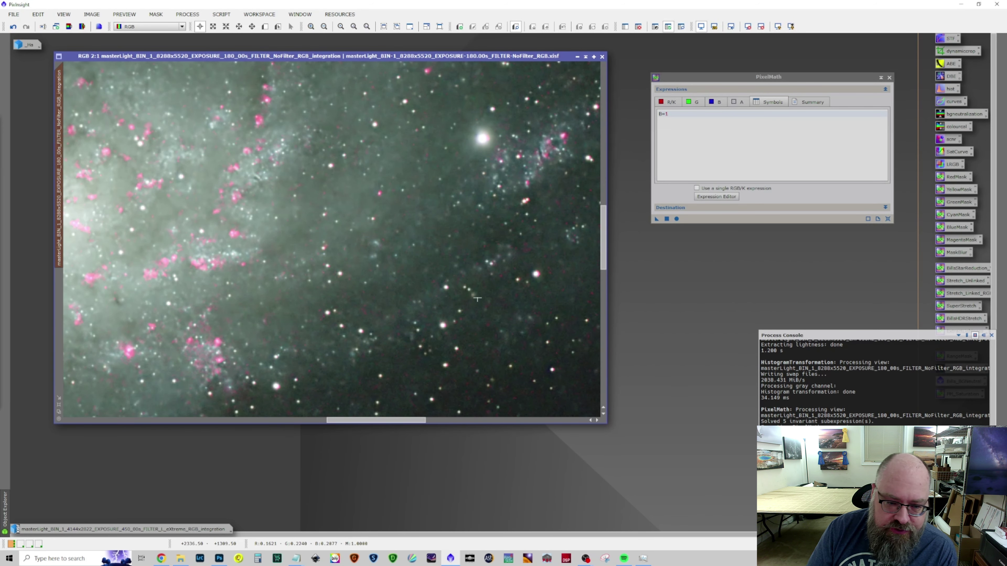
scroll(369, 303, "down", 4)
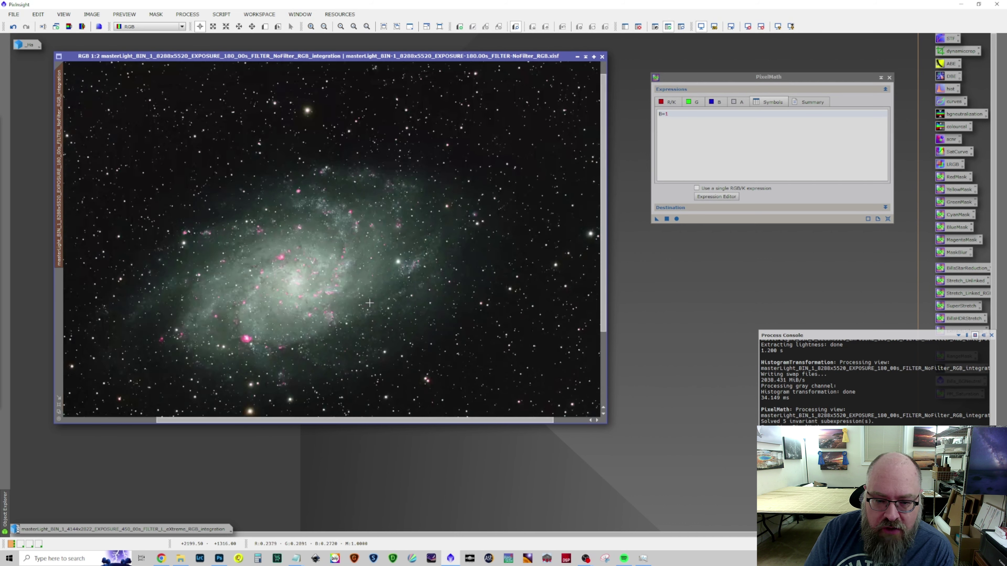
scroll(563, 353, "up", 7)
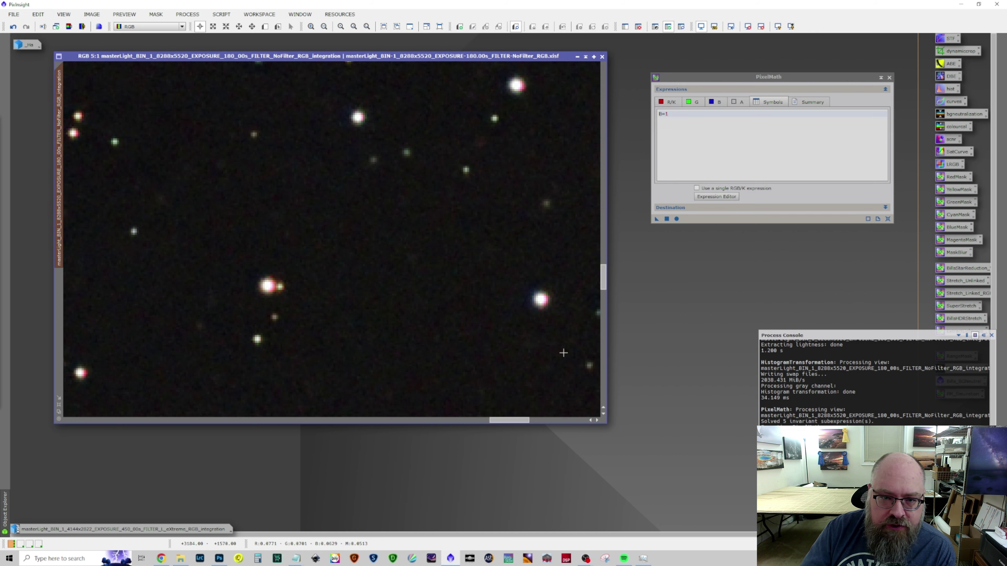
scroll(563, 352, "down", 10)
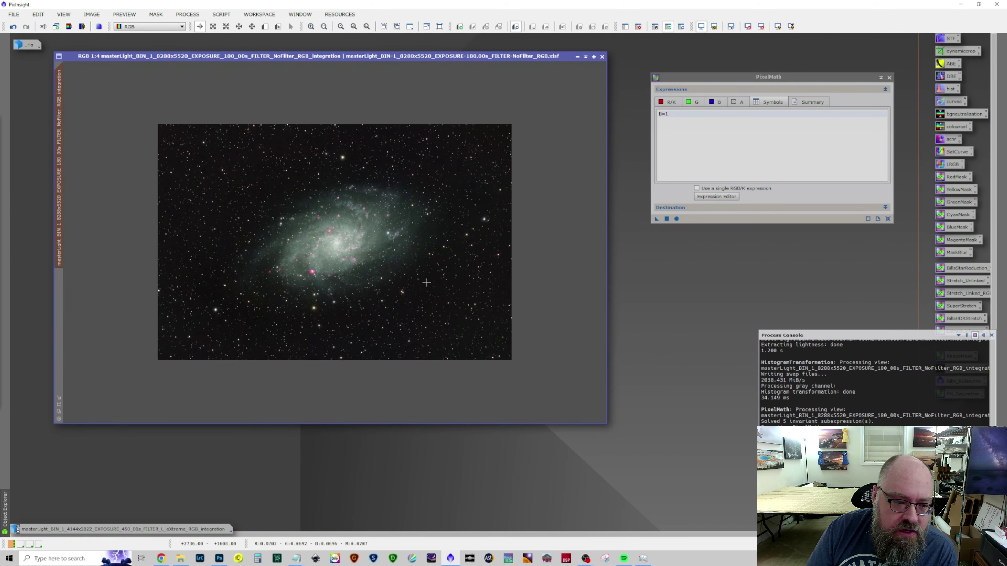
scroll(332, 244, "up", 7)
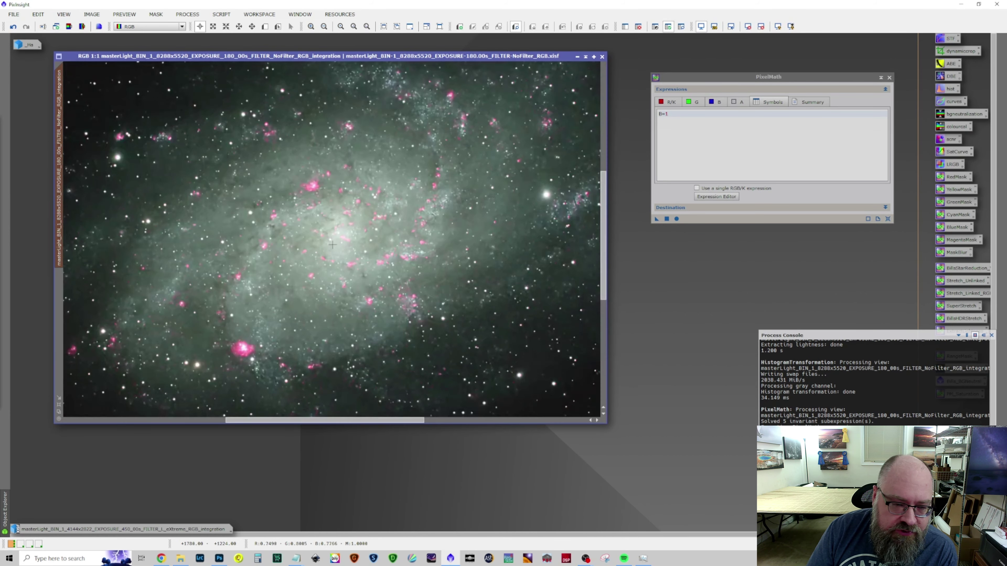
Undo the Ha blend, then reapply it at reduced strength and inspect the result.
left_click(14, 27)
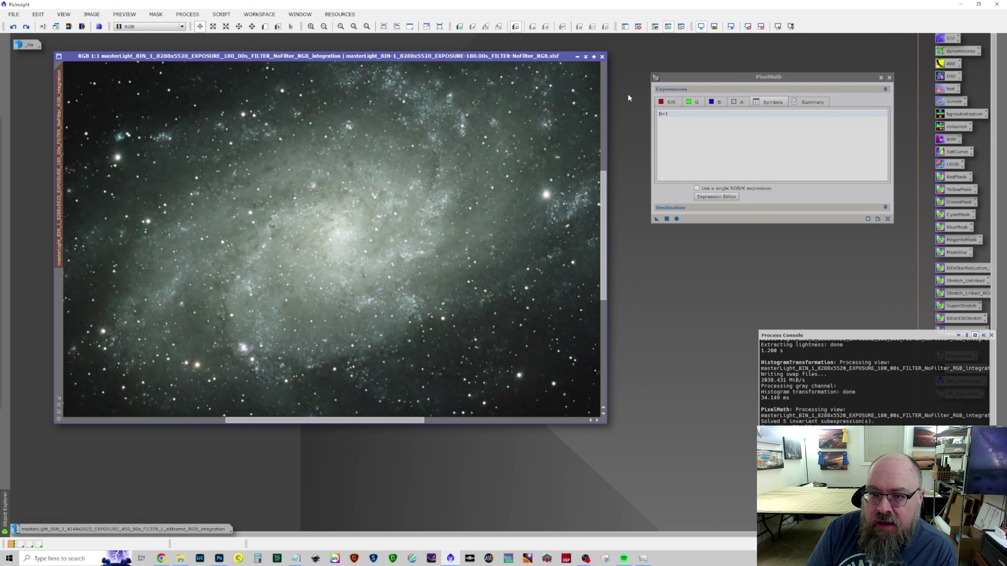
double_click(672, 114)
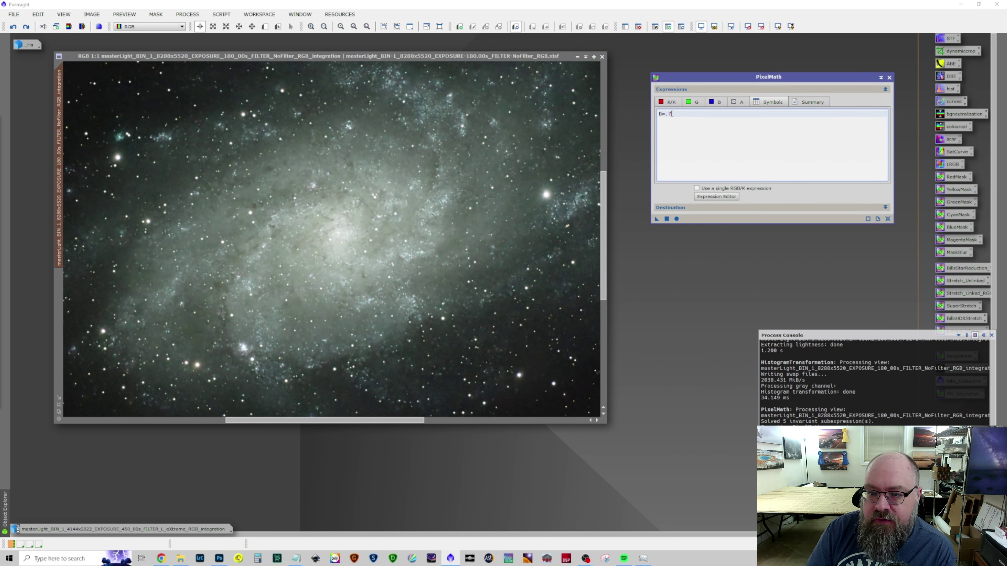
left_click_drag(656, 220, 394, 236)
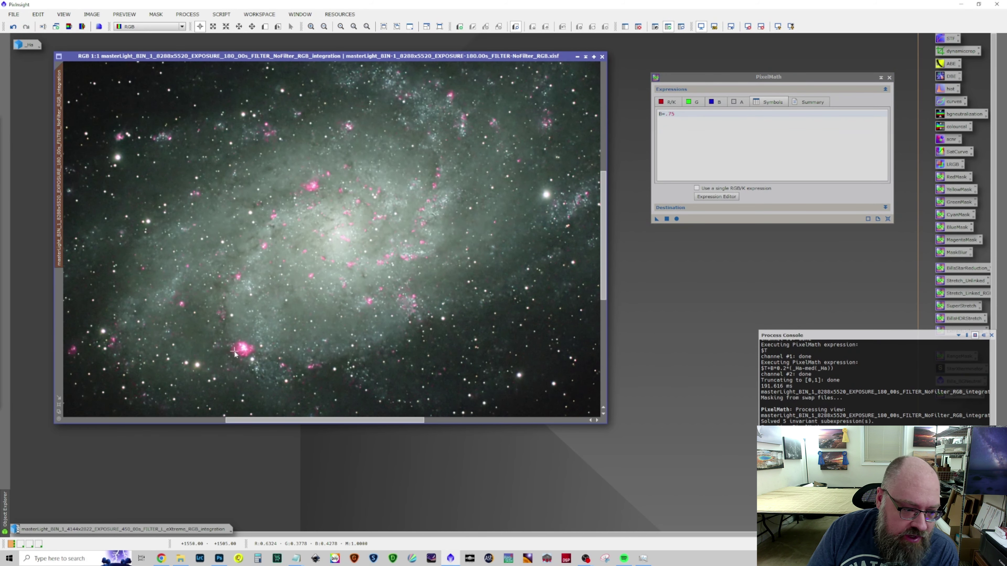
scroll(243, 354, "up", 2)
scroll(244, 354, "up", 1)
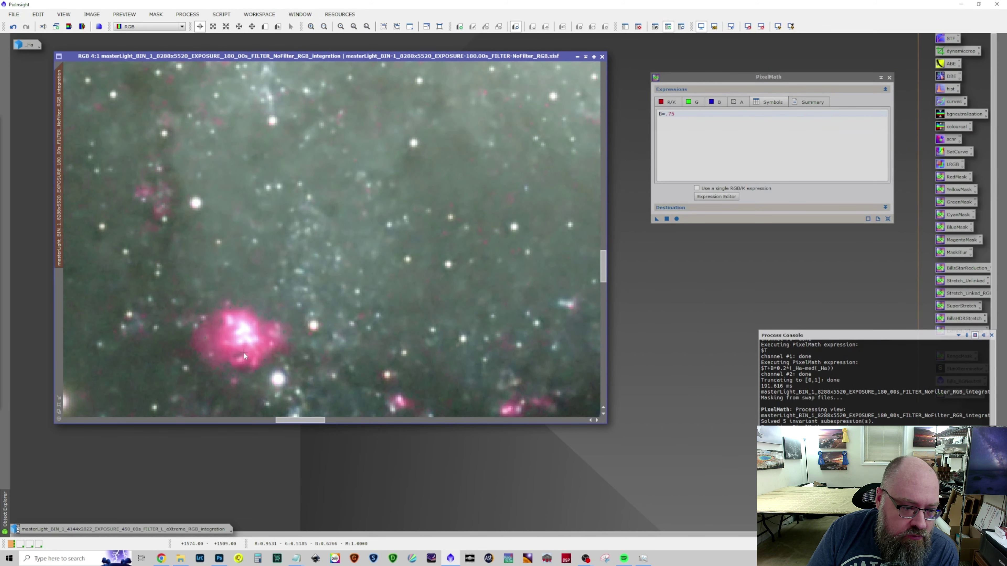
scroll(243, 353, "down", 5)
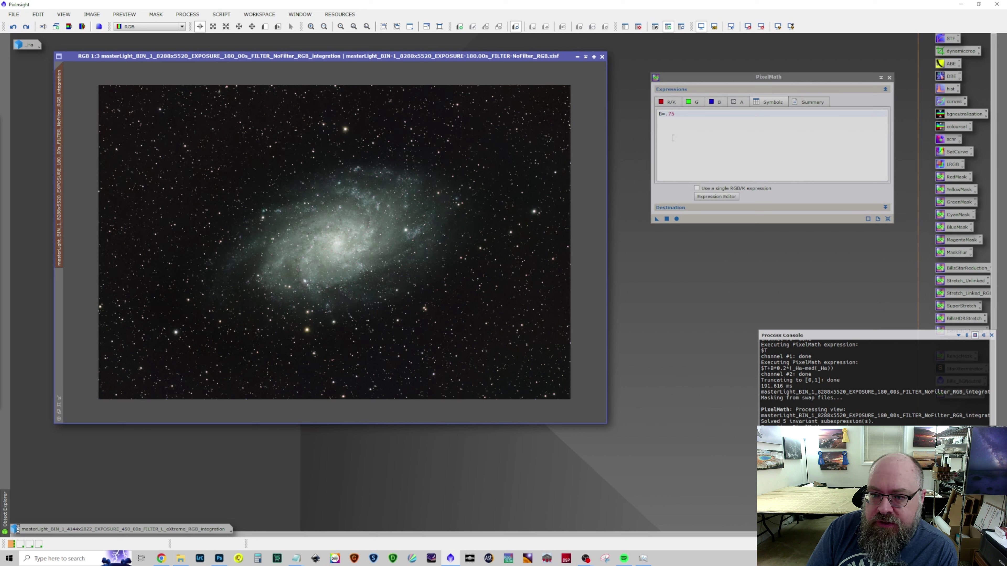
Set the blend value B to .5, reapply it to the galaxy, and close PixelMath.
double_click(671, 114)
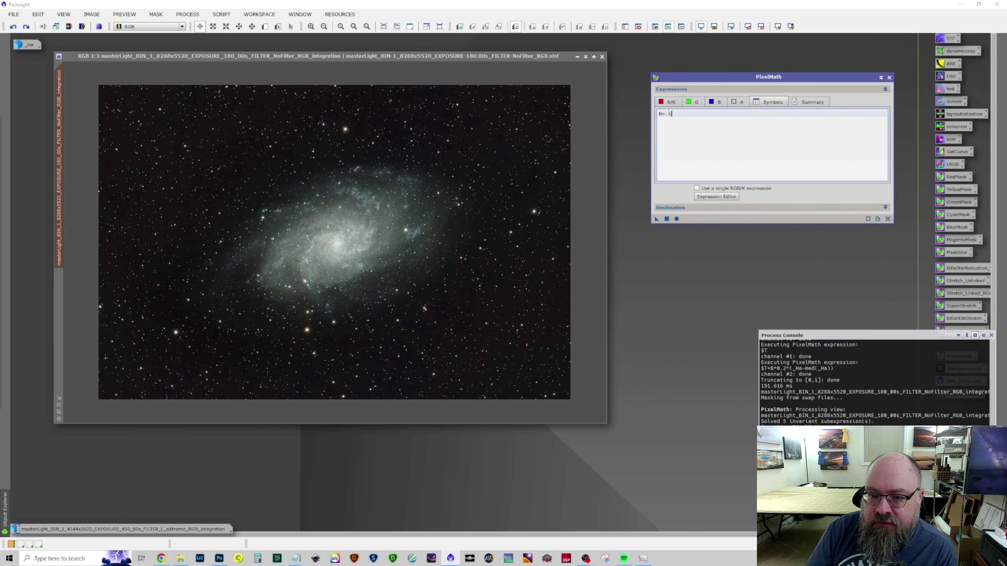
type("5")
left_click_drag(656, 218, 433, 231)
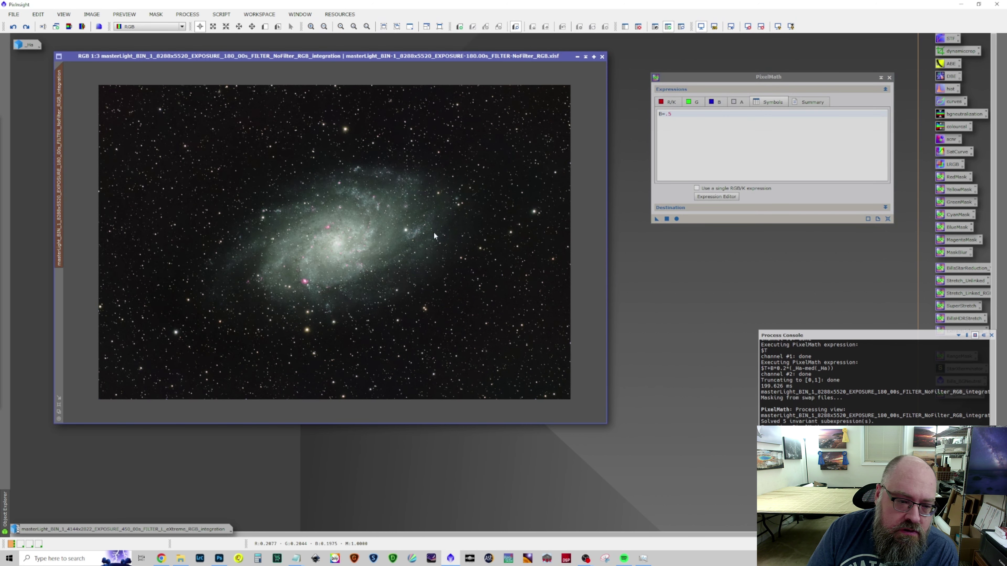
scroll(330, 256, "up", 3)
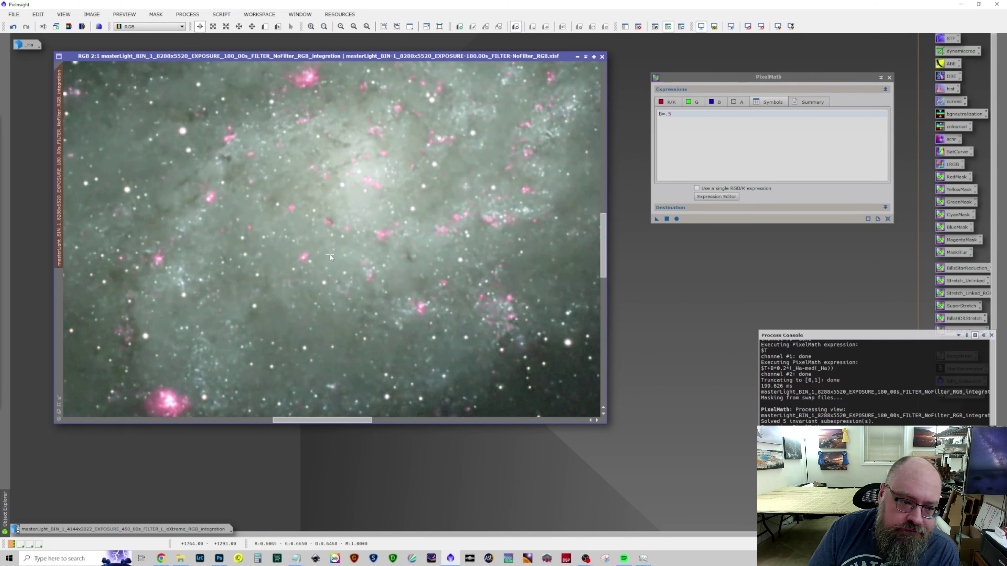
scroll(330, 255, "down", 2)
scroll(329, 255, "up", 2)
scroll(330, 255, "down", 2)
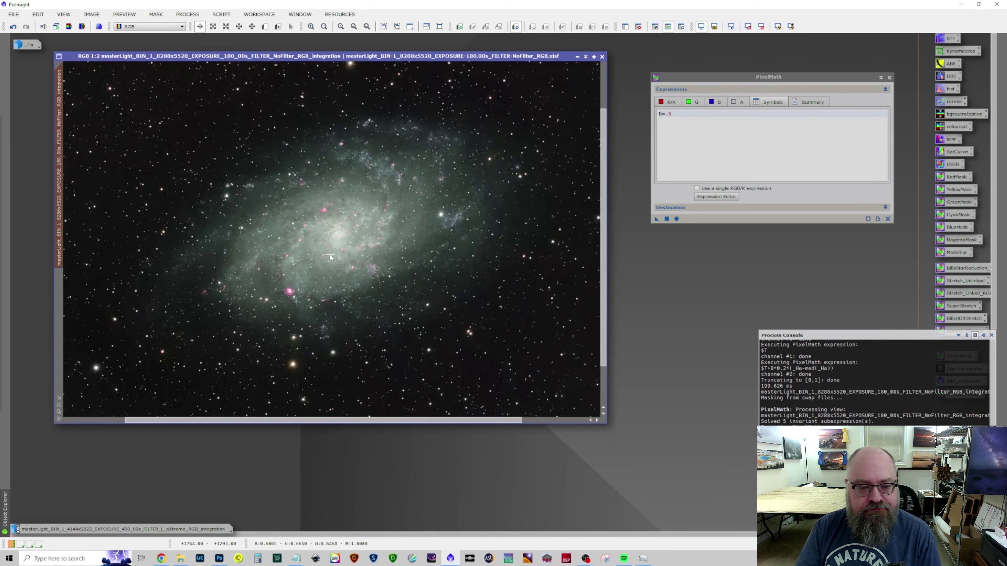
scroll(329, 255, "down", 1)
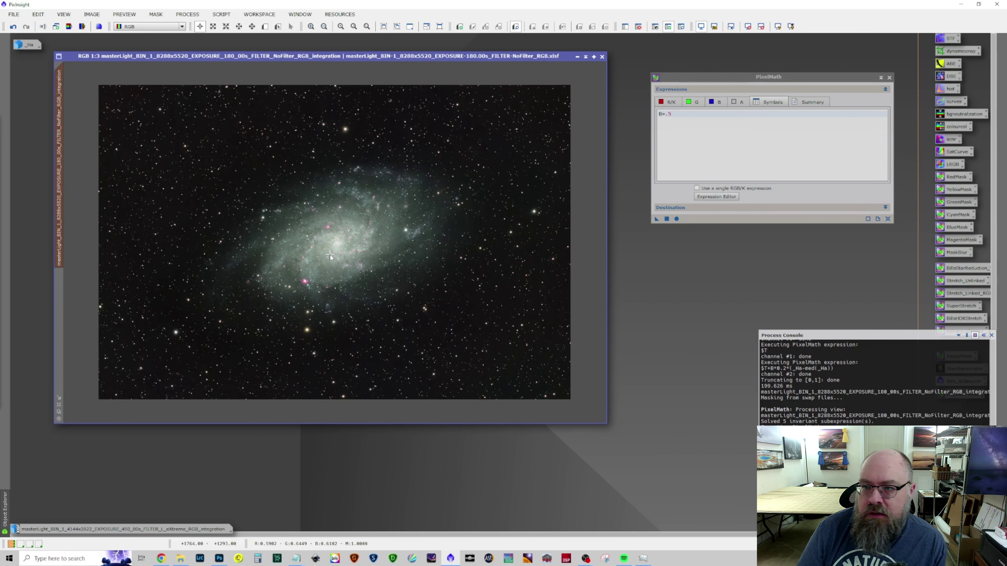
left_click(889, 77)
Remove the galaxy's mask, run Bills_BGNeutral on it, and discard the DeleteMe image.
left_click(131, 15)
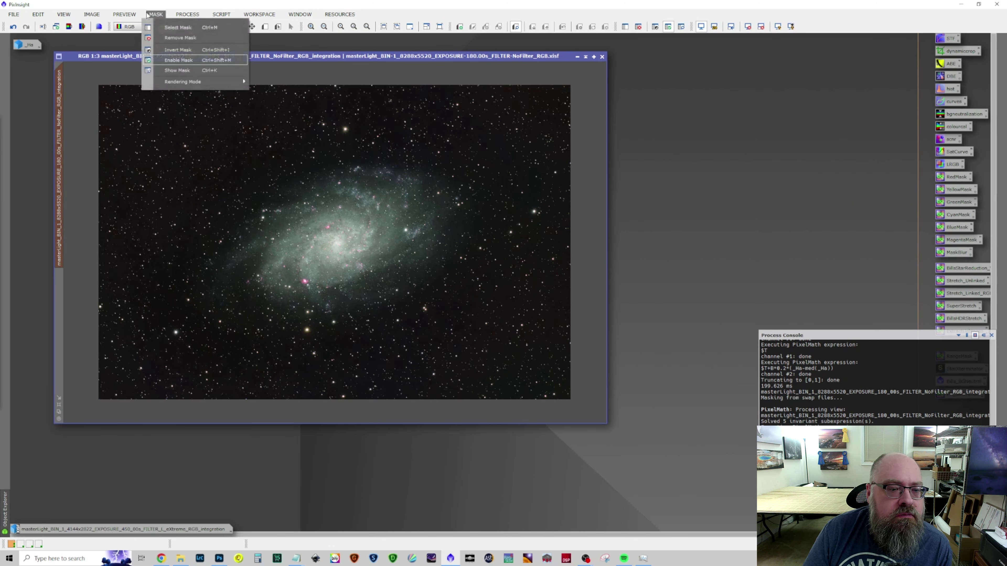
left_click(158, 38)
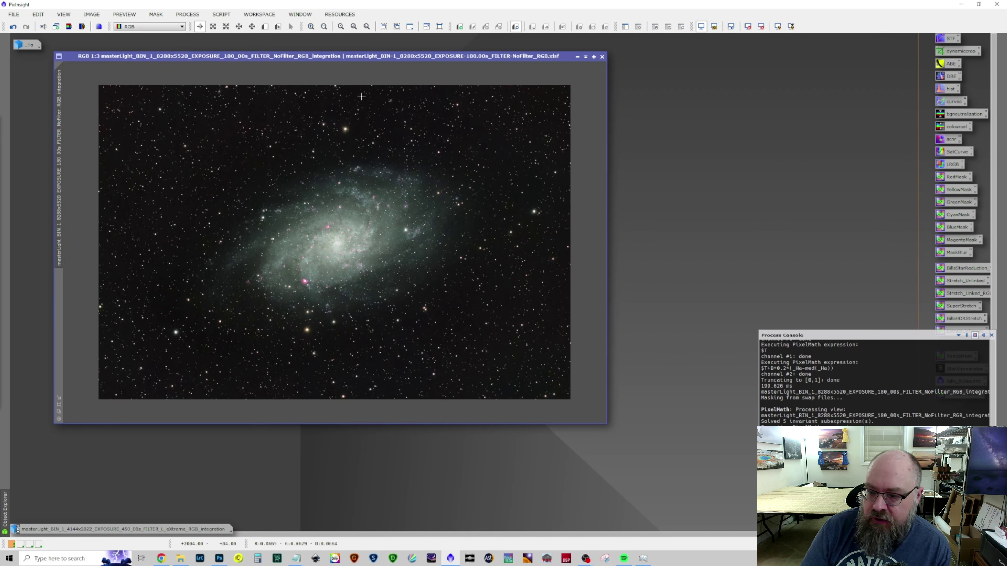
left_click(991, 336)
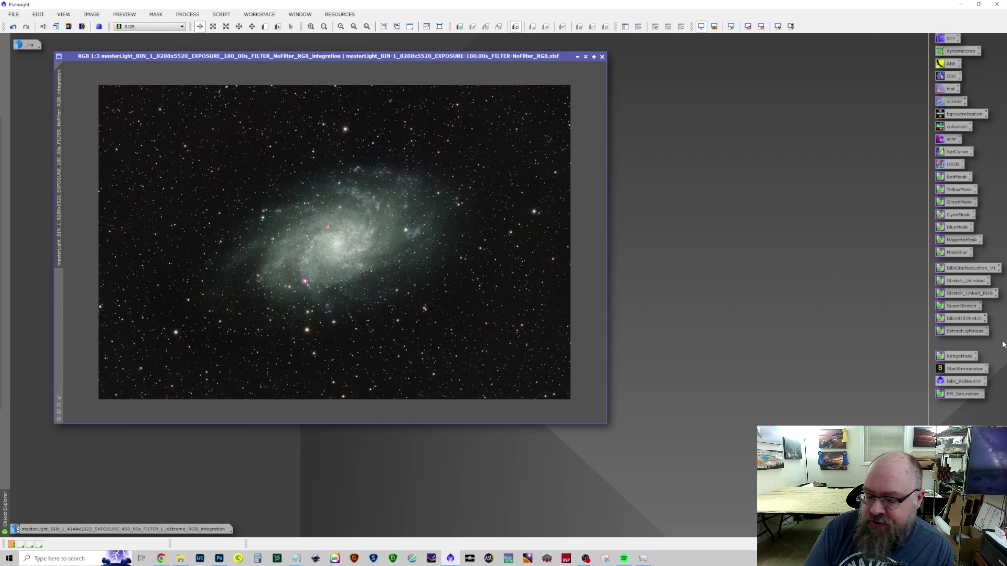
left_click_drag(959, 384, 429, 323)
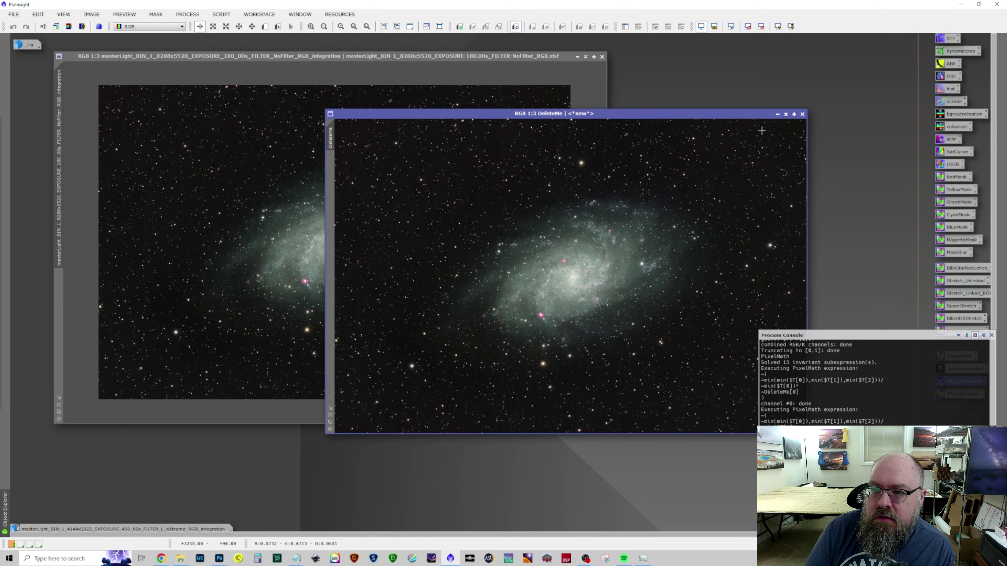
left_click(802, 115)
scroll(469, 277, "up", 4)
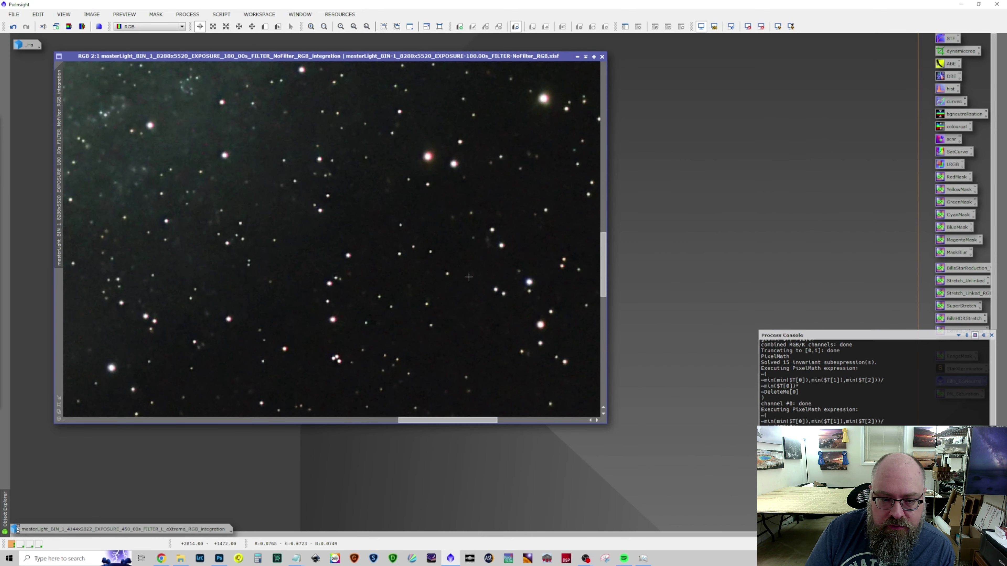
scroll(468, 276, "down", 5)
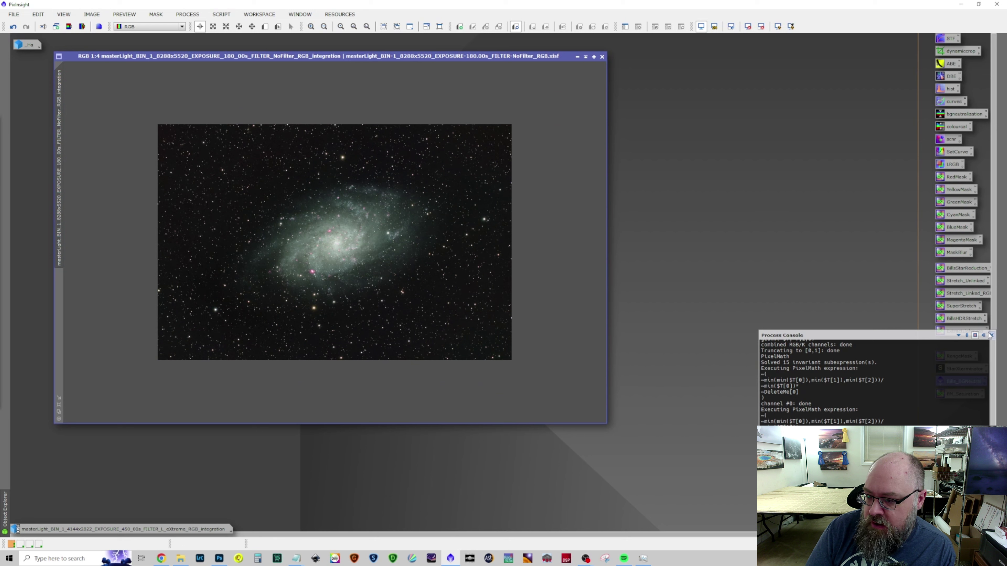
Generate a CyanMask image from the galaxy using the CyanMask process icon.
left_click_drag(956, 214, 352, 254)
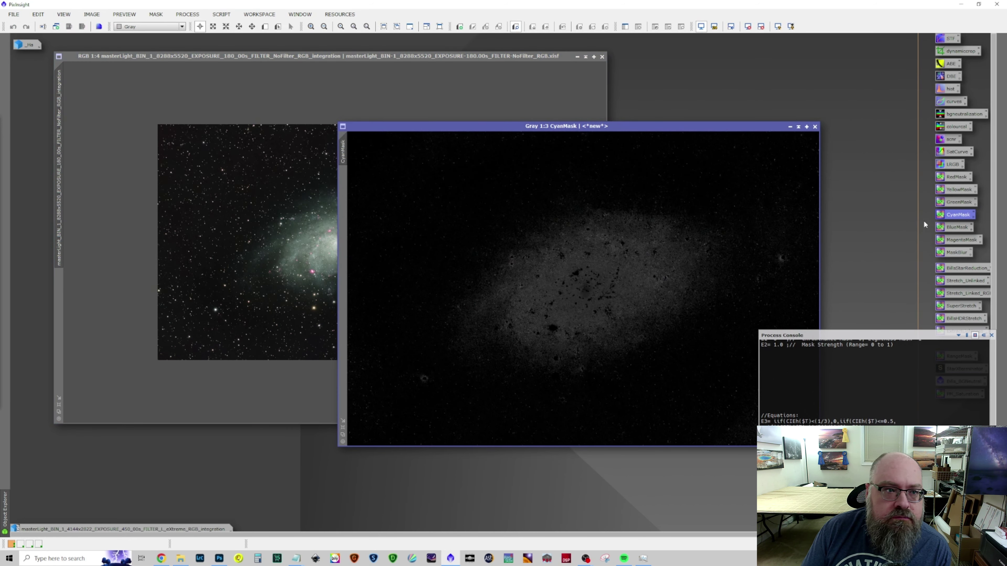
left_click(227, 18)
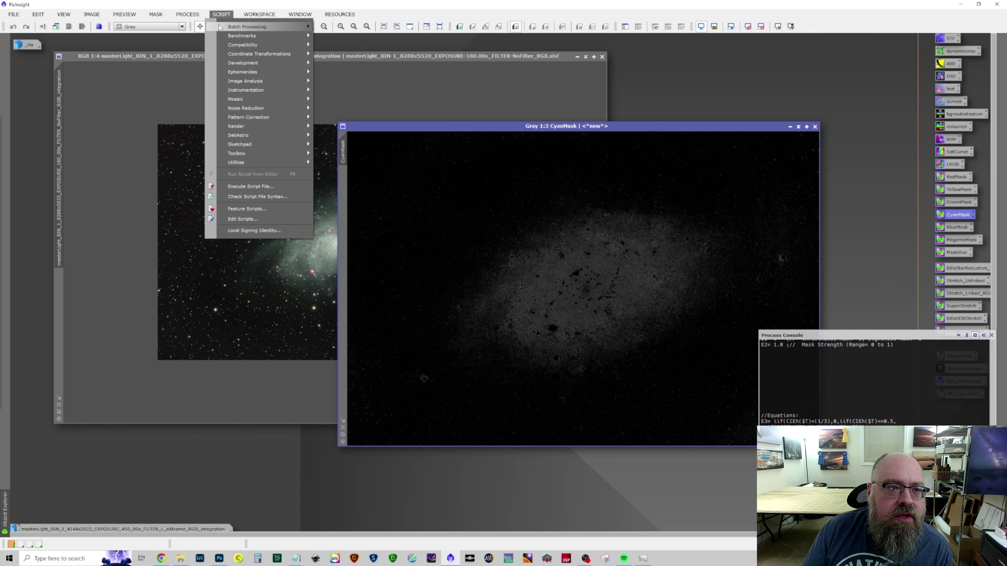
mouse_move(199, 32)
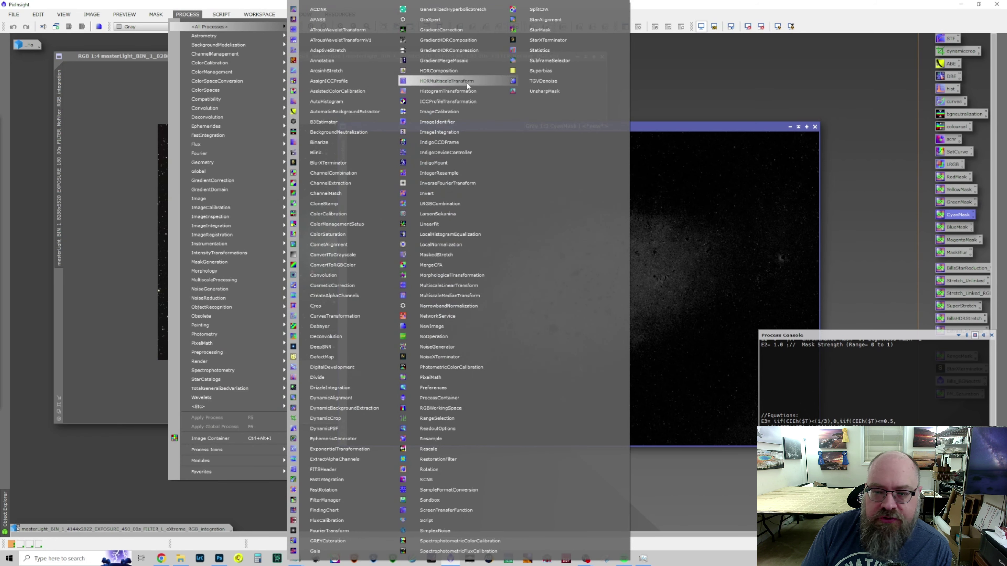
left_click(462, 89)
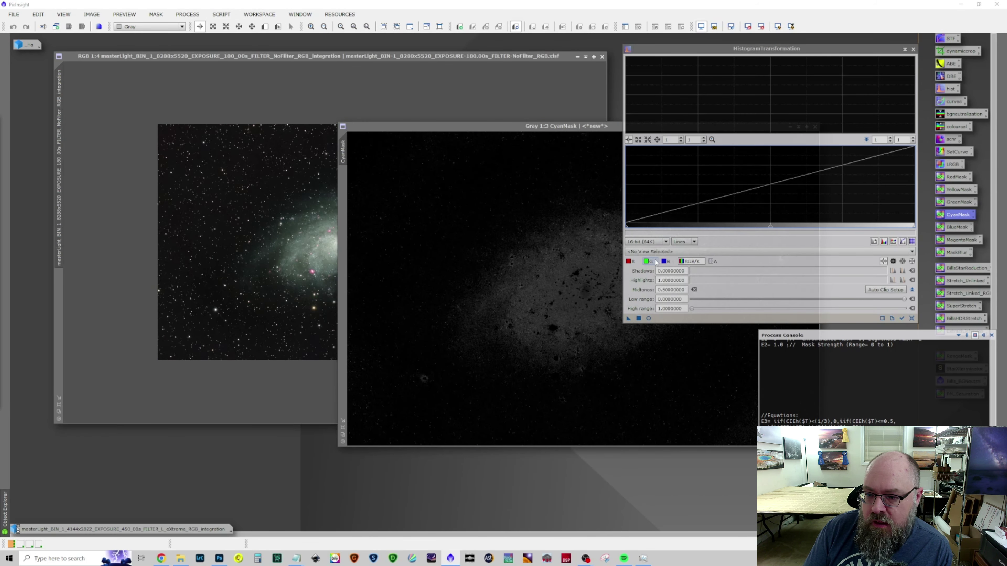
Stretch CyanMask by lowering highlights and midtones and slightly raising shadows.
left_click(914, 227)
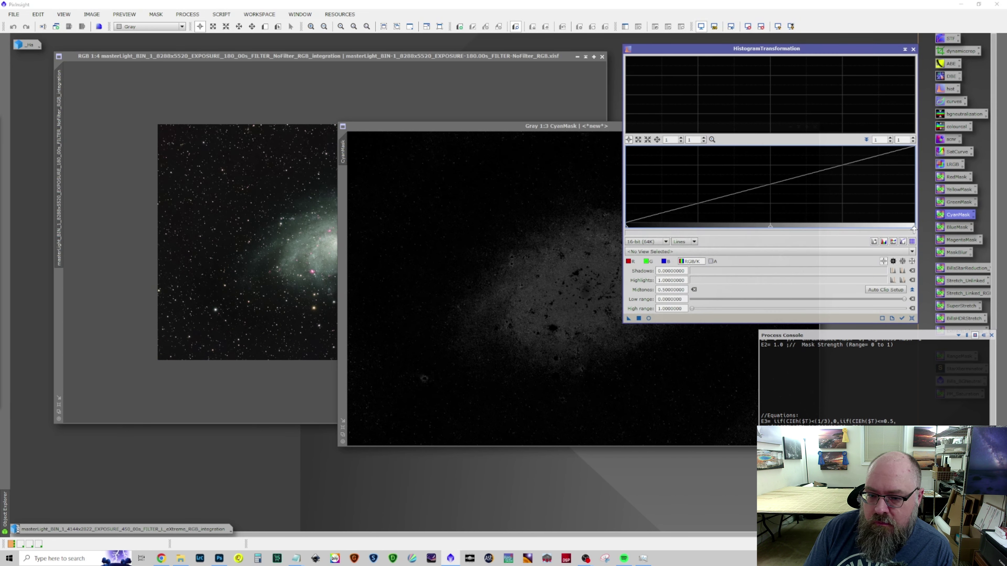
left_click_drag(914, 229, 727, 227)
key("ctrl+r")
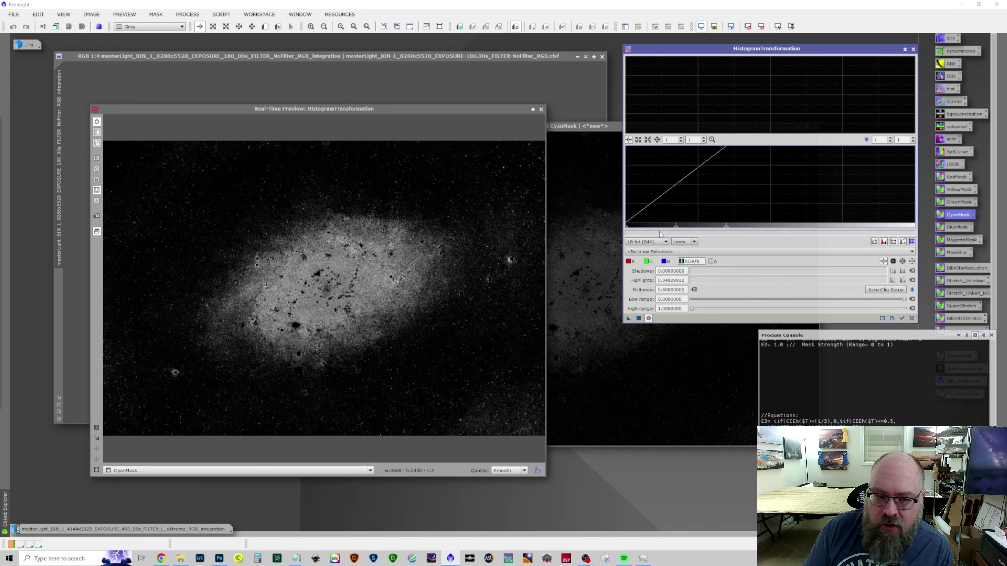
mouse_move(626, 230)
left_mouse_down()
mouse_move(636, 229)
mouse_move(627, 229)
left_mouse_up()
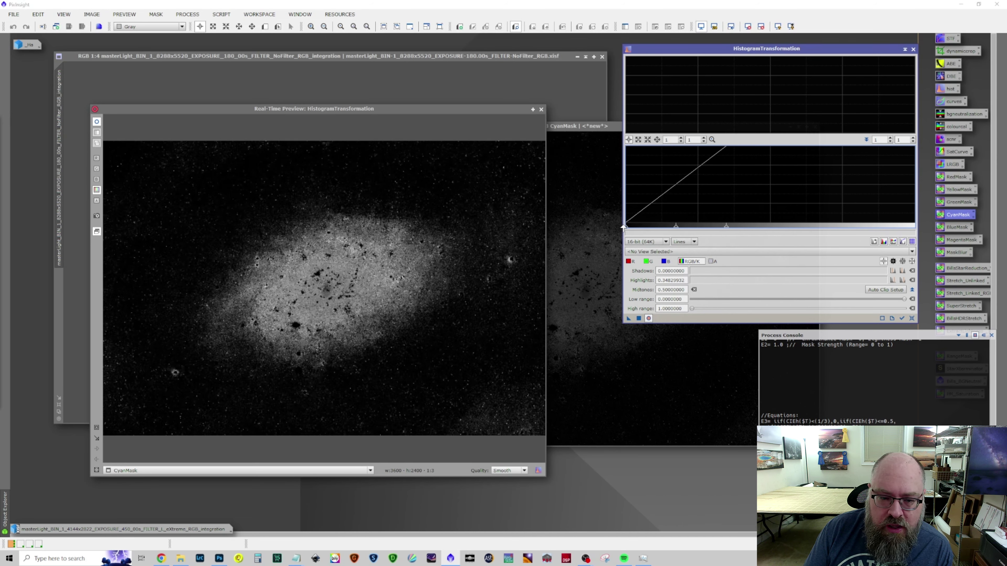
left_click_drag(626, 229, 698, 231)
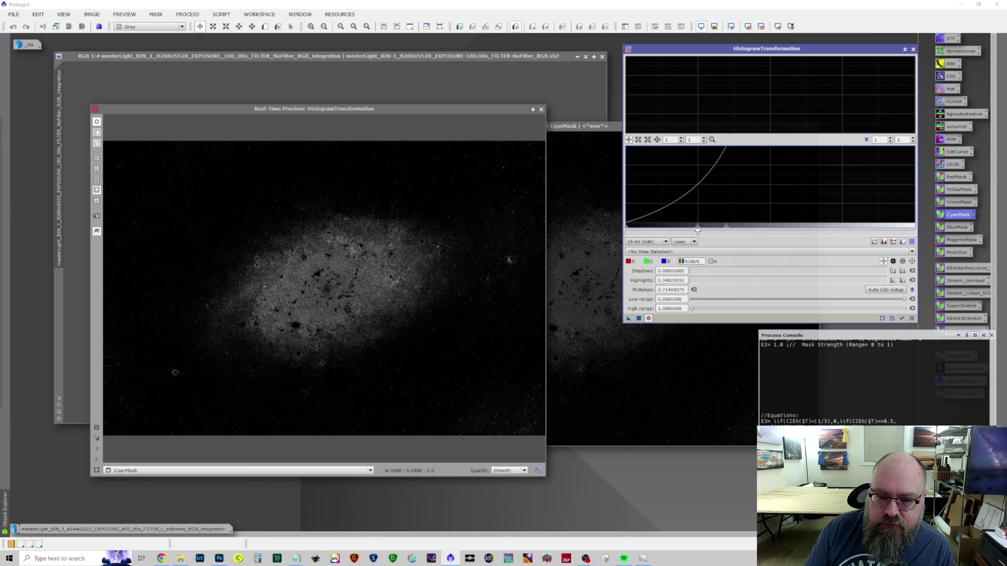
left_click_drag(627, 230, 632, 229)
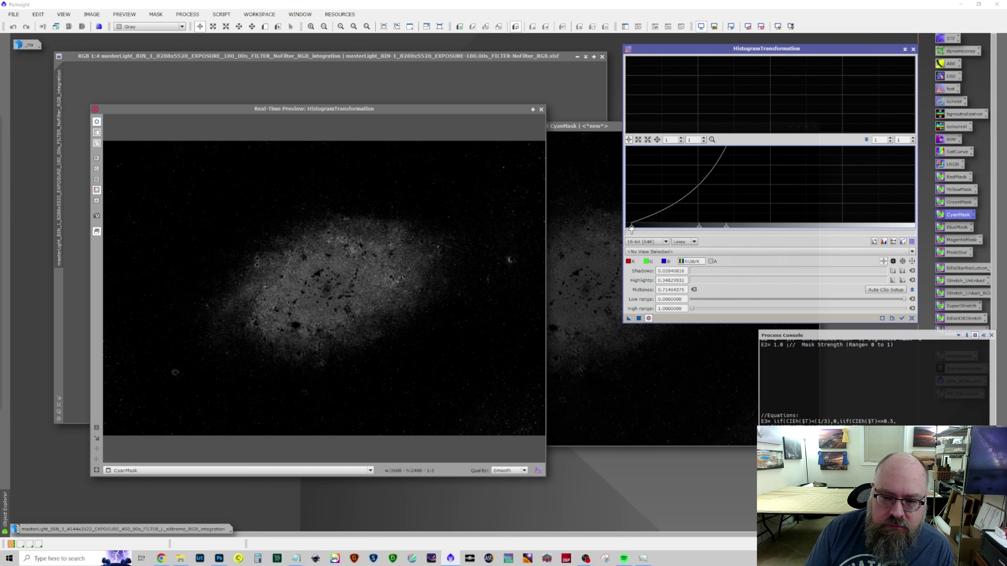
mouse_move(700, 229)
left_mouse_down()
mouse_move(636, 230)
mouse_move(681, 228)
left_mouse_up()
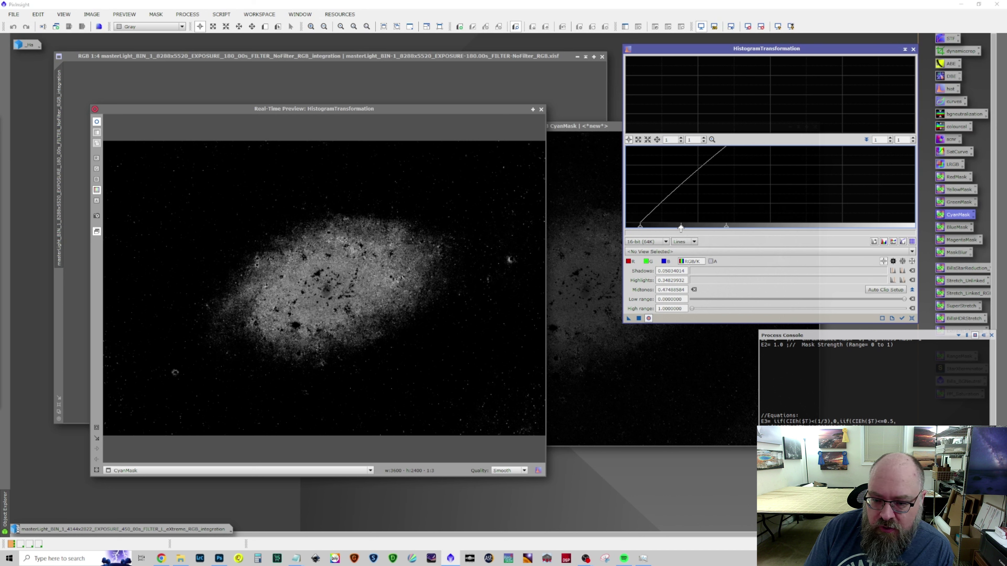
left_click(639, 318)
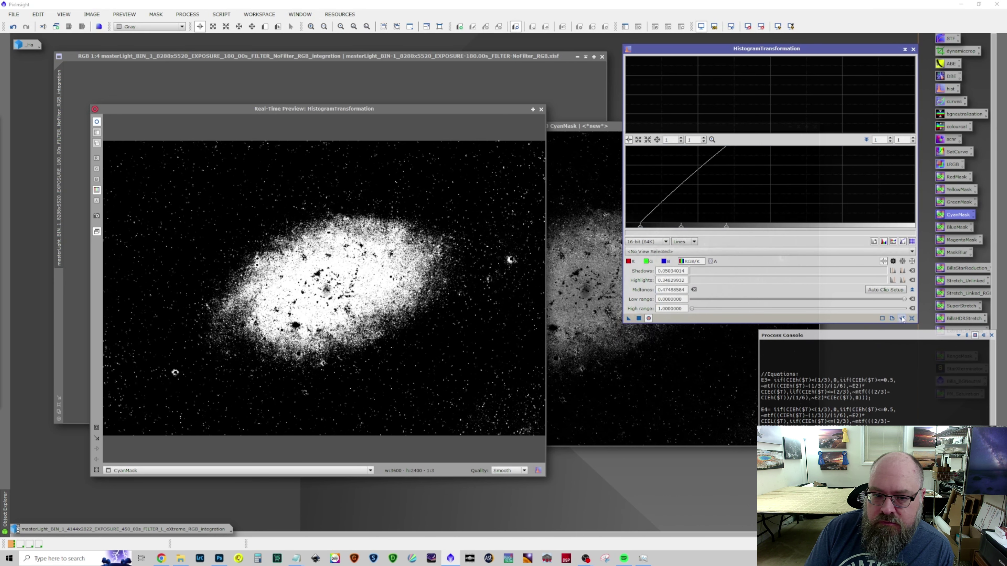
Reset and close the histogram tool and preview, then attach CyanMask to the color image.
left_click(911, 319)
left_click(913, 49)
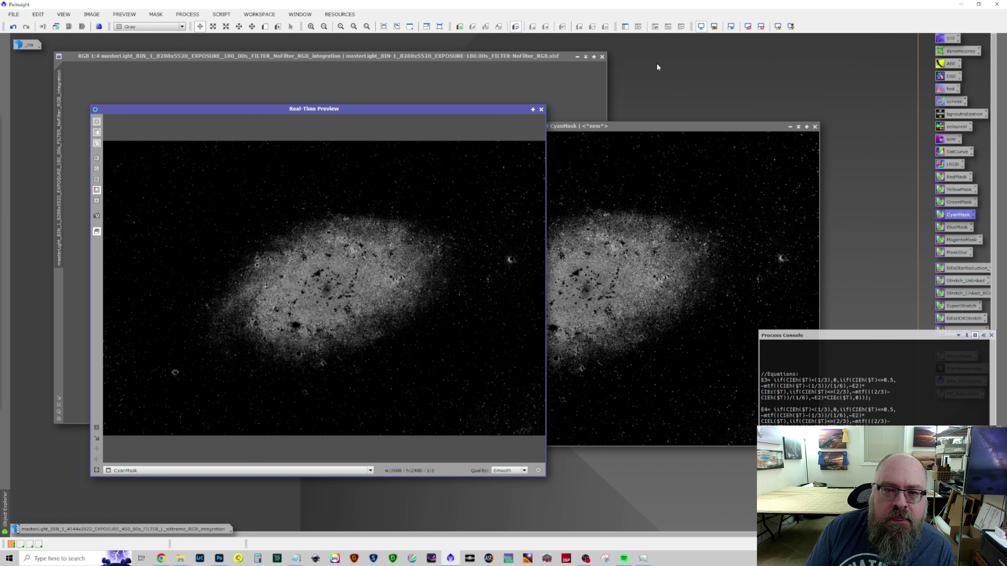
left_click(541, 110)
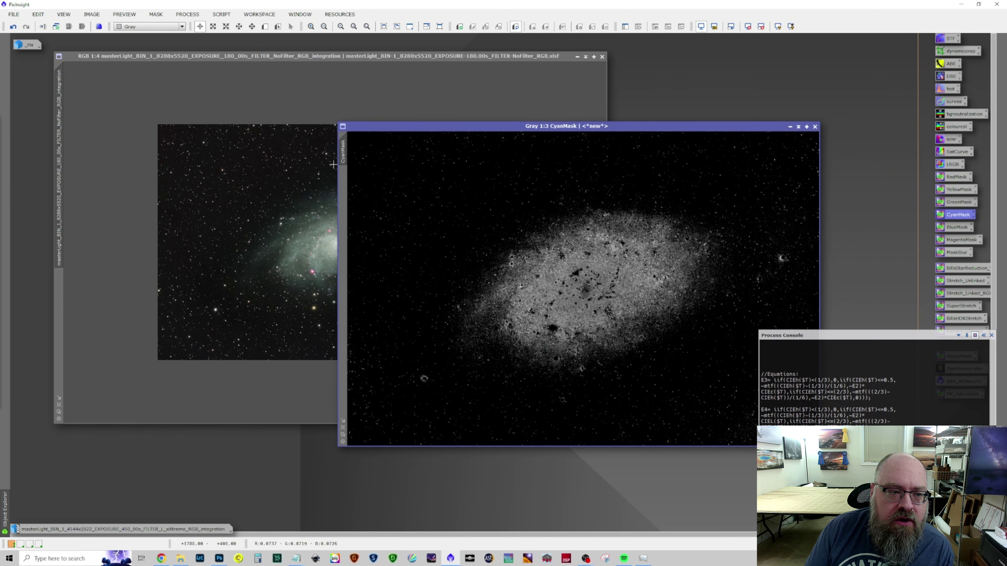
left_click_drag(188, 279, 56, 306)
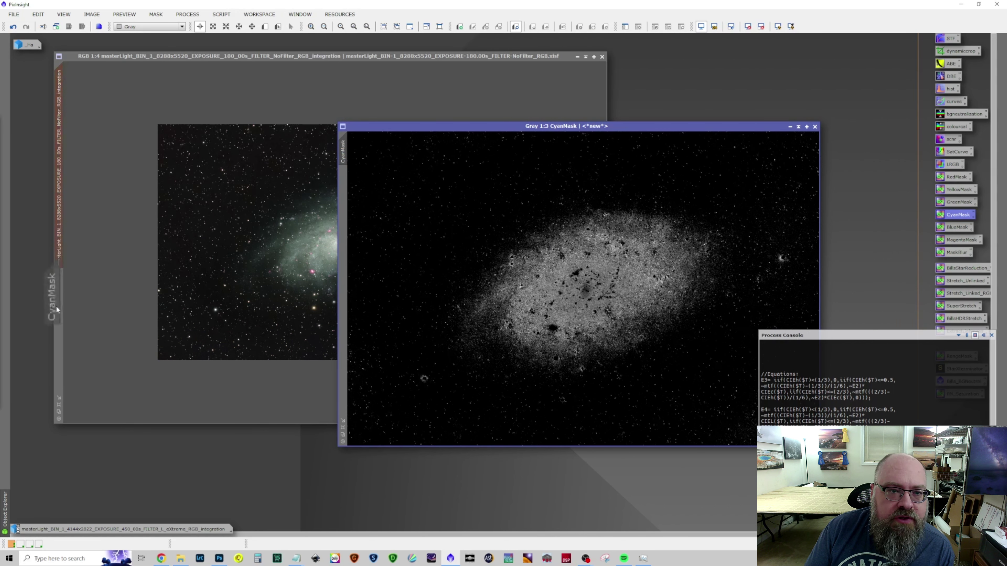
In CurvesTransformation with live preview, lower the shadows and slightly darken midtones.
left_click(317, 58)
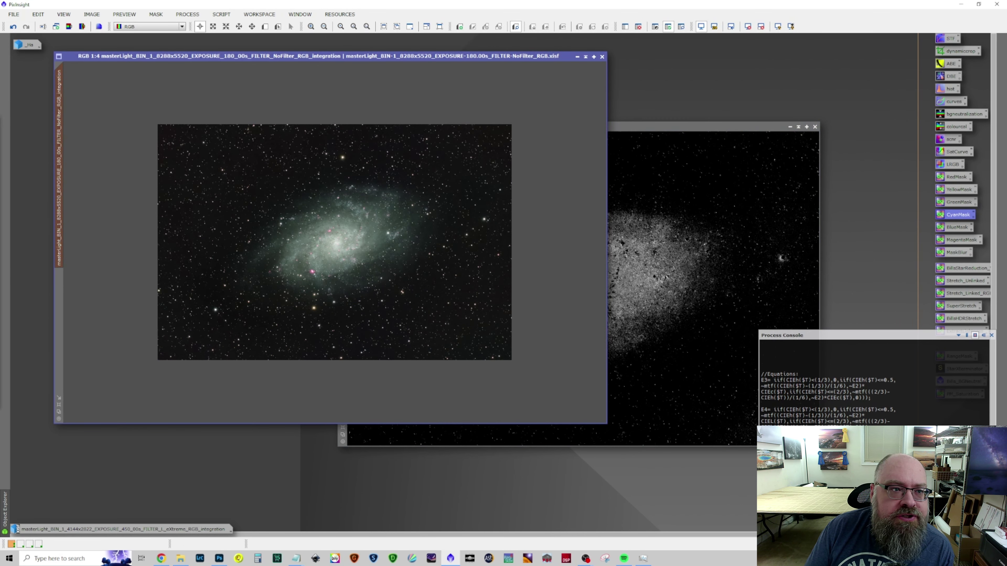
left_click(188, 15)
mouse_move(209, 27)
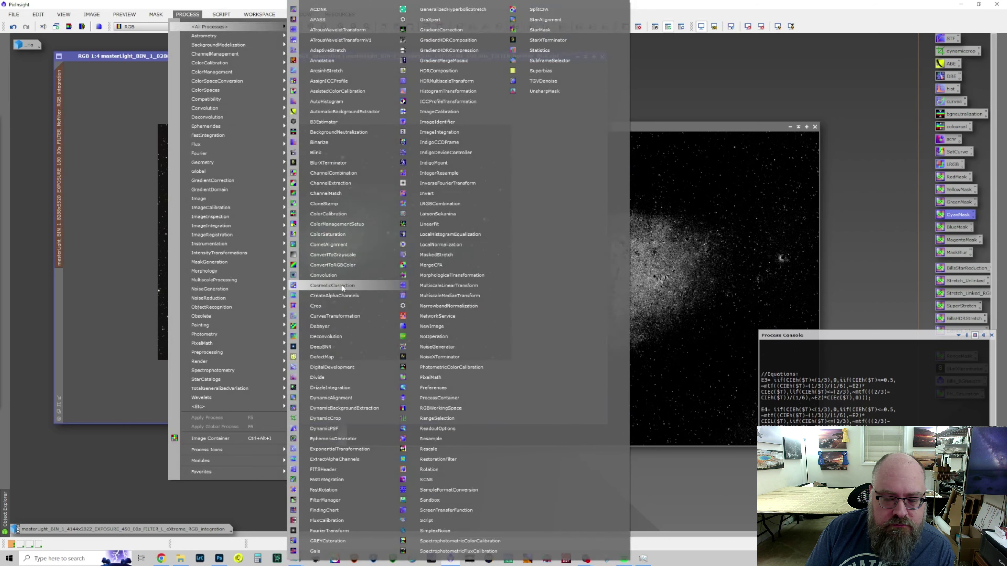
left_click(341, 316)
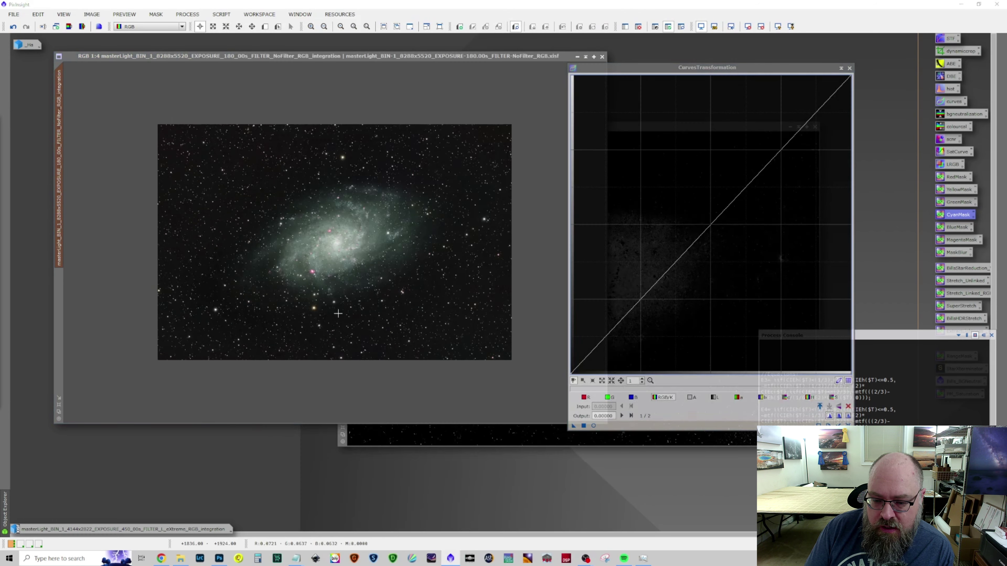
left_click(593, 426)
left_click_drag(615, 326, 615, 347)
left_click(696, 236)
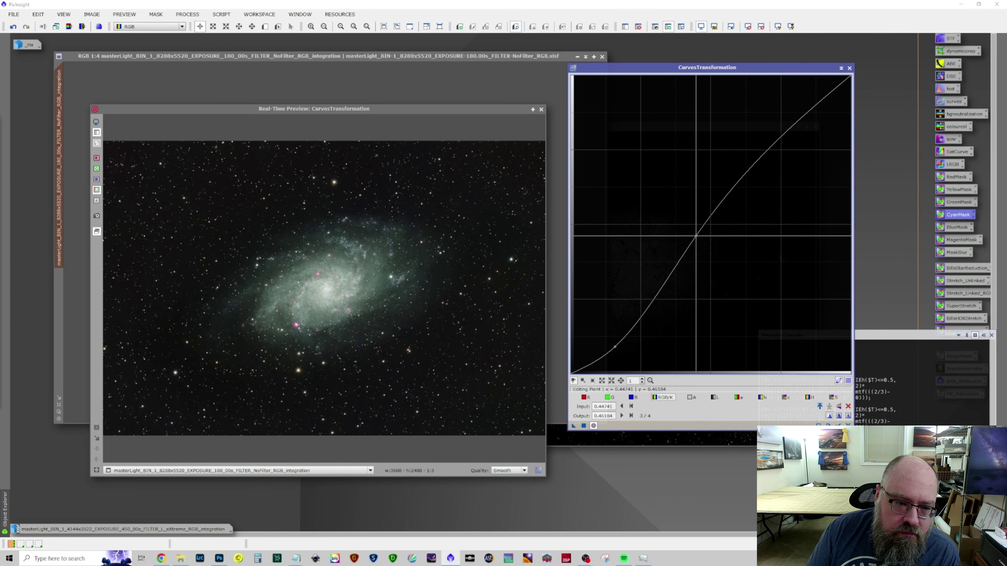
left_click_drag(696, 236, 709, 242)
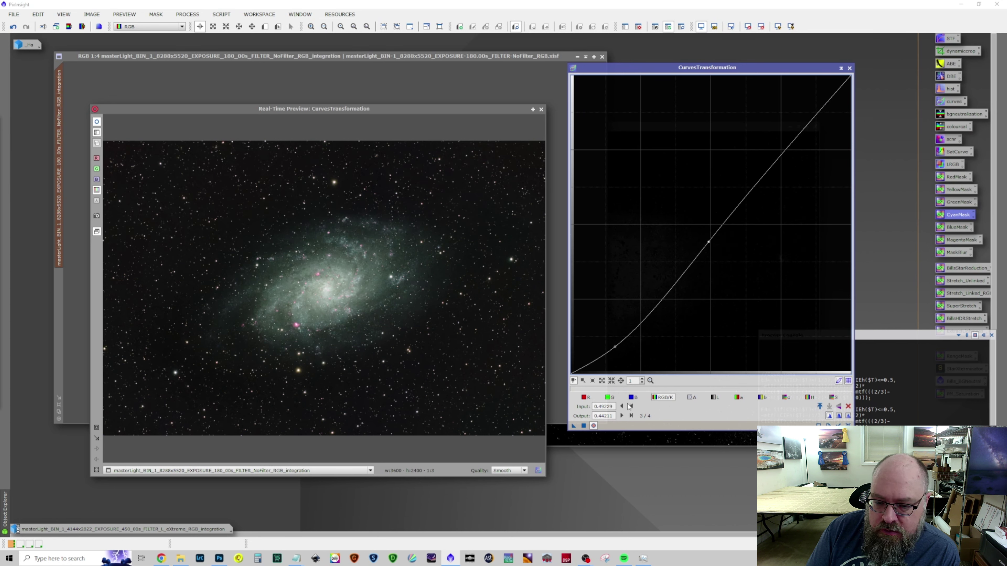
Raise the upper part of the blue curve.
left_click(632, 398)
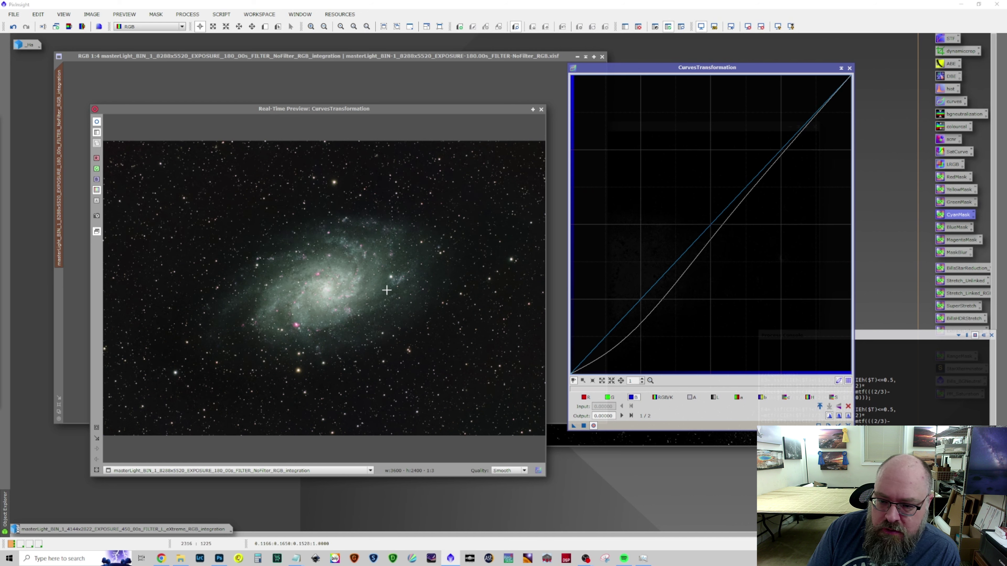
left_click_drag(642, 298, 663, 311)
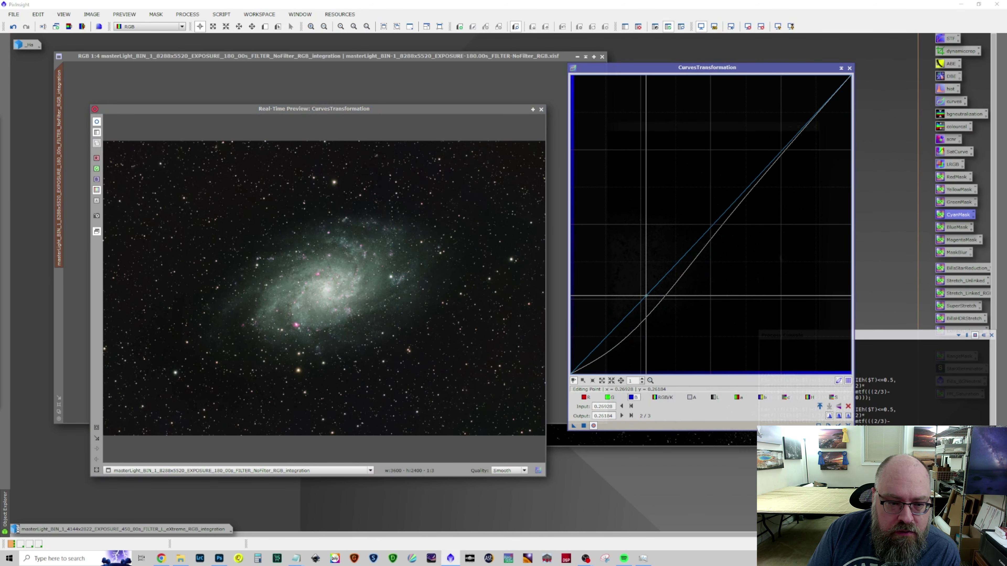
left_click_drag(663, 311, 630, 270)
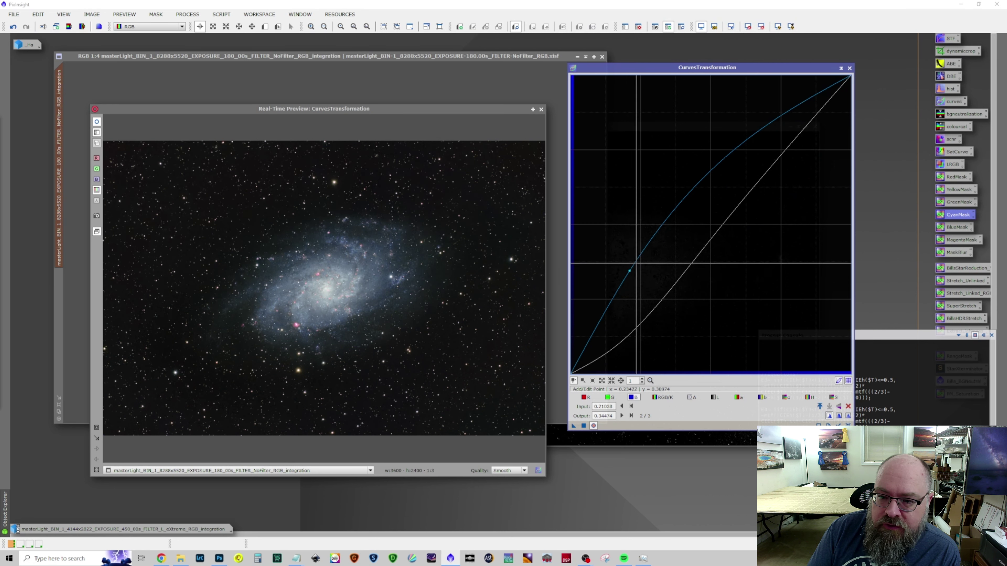
left_click_drag(688, 200, 673, 160)
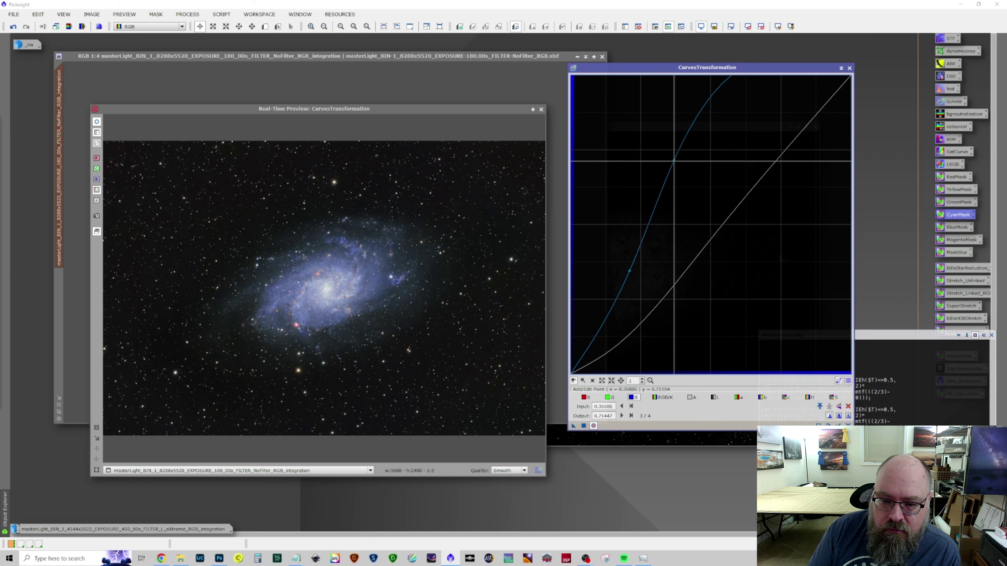
left_click(629, 271, "ctrl")
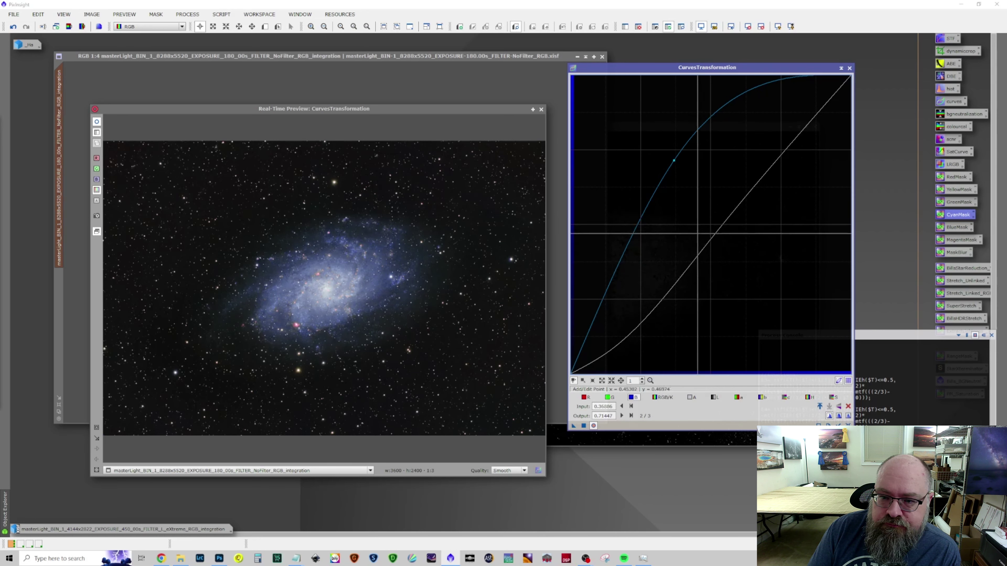
left_click_drag(673, 161, 715, 160)
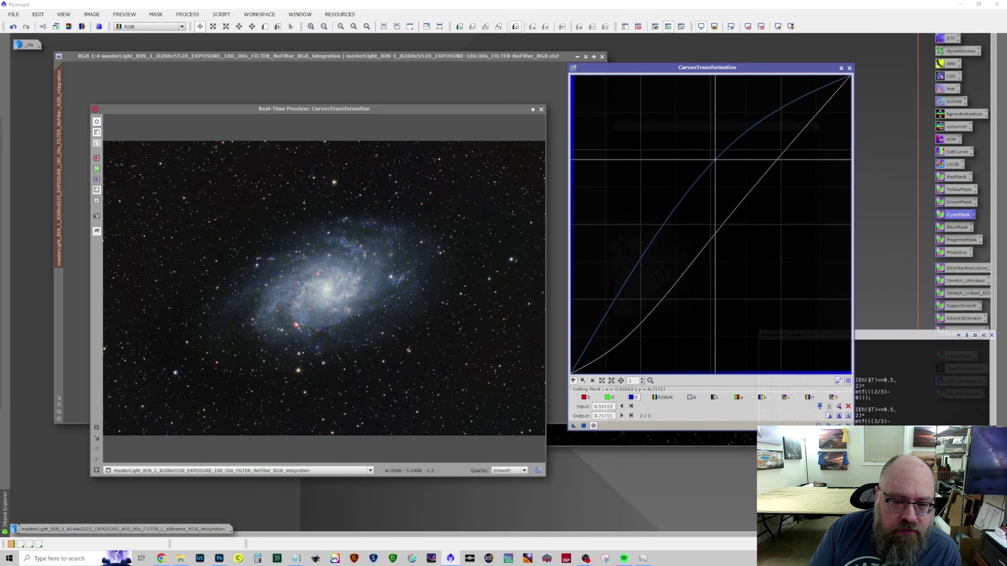
Lift the green curve slightly, lower the red curve slightly, and apply the curves.
left_click(609, 397)
left_click_drag(699, 239, 695, 217)
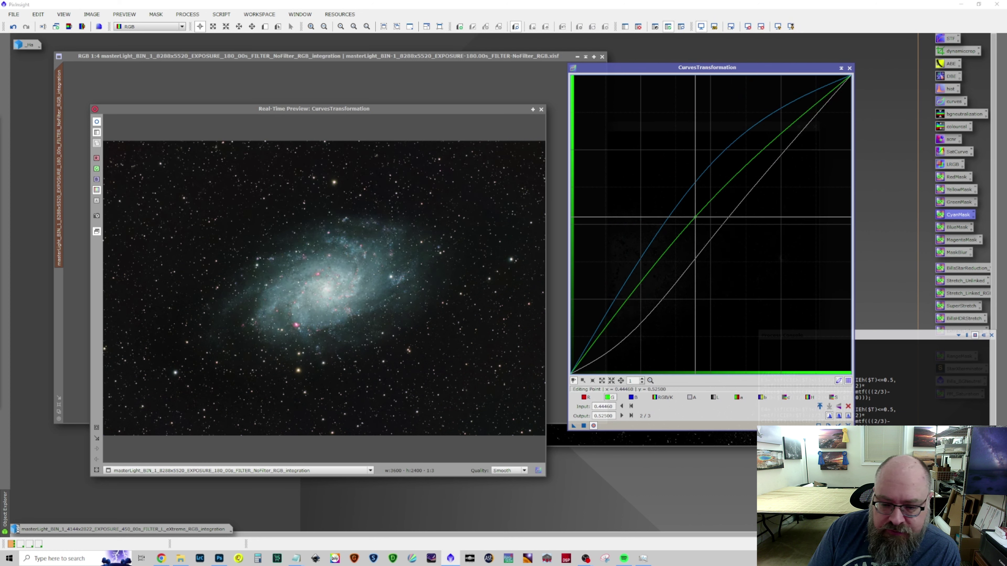
left_click(584, 398)
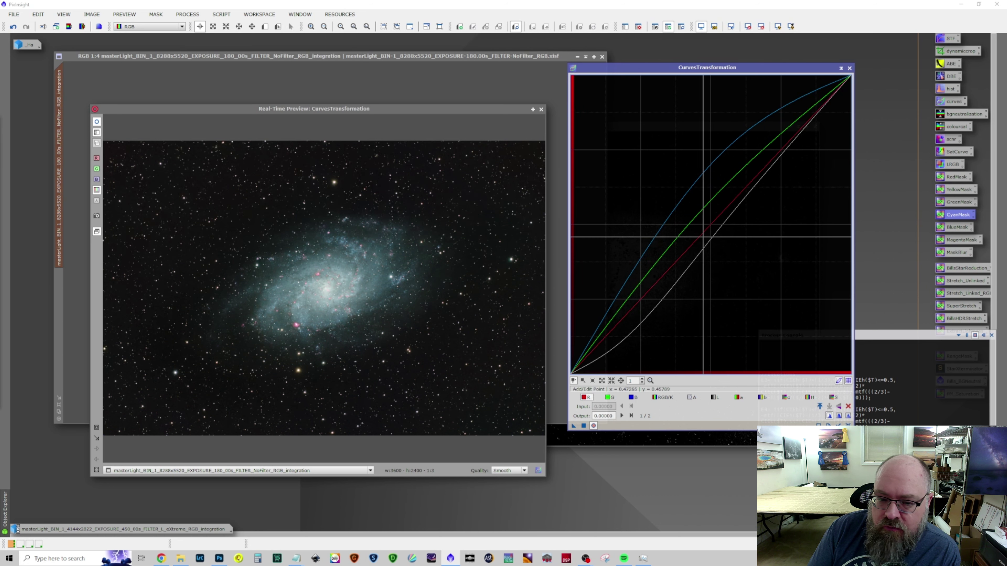
left_click_drag(723, 222, 739, 197)
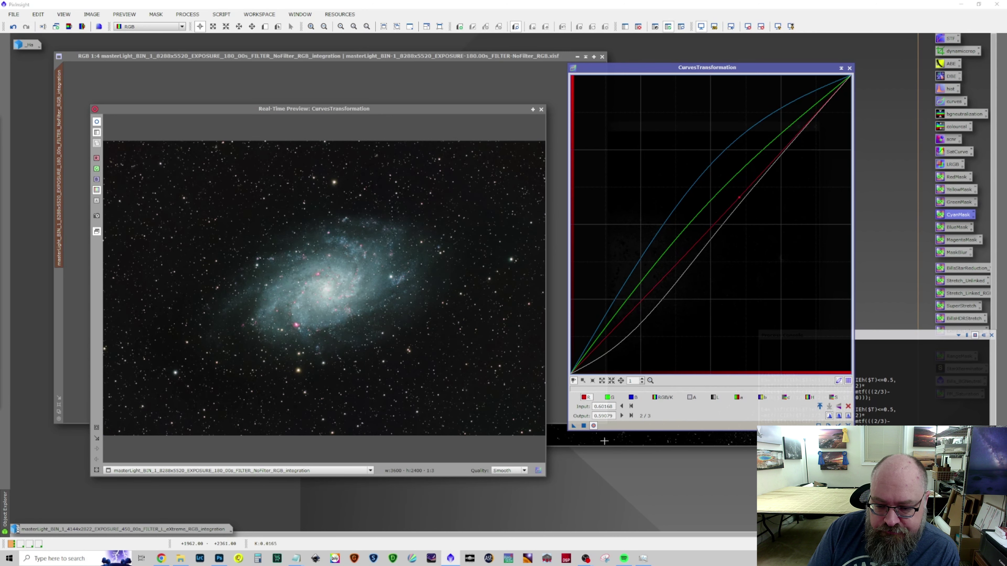
left_click(584, 426)
Brighten the galaxy with an RGB/K curve point from 0.44 to 0.61, then close curves and preview.
left_click(847, 424)
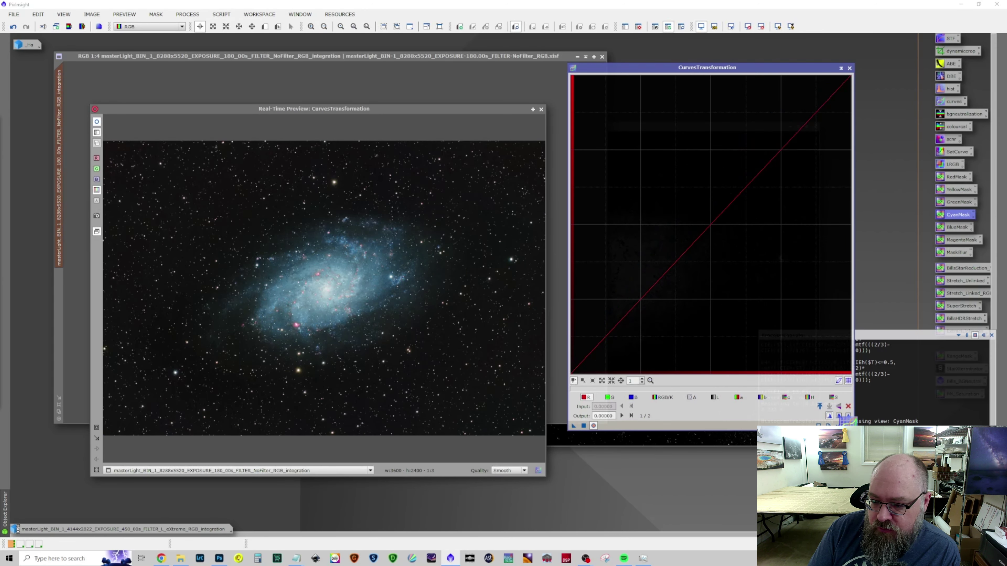
left_click(662, 397)
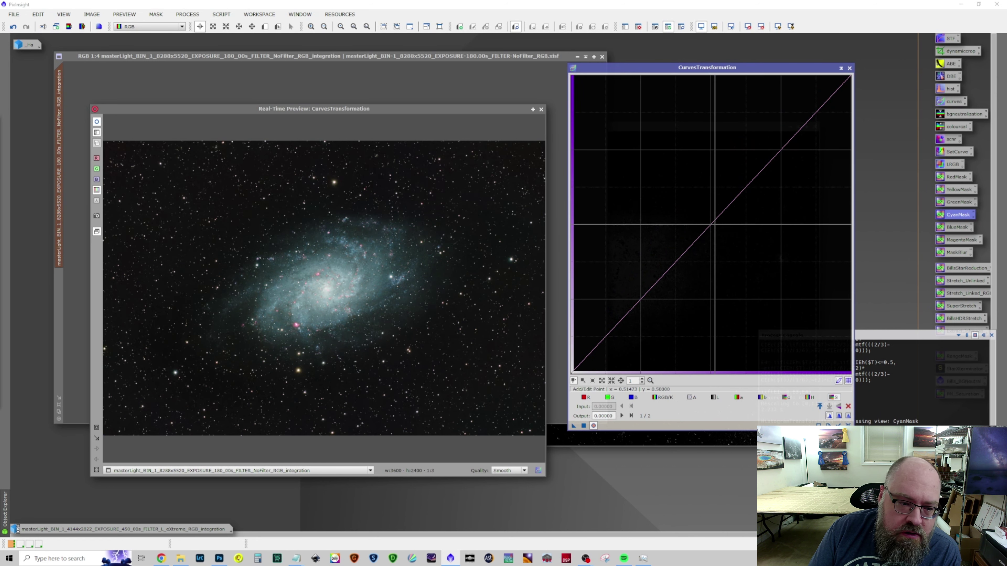
left_click(686, 198)
mouse_move(686, 199)
left_mouse_down()
mouse_move(663, 168)
mouse_move(693, 194)
left_mouse_up()
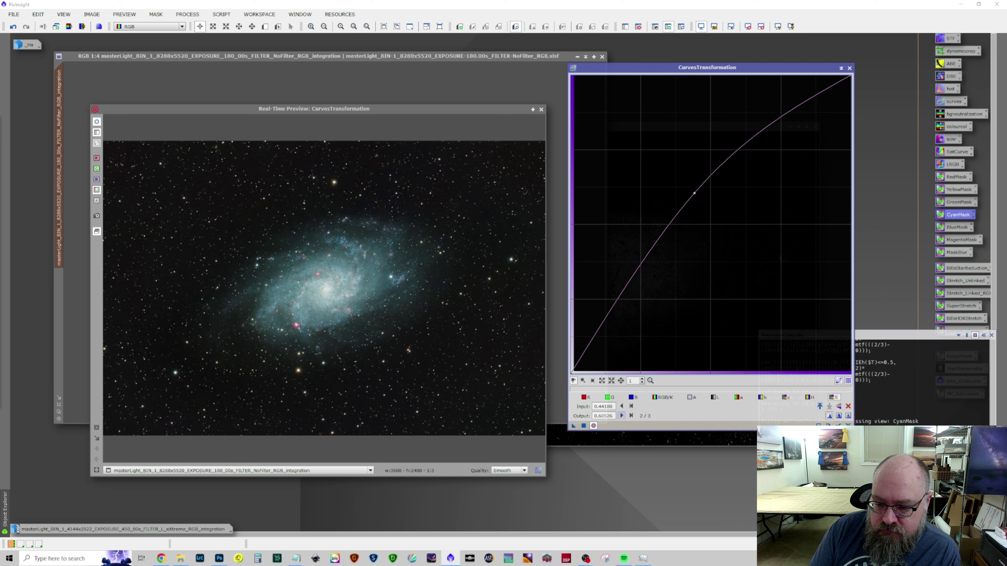
left_click(583, 426)
left_click(847, 406)
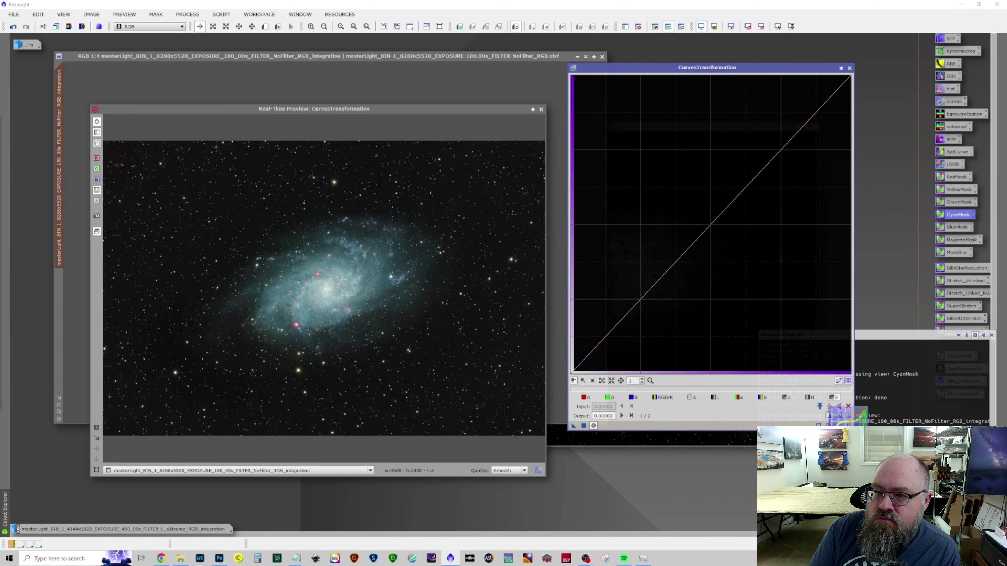
left_click(849, 68)
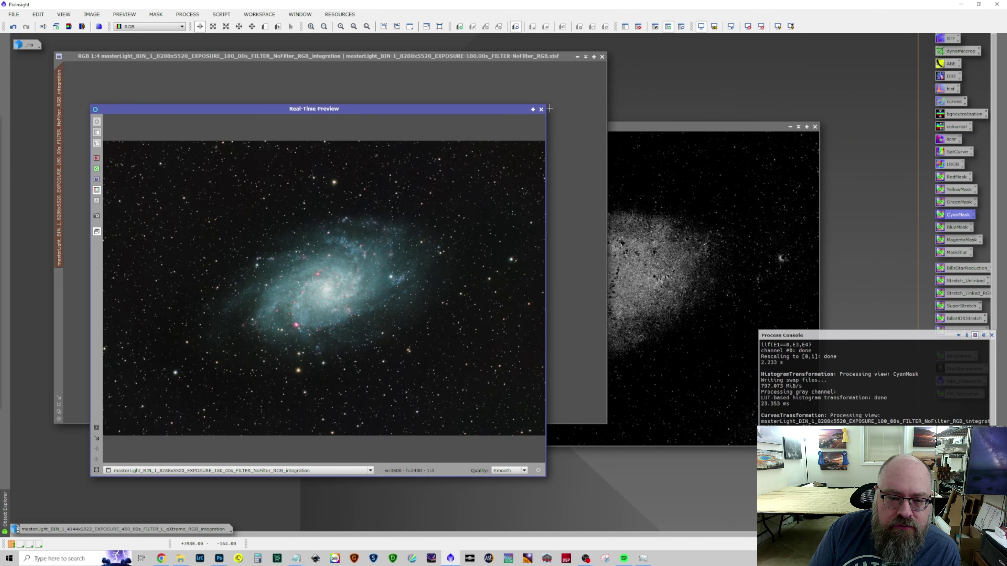
left_click(541, 109)
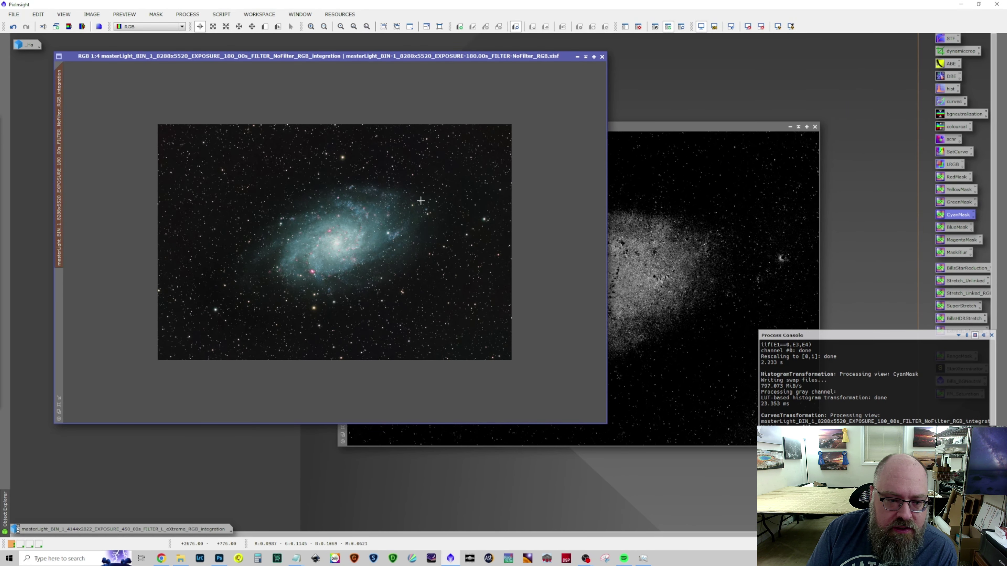
Run the MagentaMask script on the M33 galaxy image.
right_click(60, 138)
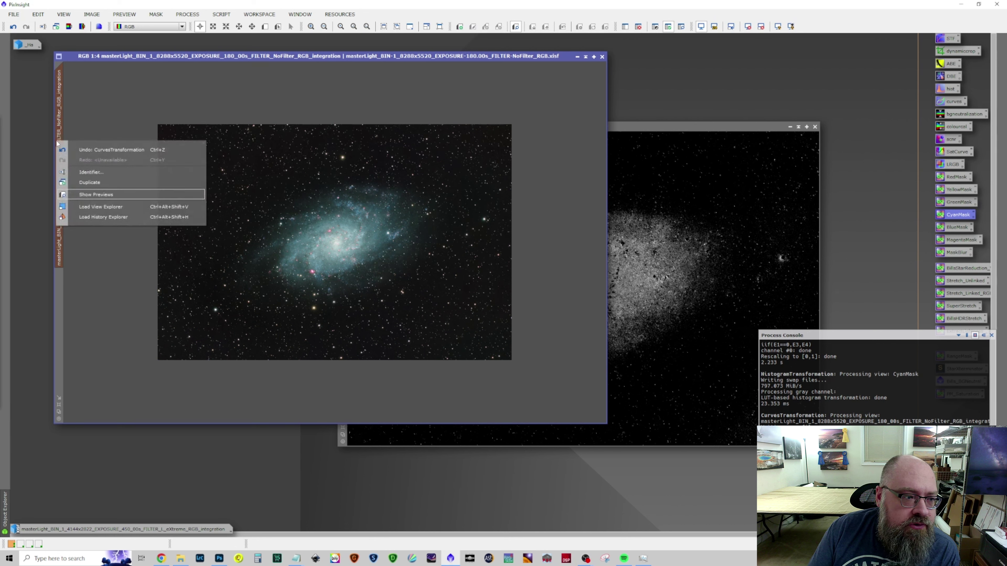
left_click(155, 15)
key("Escape")
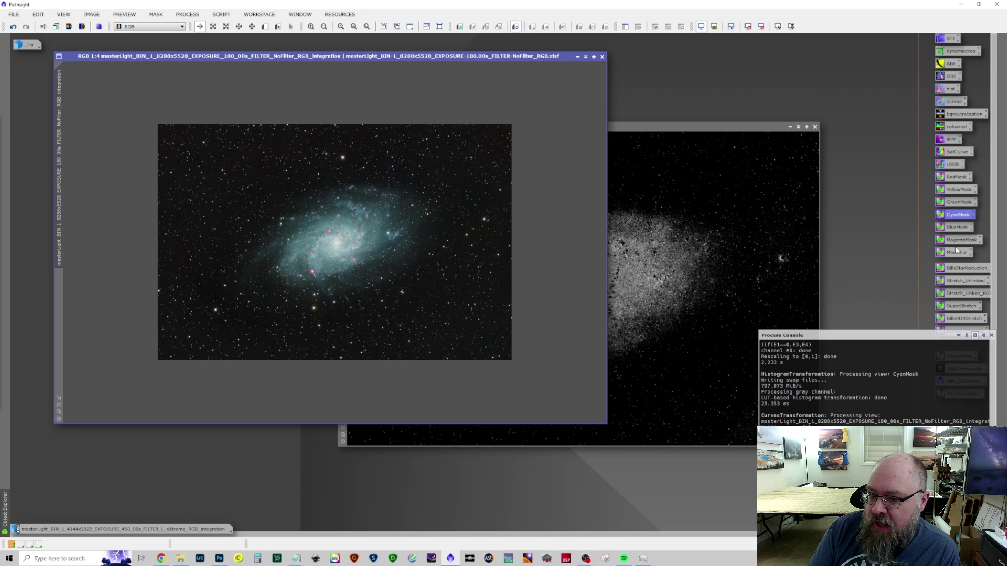
left_click_drag(955, 240, 324, 251)
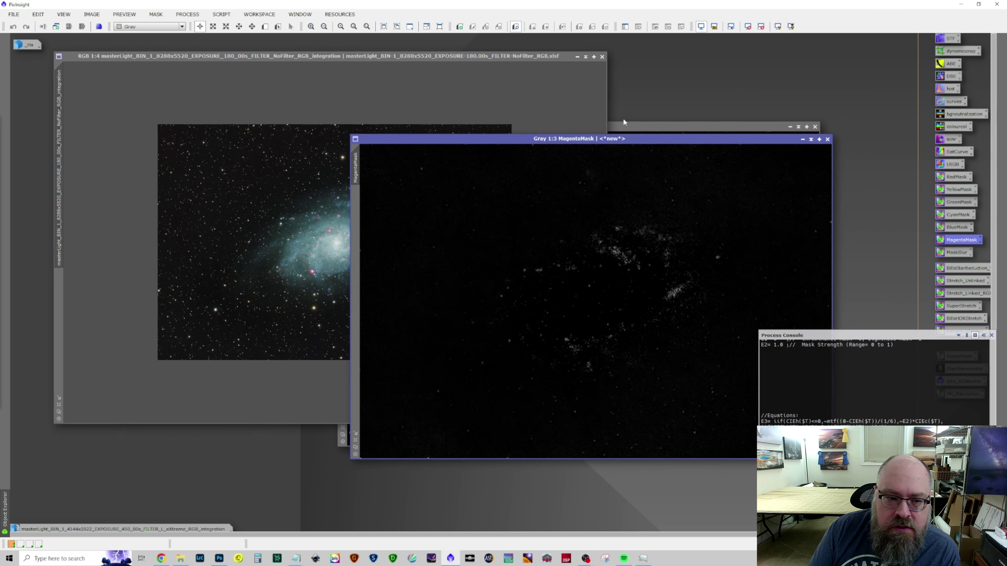
Apply the new MagentaMask image as the mask on the RGB galaxy image.
left_click_drag(631, 141, 516, 121)
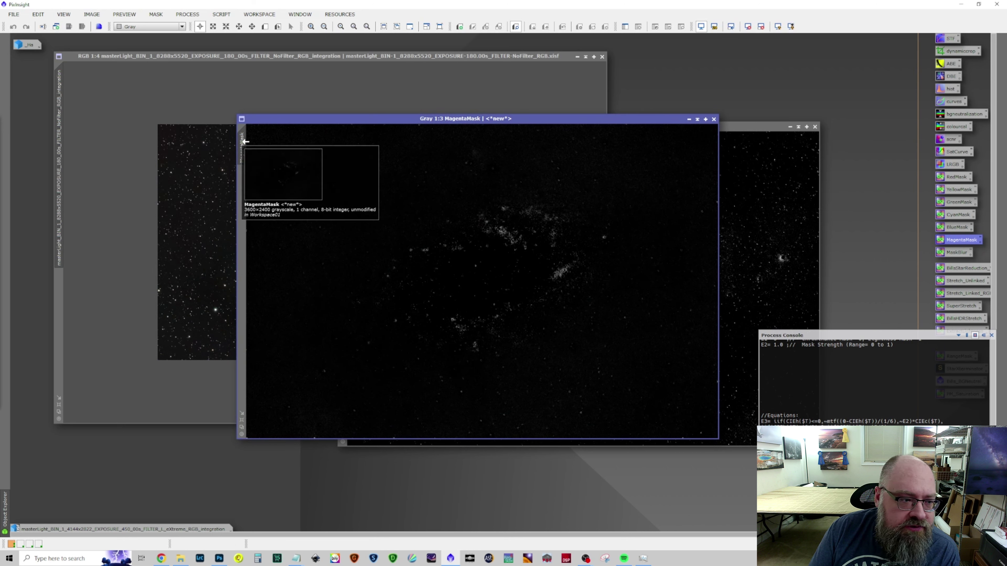
left_click_drag(242, 144, 55, 293)
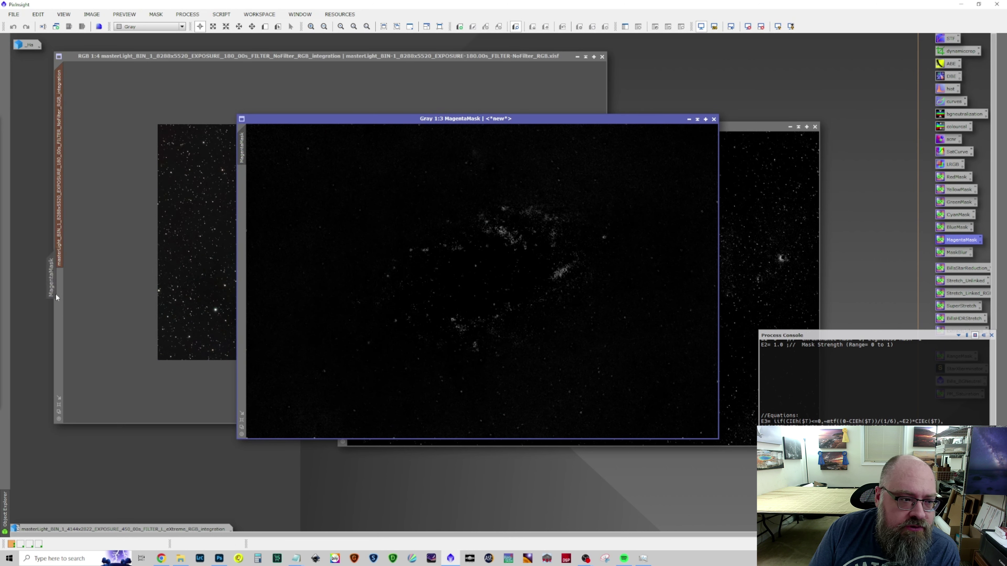
left_click(55, 294)
Open CurvesTransformation with a real-time preview zoomed on the galaxy core.
left_click(187, 14)
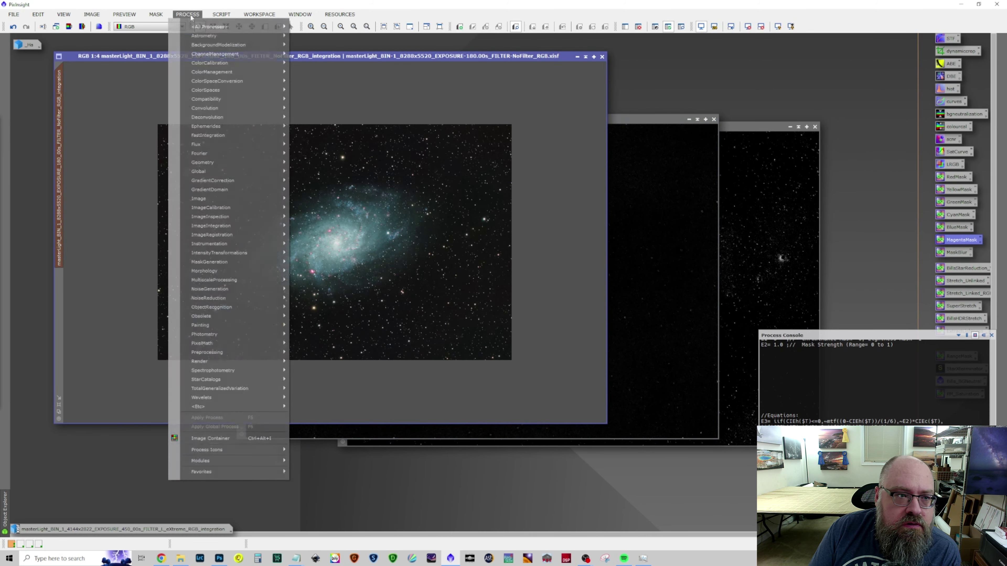
mouse_move(209, 28)
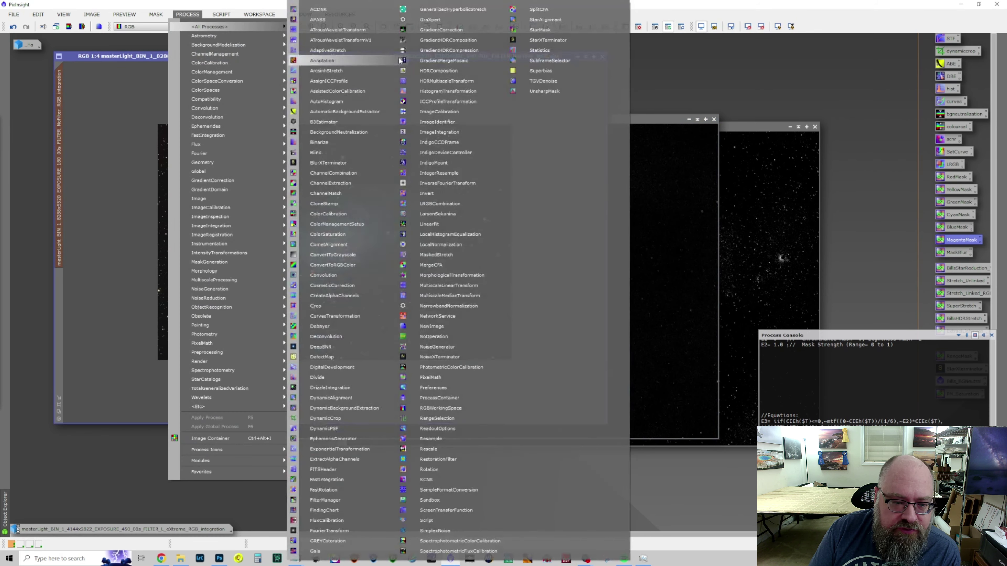
left_click(317, 316)
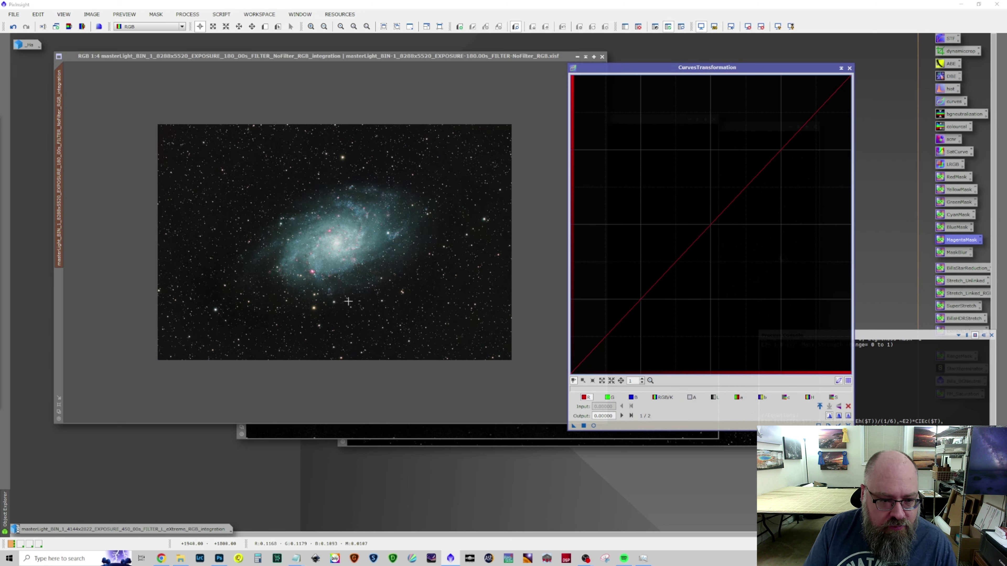
mouse_move(273, 210)
left_mouse_down()
mouse_move(339, 238)
mouse_move(302, 219)
mouse_move(357, 262)
mouse_move(316, 234)
left_mouse_up()
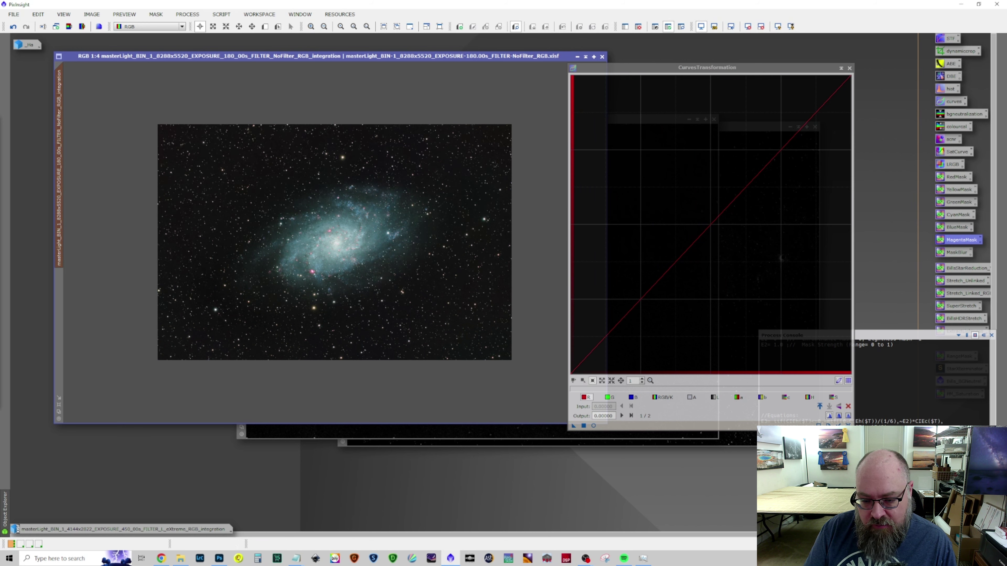
left_click(594, 426)
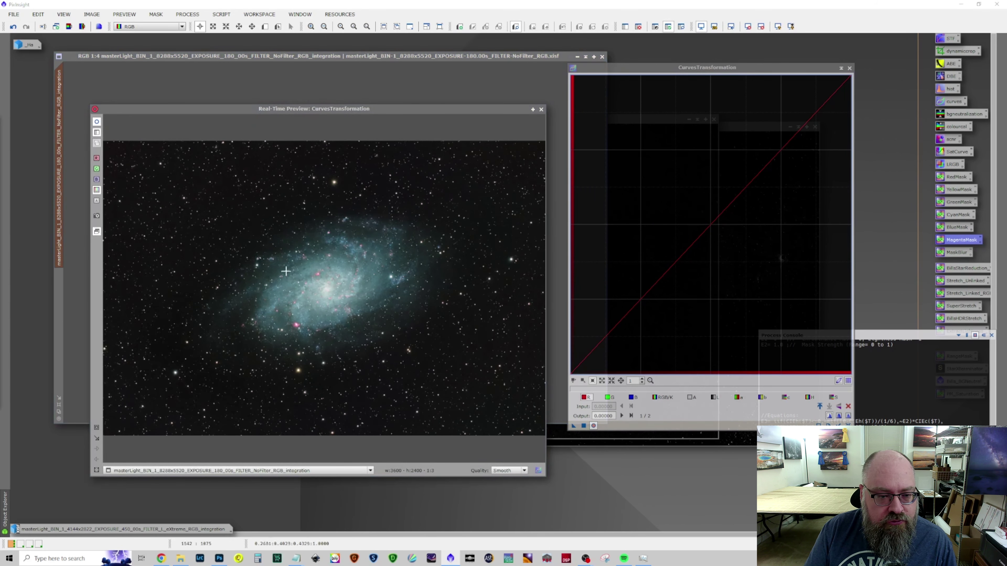
left_click_drag(265, 246, 405, 356)
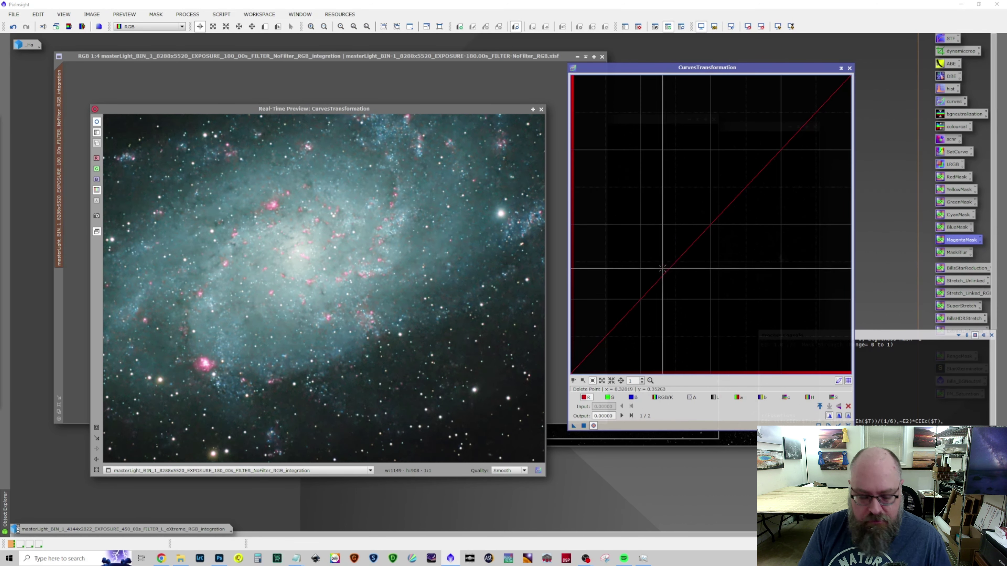
Raise the red and saturation curves and apply them through the MagentaMask to boost pink regions.
left_click(664, 254)
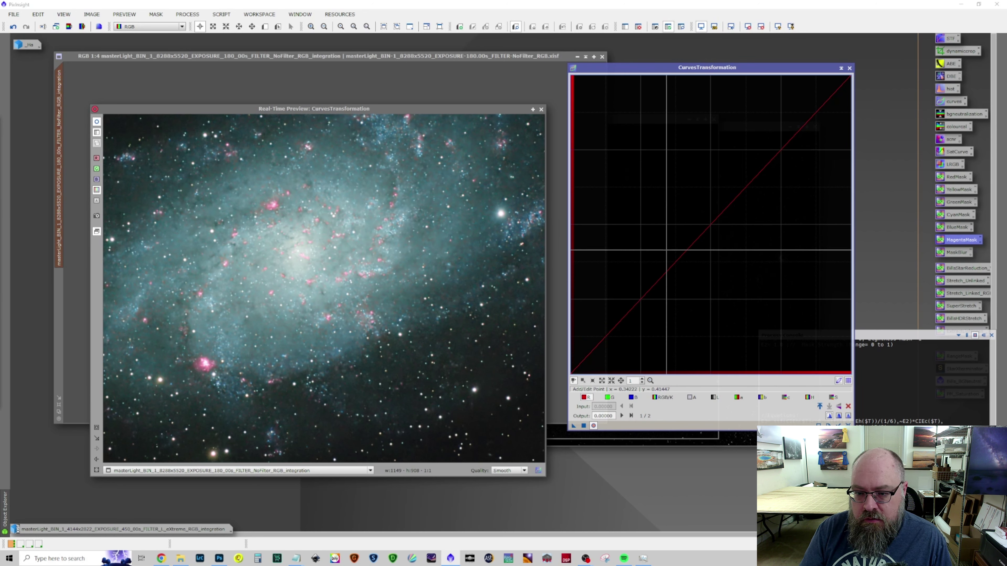
left_click_drag(665, 254, 643, 225)
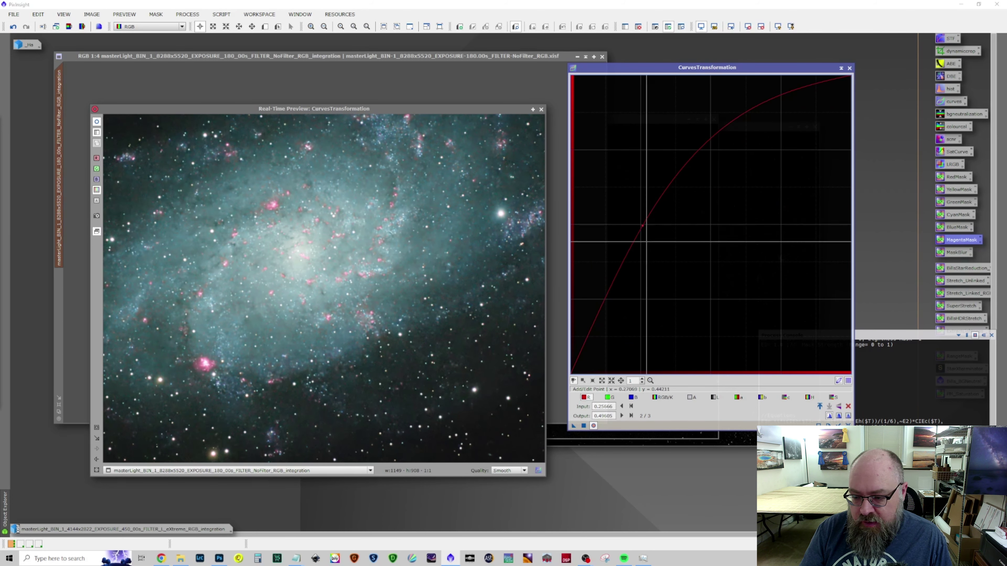
left_click(832, 397)
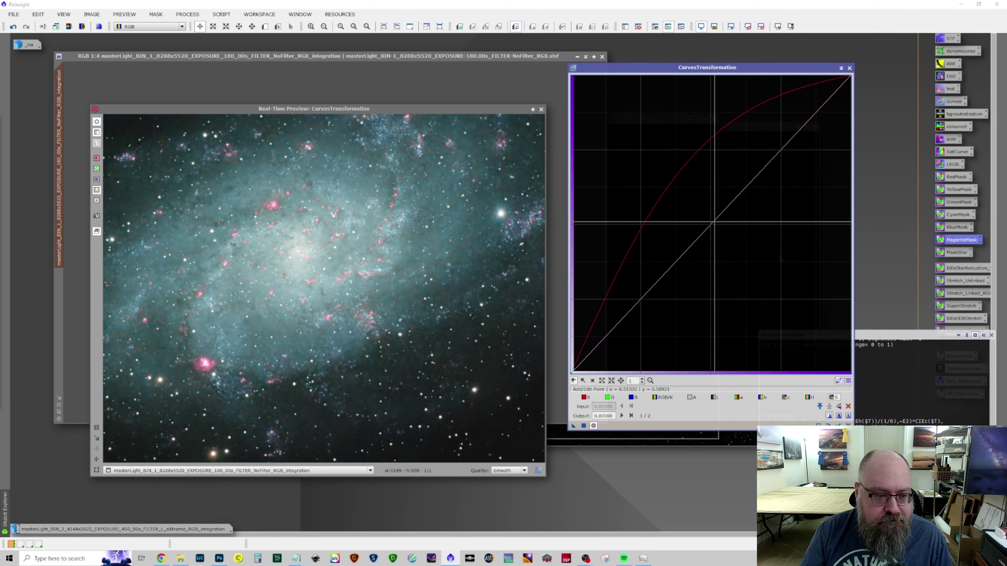
left_click(696, 209)
mouse_move(696, 209)
left_mouse_down()
mouse_move(787, 292)
mouse_move(650, 194)
mouse_move(757, 280)
mouse_move(695, 219)
left_mouse_up()
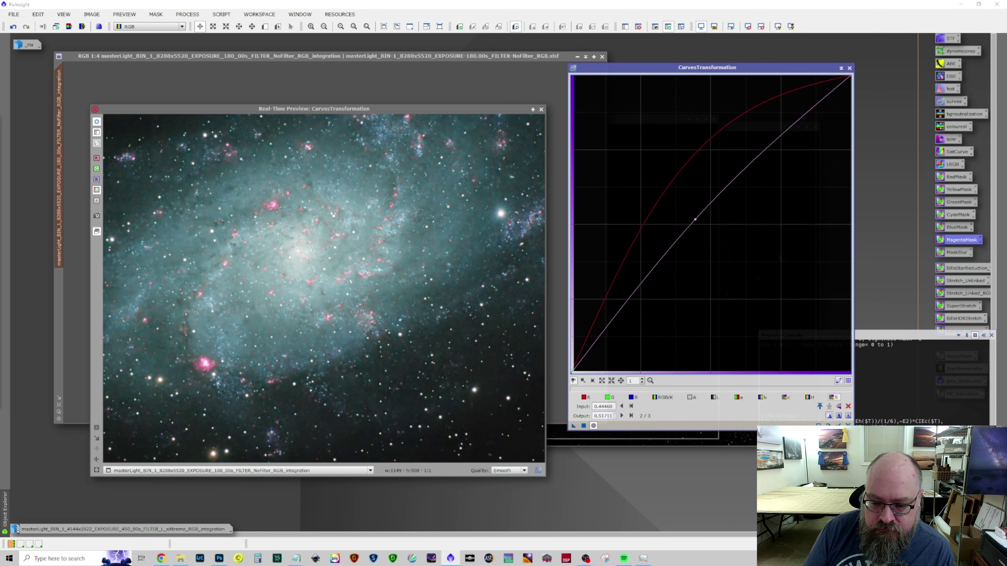
left_click(583, 426)
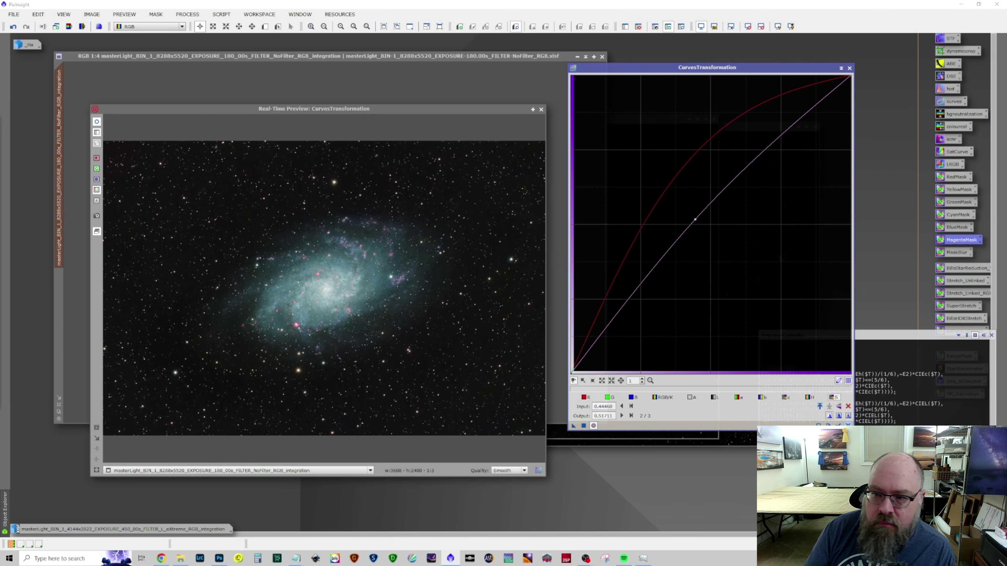
left_click(848, 424)
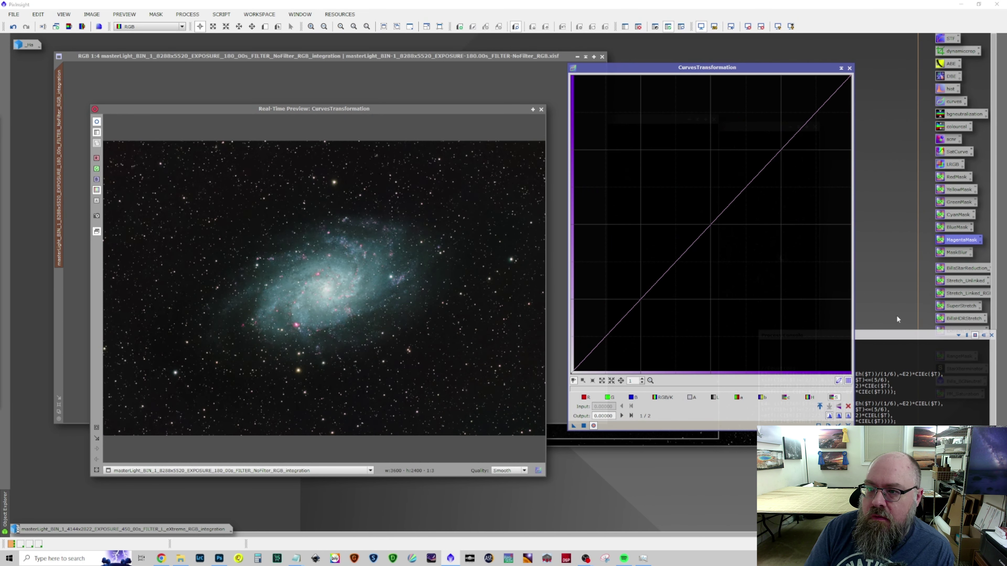
left_click(849, 68)
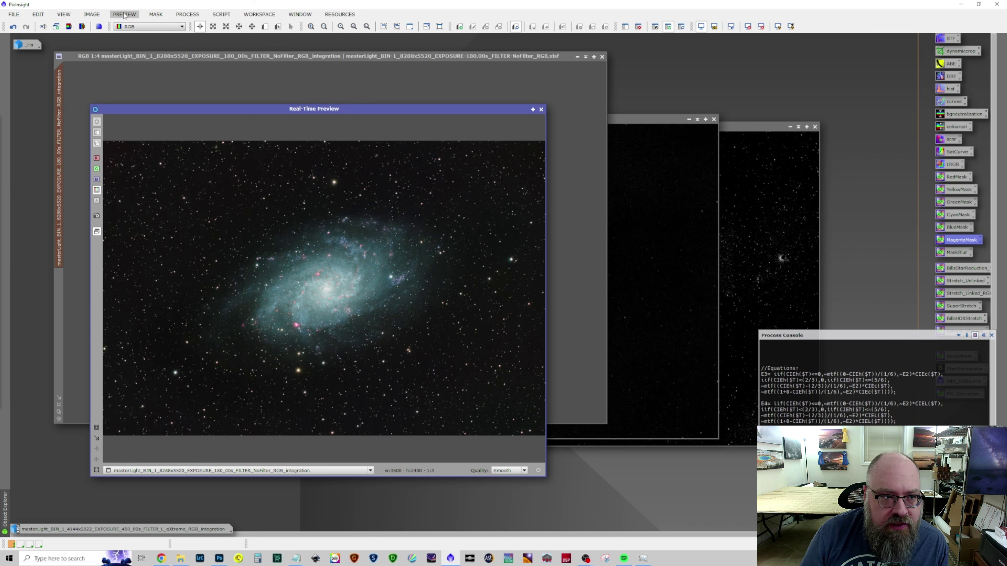
left_click(221, 14)
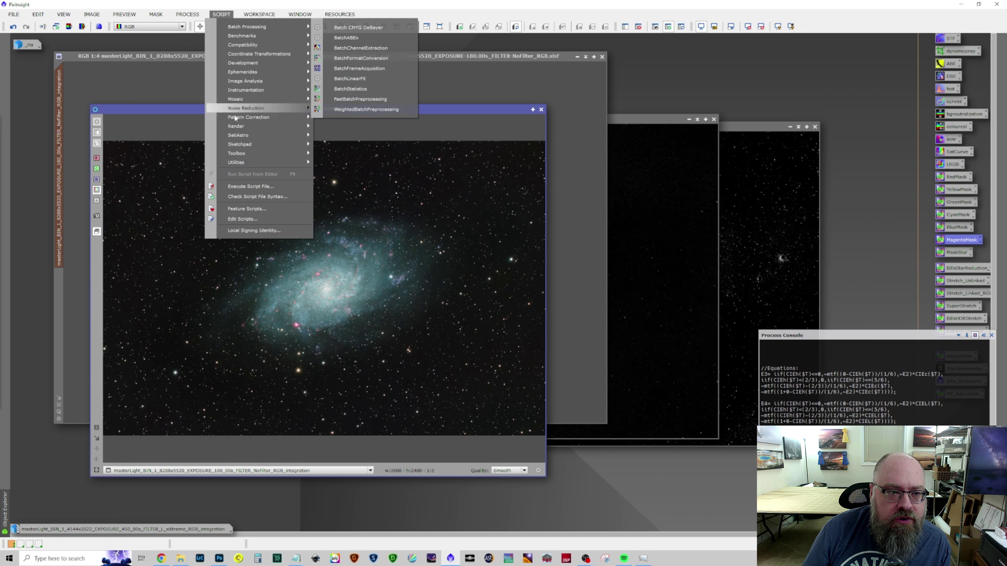
Generate a binary FAME mask of the galaxy core with Blur Amount 125 as FAME_Mask_bin1.
mouse_move(250, 132)
left_click(377, 176)
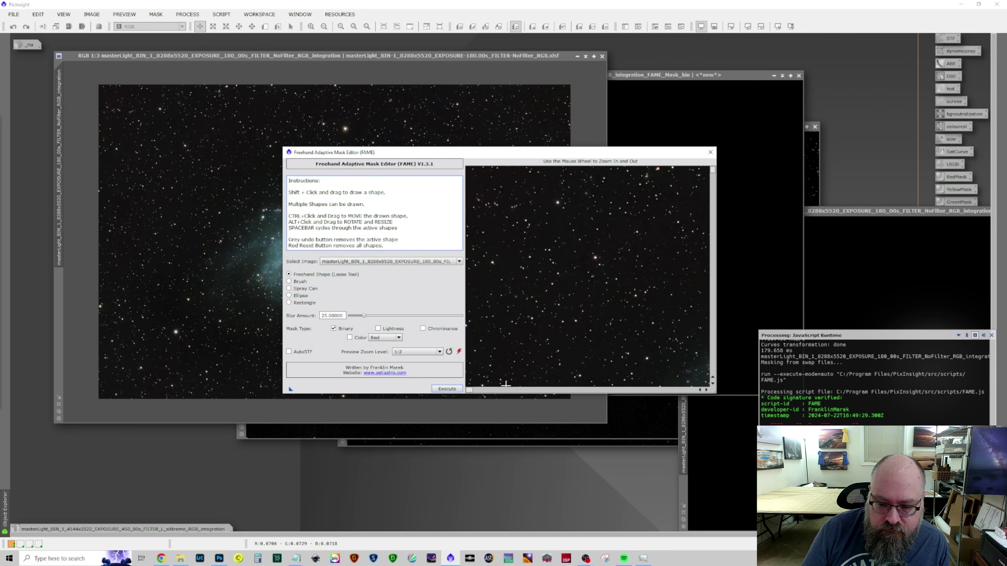
left_click_drag(471, 392, 558, 405)
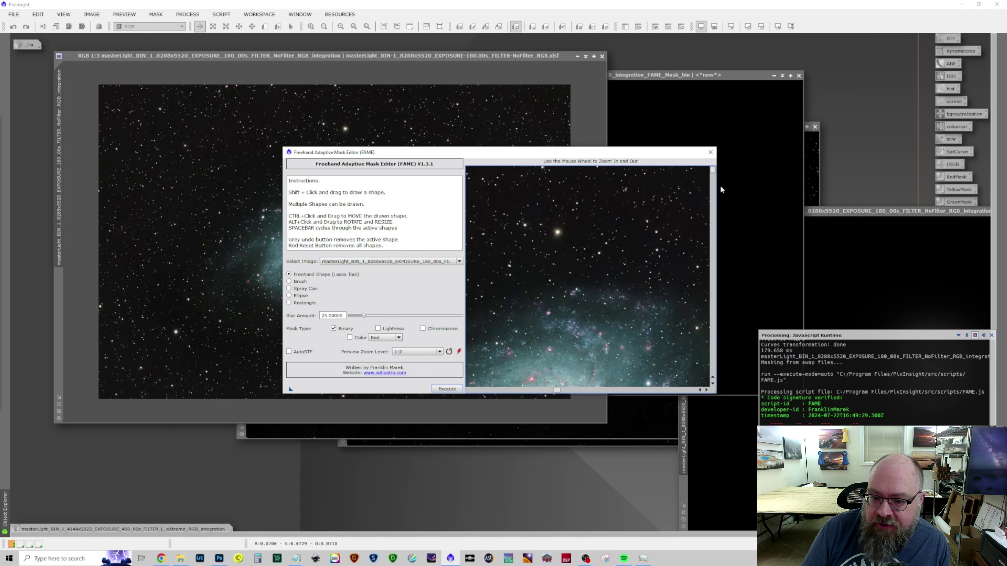
left_click_drag(713, 170, 710, 222)
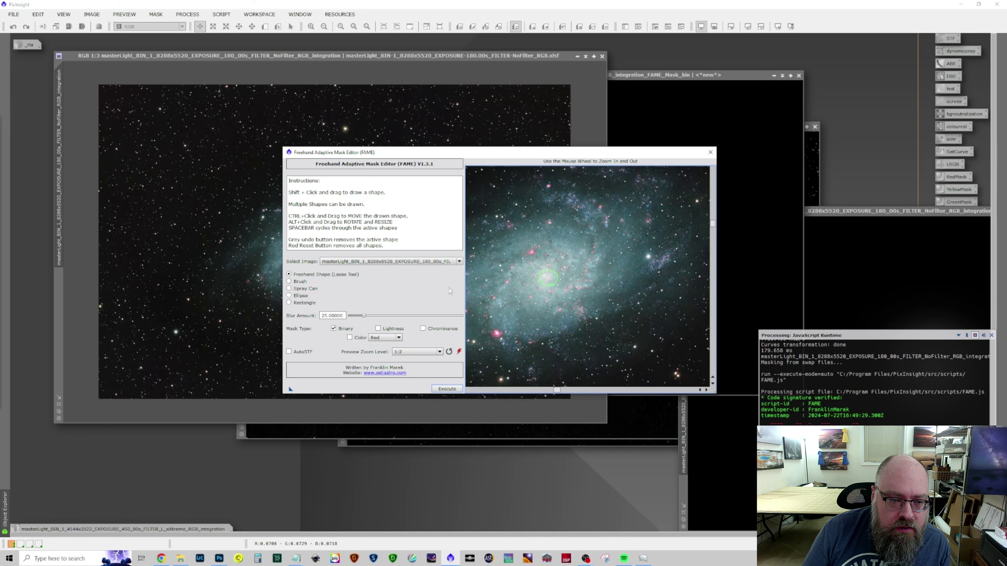
left_click_drag(363, 317, 422, 318)
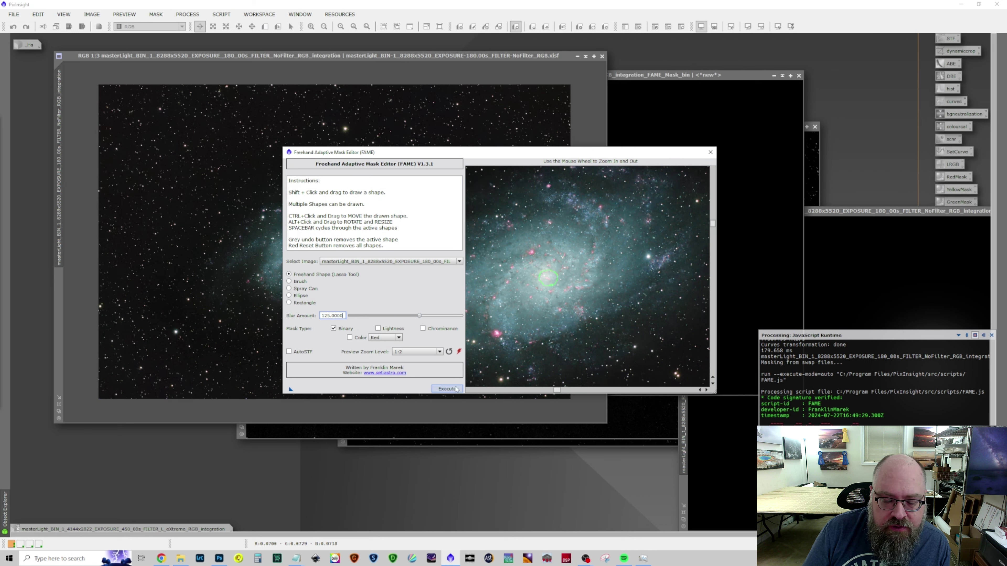
left_click(447, 389)
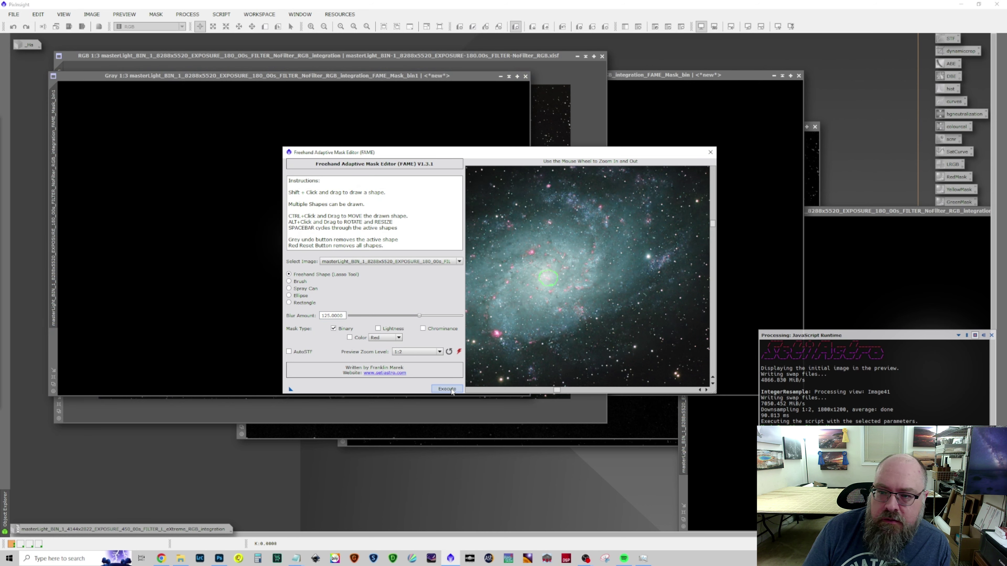
left_click_drag(717, 153, 831, 156)
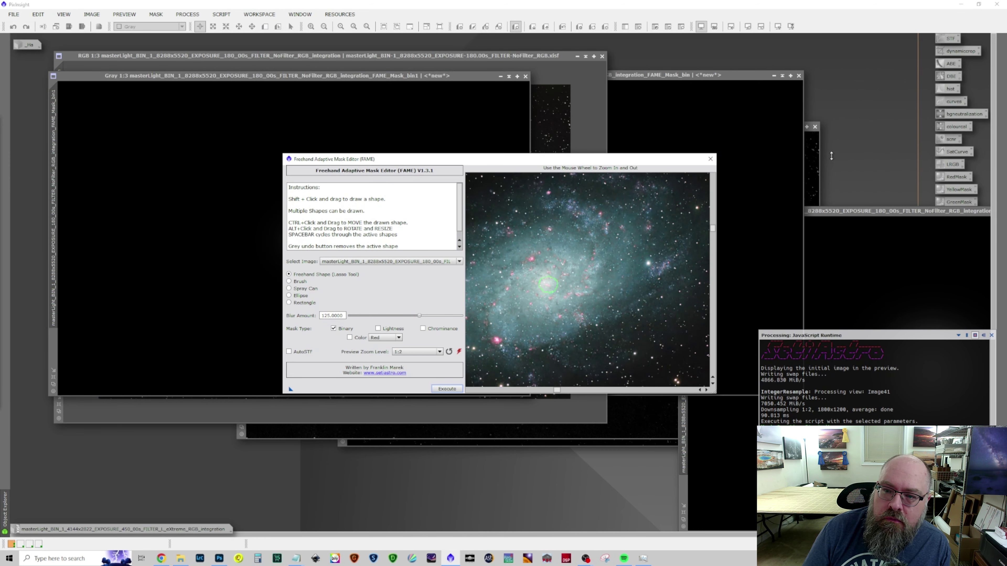
left_click(710, 158)
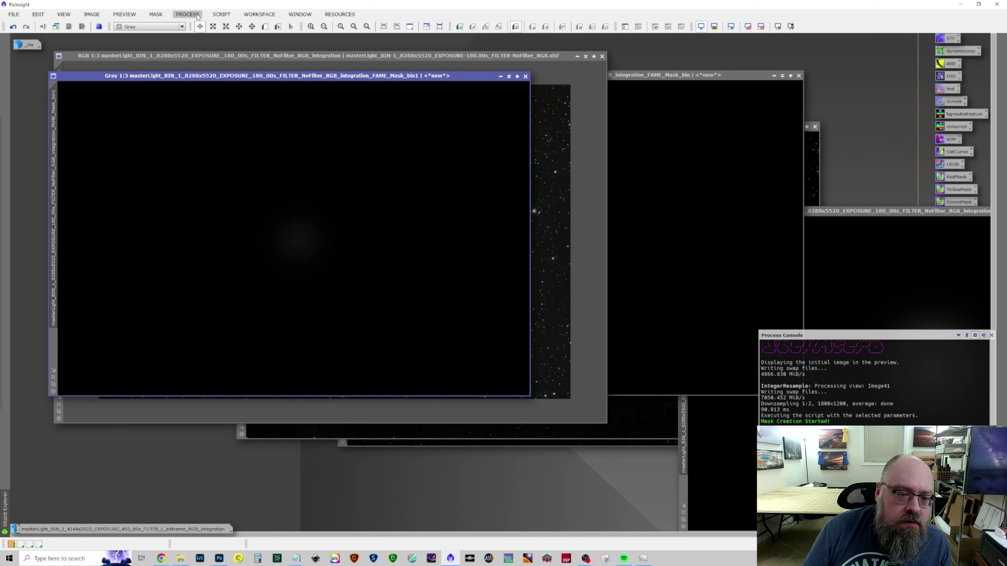
left_click(187, 14)
mouse_move(214, 28)
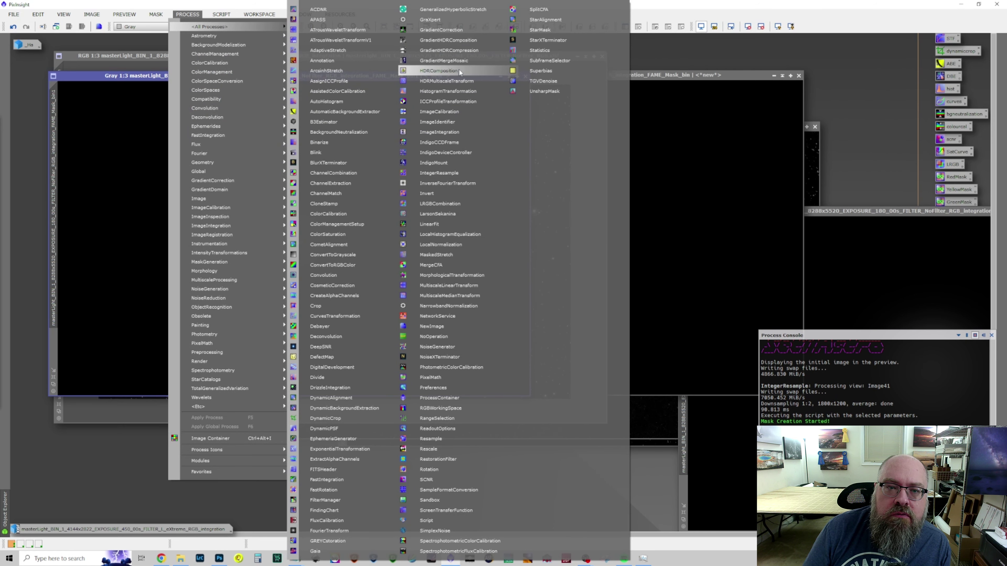
left_click(459, 91)
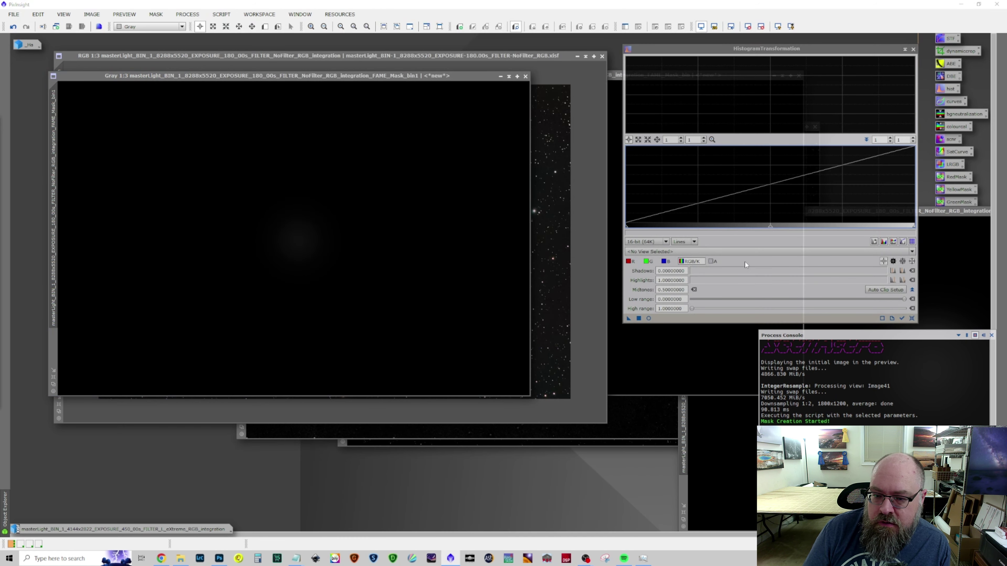
left_click(648, 319)
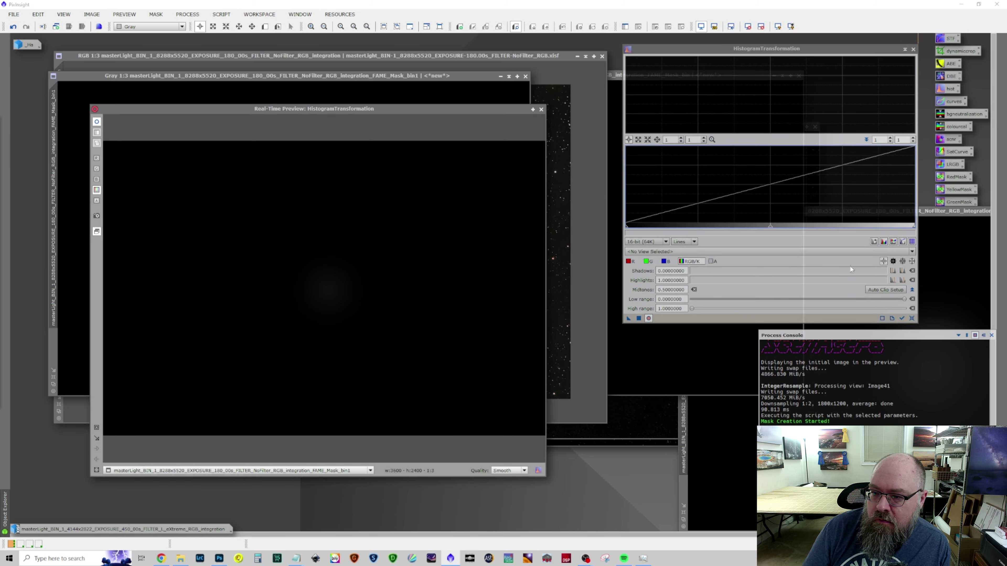
left_click_drag(916, 227, 743, 207)
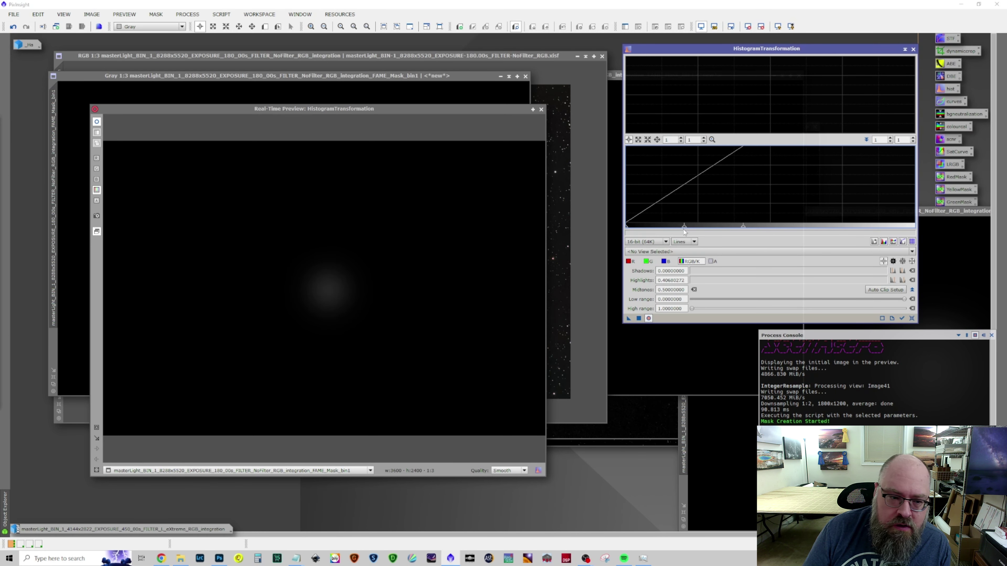
left_click_drag(684, 227, 694, 227)
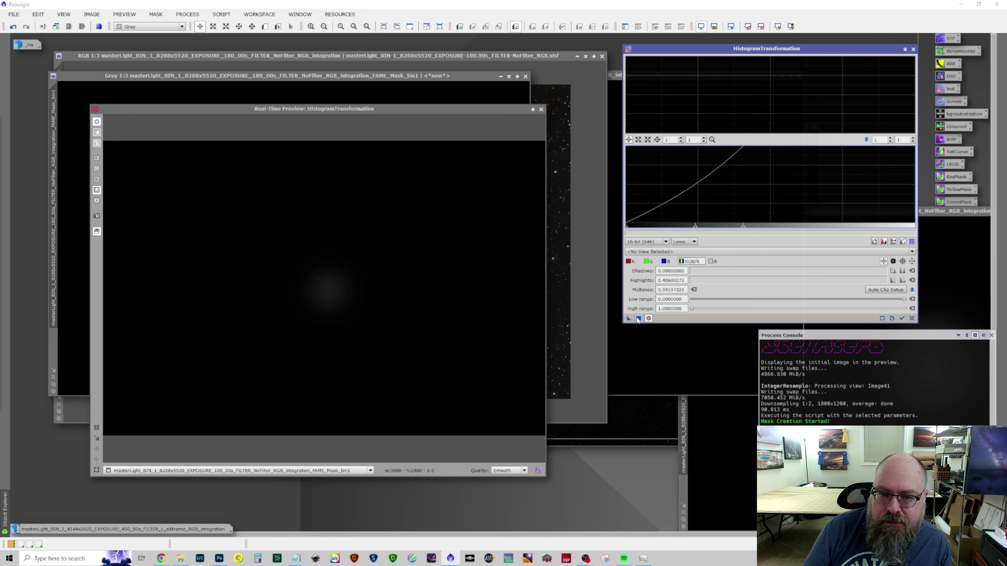
left_click(541, 110)
left_click(914, 49)
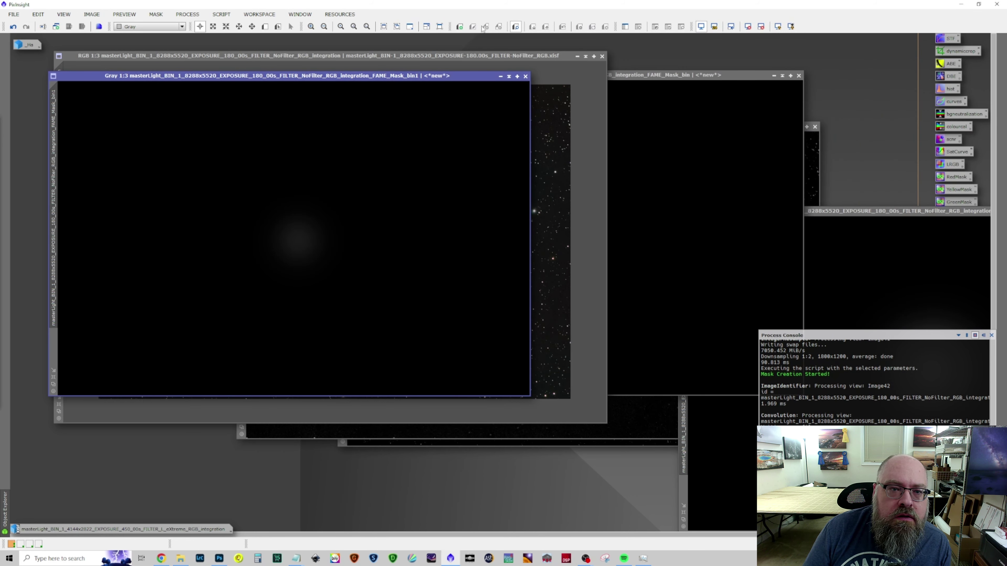
Apply the blurred gray core mask to the RGB galaxy image.
left_click_drag(399, 76, 587, 95)
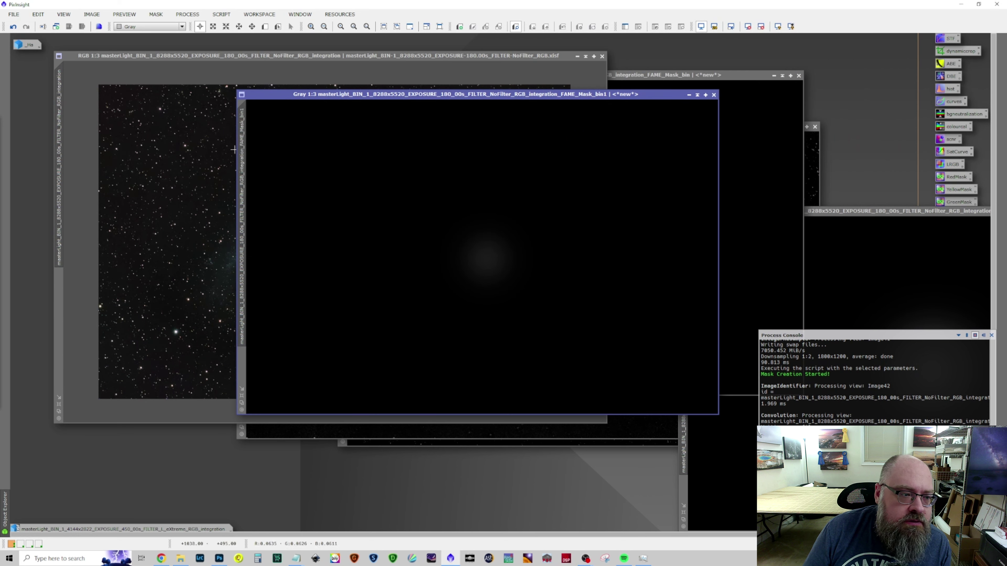
left_click_drag(242, 150, 63, 278)
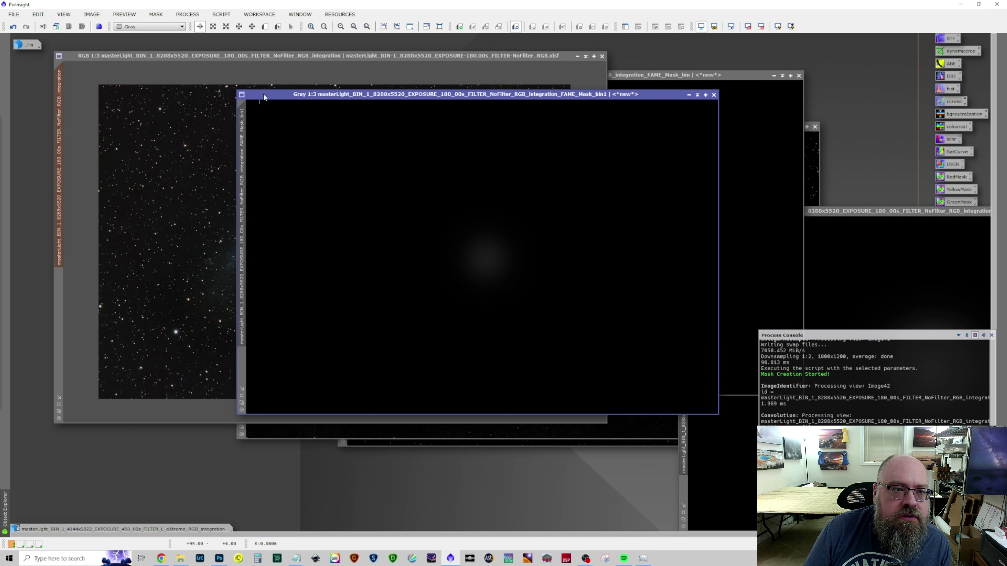
left_click(222, 55)
In CurvesTransformation with live preview, try lifting the b curve, then ease it back nearly straight.
left_click(187, 14)
mouse_move(196, 27)
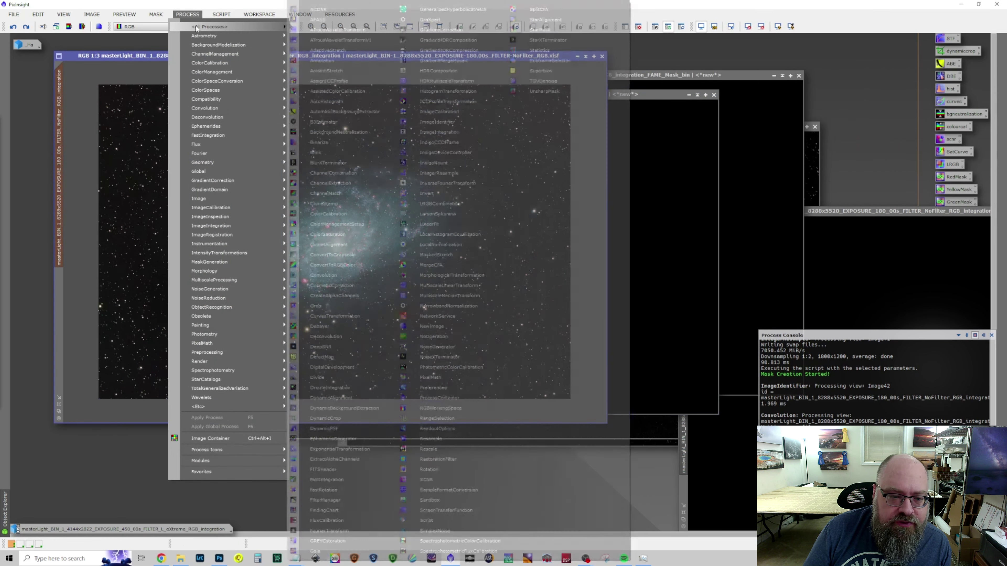
left_click(342, 317)
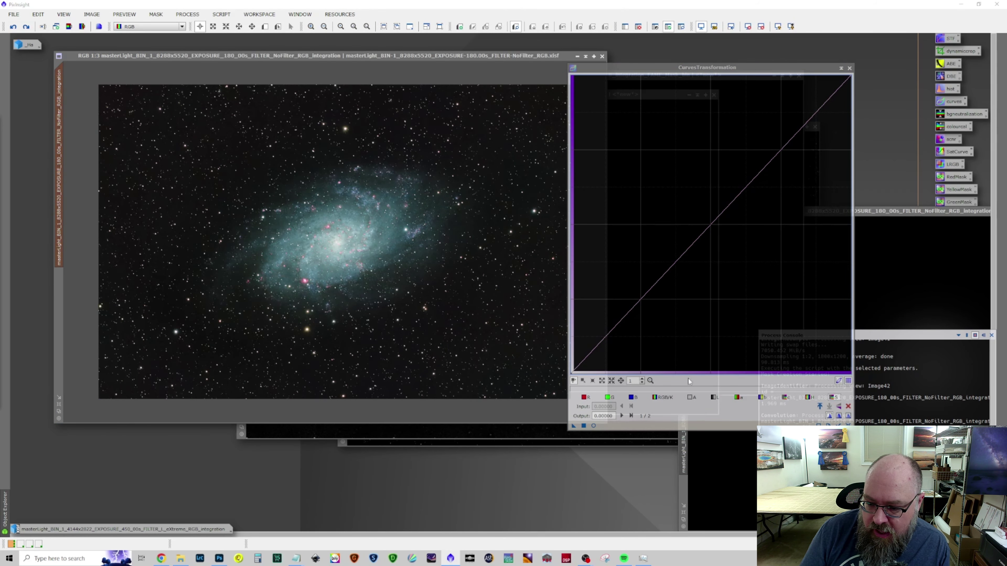
left_click(761, 398)
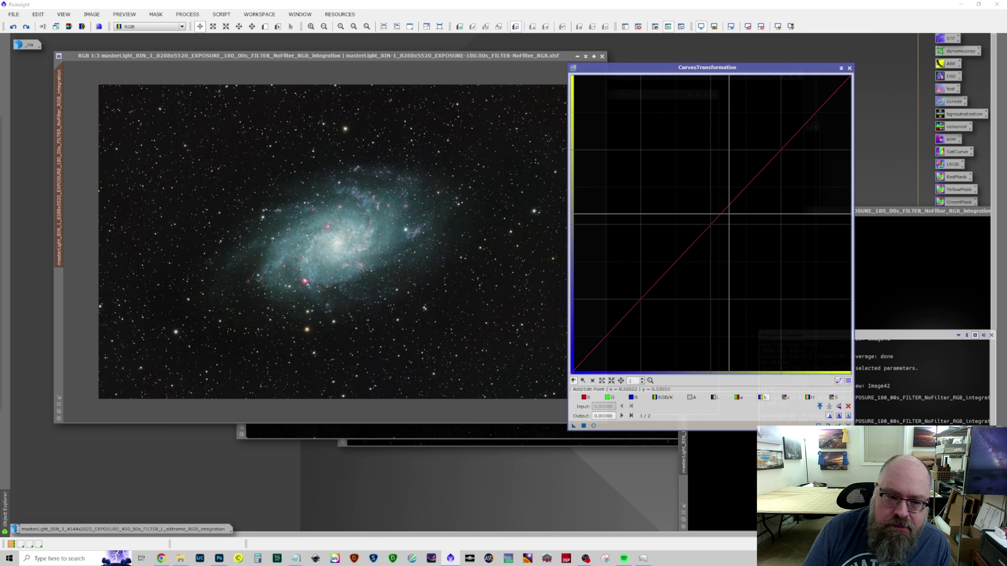
left_click_drag(727, 207, 687, 154)
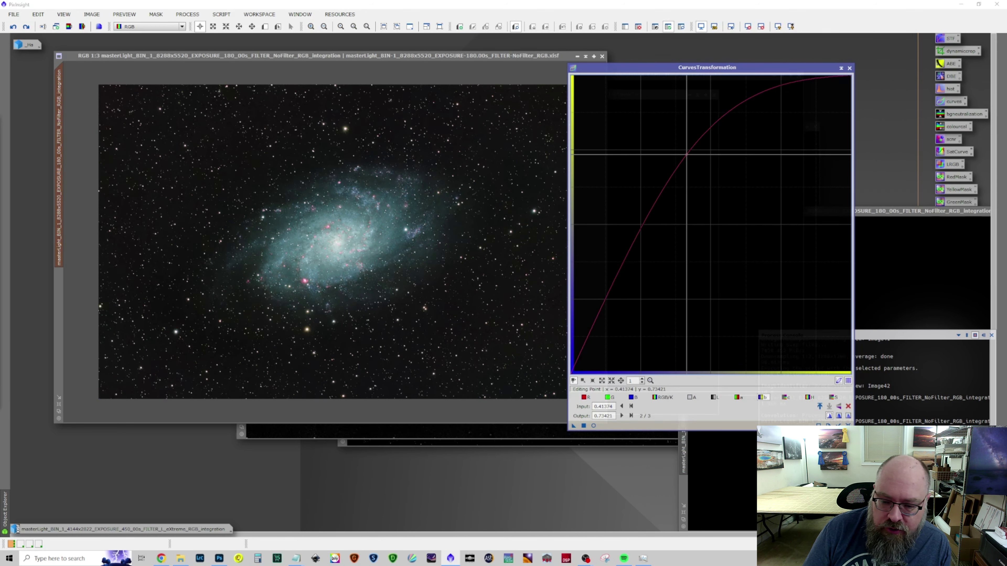
left_click(593, 426)
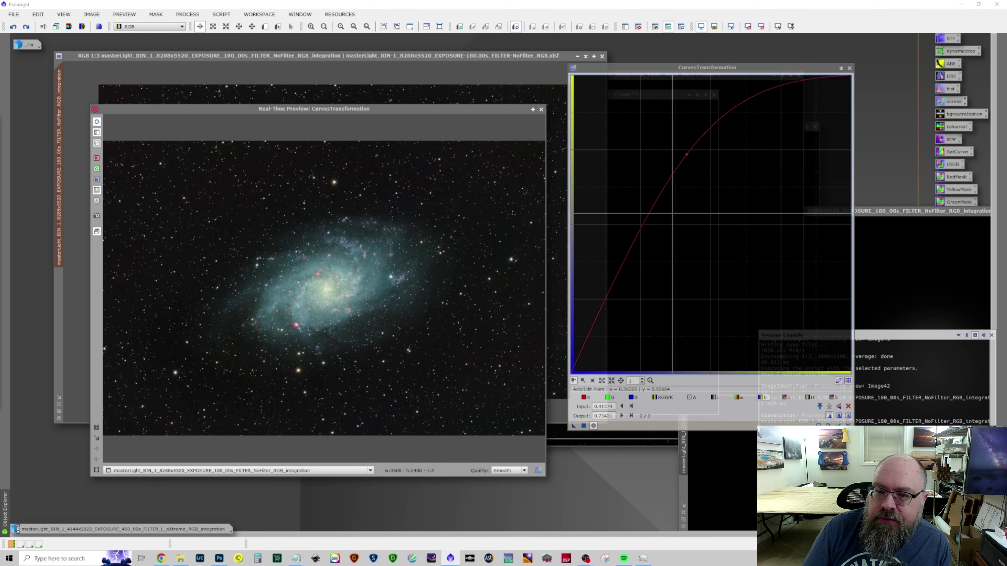
left_click_drag(687, 154, 725, 175)
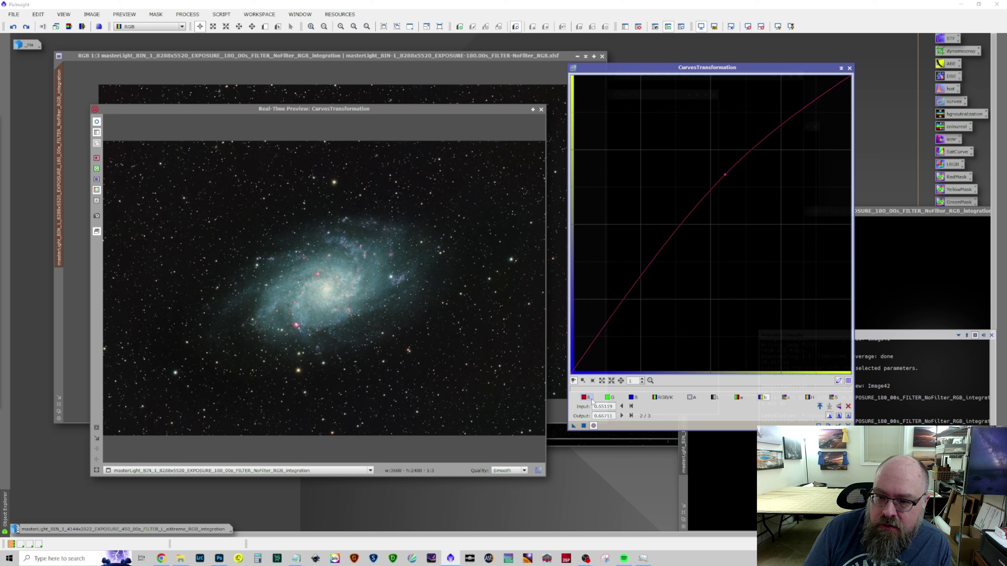
Bow the red curve upward and apply it to the masked galaxy image.
left_click(583, 397)
left_click_drag(725, 209, 851, 169)
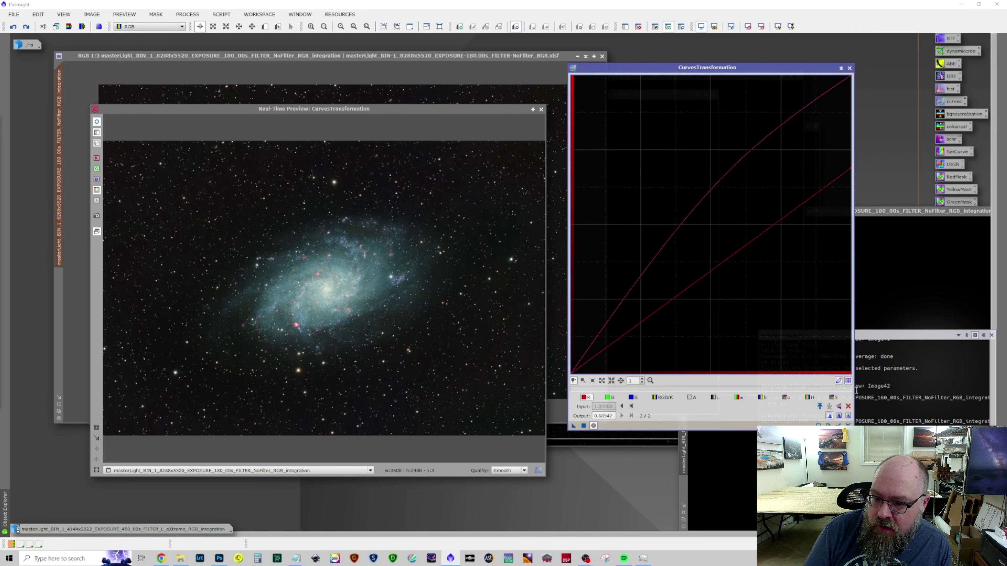
left_click(848, 406)
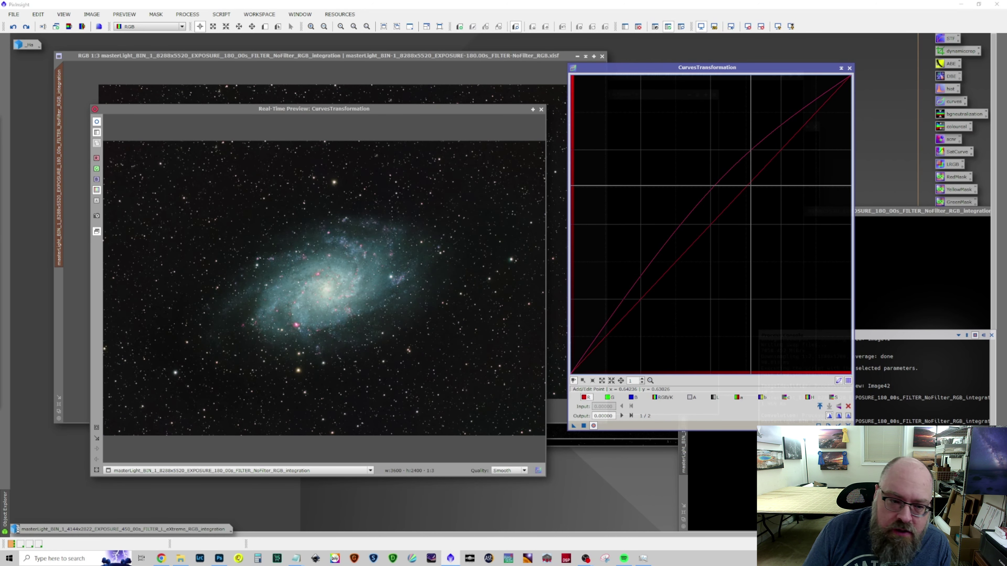
left_click_drag(750, 185, 679, 122)
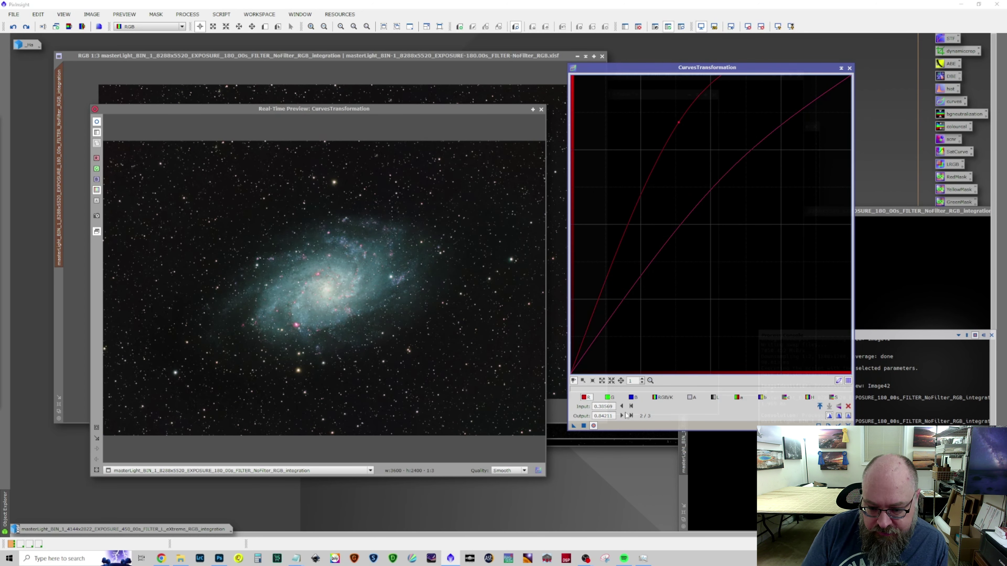
left_click(583, 427)
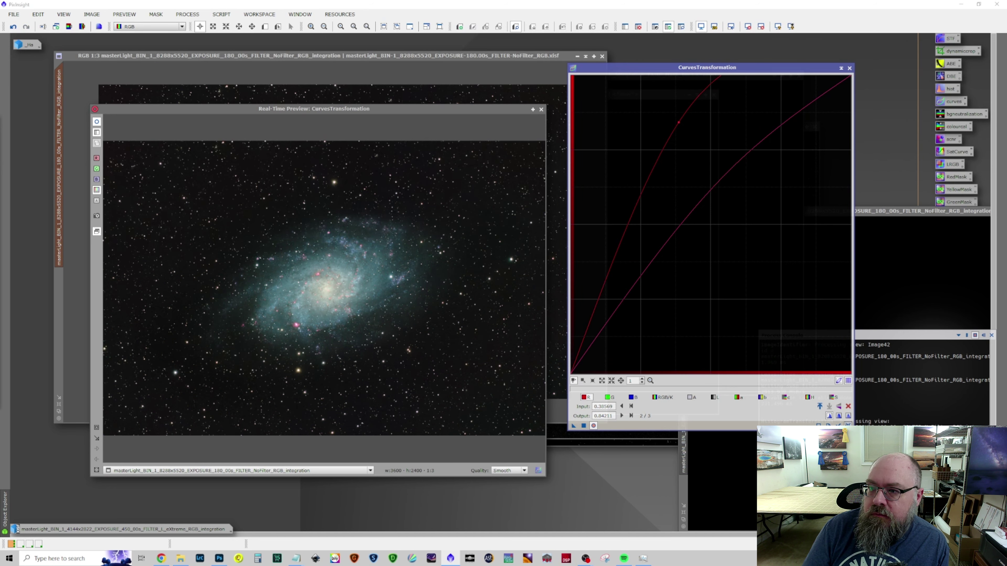
left_click(848, 426)
left_click(849, 68)
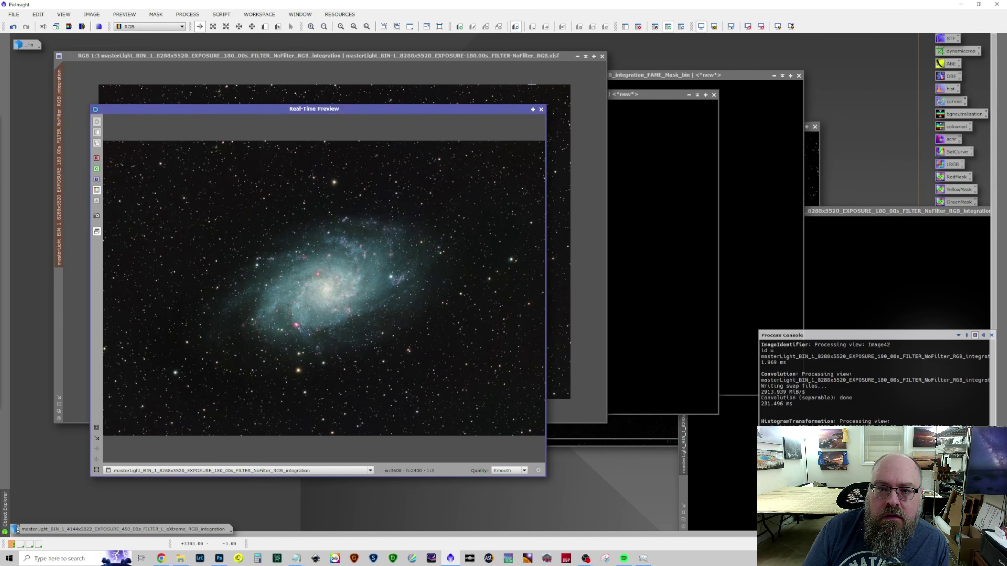
Close the live preview, zoom the RGB view out to 1:3, and iconize the FAME mask window.
left_click(541, 110)
scroll(482, 250, "up", 3)
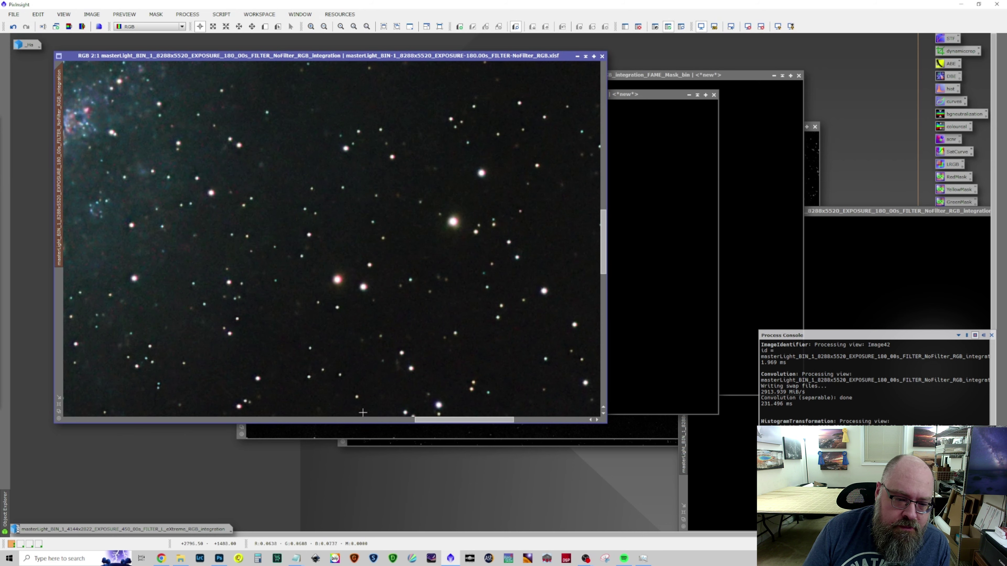
left_click(358, 420)
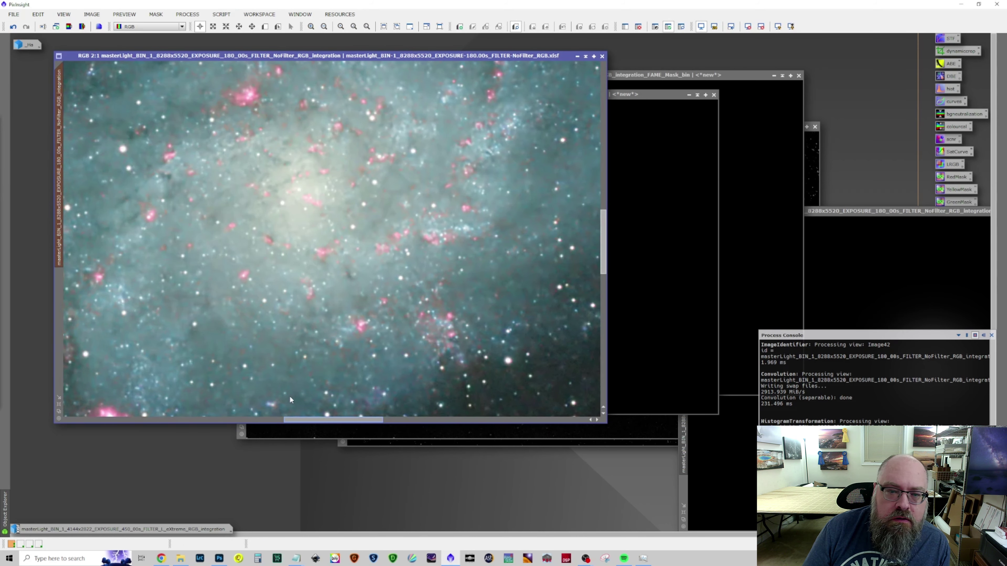
left_click_drag(603, 258, 603, 243)
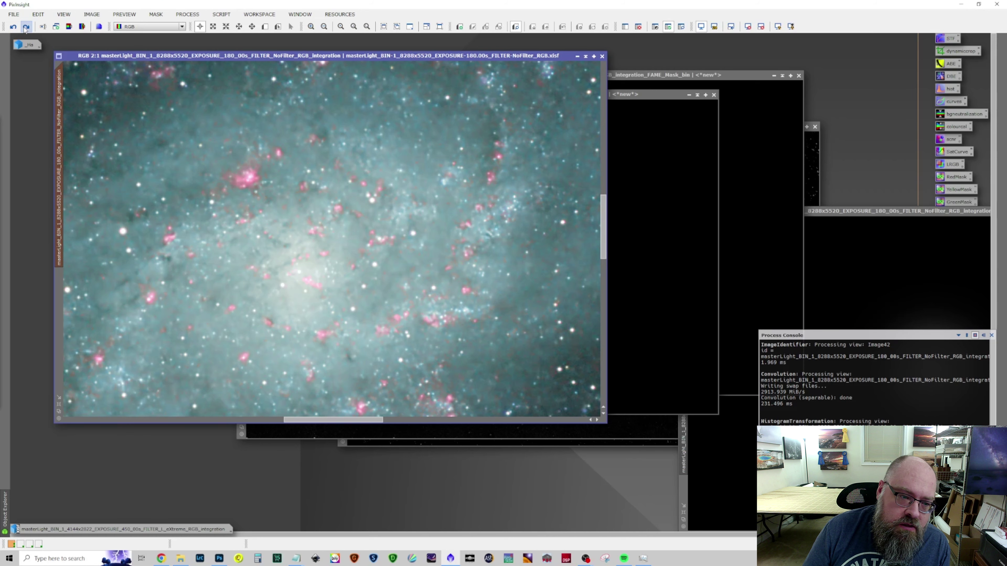
left_click(26, 27)
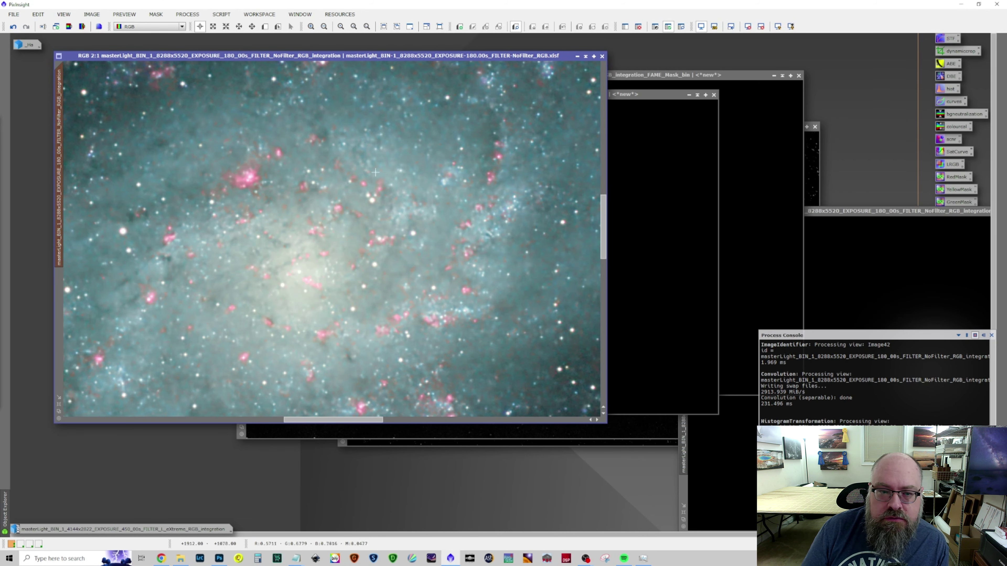
scroll(512, 172, "down", 3)
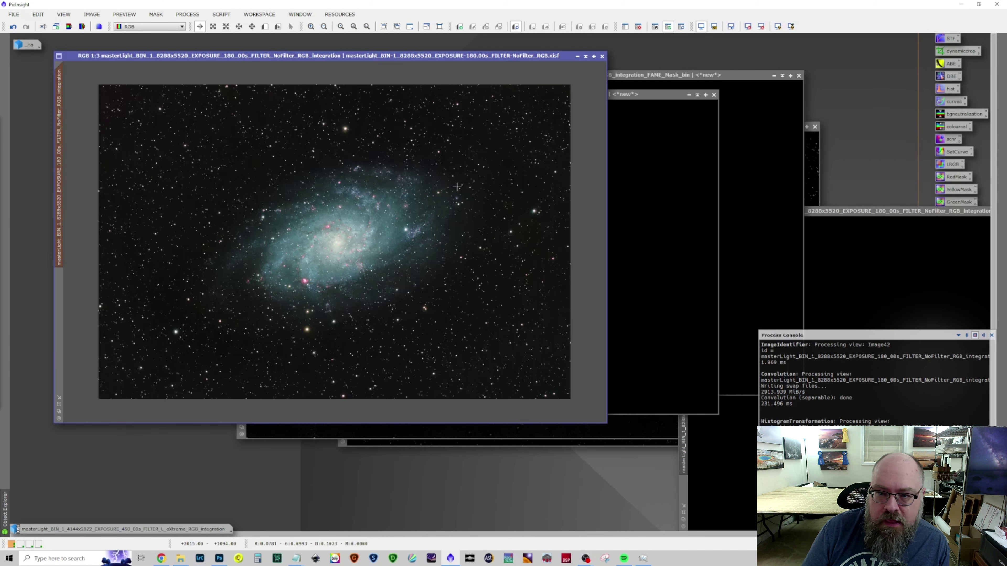
left_click(660, 98)
left_click(689, 95)
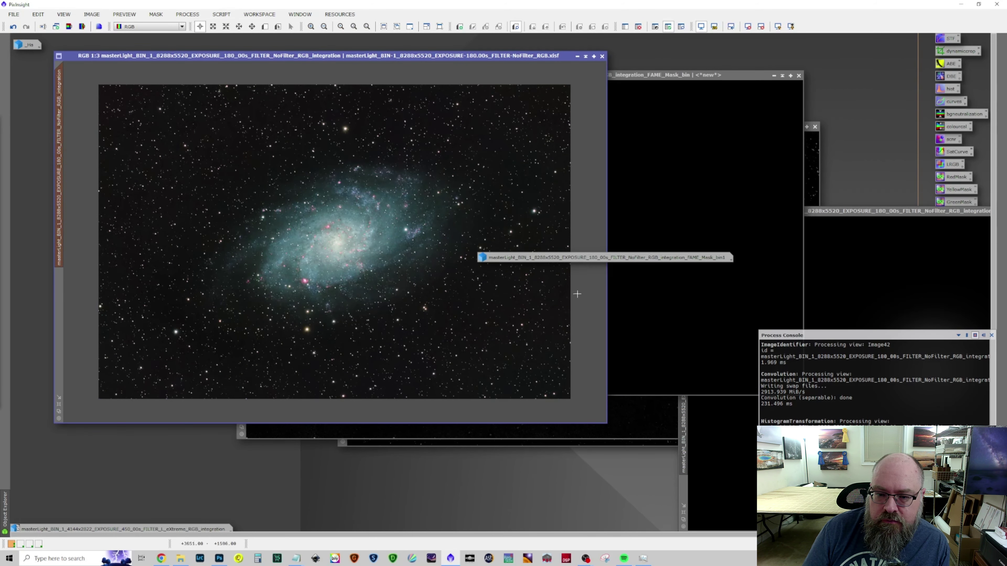
Restore the iconized blurred mask and rename it to 'core'.
double_click(598, 258)
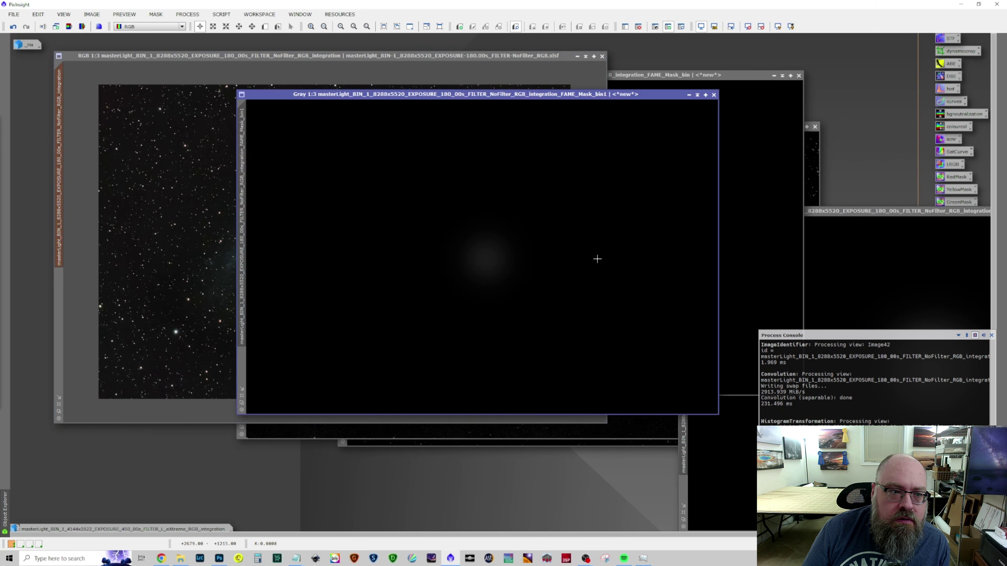
double_click(243, 139)
type("core")
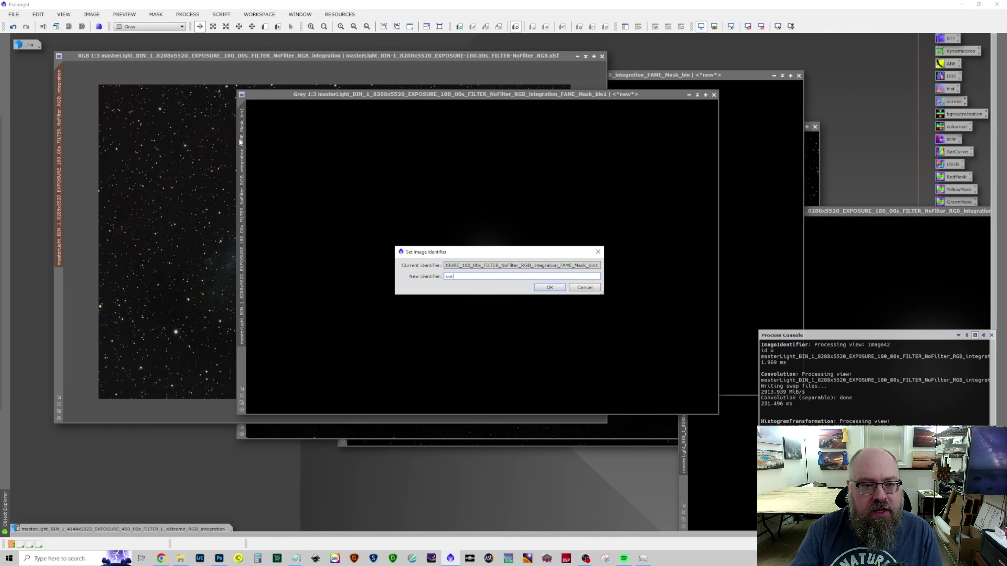
key("Return")
Discard the FAME_Mask_bin image and its FAME_Mask_bin_clone, then return to the galaxy RGB image.
left_click(686, 75)
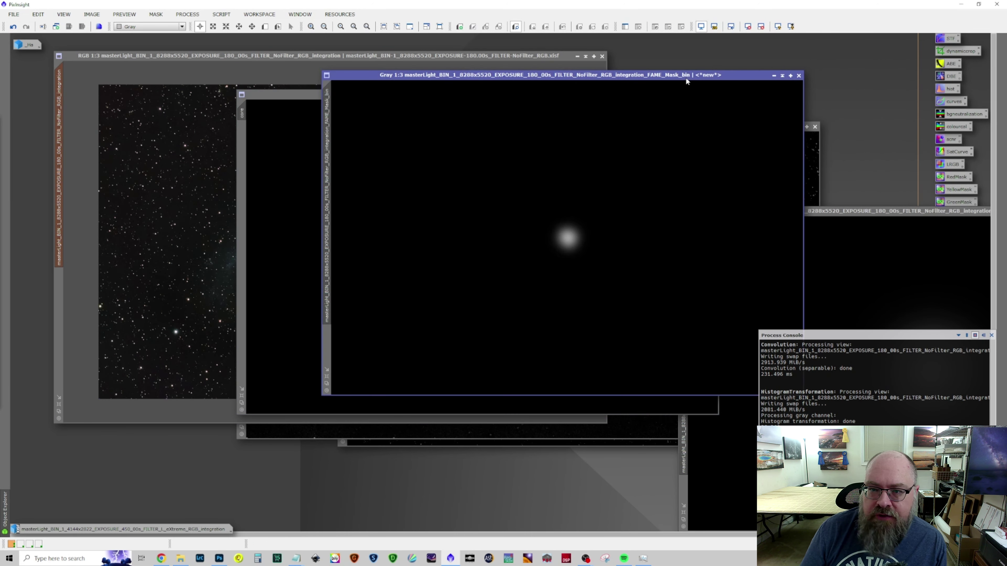
left_click(799, 76)
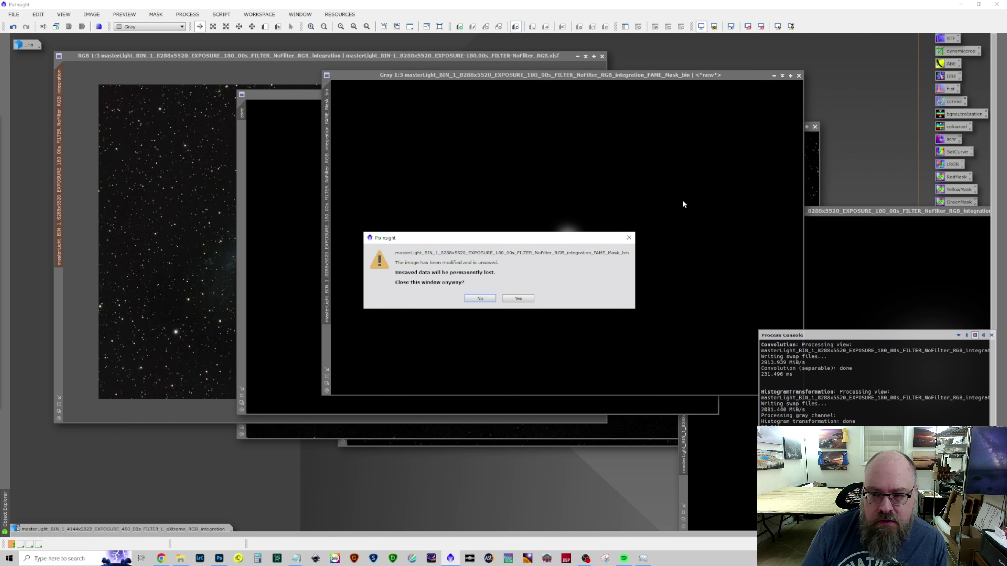
left_click(517, 304)
left_click_drag(811, 212, 456, 92)
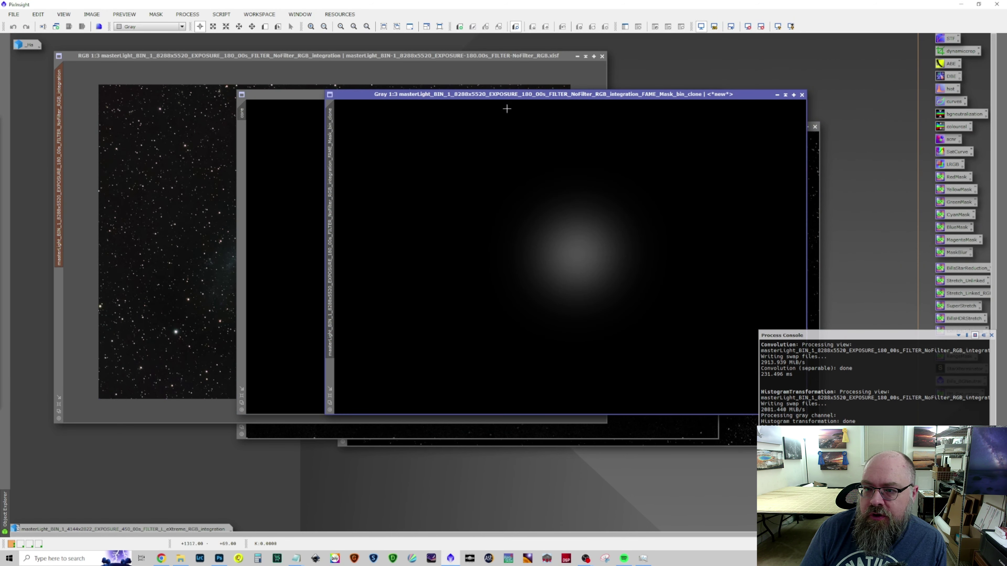
left_click(802, 95)
left_click(770, 127)
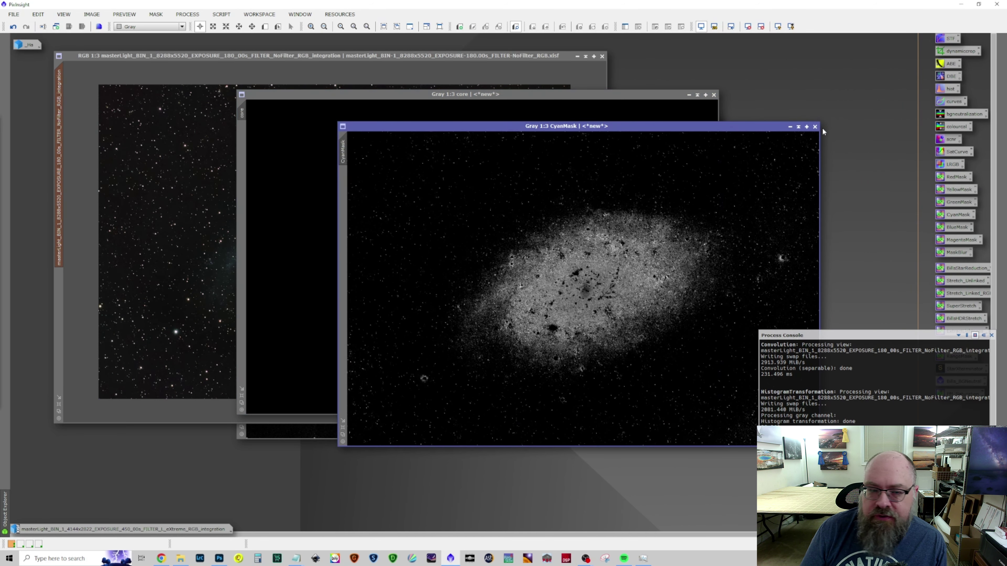
left_click(372, 56)
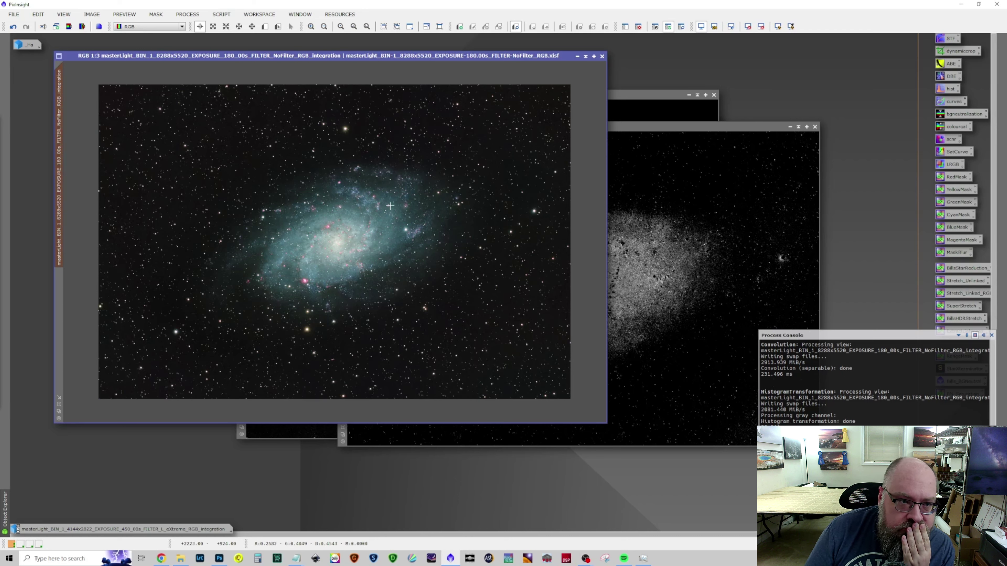
Open LocalHistogramEqualization with live preview, enlarge the kernel radius and set contrast limit 1.5.
left_click(221, 14)
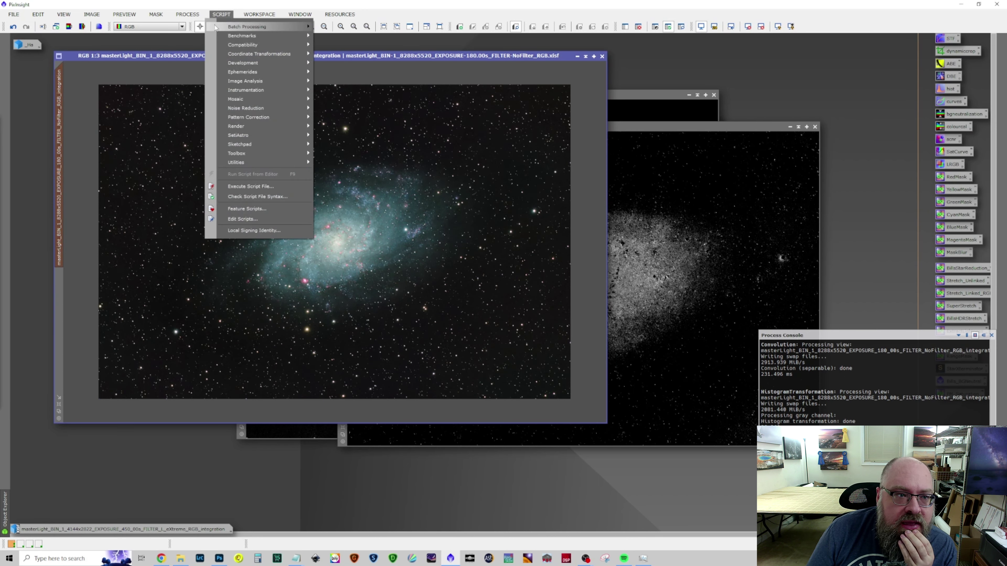
mouse_move(239, 27)
mouse_move(188, 14)
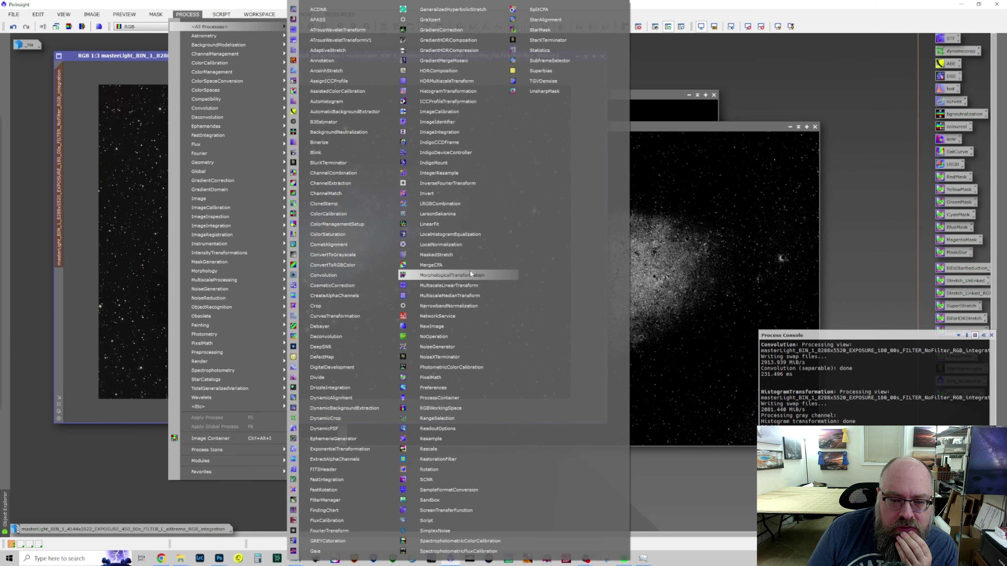
left_click(463, 236)
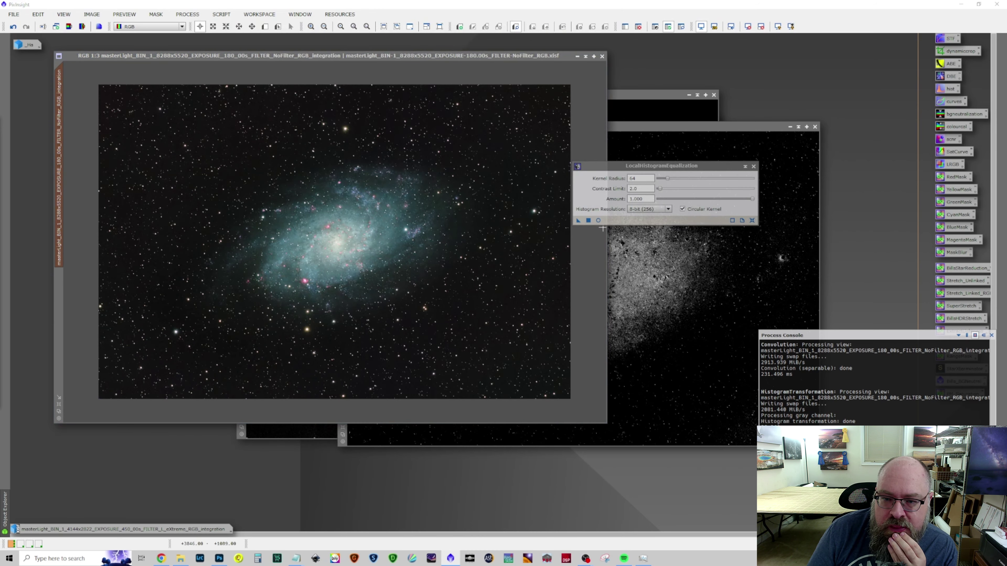
left_click(599, 221)
left_click_drag(667, 179, 682, 181)
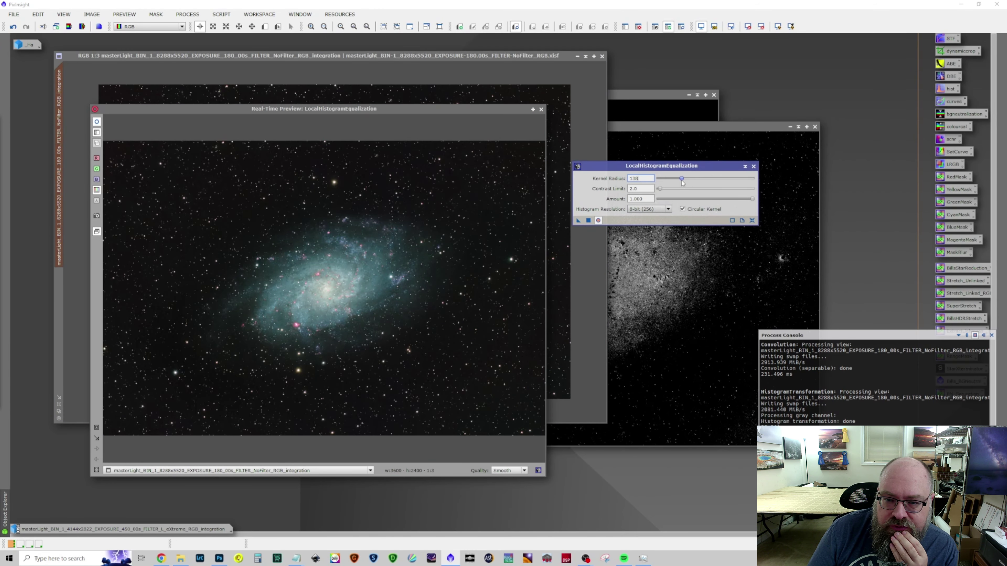
left_click(661, 191)
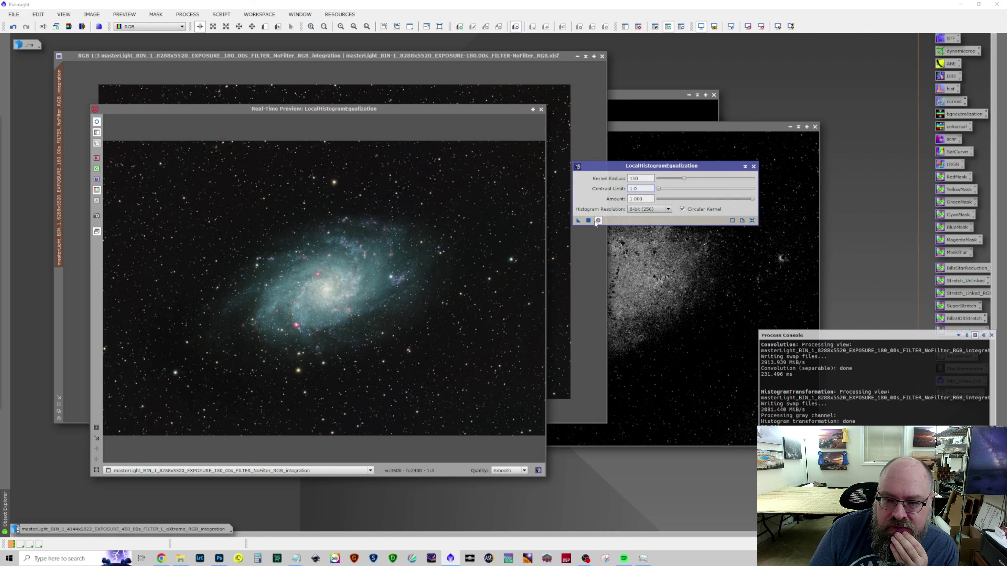
left_click_drag(754, 200, 687, 200)
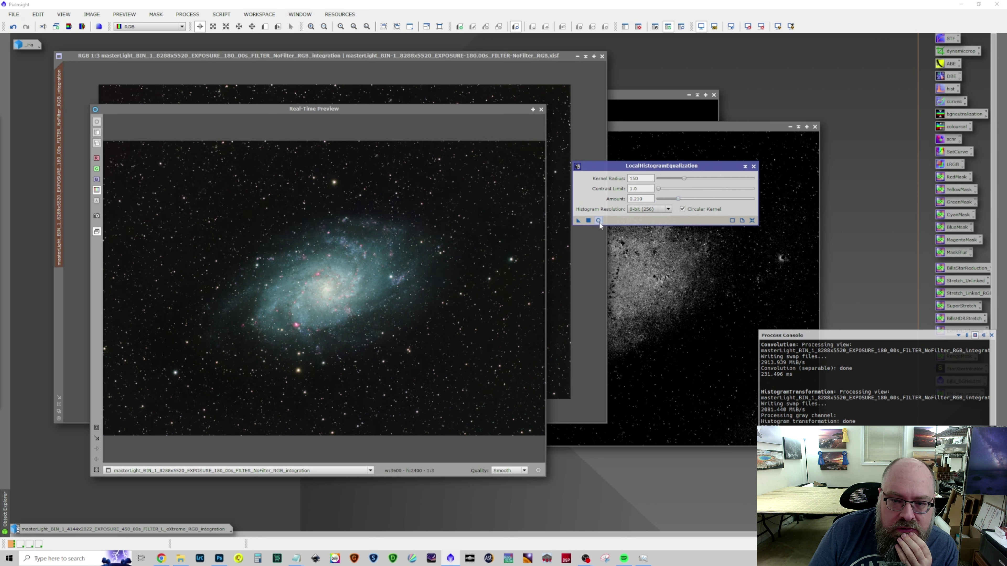
left_click_drag(659, 187, 660, 188)
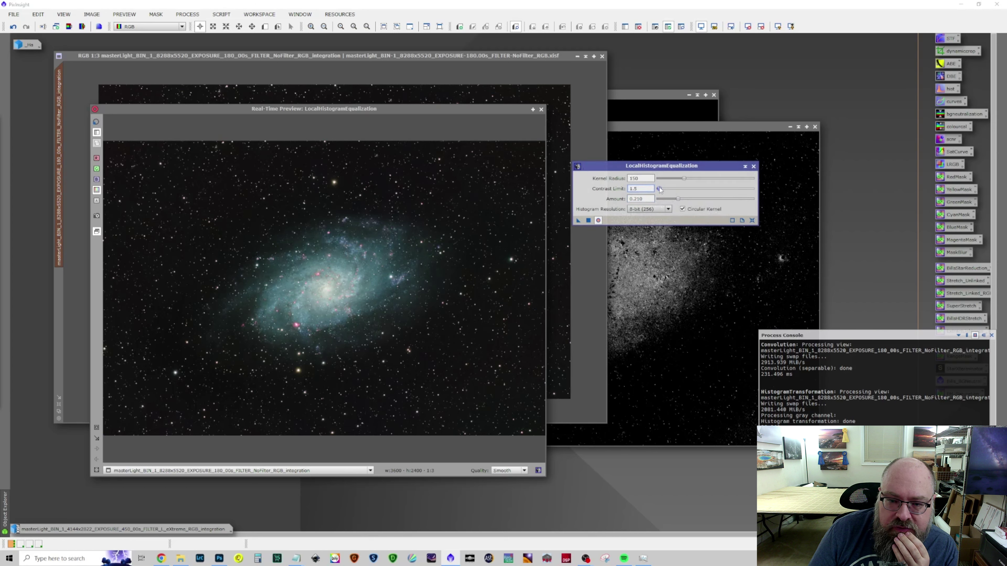
left_click_drag(678, 199, 784, 202)
left_click(598, 220)
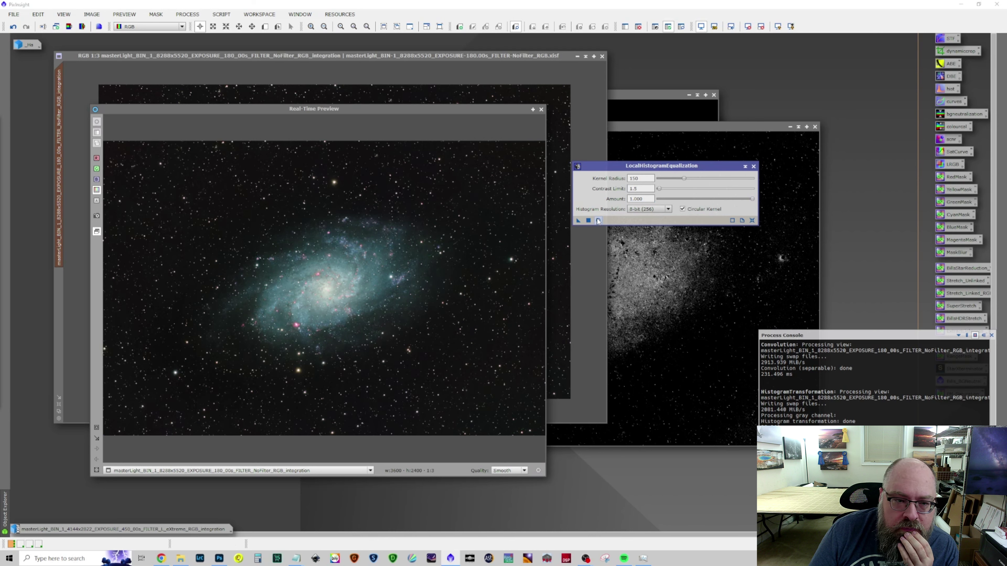
left_click(598, 220)
left_click(598, 220)
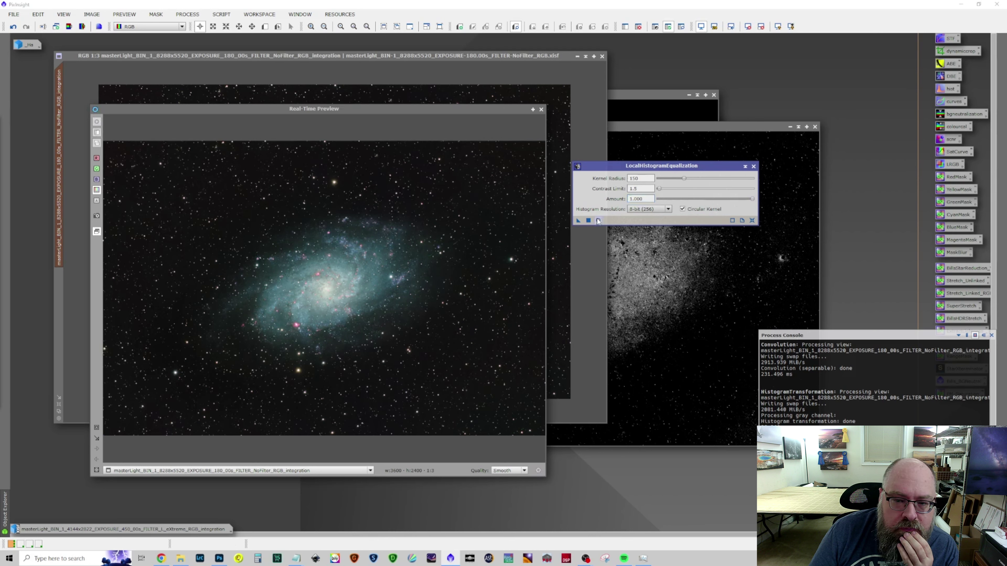
left_click(598, 220)
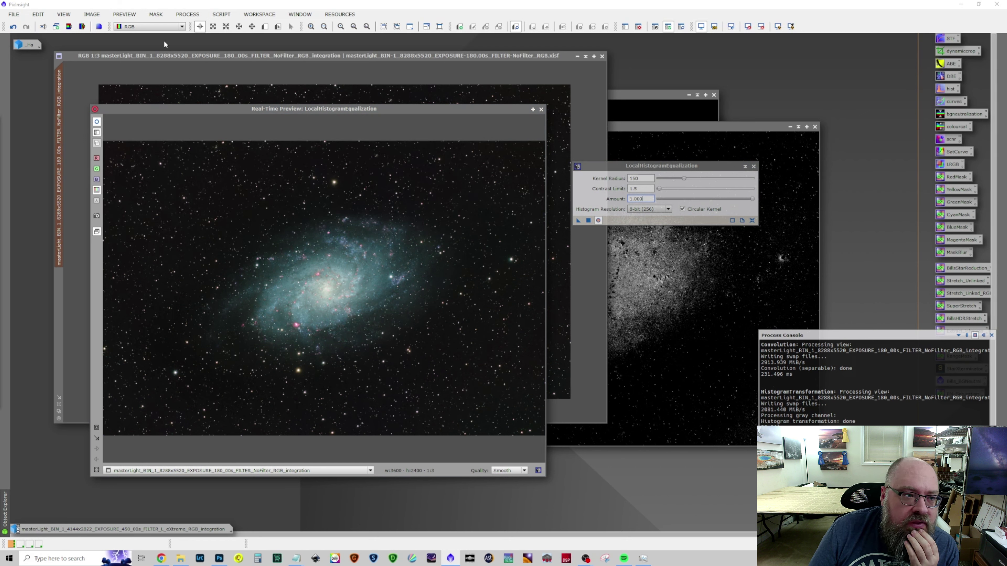
Remove the mask from the galaxy image.
left_click(184, 56)
left_click(156, 14)
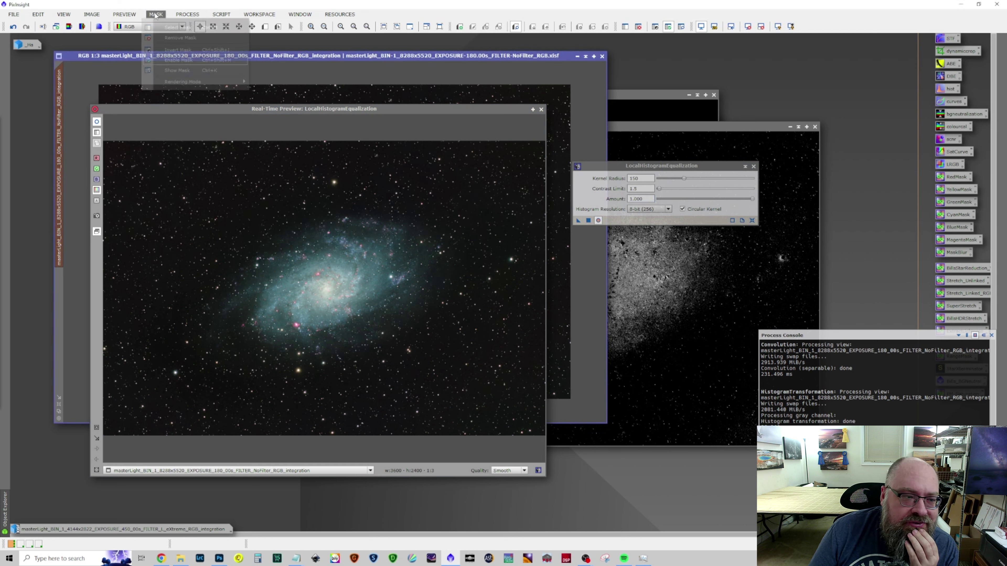
left_click(169, 38)
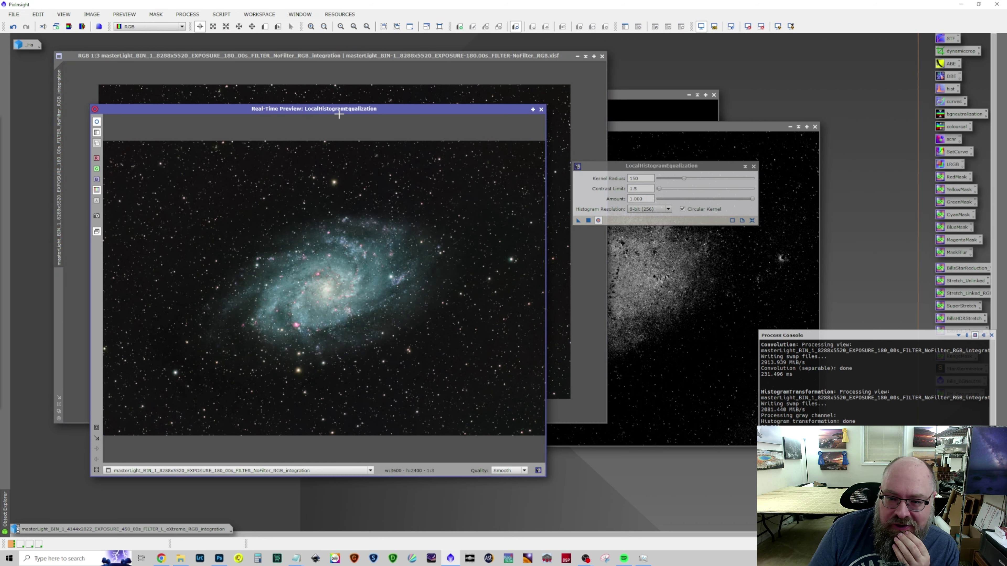
Lower the amount to about 0.40 and apply the equalization to the unmasked galaxy.
left_click(598, 222)
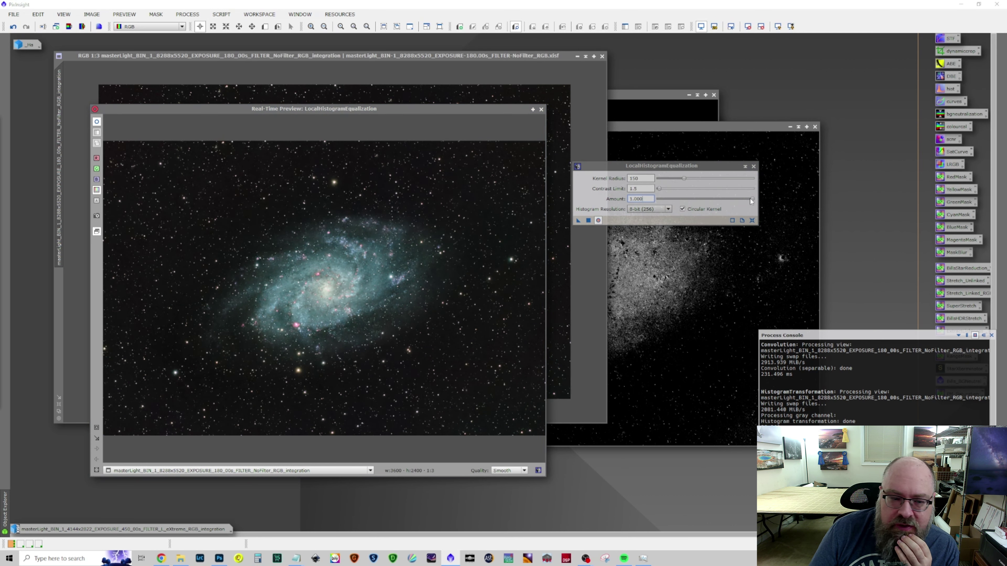
left_click(728, 199)
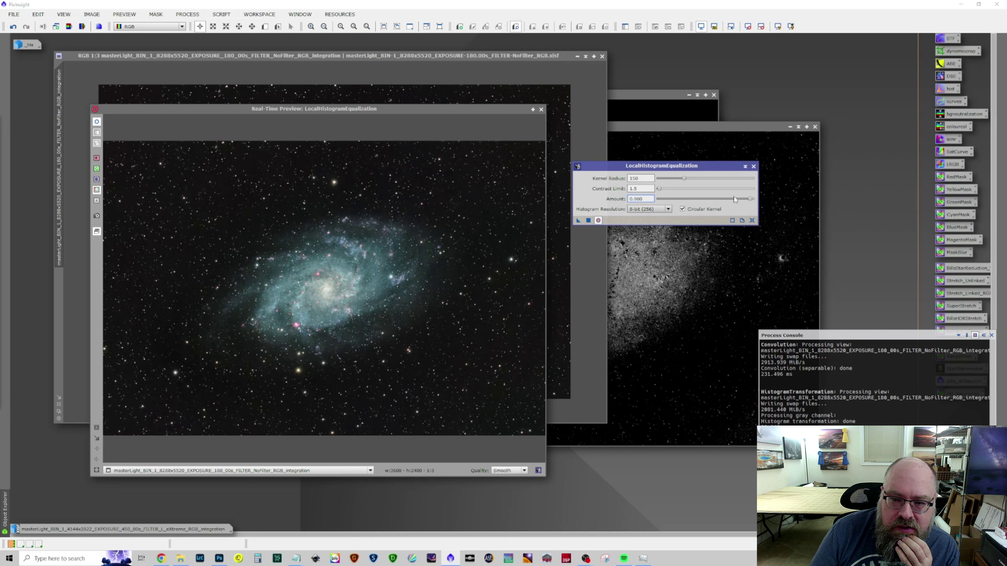
left_click_drag(750, 200, 681, 199)
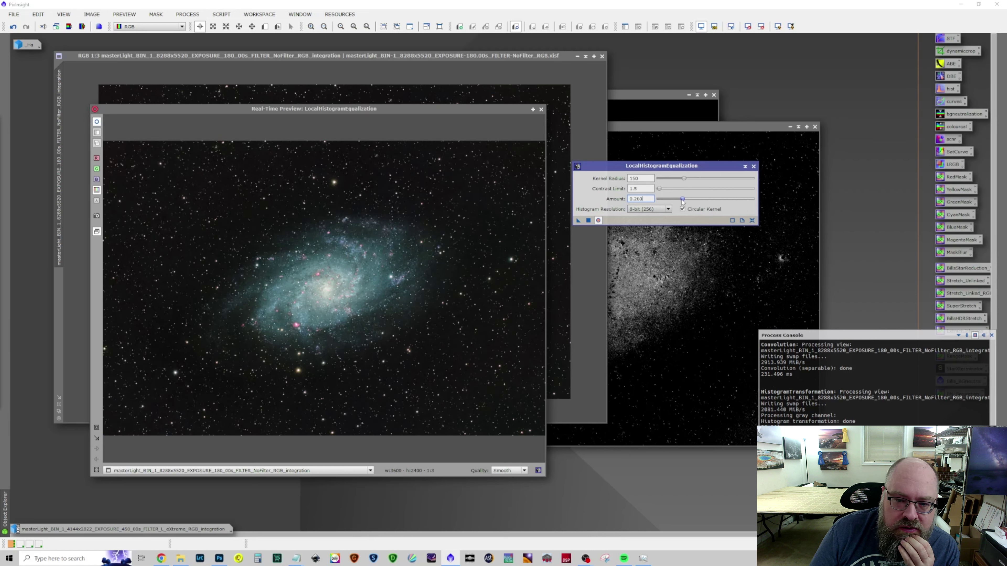
left_click(598, 221)
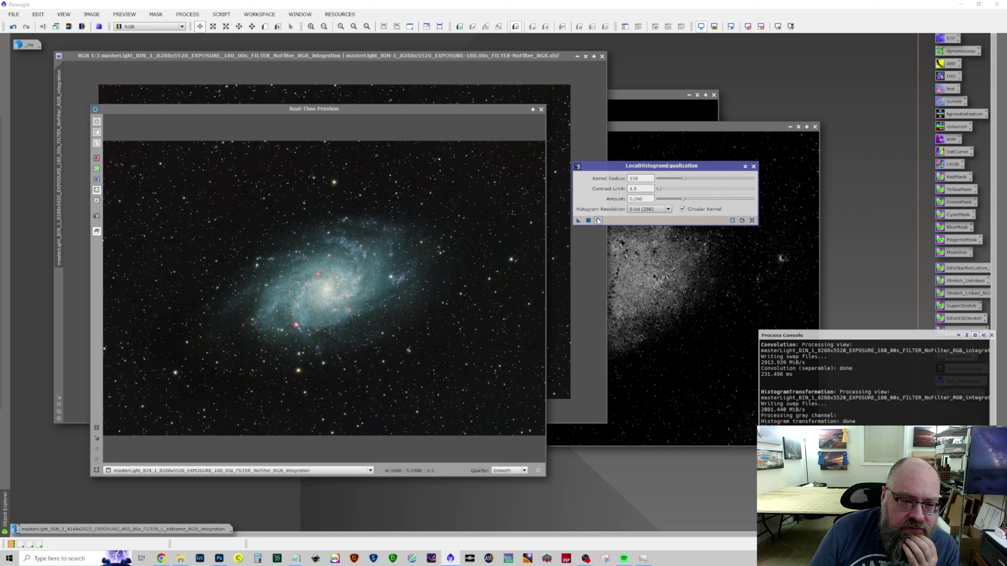
left_click(598, 220)
left_click(598, 221)
left_click(598, 220)
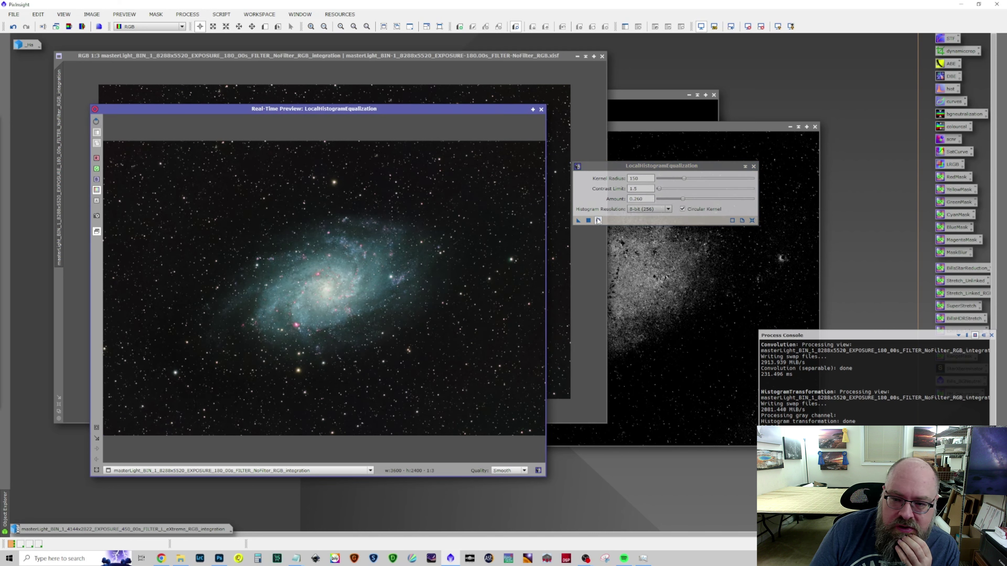
left_click_drag(685, 200, 696, 200)
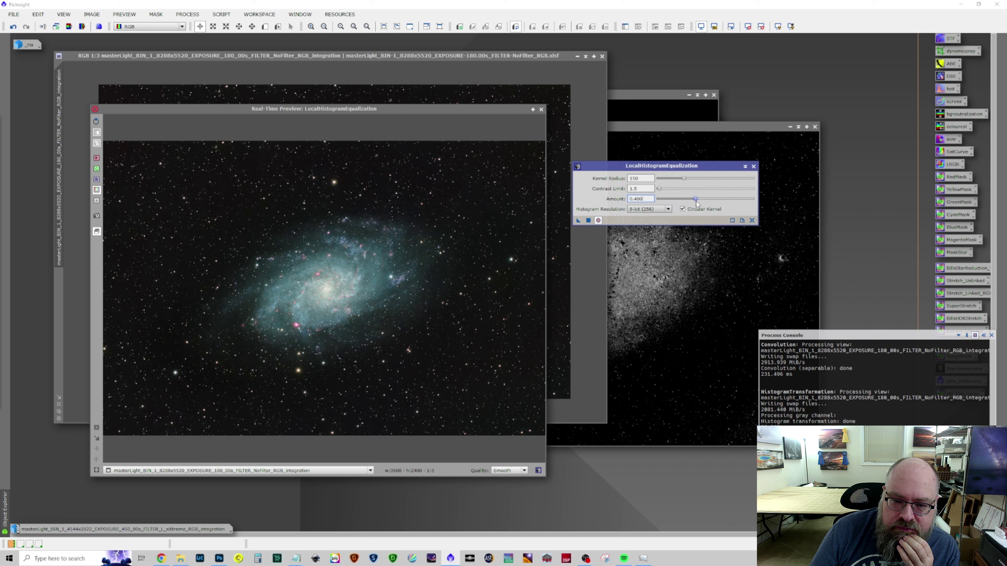
left_click(598, 221)
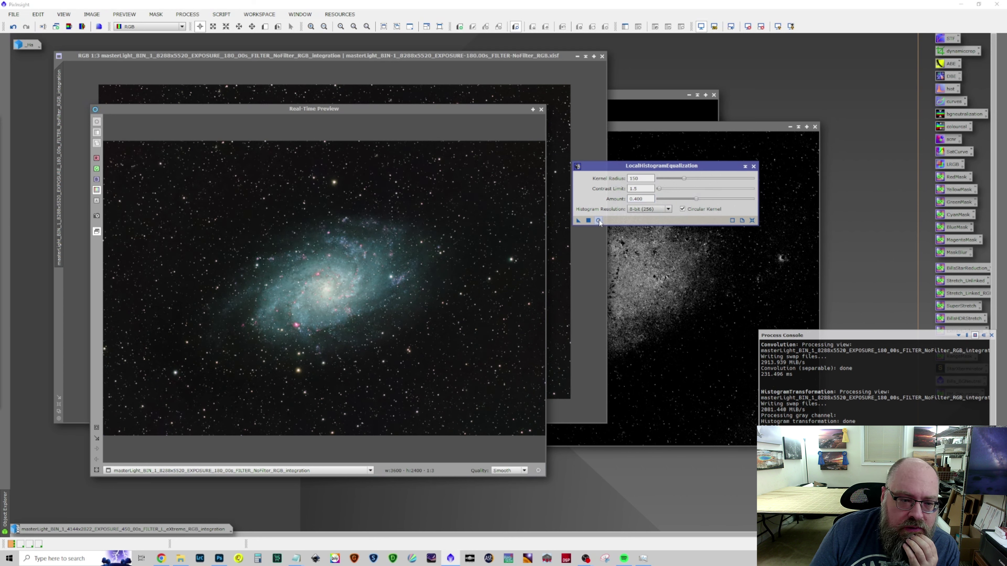
left_click(598, 221)
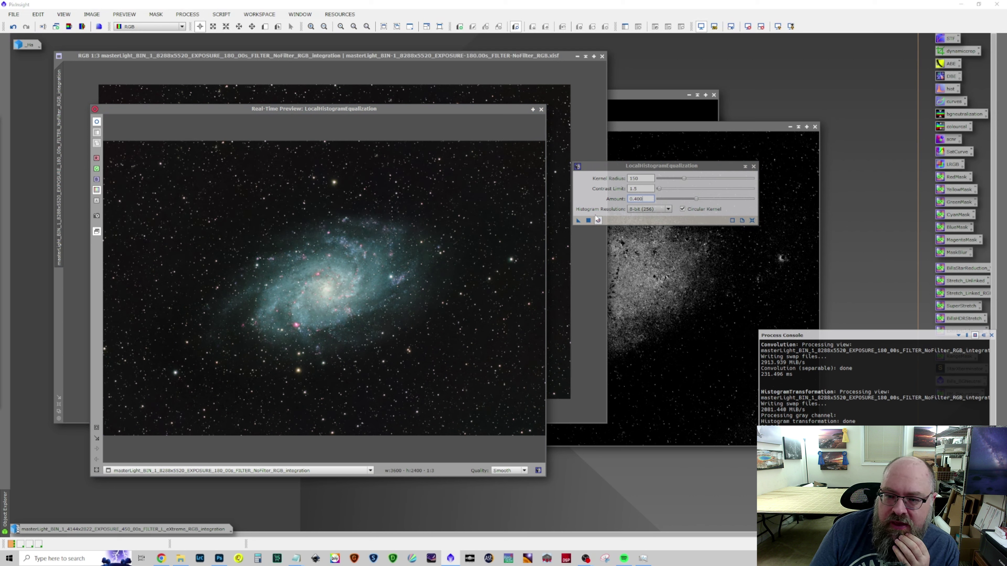
left_click(589, 221)
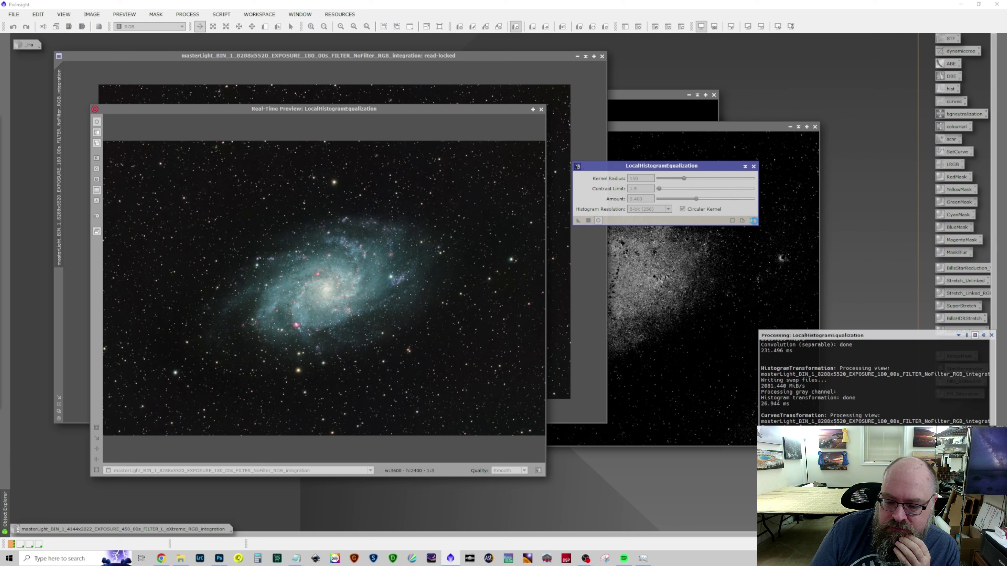
left_click(752, 220)
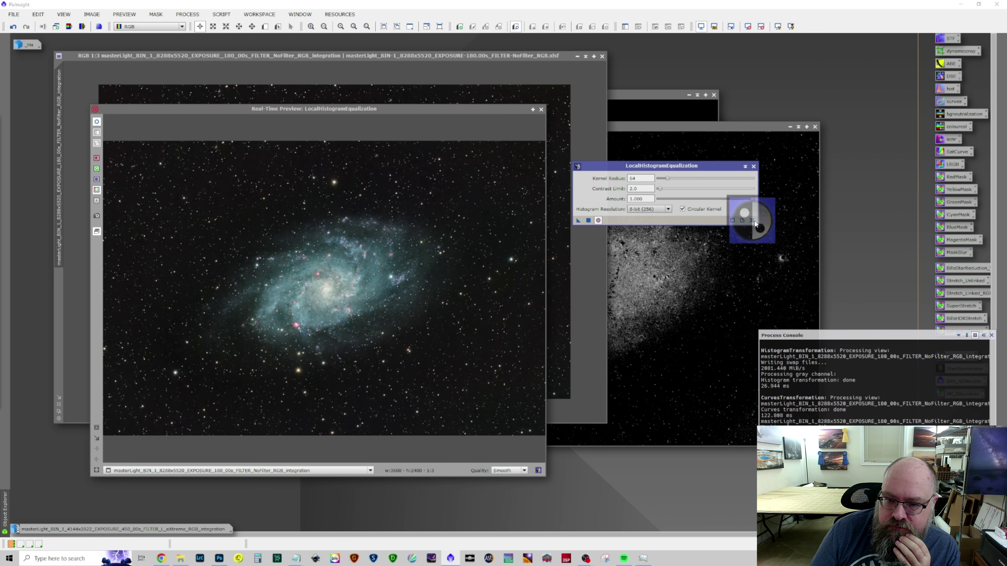
Close the equalization tool and its live preview, and adjust the galaxy view.
left_click(753, 166)
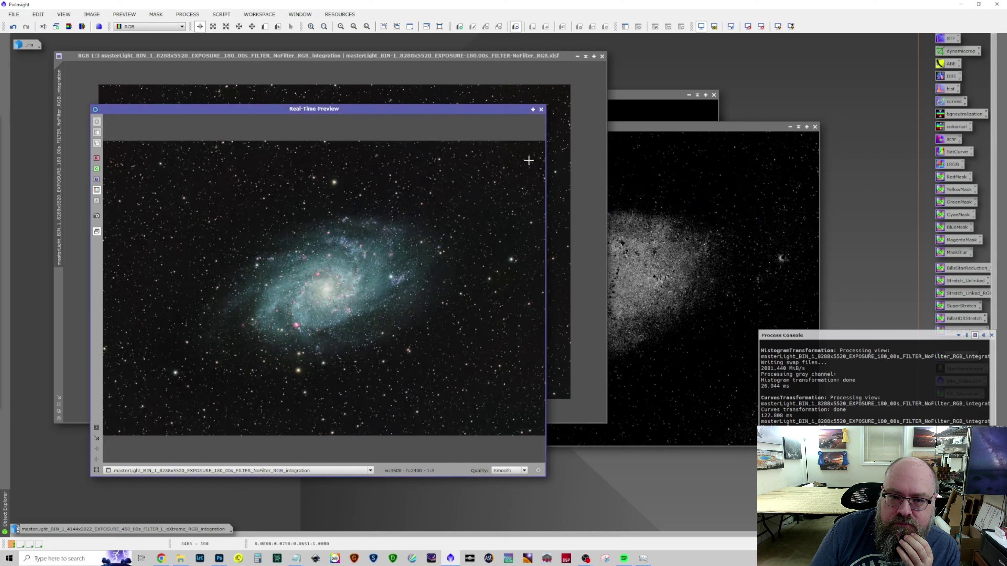
right_click(539, 111)
left_click(541, 110)
scroll(499, 215, "up", 3)
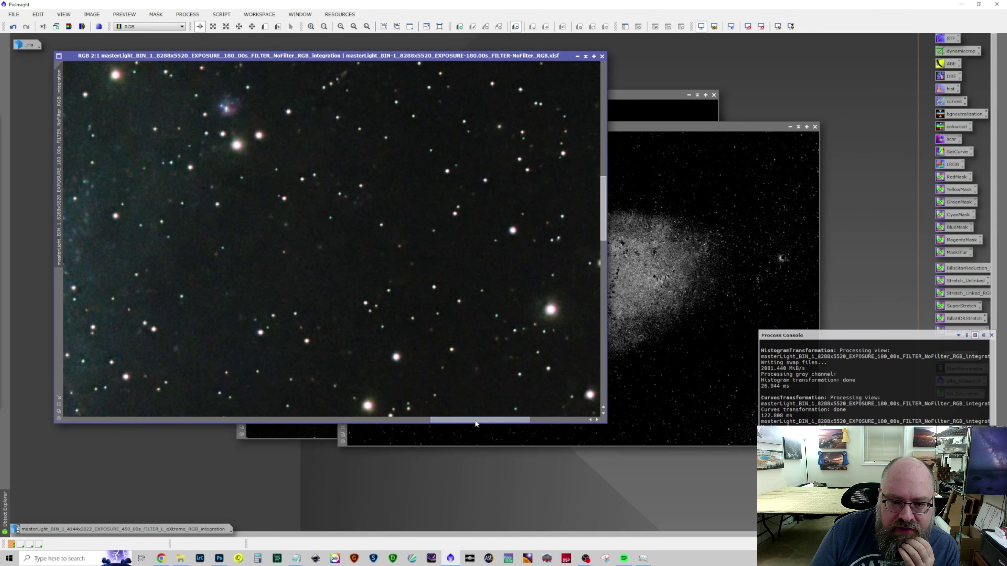
left_click_drag(511, 420, 460, 416)
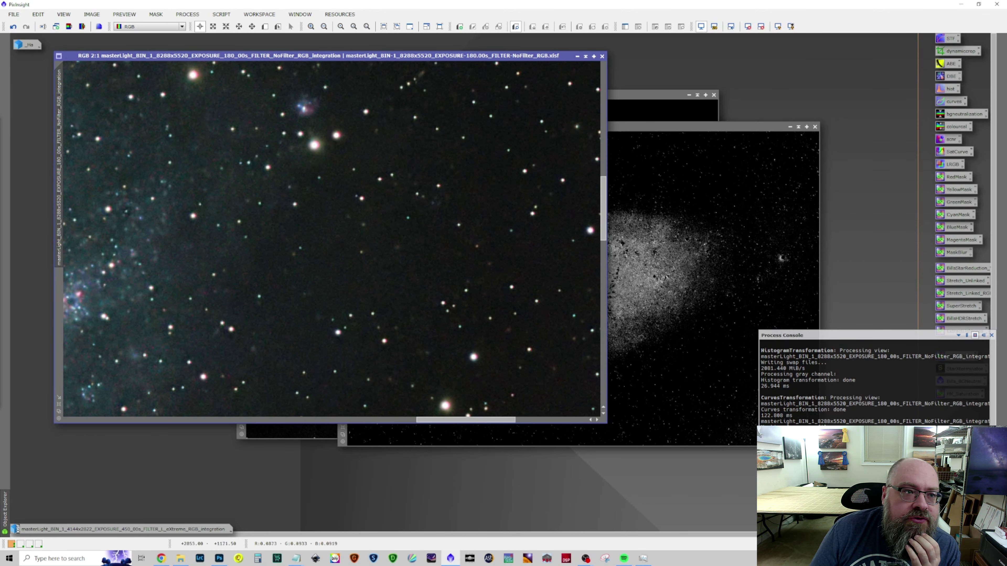
Apply NoiseXTerminator with Denoise 0.75 to the galaxy image and zoom out to the whole galaxy.
left_click(187, 14)
mouse_move(198, 26)
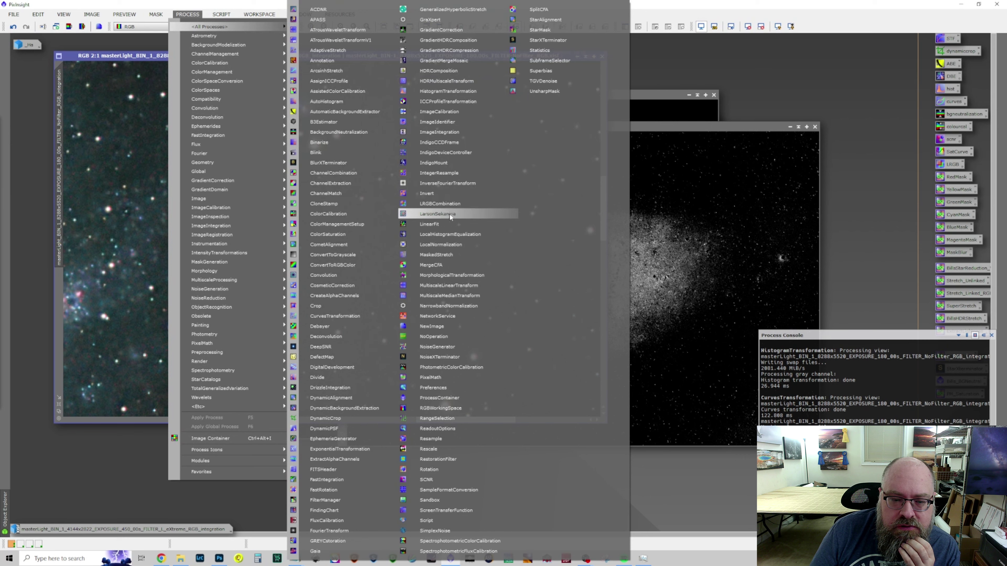
left_click(446, 357)
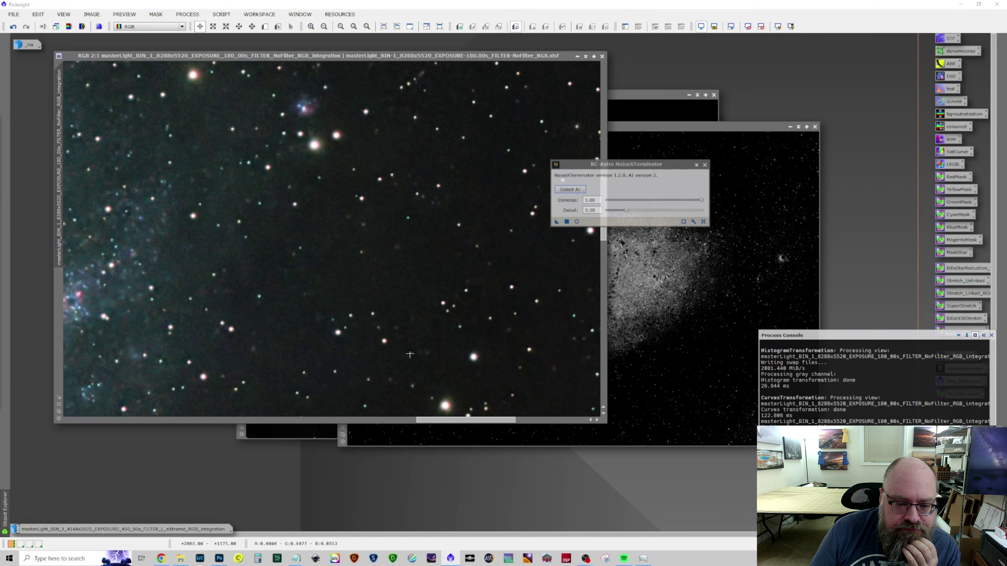
left_click(402, 420)
left_click_drag(386, 415, 357, 404)
left_click_drag(604, 237, 601, 272)
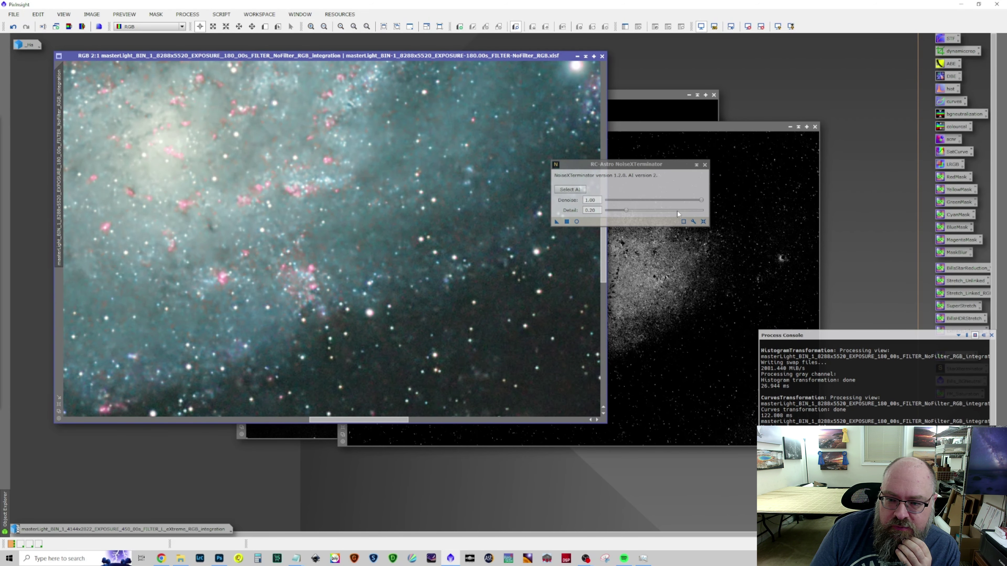
left_click_drag(694, 201, 677, 200)
left_click_drag(557, 221, 448, 314)
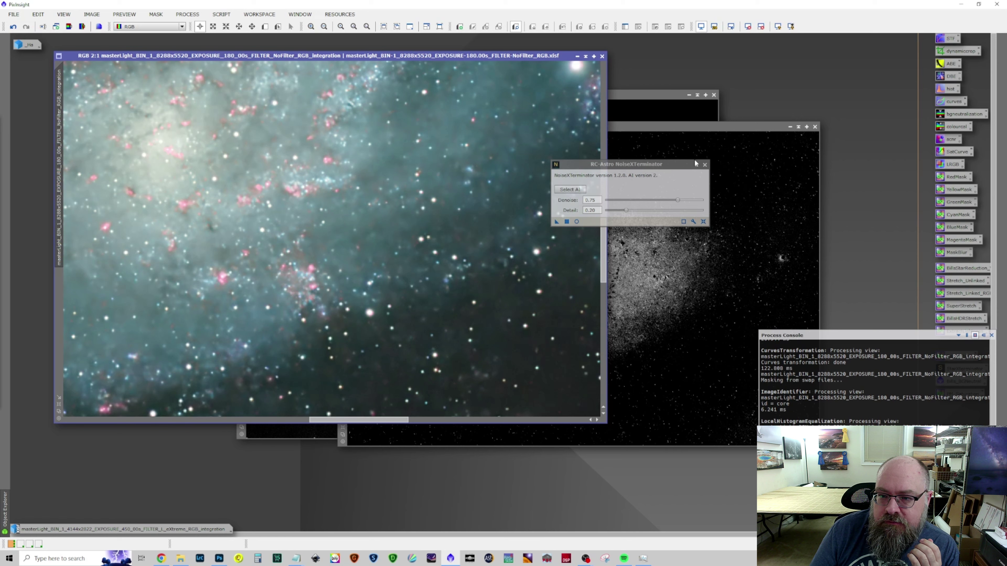
left_click(704, 165)
scroll(486, 164, "down", 3)
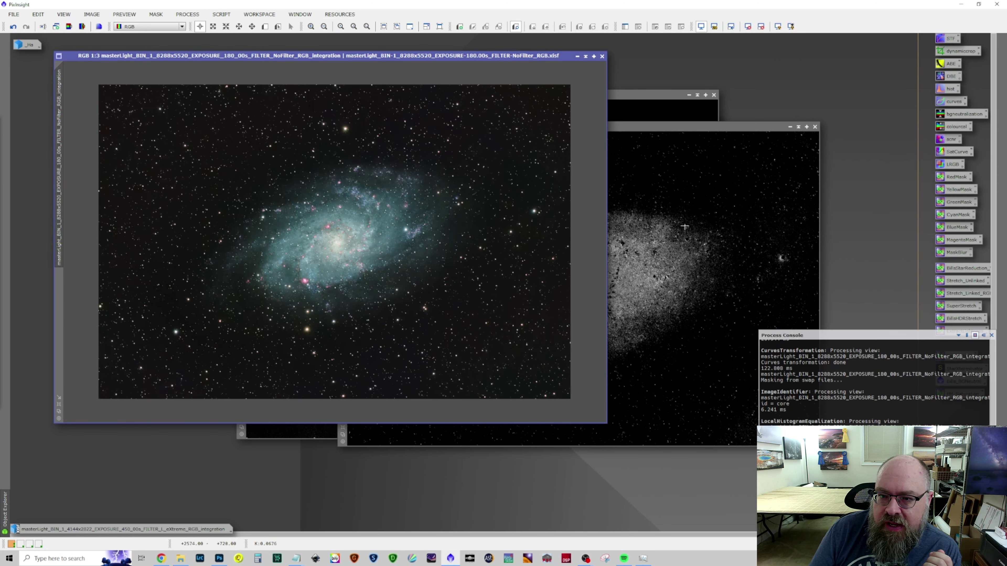
Iconize the core and MagentaMask windows and bring the galaxy image to the front.
left_click_drag(714, 131, 694, 208)
left_click(659, 94)
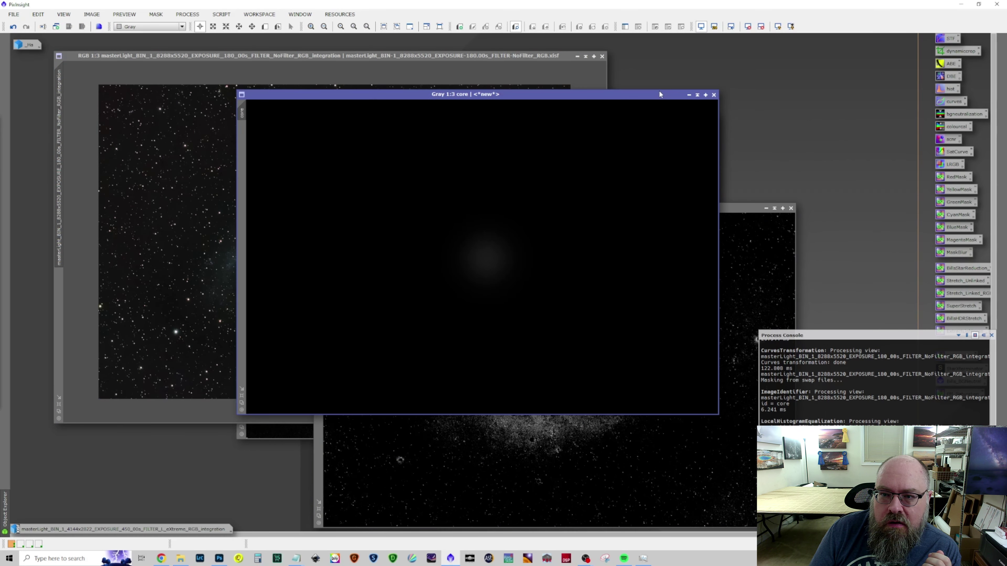
left_click(688, 96)
left_click(636, 120)
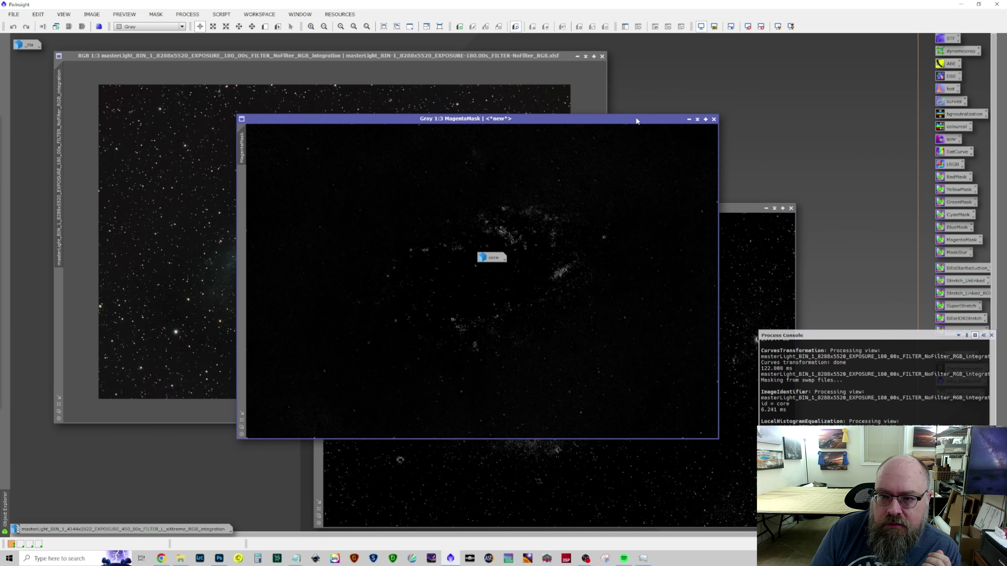
left_click(689, 119)
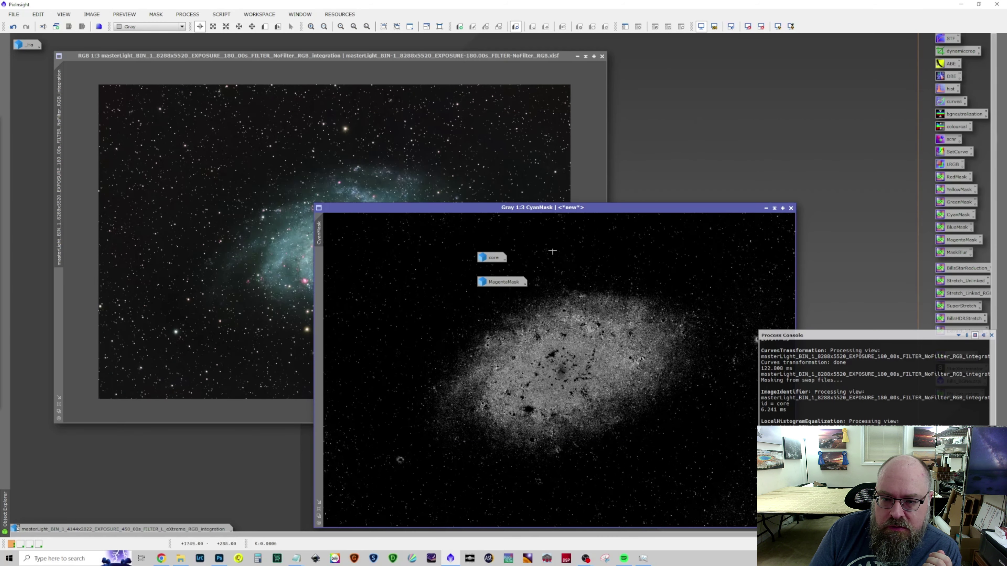
left_click_drag(603, 206, 402, 78)
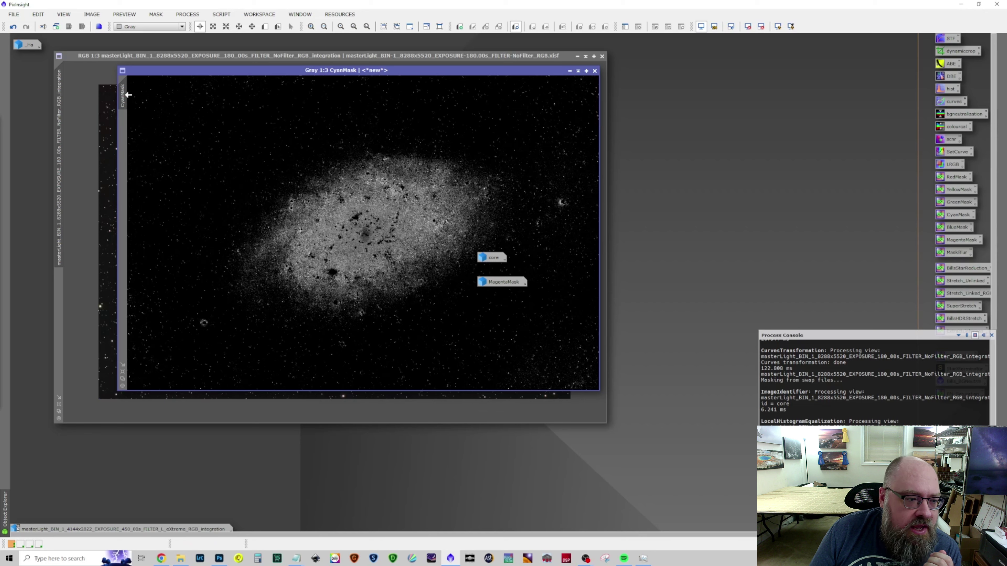
left_click(346, 58)
Test a darkening curve point in CurvesTransformation with live preview, then delete it and close without applying.
left_click(187, 14)
mouse_move(201, 28)
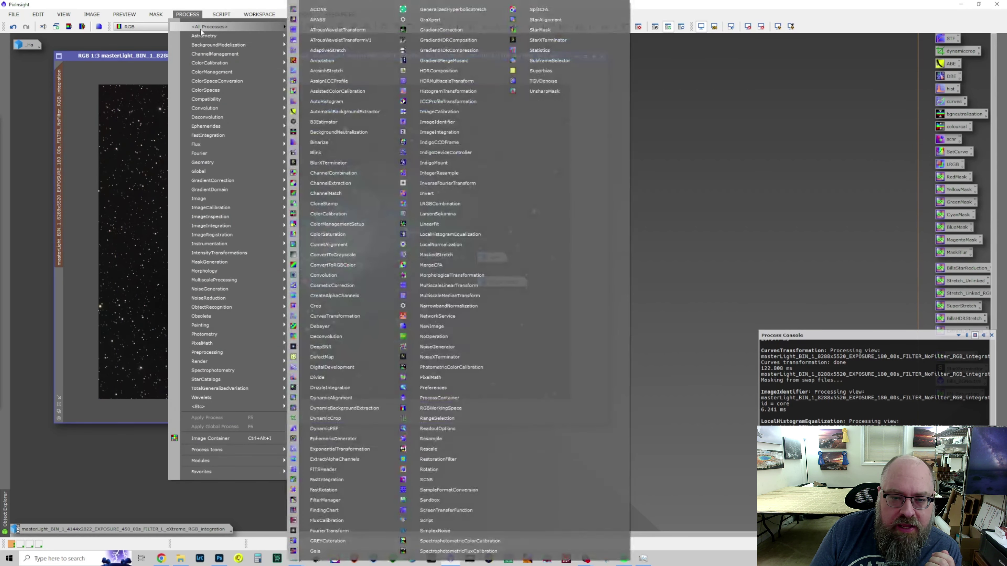
left_click(364, 317)
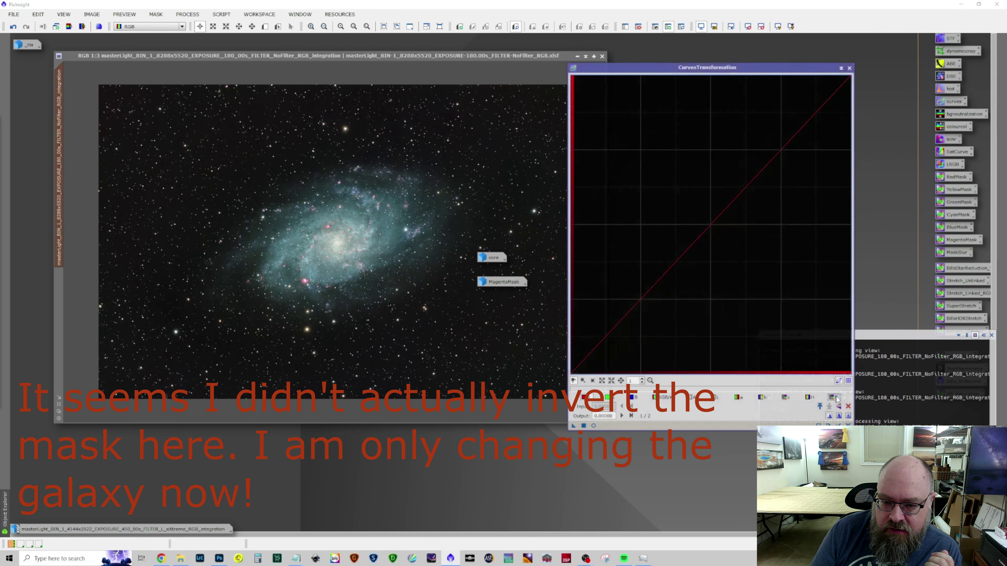
left_click_drag(622, 319, 622, 353)
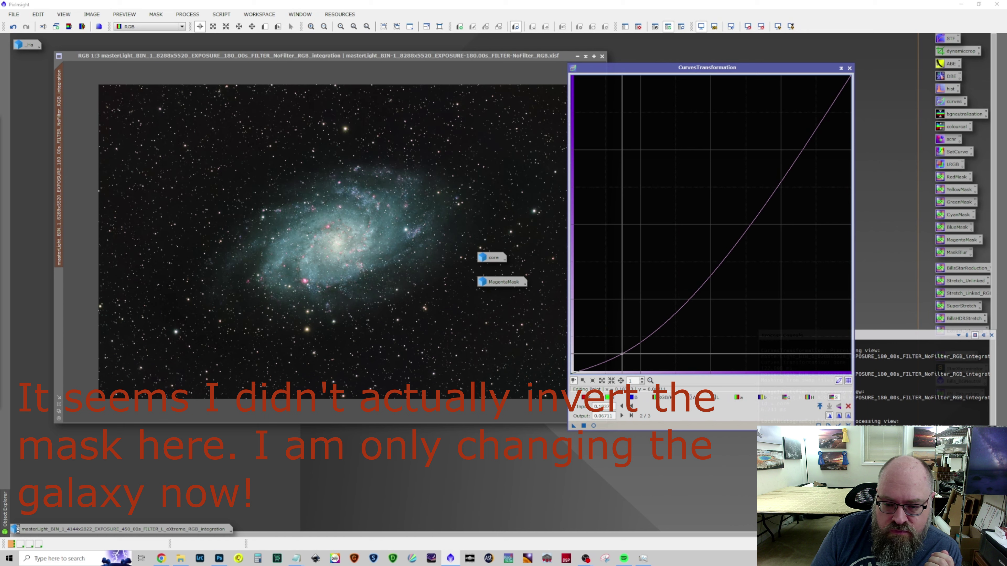
left_click(594, 426)
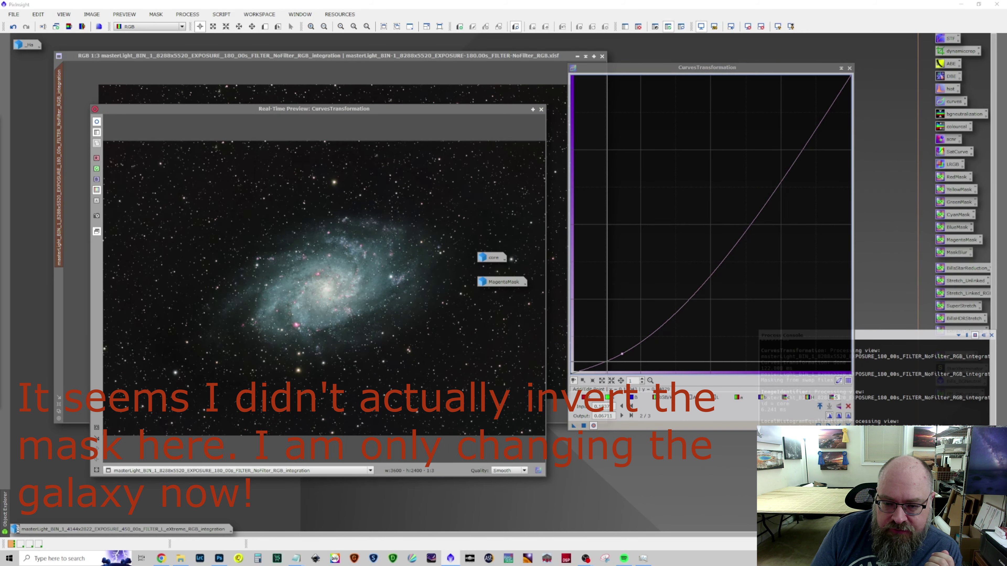
left_click_drag(622, 353, 588, 362)
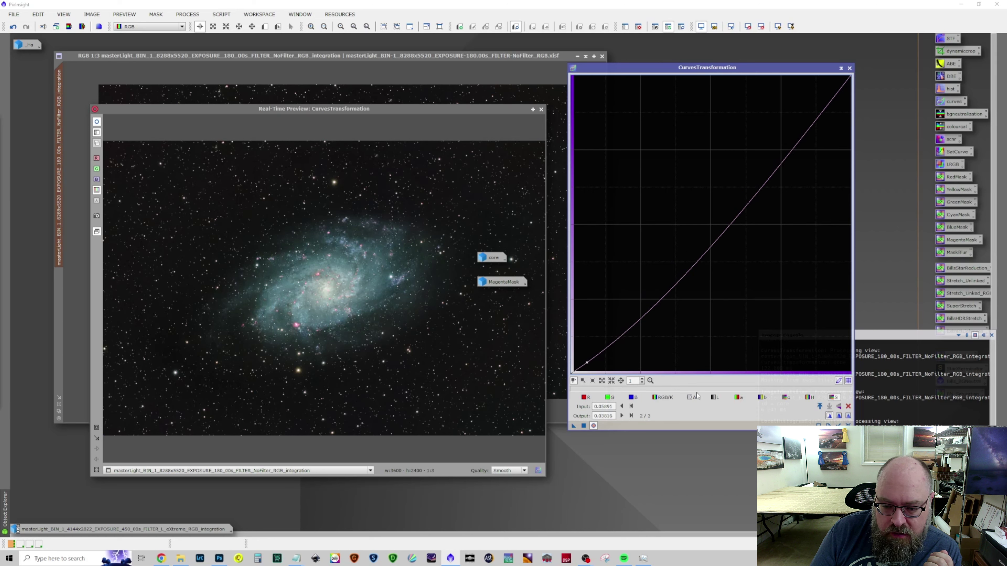
left_click(594, 426)
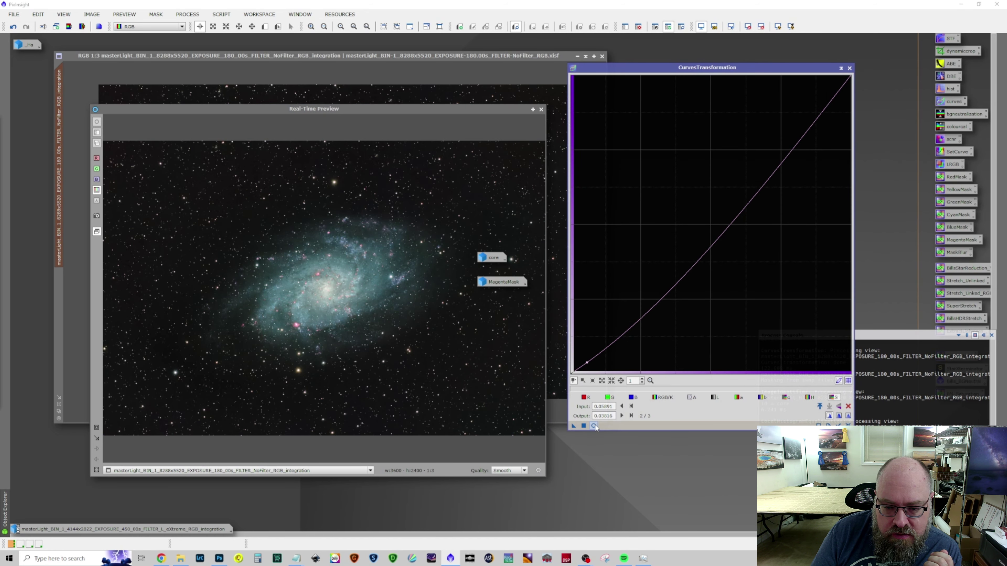
left_click(594, 426)
left_click(594, 426)
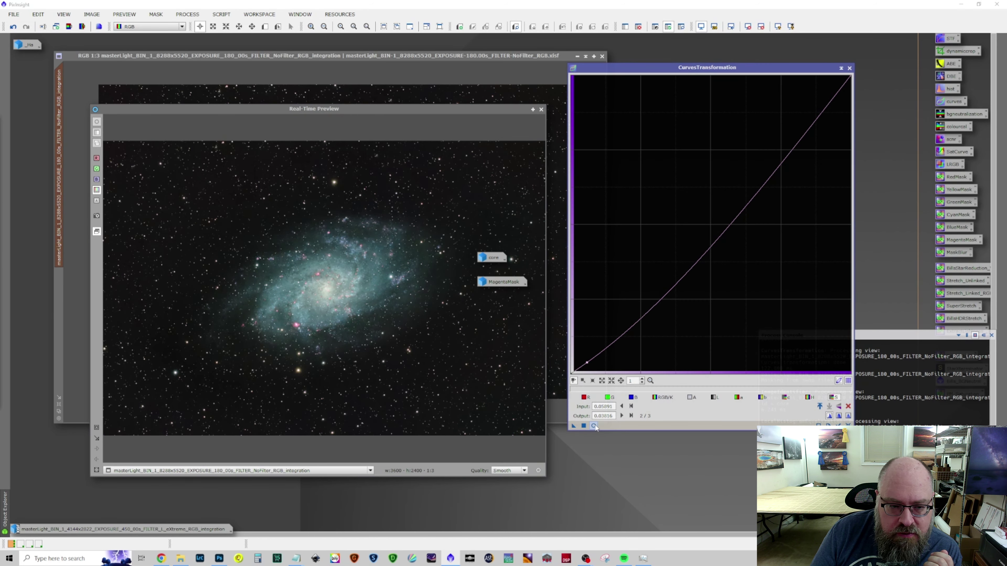
left_click(593, 426)
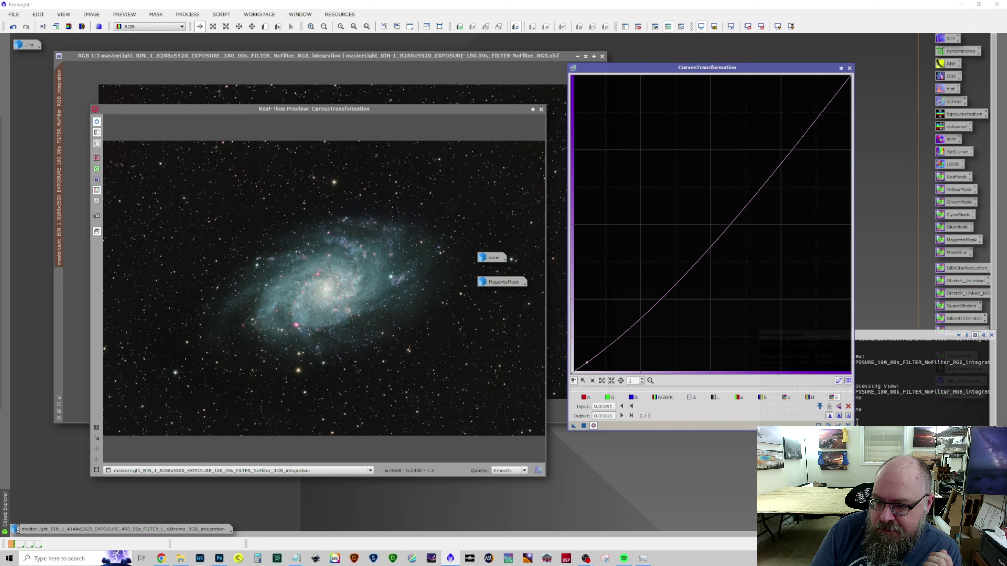
key("Delete")
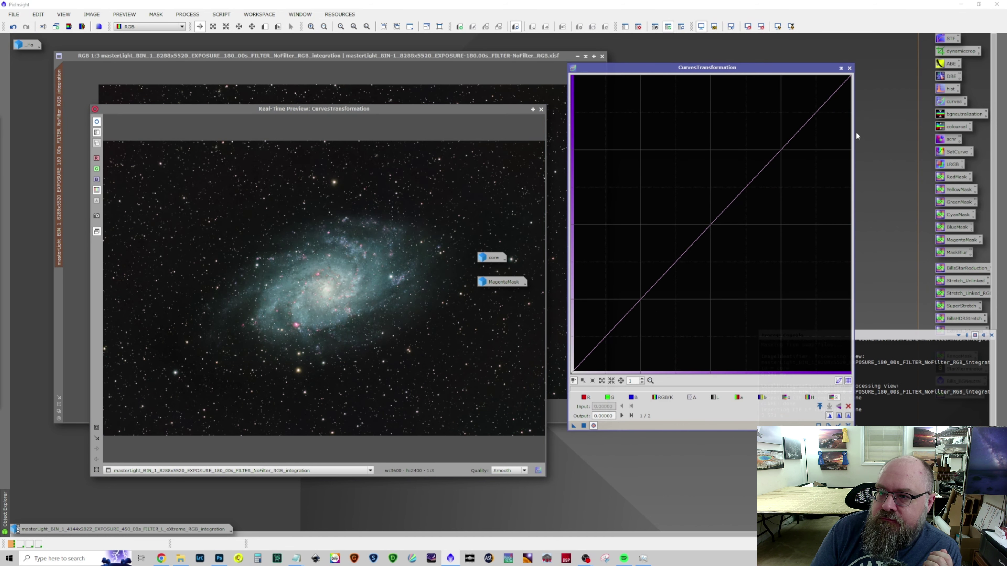
left_click(849, 68)
left_click(541, 109)
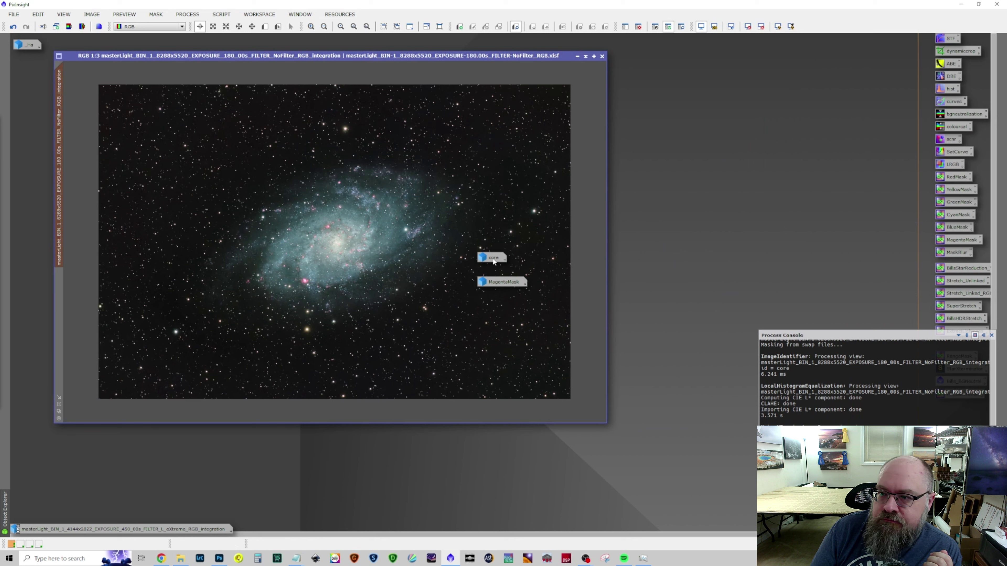
Move the core and MagentaMask icons off the image and adjust the galaxy image's mask setting.
left_click_drag(492, 257, 823, 76)
right_click(824, 76)
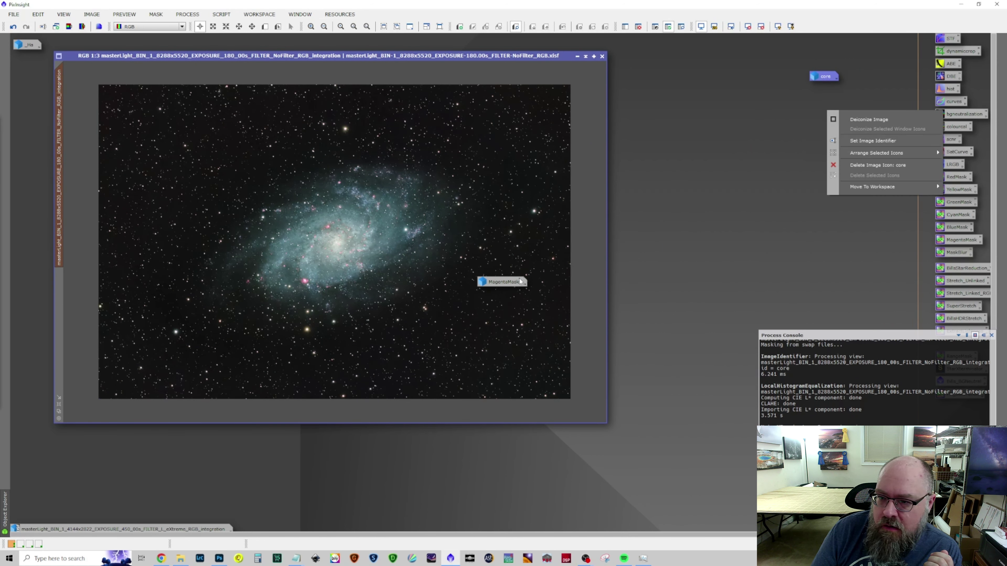
left_click_drag(520, 280, 852, 92)
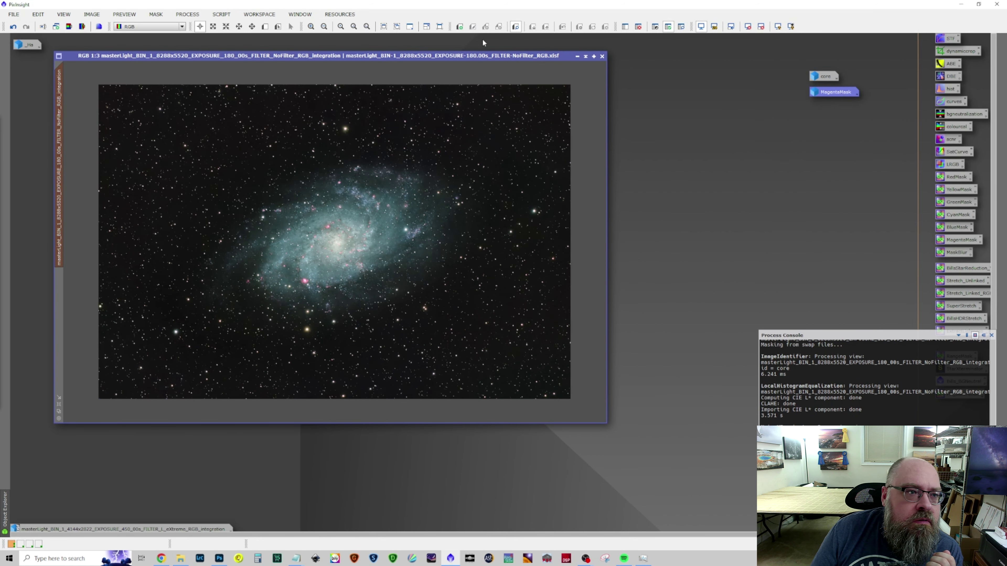
left_click(156, 14)
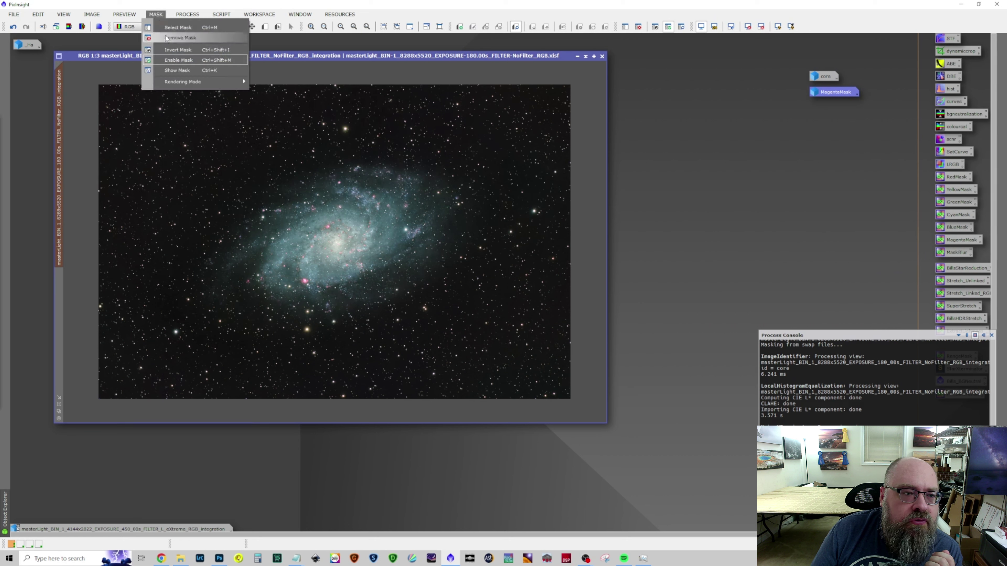
left_click(175, 50)
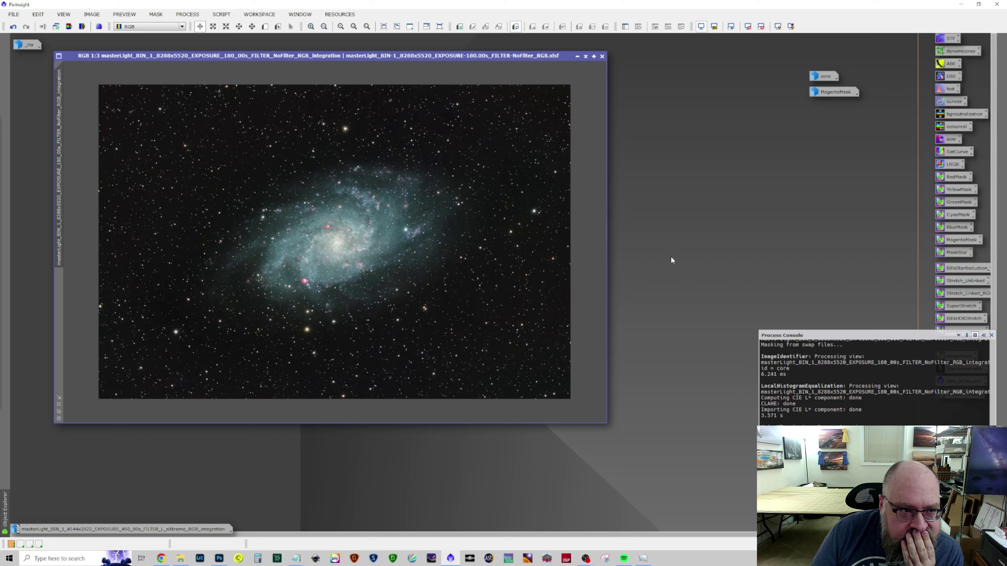
Apply HDRMultiscaleTransform with Linear Interpolation (3) scaling to the galaxy image.
left_click(186, 14)
mouse_move(213, 31)
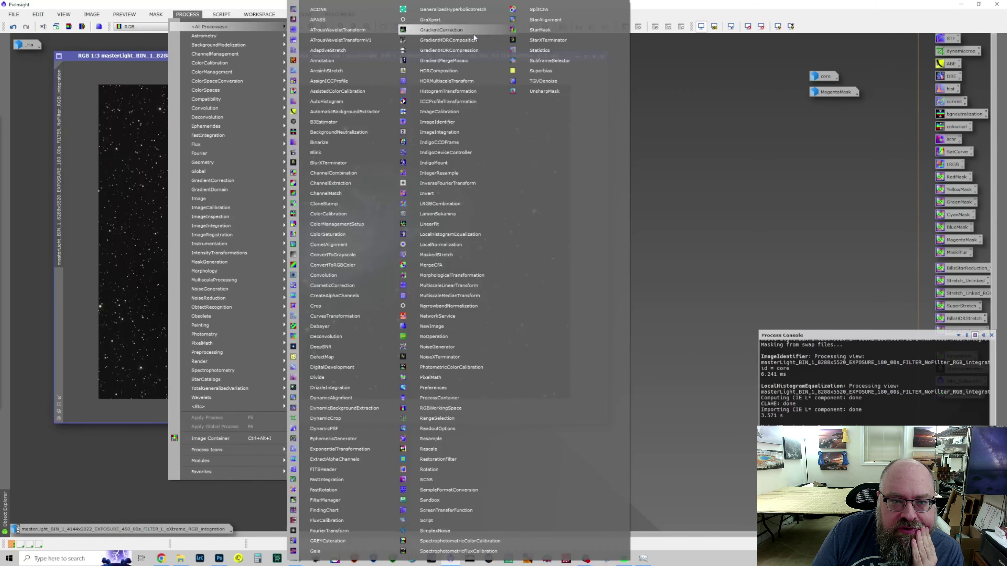
left_click(460, 82)
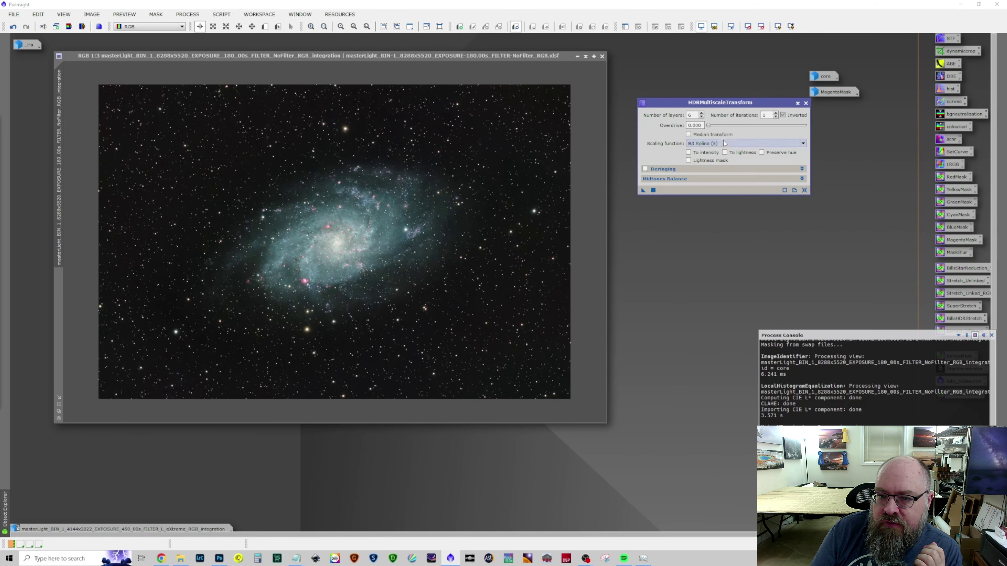
left_click(724, 143)
left_click(724, 151)
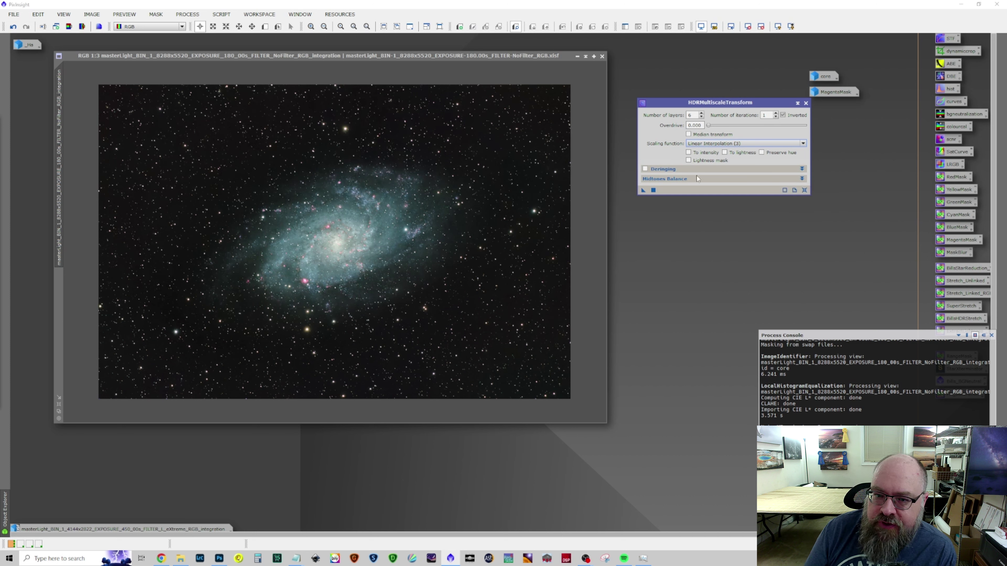
left_click_drag(643, 190, 359, 222)
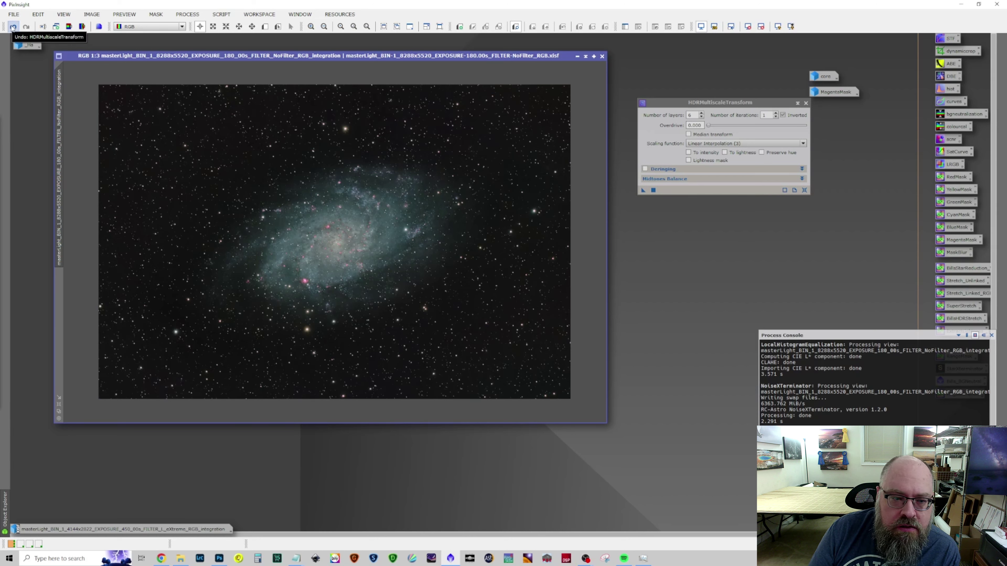
Undo and retry the HDR compression using the lightness option, then the intensity option.
left_click(12, 27)
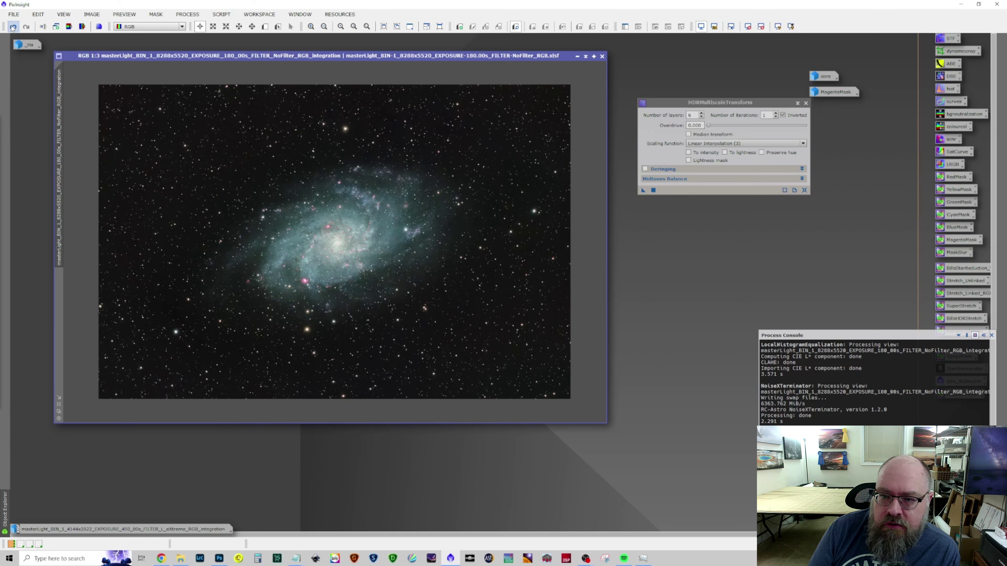
left_click(725, 153)
left_click(643, 190)
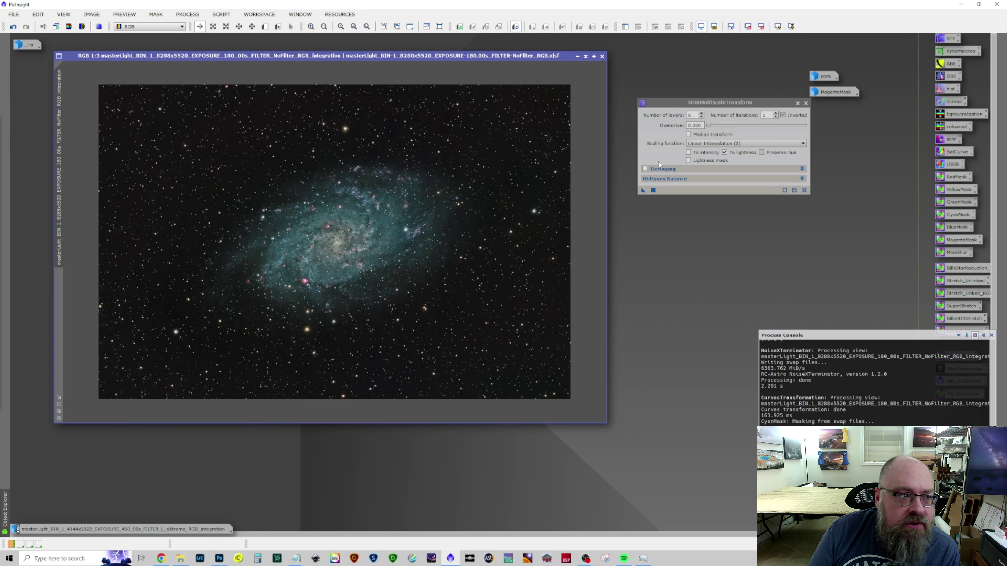
left_click(12, 27)
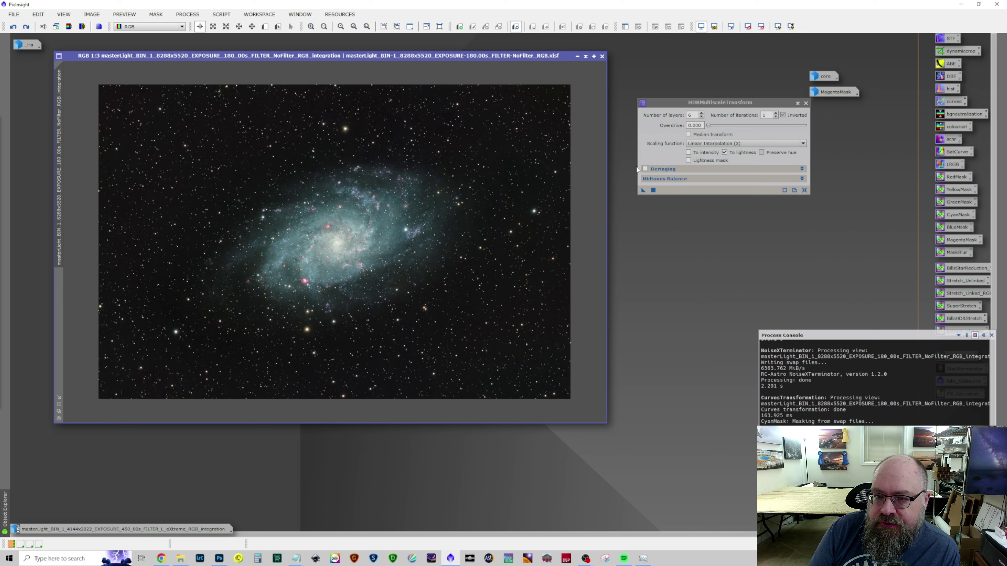
left_click(653, 190)
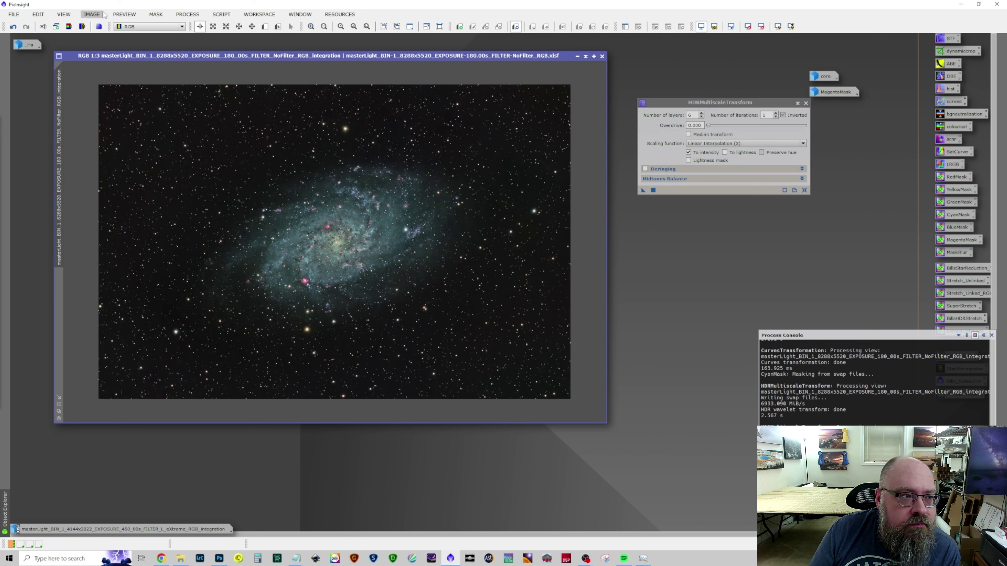
Reapply HDRMultiscaleTransform to the galaxy on lightness with Preserve hue enabled.
left_click(14, 26)
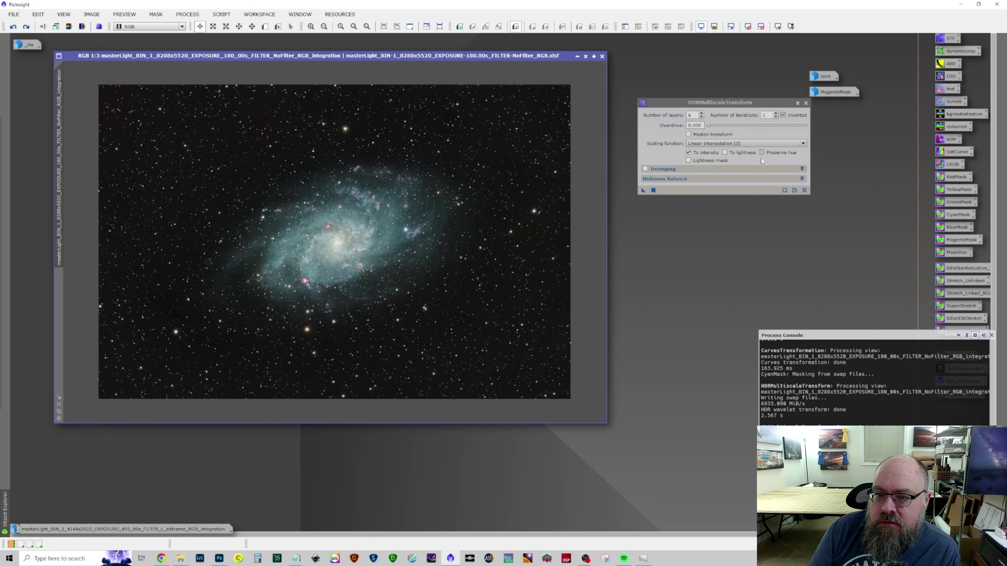
left_click(733, 154)
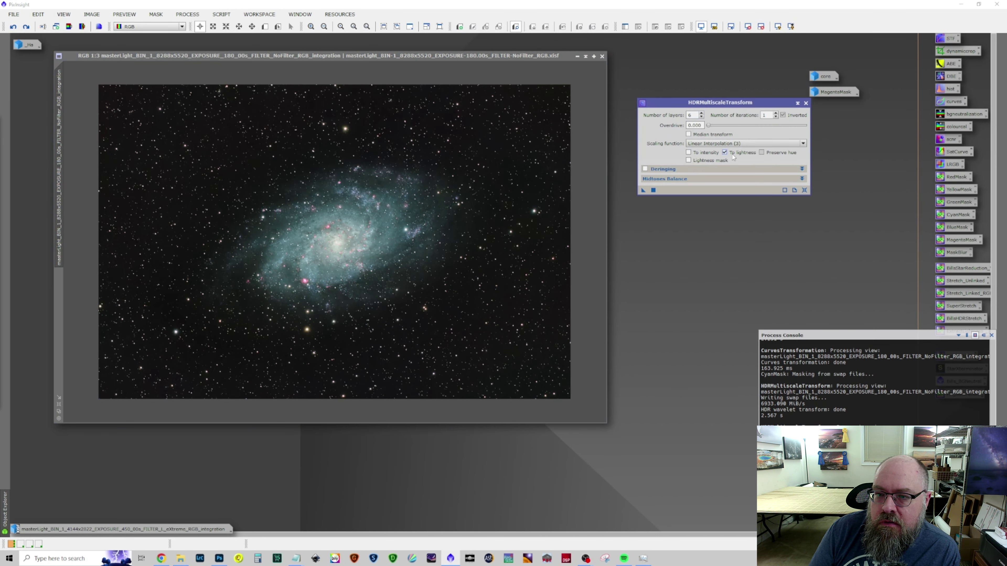
left_click(762, 152)
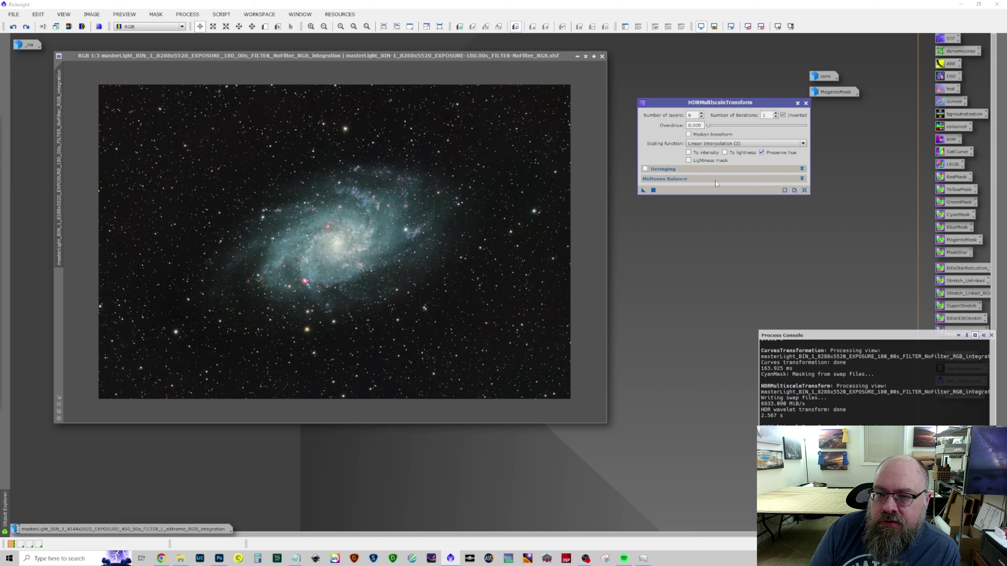
left_click_drag(643, 190, 384, 231)
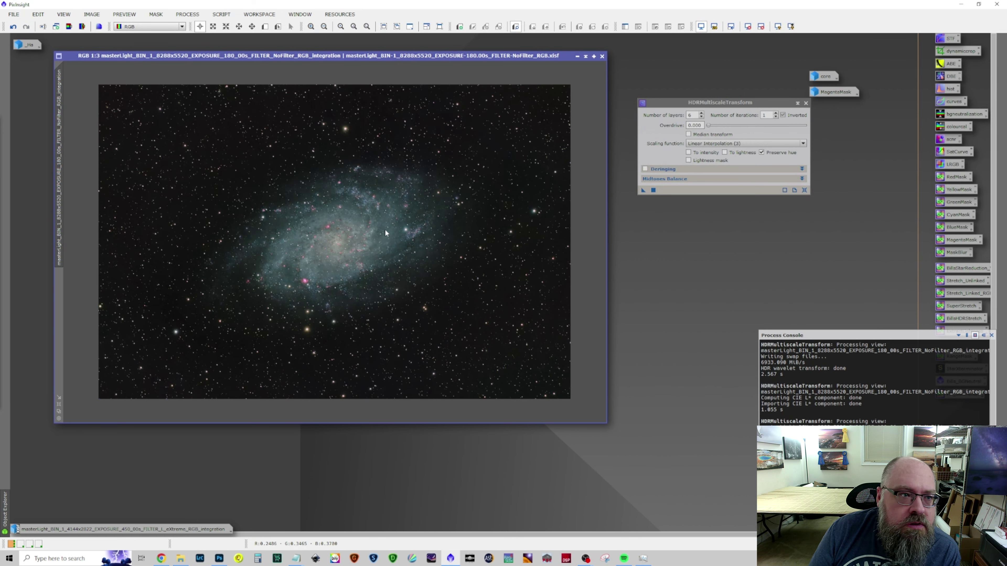
Launch HistogramTransformation from All Processes.
left_click(184, 15)
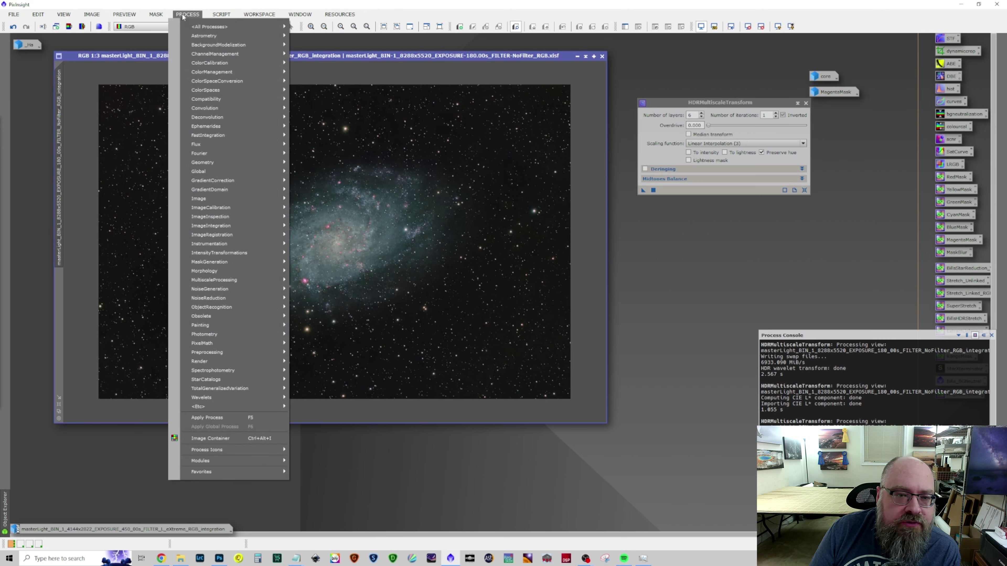
mouse_move(200, 29)
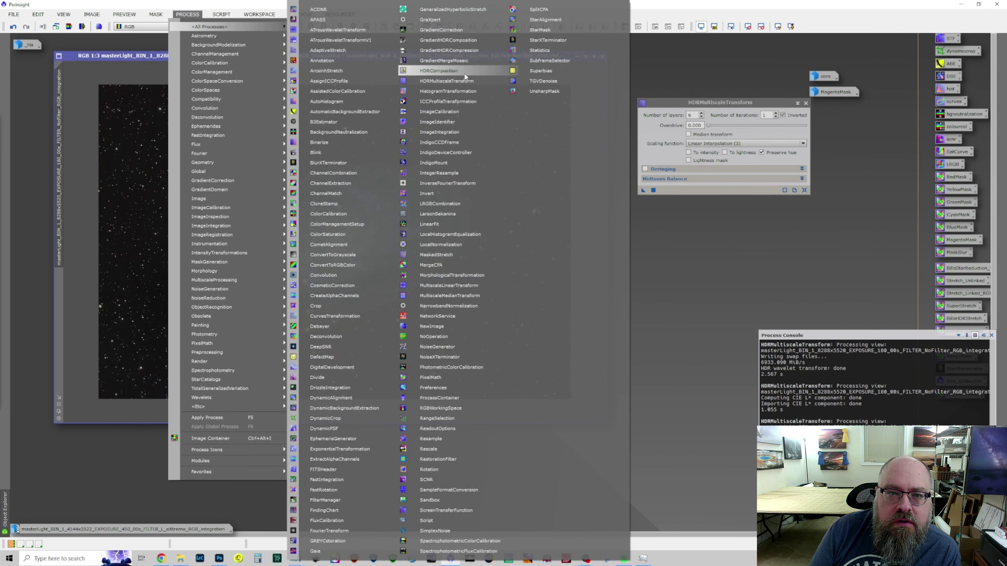
left_click(464, 90)
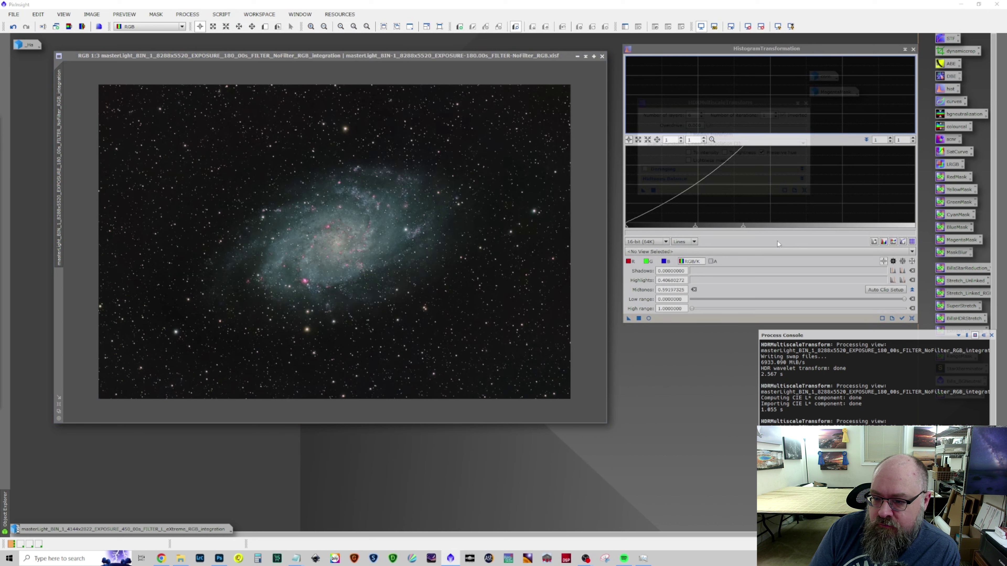
Live-preview a HistogramTransformation stretch with highlights at 0.706 and shadows at 0.0027.
left_click(648, 318)
left_click(912, 318)
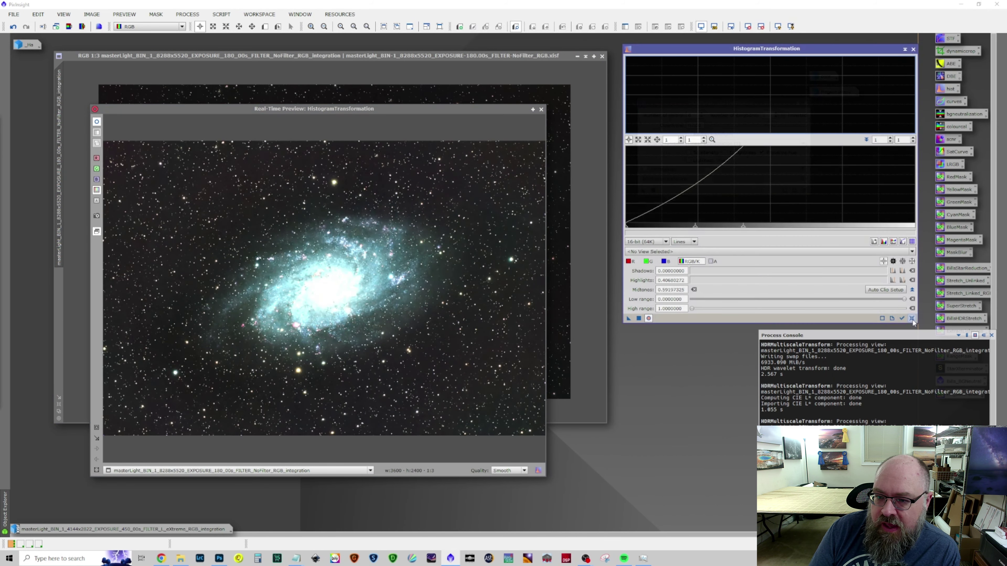
left_click_drag(769, 229, 741, 229)
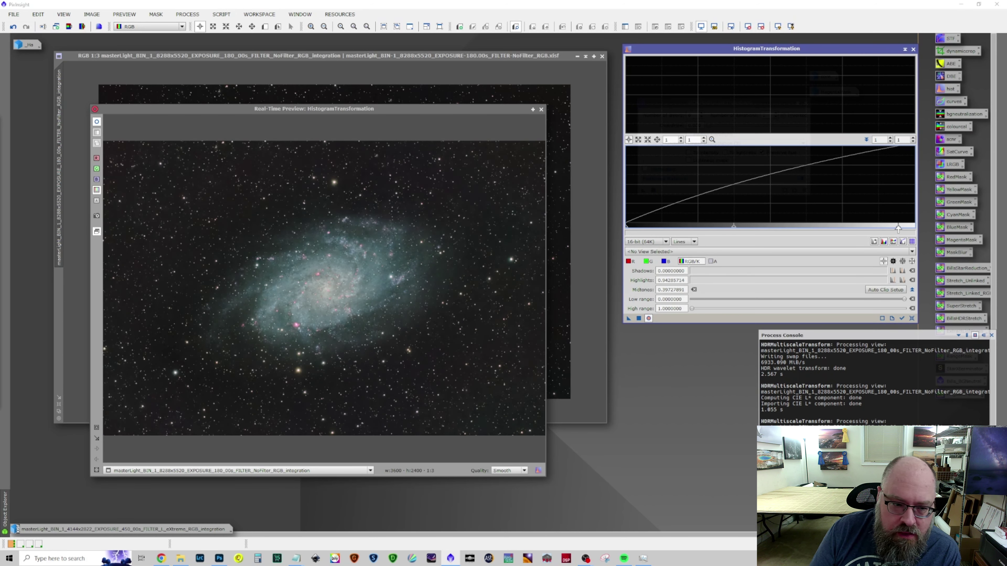
left_click_drag(898, 228, 928, 226)
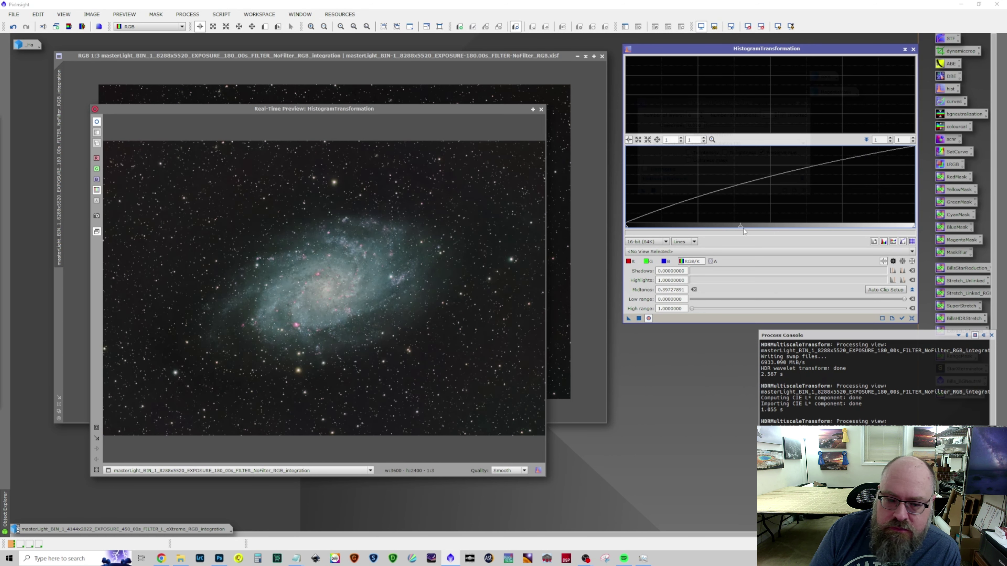
left_click_drag(743, 230, 784, 234)
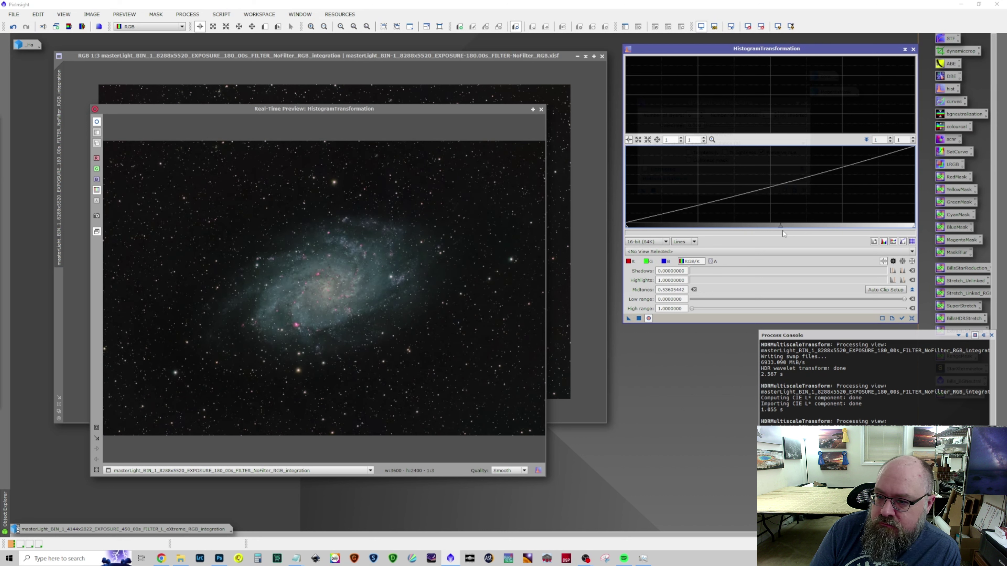
left_click_drag(913, 226, 830, 221)
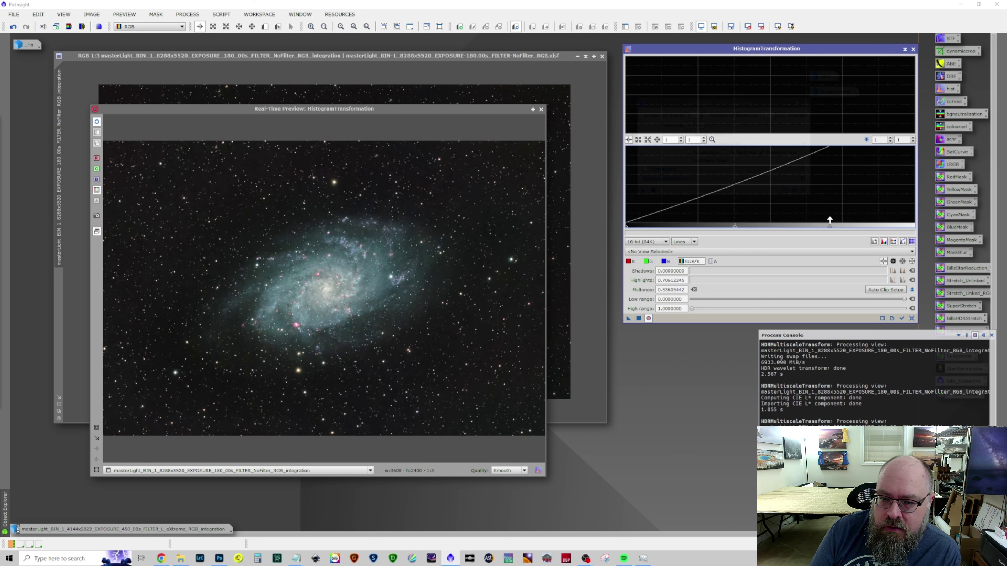
left_click_drag(627, 228, 627, 230)
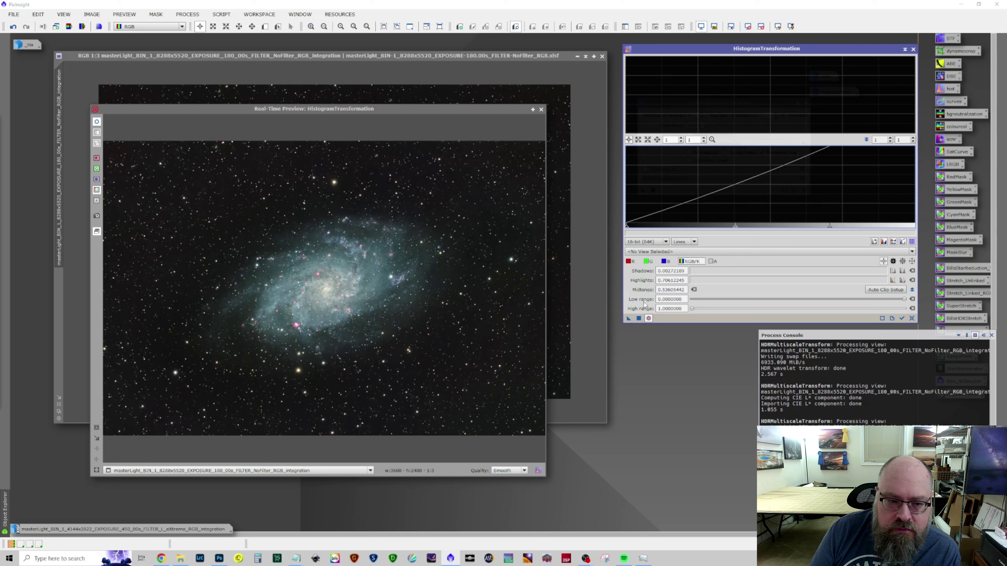
left_click(648, 318)
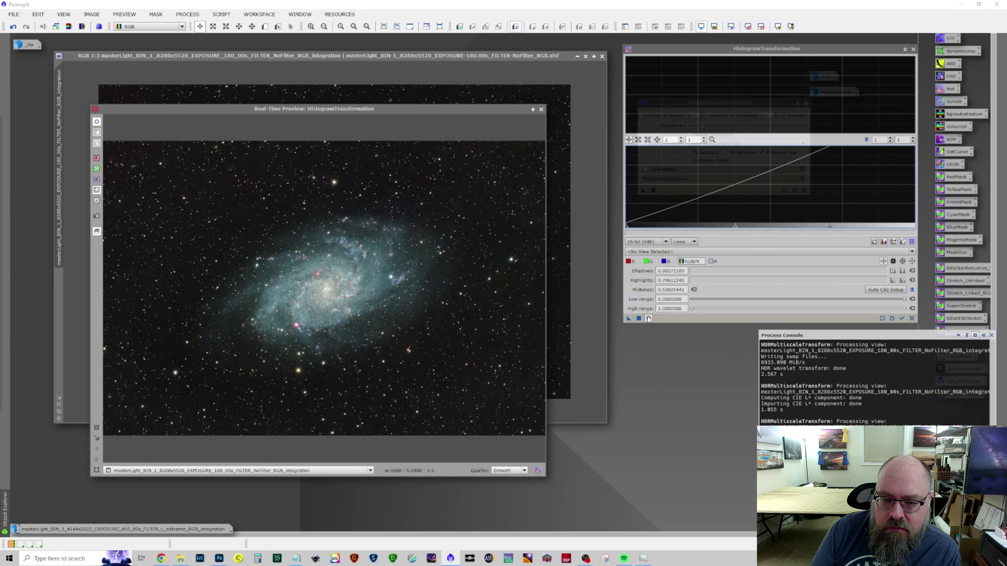
left_click(638, 319)
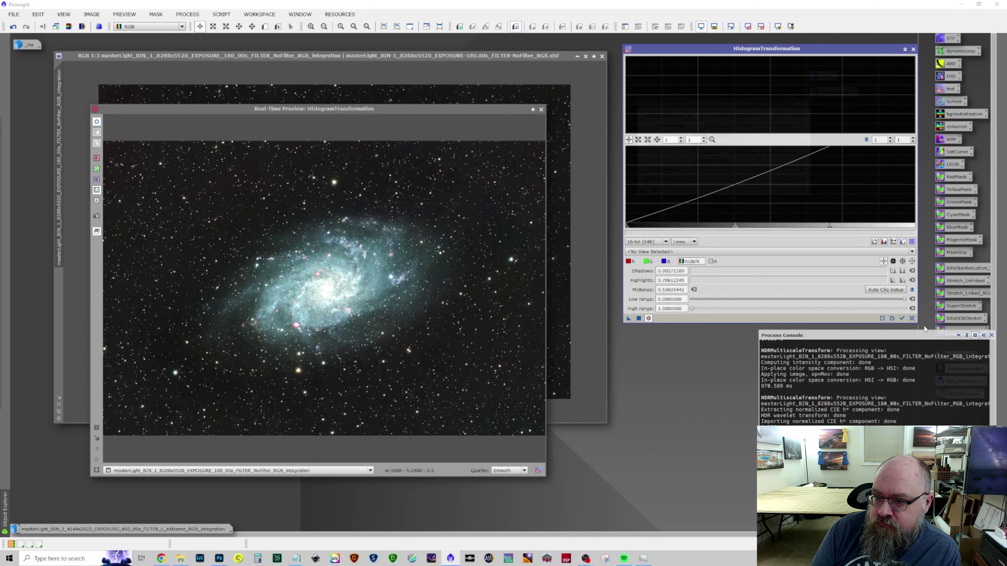
Close HistogramTransformation and its preview, then toggle undo/redo to compare the HDR transform.
left_click(913, 48)
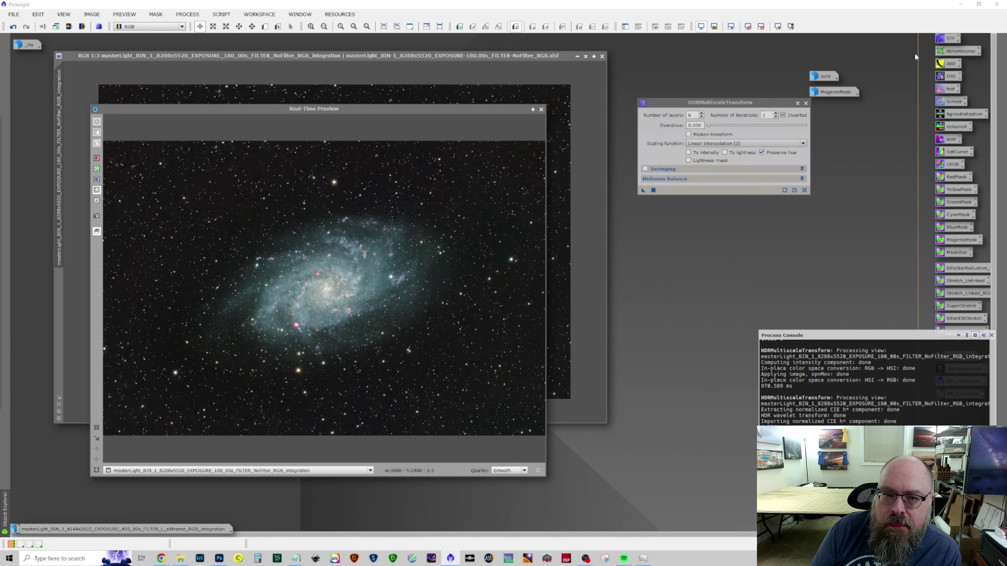
left_click(541, 110)
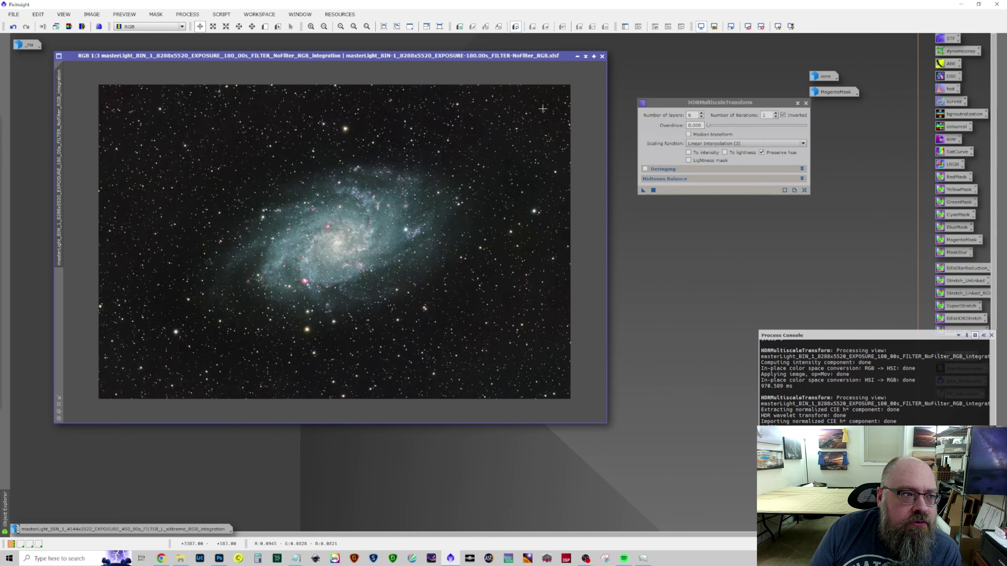
left_click(13, 27)
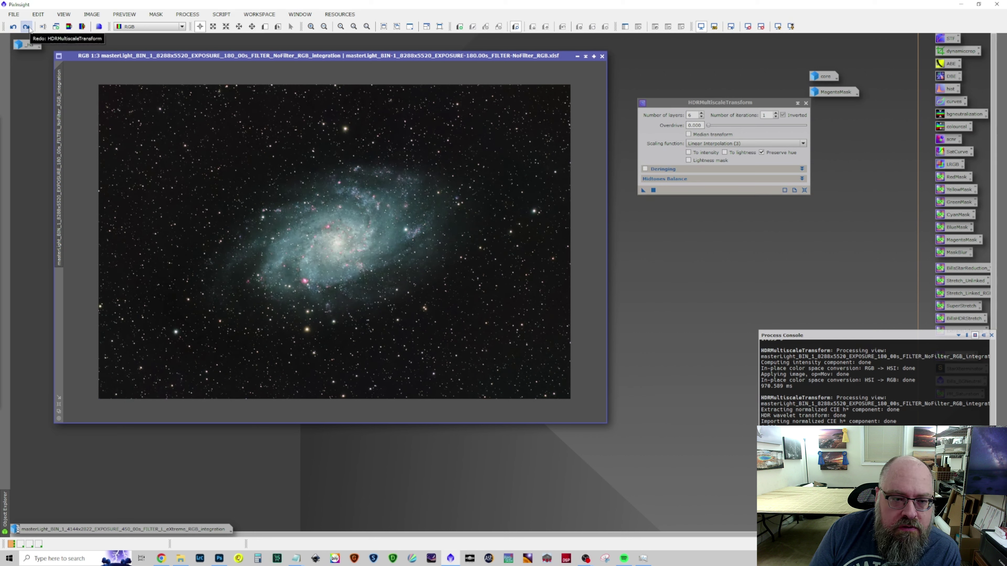
left_click(26, 27)
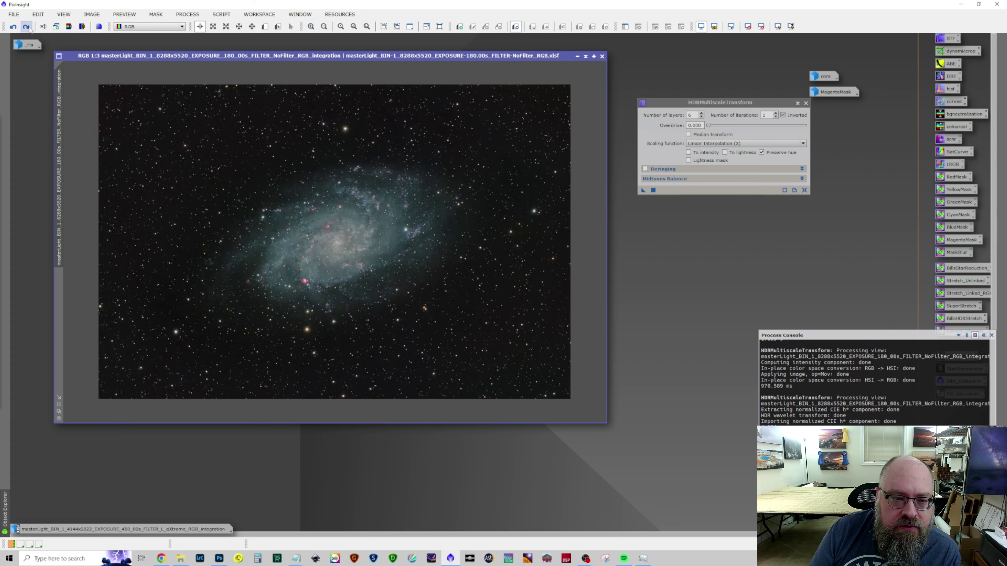
left_click(15, 28)
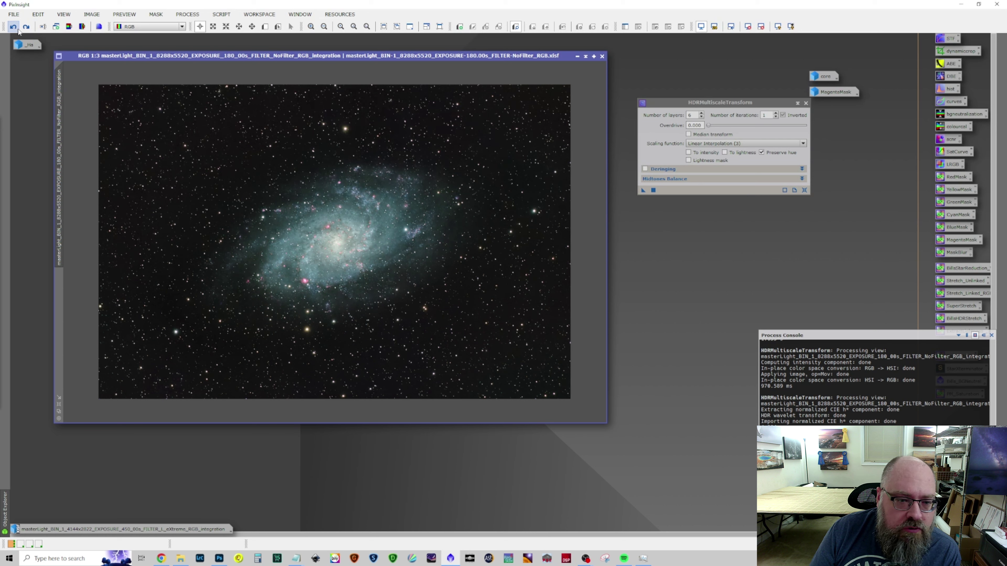
left_click(25, 28)
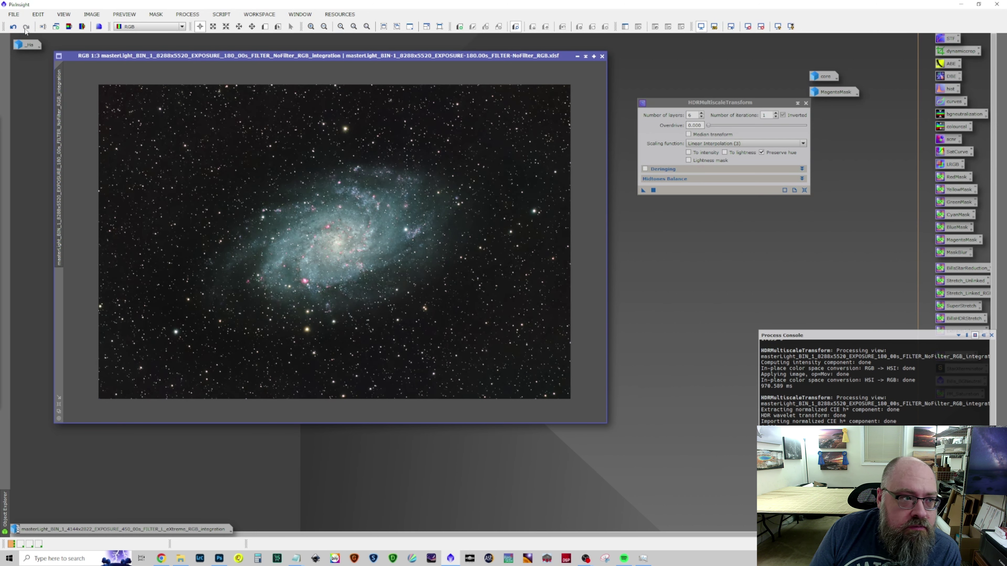
left_click(14, 27)
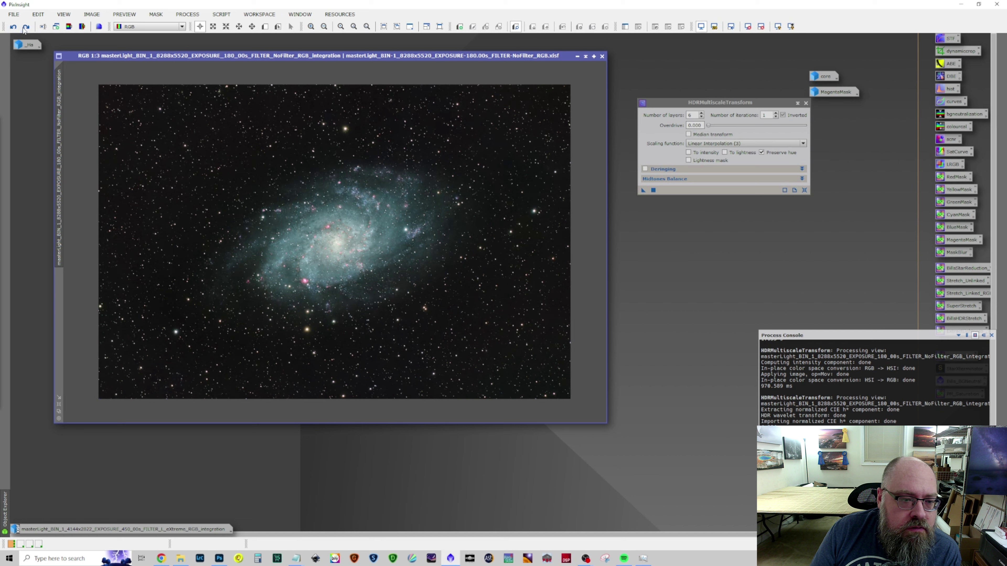
left_click(26, 28)
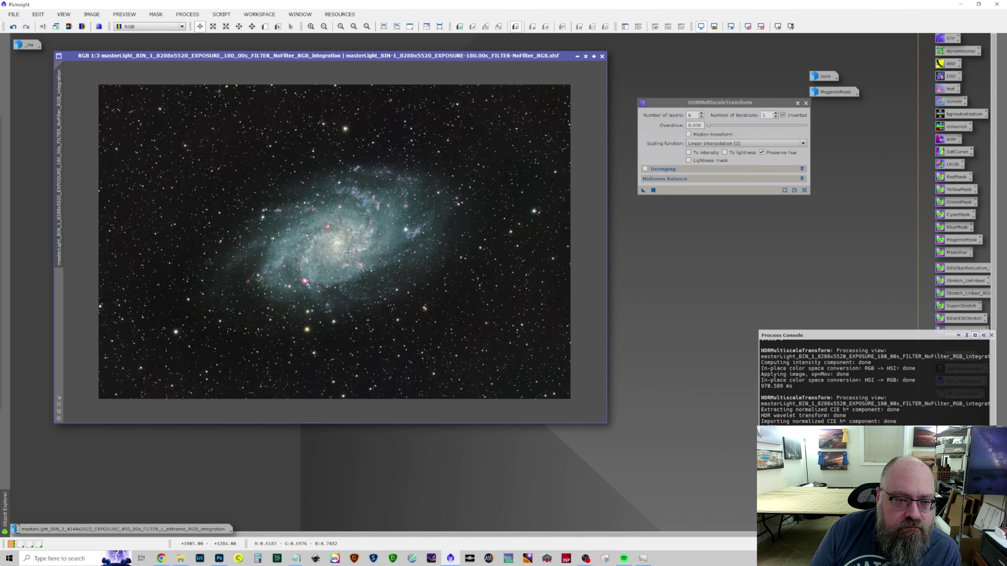
Zoom in to inspect the core with and without HDR, ending with it redone via Ctrl+Y.
scroll(340, 245, "up", 3)
scroll(340, 246, "down", 1)
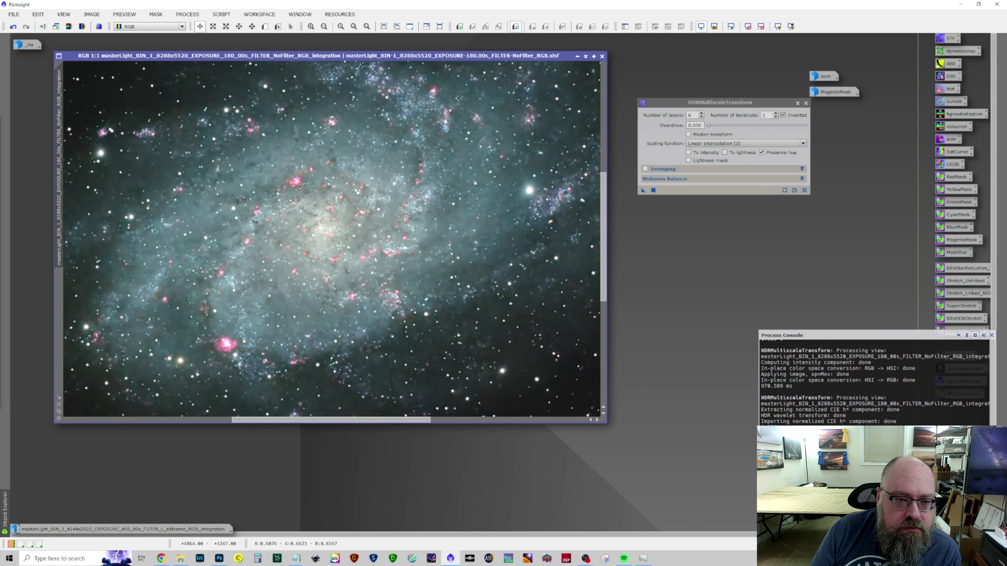
scroll(340, 246, "down", 2)
scroll(340, 246, "up", 2)
scroll(340, 246, "down", 2)
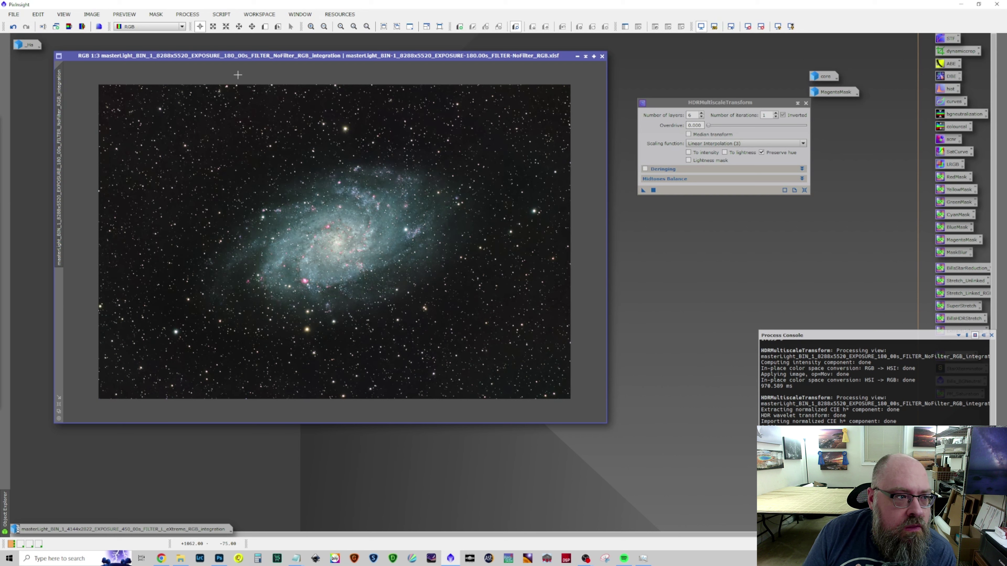
left_click(13, 27)
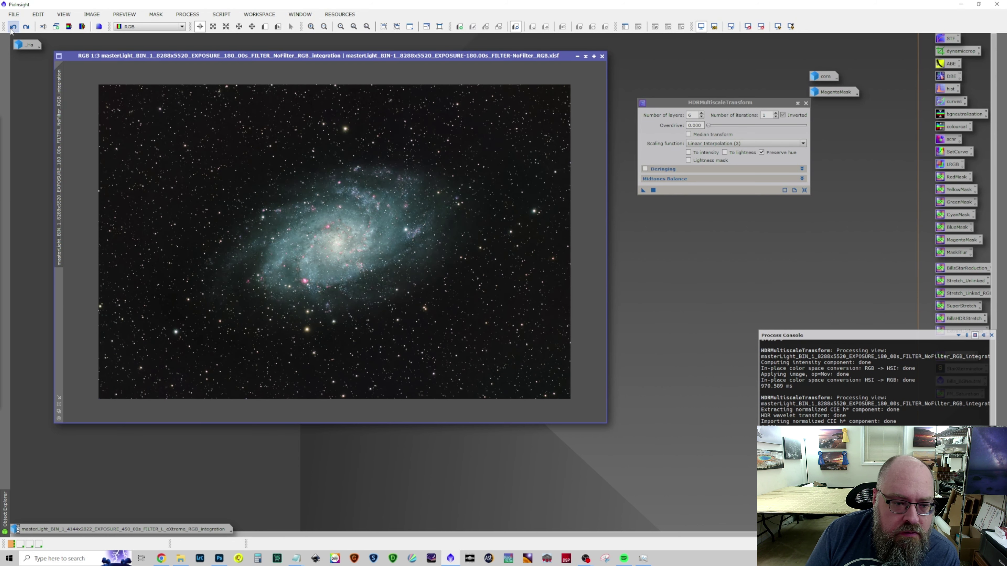
scroll(287, 182, "up", 2)
scroll(287, 183, "down", 2)
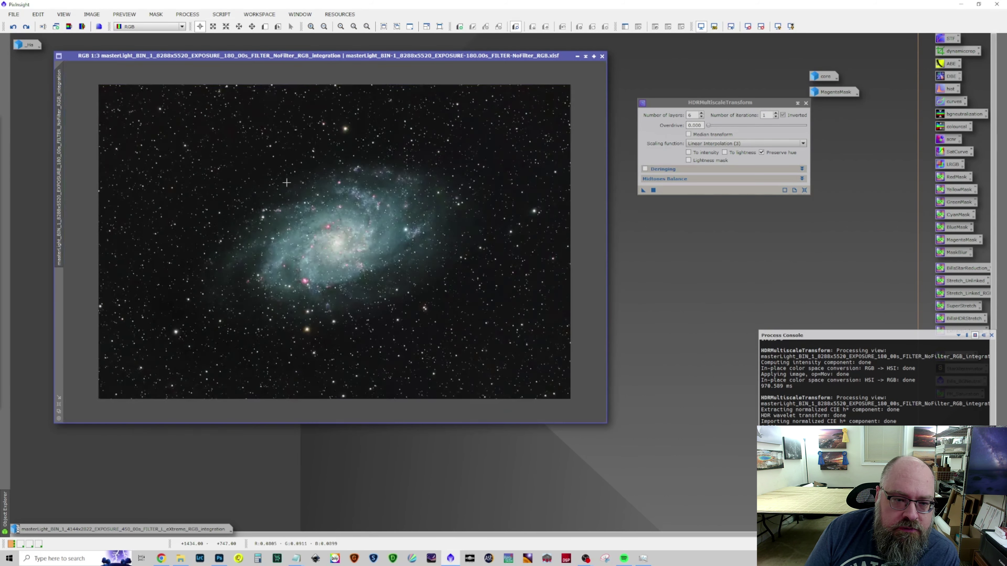
key("ctrl+y")
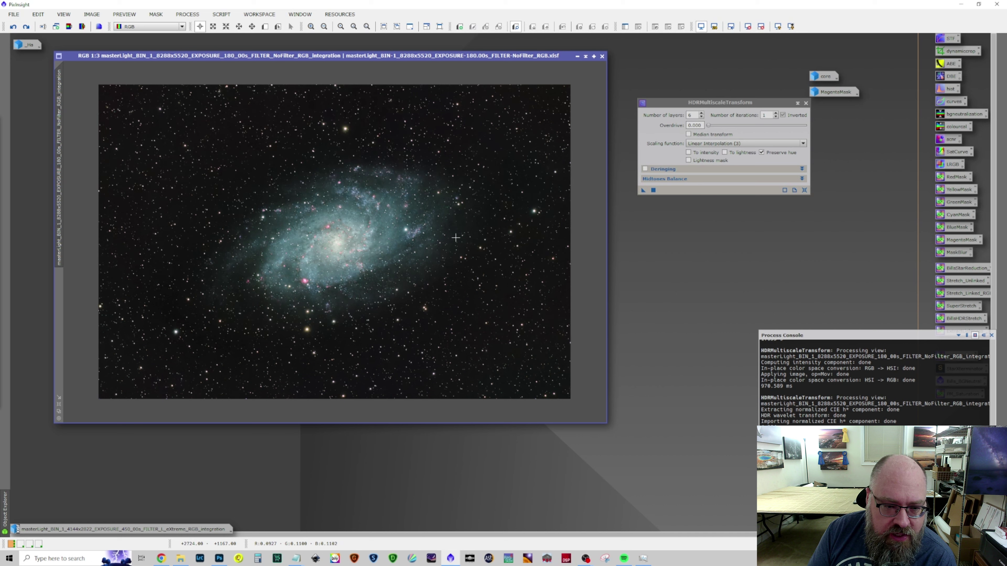
Apply SCNR green removal with amount 0.75 to the galaxy and close SCNR.
left_click(188, 15)
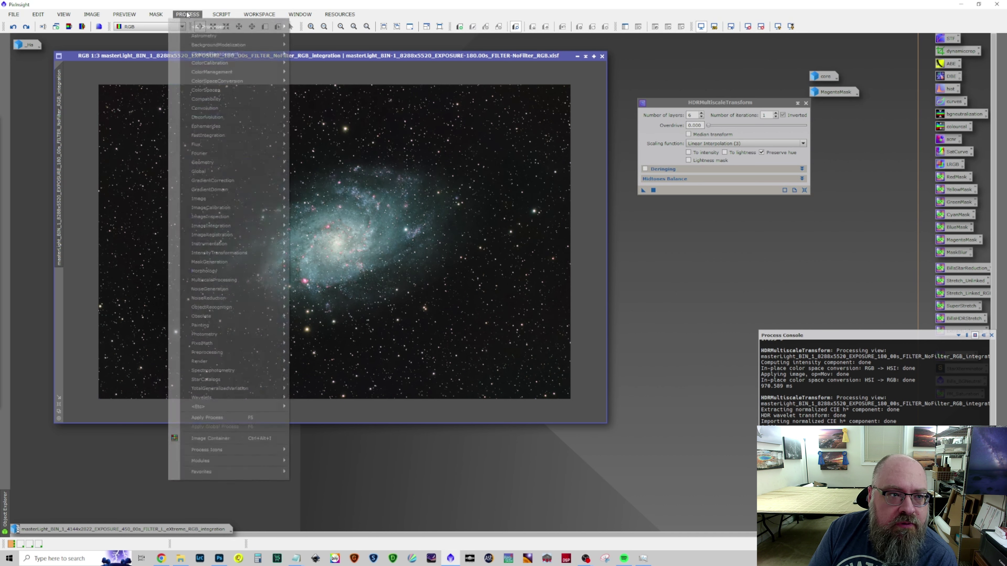
mouse_move(213, 28)
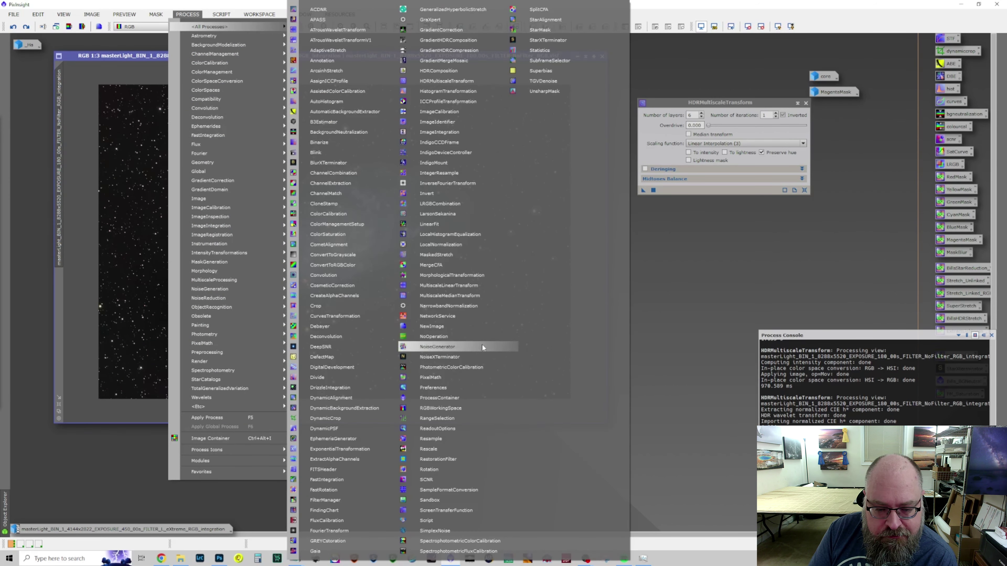
left_click(477, 479)
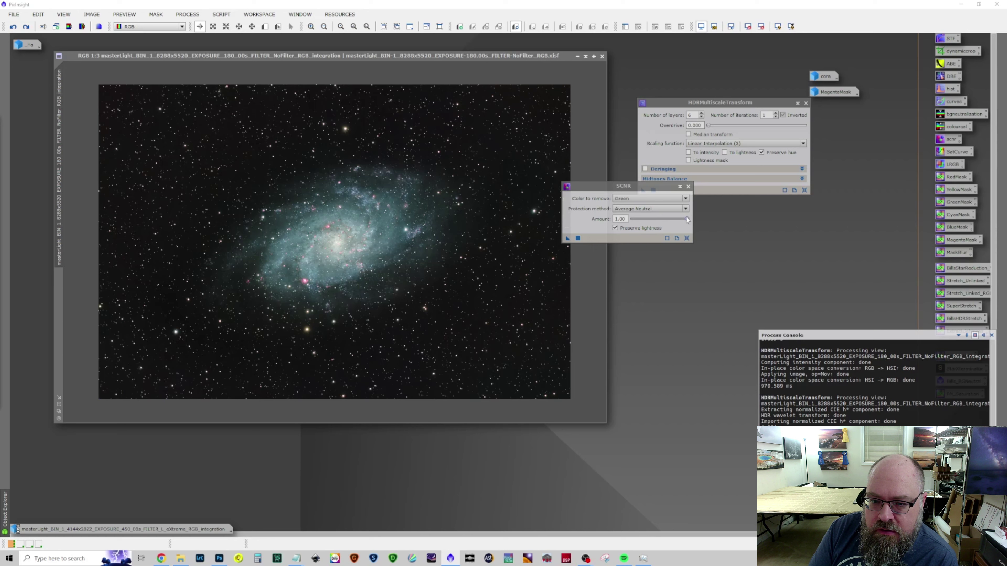
left_click_drag(687, 221, 673, 222)
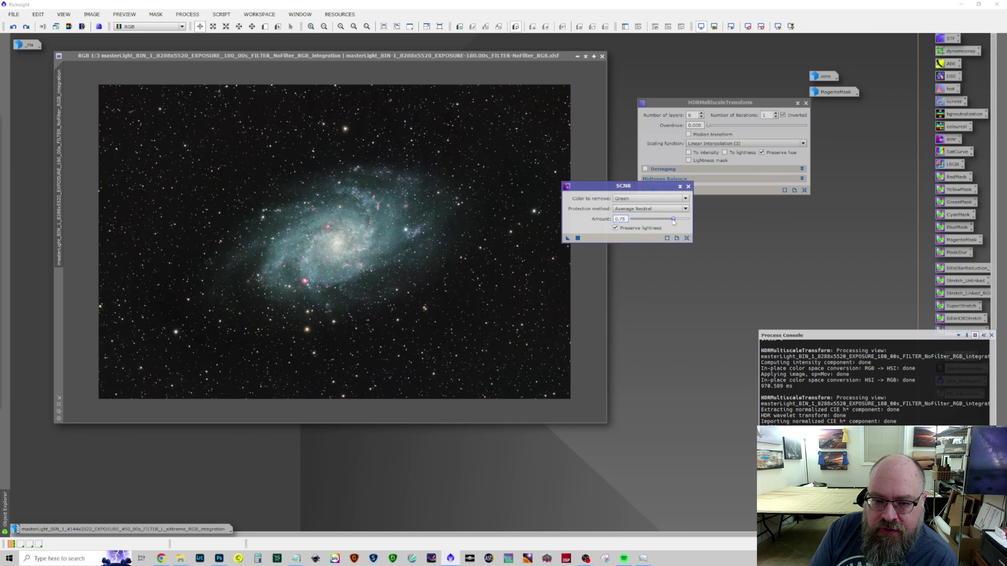
left_click_drag(568, 238, 357, 248)
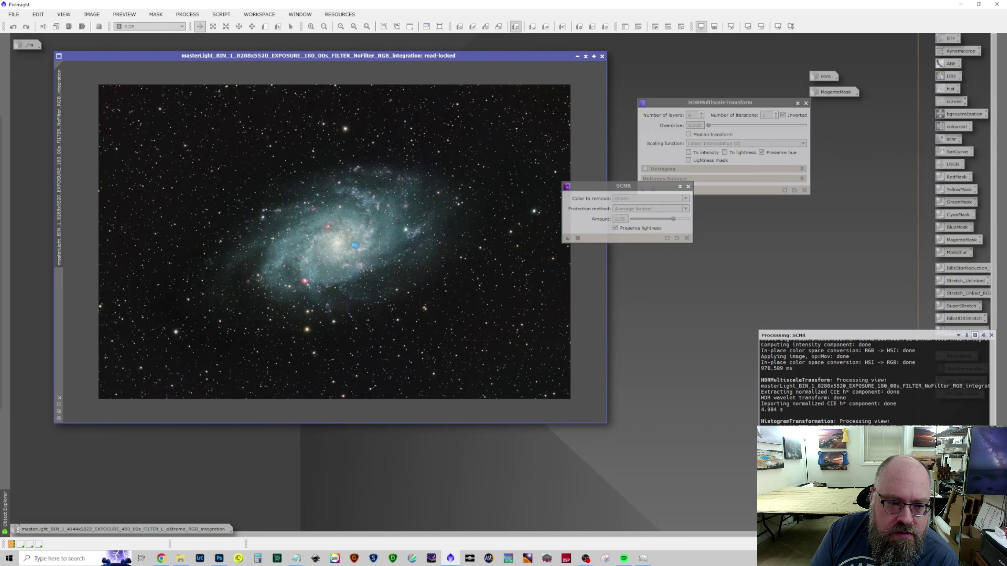
left_click(688, 187)
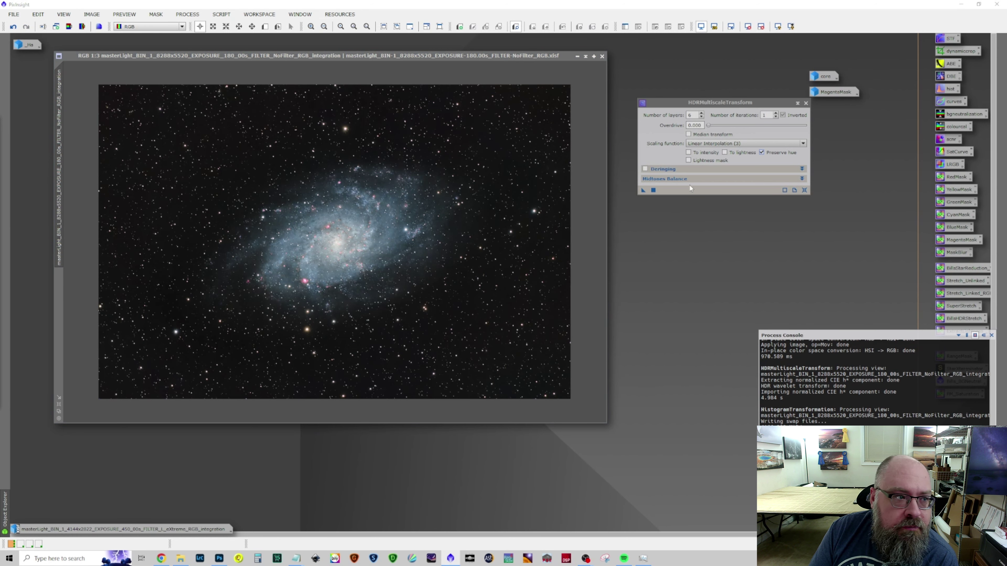
Compare the galaxy before and after green removal, then close HDRMultiscaleTransform.
left_click(14, 26)
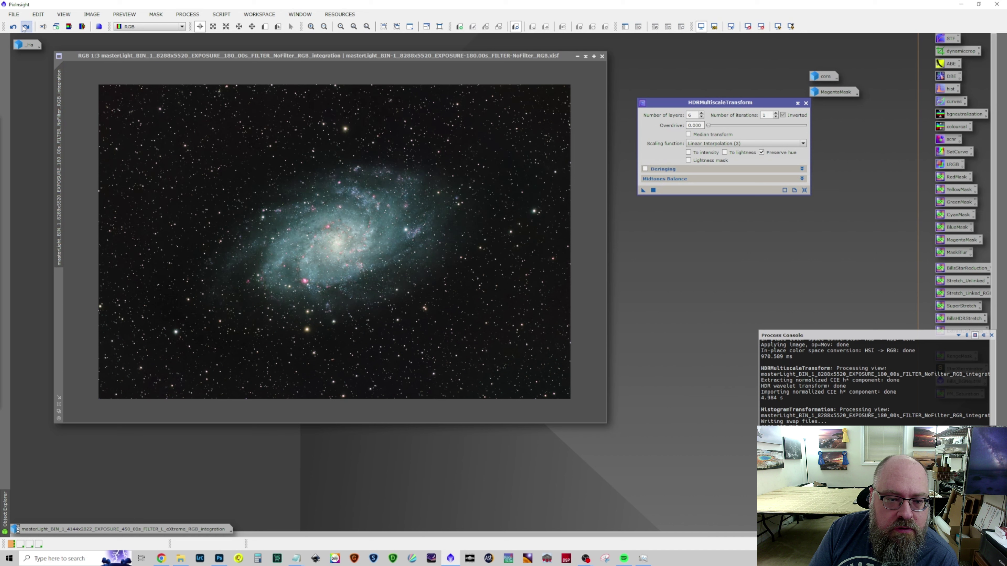
left_click(43, 27)
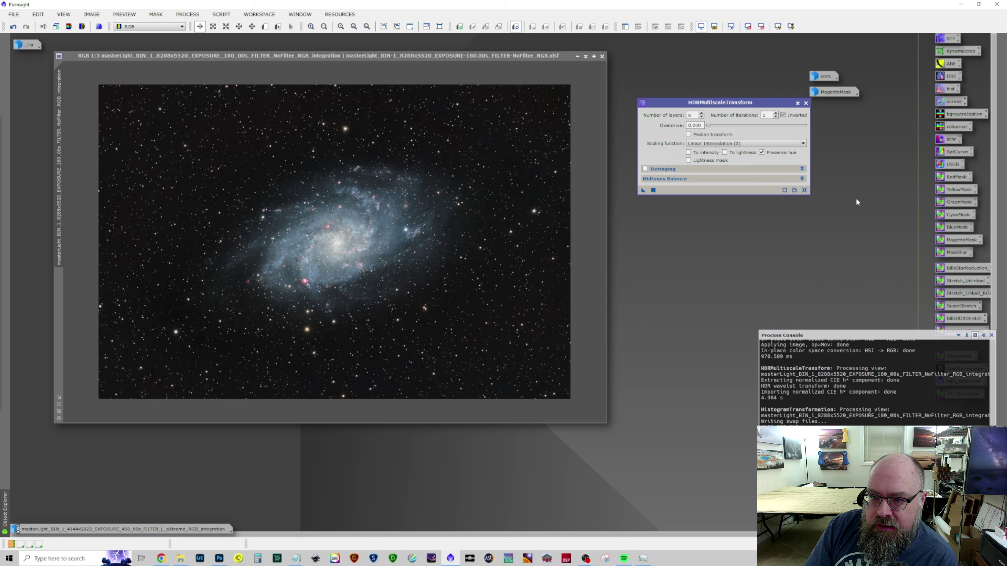
left_click(805, 103)
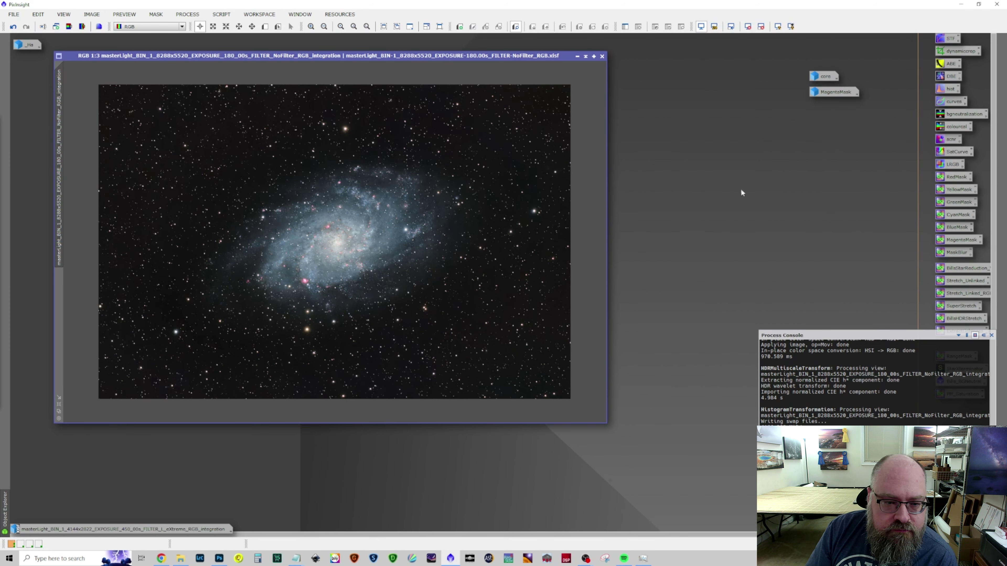
Zoom to 2:1 and pan across the stars, then return to the whole-galaxy view.
scroll(305, 314, "up", 3)
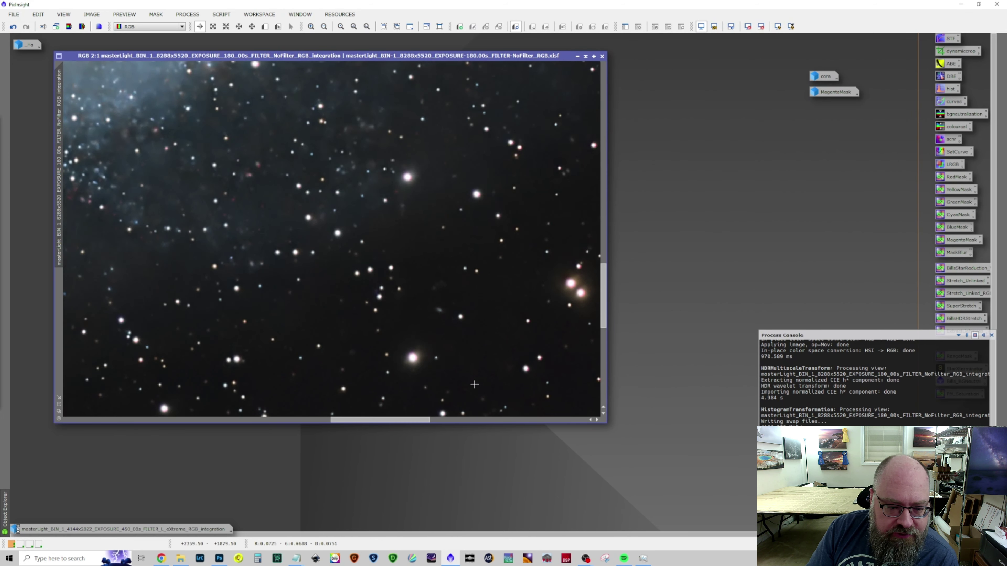
left_click_drag(344, 421, 502, 420)
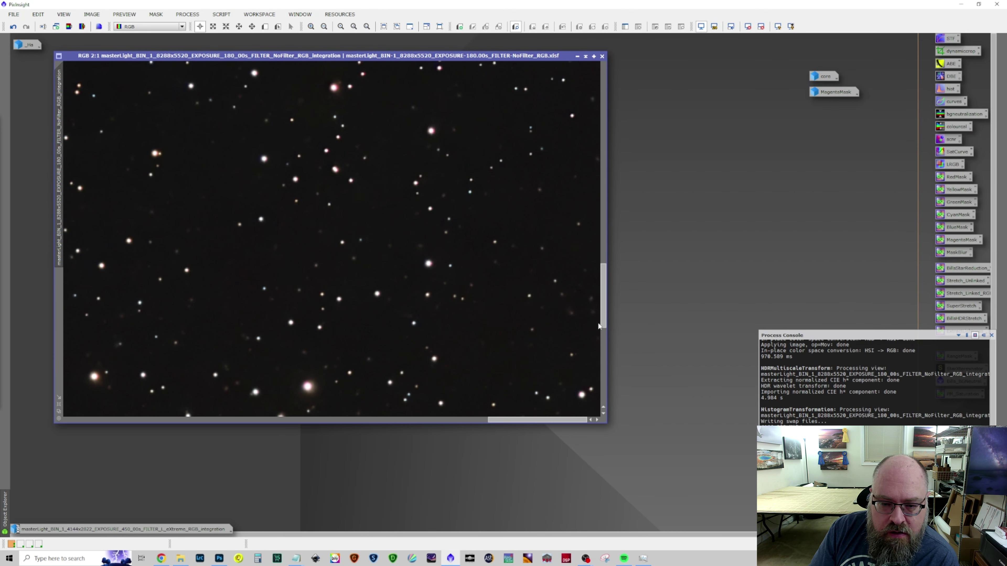
left_click_drag(604, 298, 603, 91)
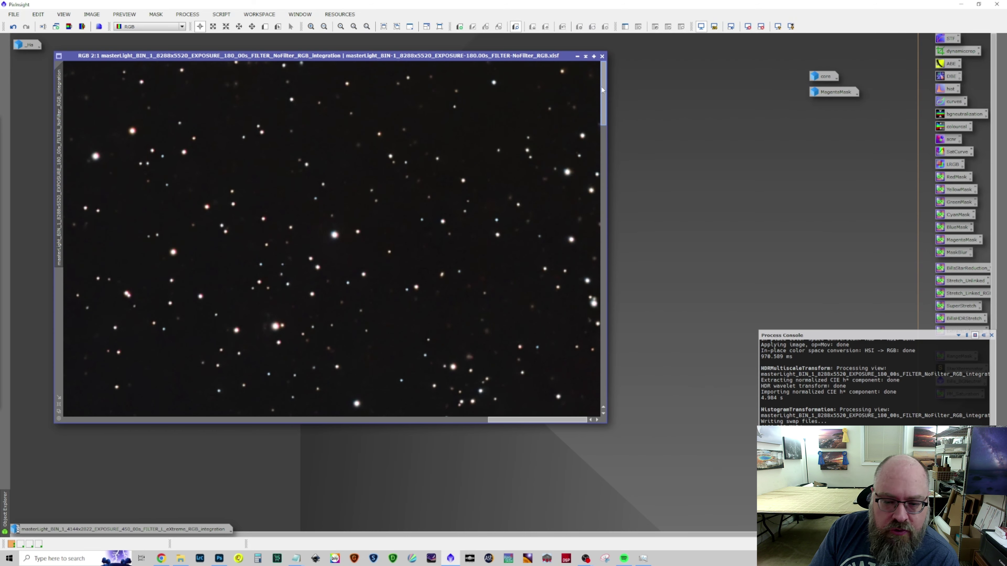
key("ctrl+minus")
key("ctrl+minus")
key("ctrl+minus")
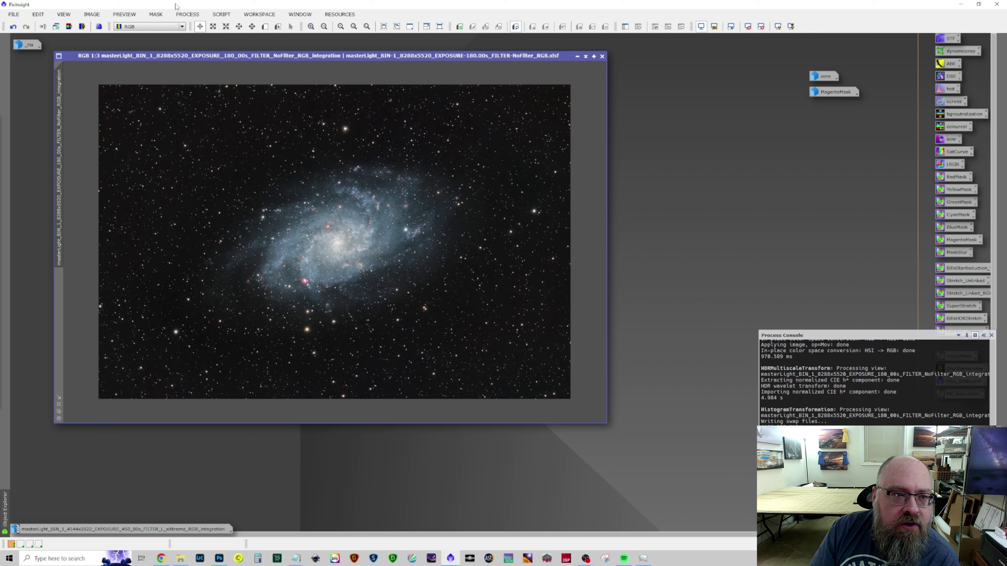
left_click(221, 14)
Run SetiAstro Automatic DBE on M33 and auto-stretch the resulting Extracted_Background image.
mouse_move(262, 135)
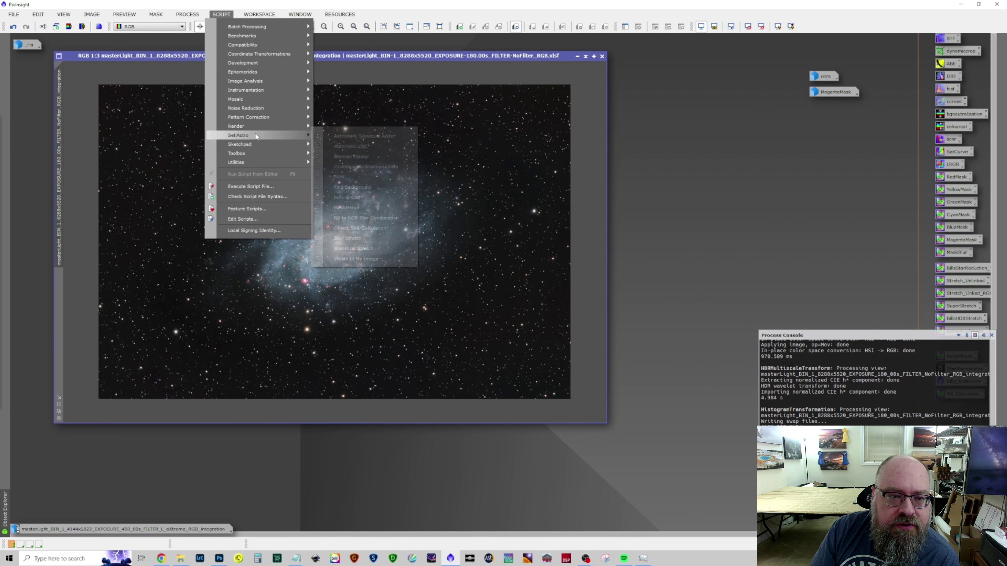
left_click(351, 146)
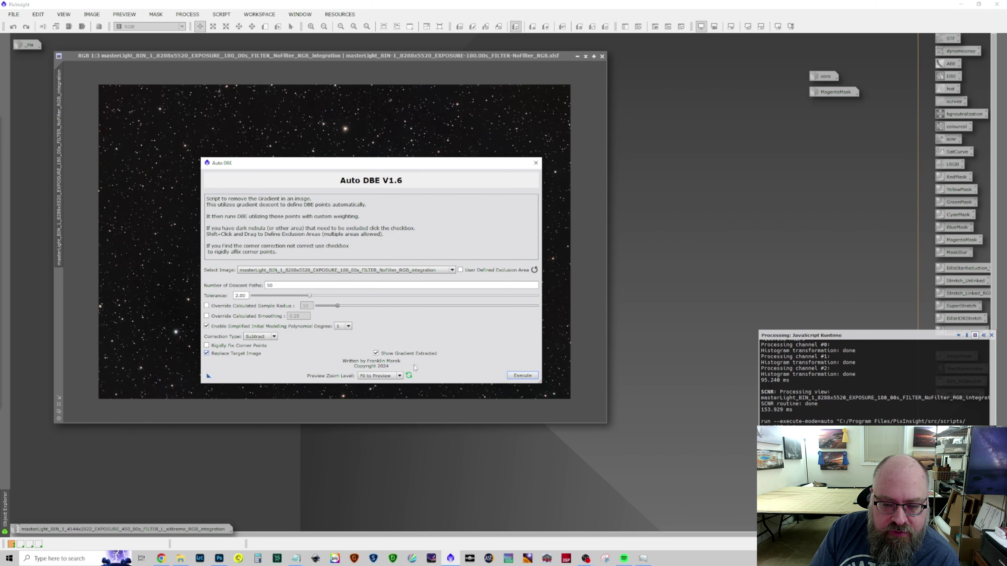
left_click(525, 377)
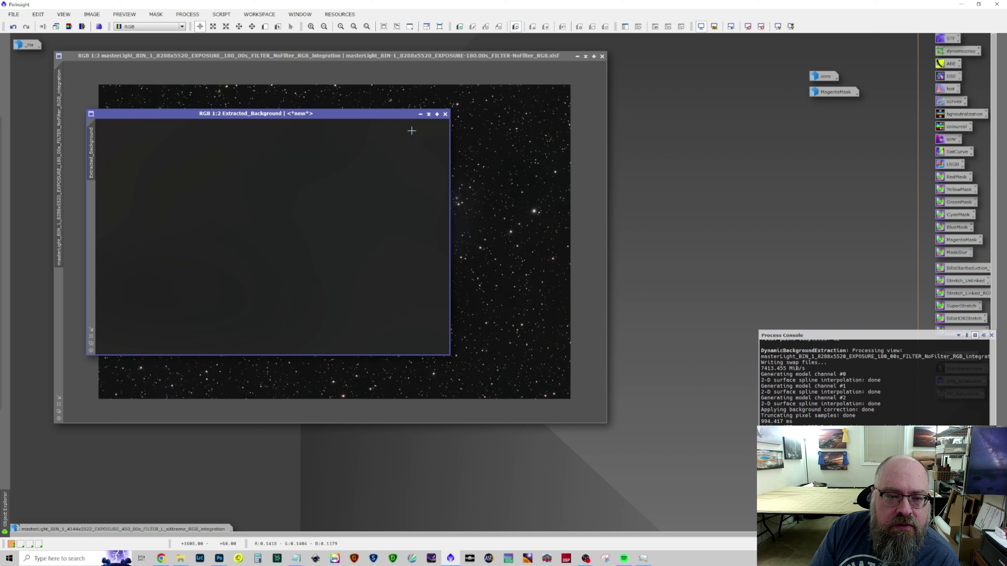
left_click_drag(382, 120, 567, 126)
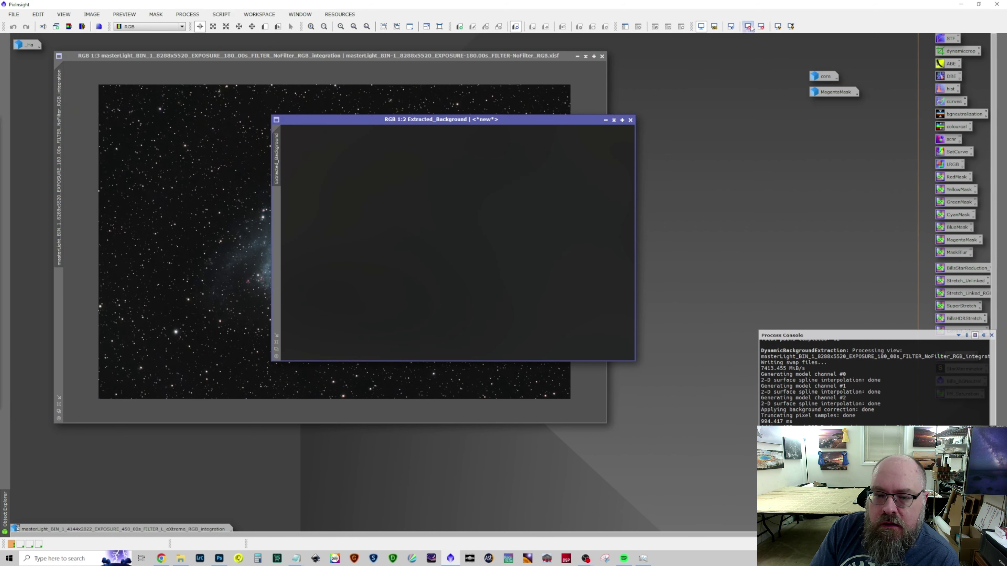
left_click(778, 27)
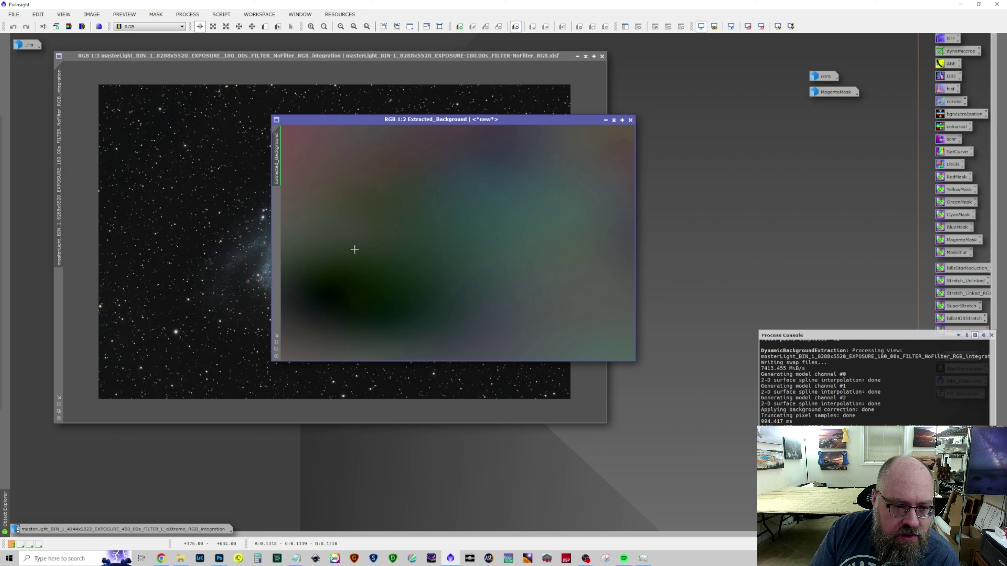
left_click(630, 119)
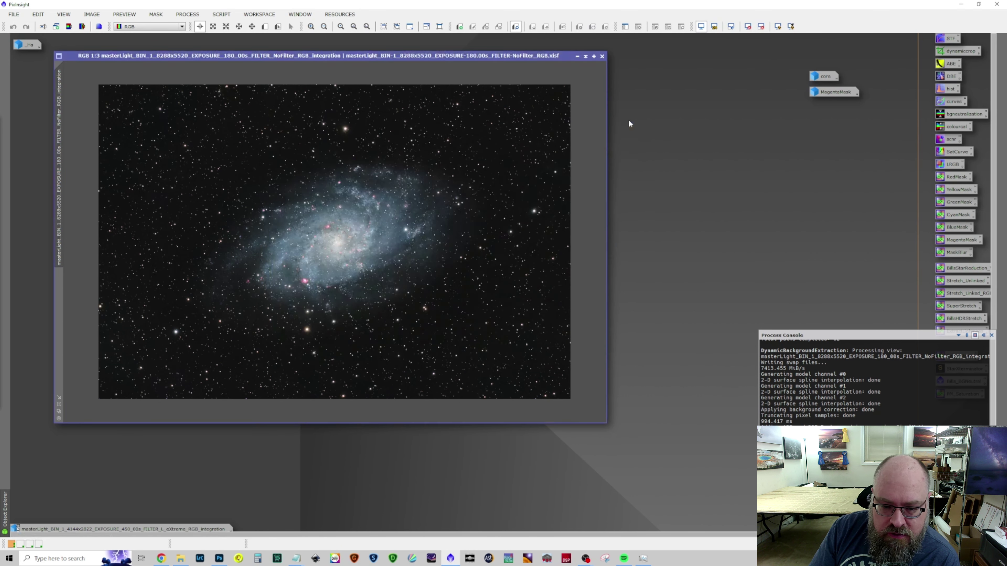
scroll(486, 347, "up", 3)
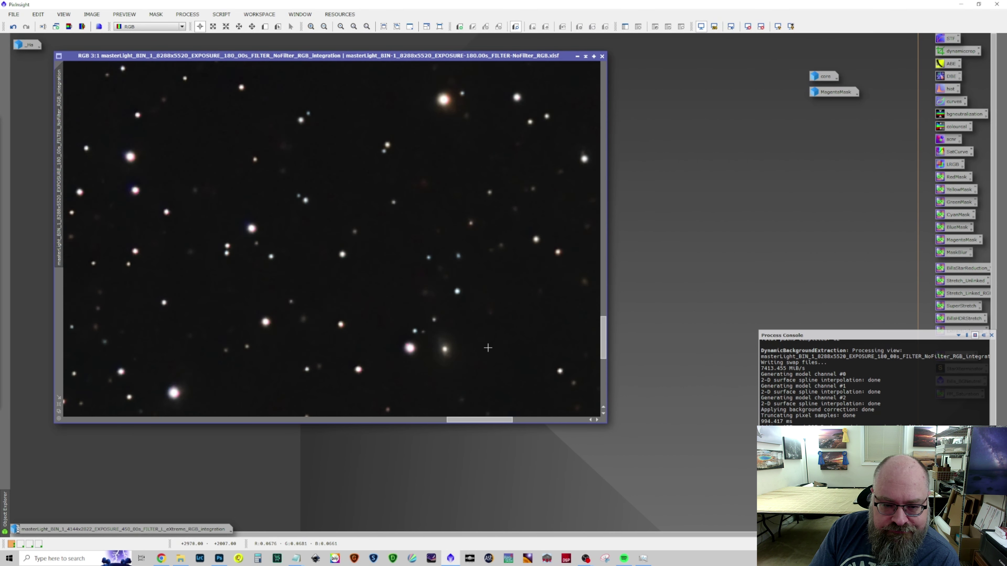
scroll(487, 348, "down", 3)
scroll(487, 348, "up", 2)
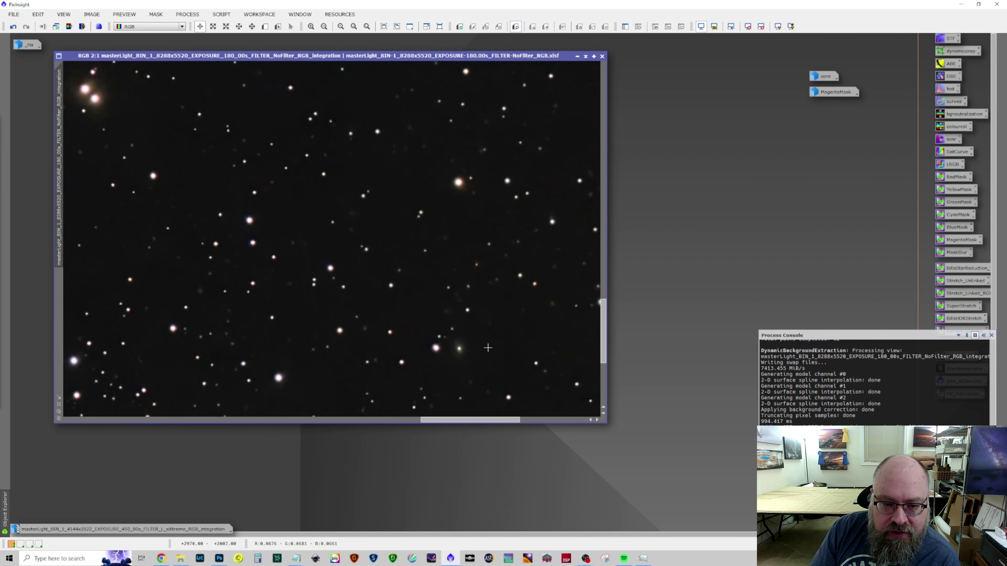
scroll(488, 348, "down", 3)
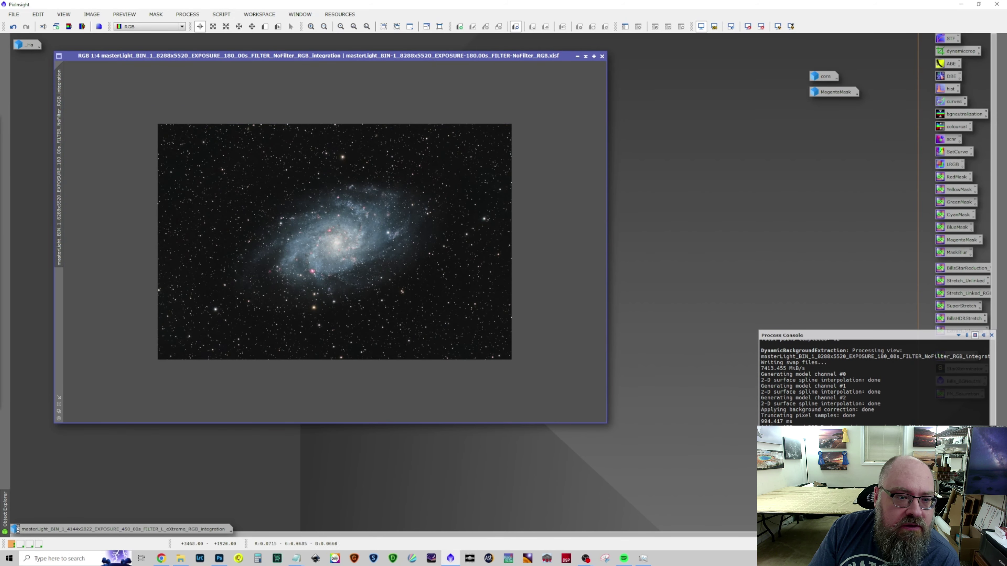